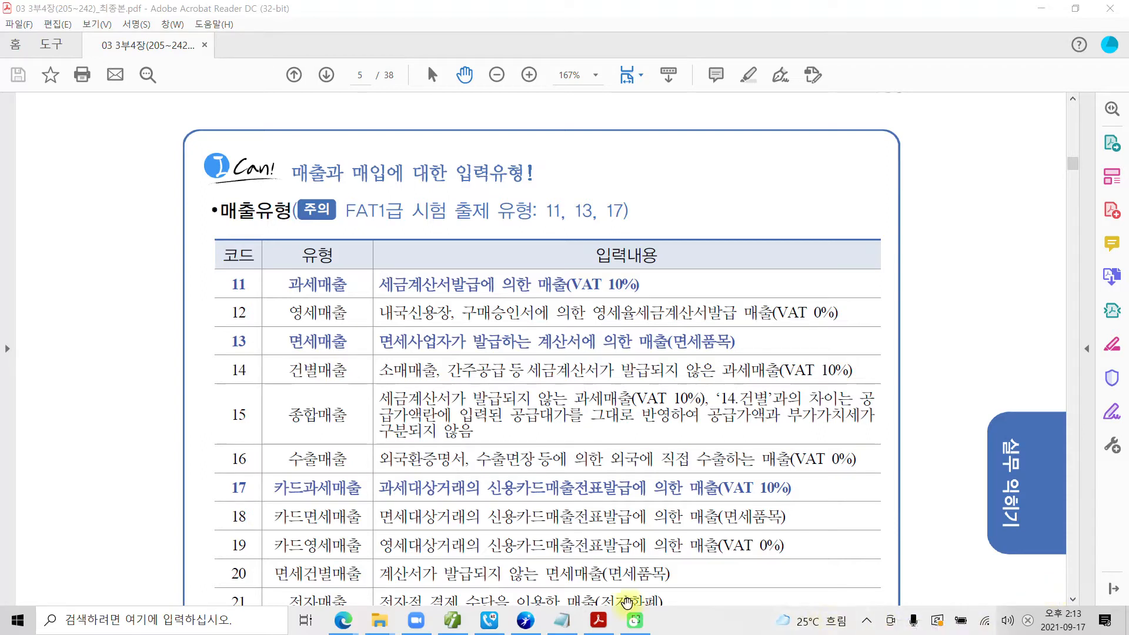
Step: Box the exam codes 11, 13 and 17 in the 매출유형 heading with red rectangles, and clear the marks
scroll(611, 571, "down", 5)
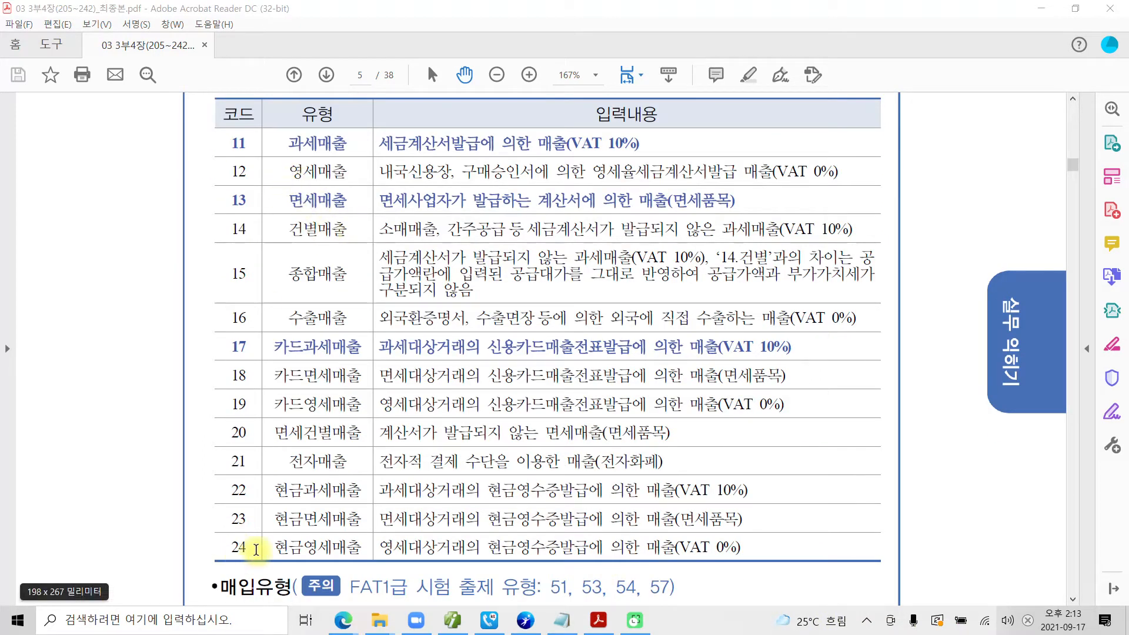
scroll(256, 549, "up", 2)
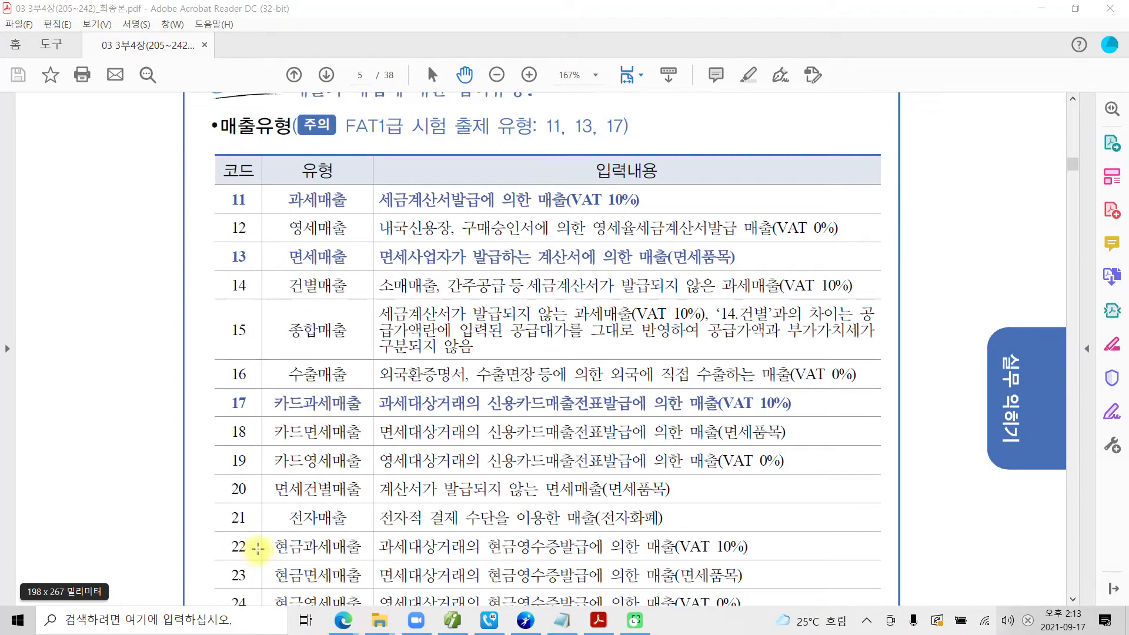
left_click_drag(532, 110, 568, 150)
left_click_drag(569, 105, 599, 157)
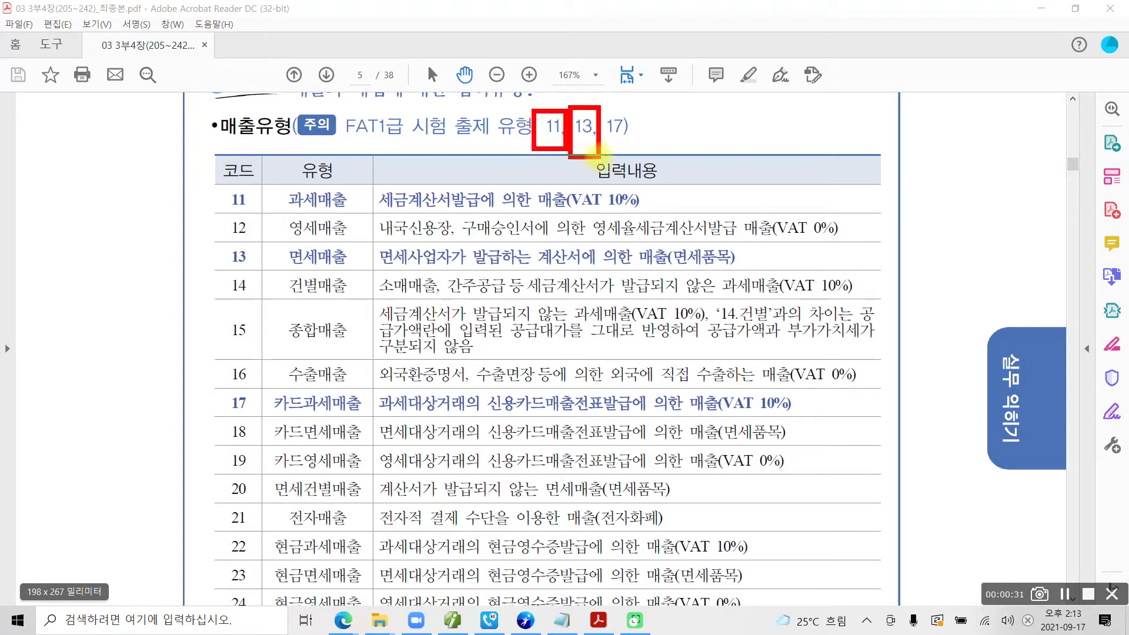
left_click_drag(603, 106, 638, 155)
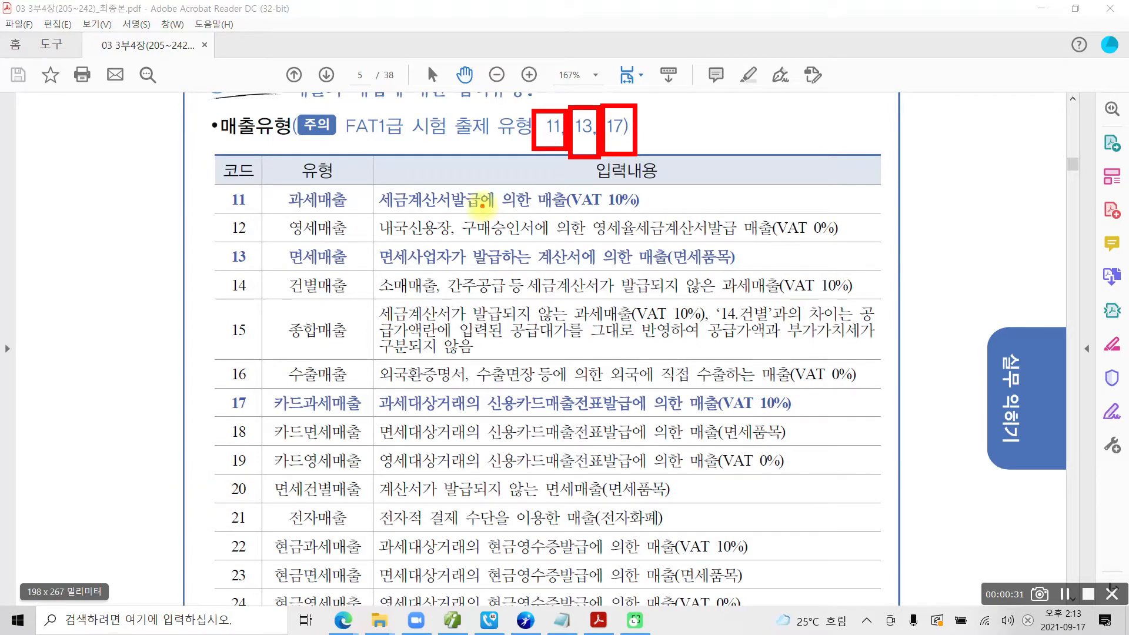
key("Escape")
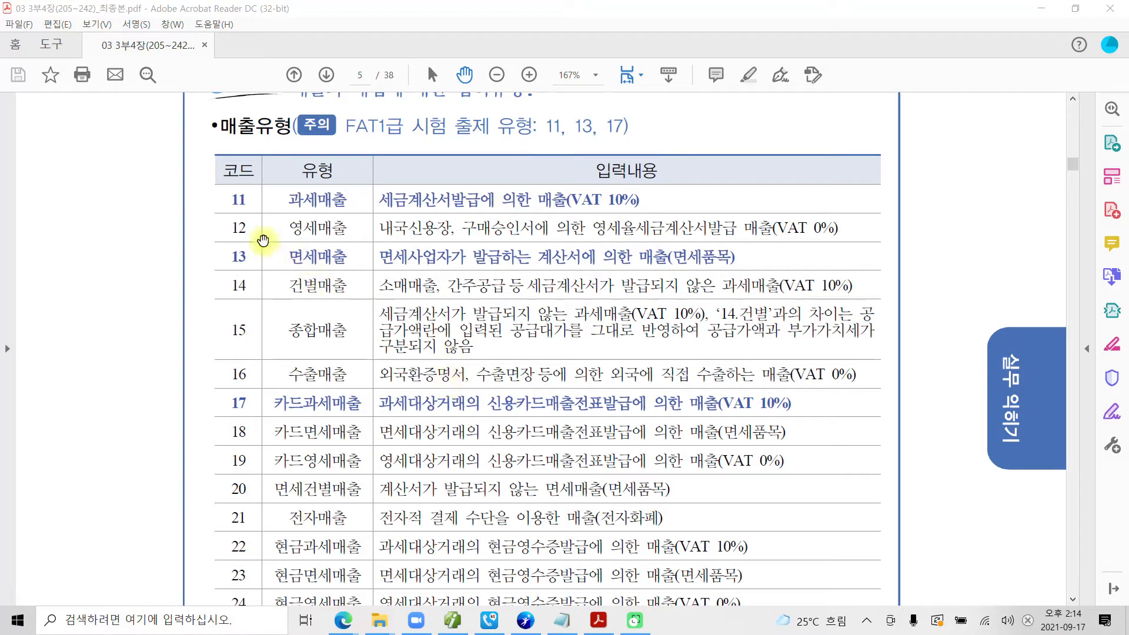
Step: Highlight code 11 and the text "세금계산서발급에 의한 매출" in its row of the 매출유형 table
left_click(245, 200)
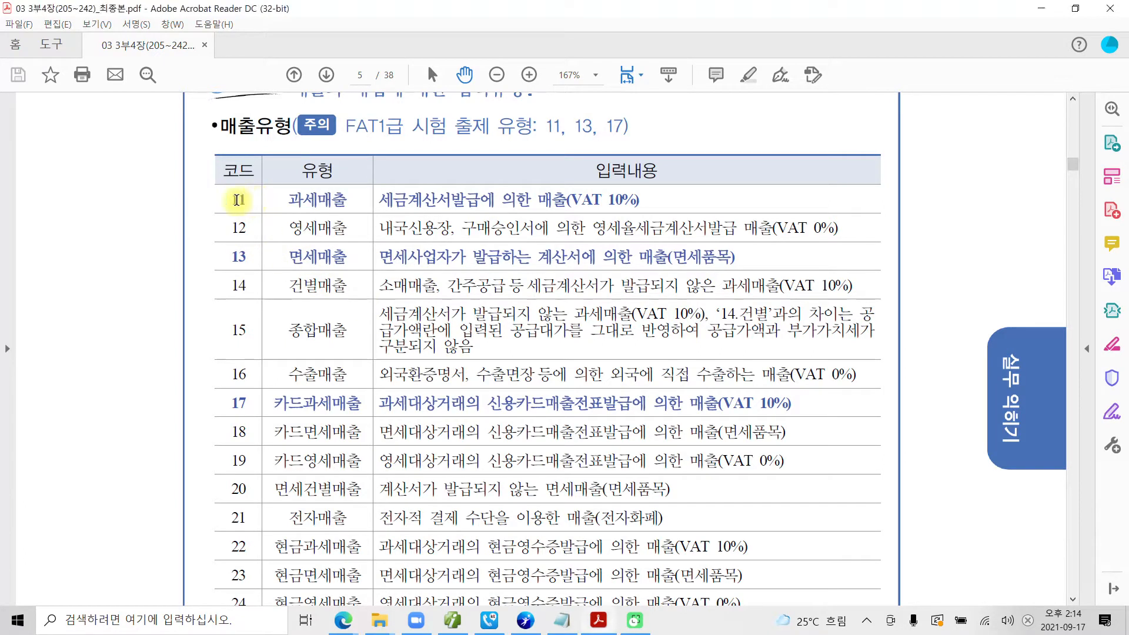
double_click(246, 200)
right_click(242, 204)
left_click(272, 255)
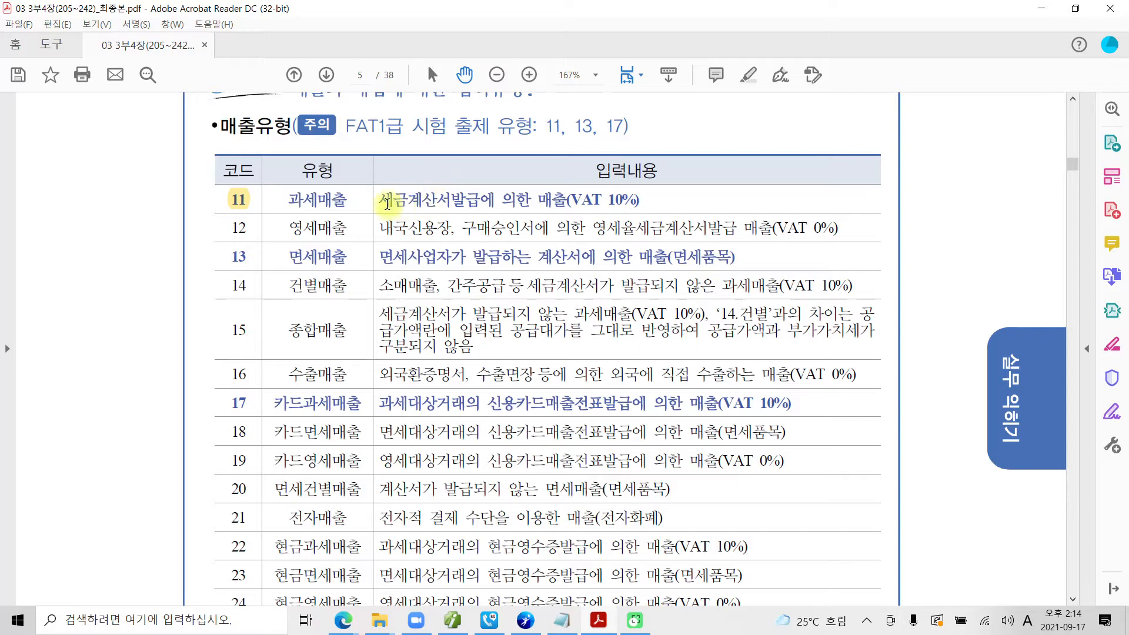
left_click_drag(385, 200, 550, 196)
right_click(550, 196)
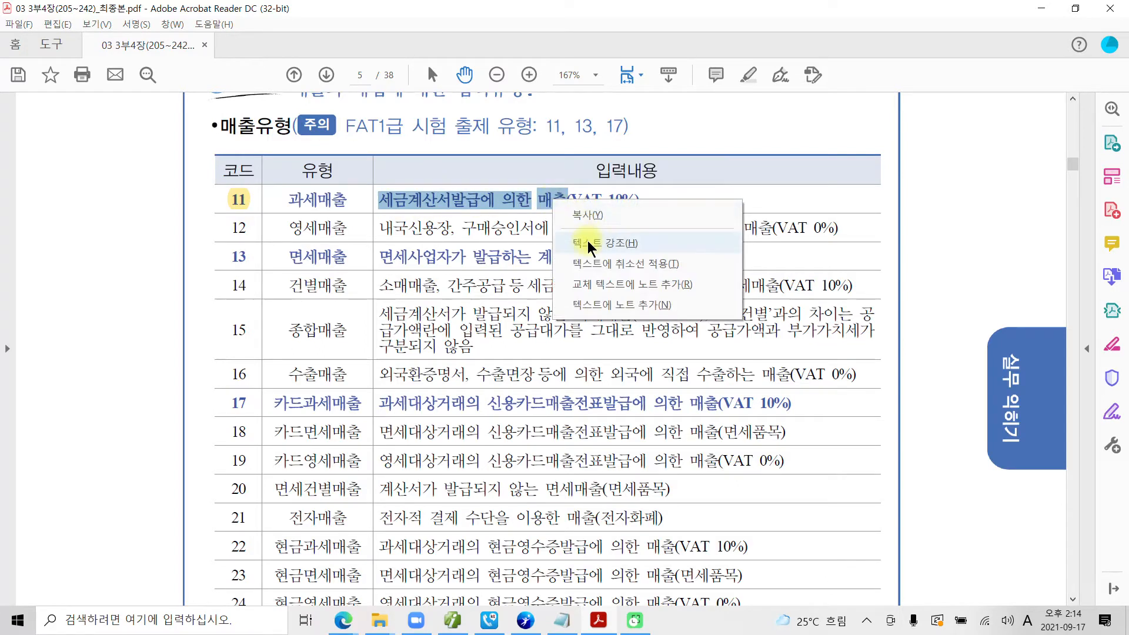
left_click(588, 241)
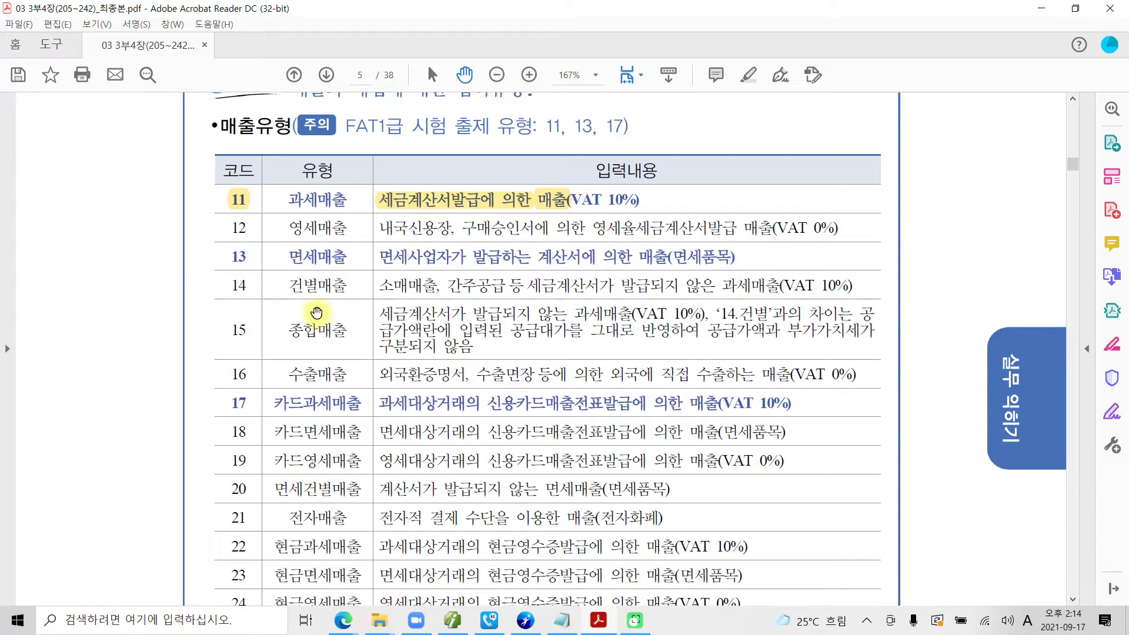
Step: Highlight code 13 and its description from "계산서에 의한" through "면세품목" in the 매출유형 table
left_click_drag(226, 257, 243, 257)
right_click(243, 259)
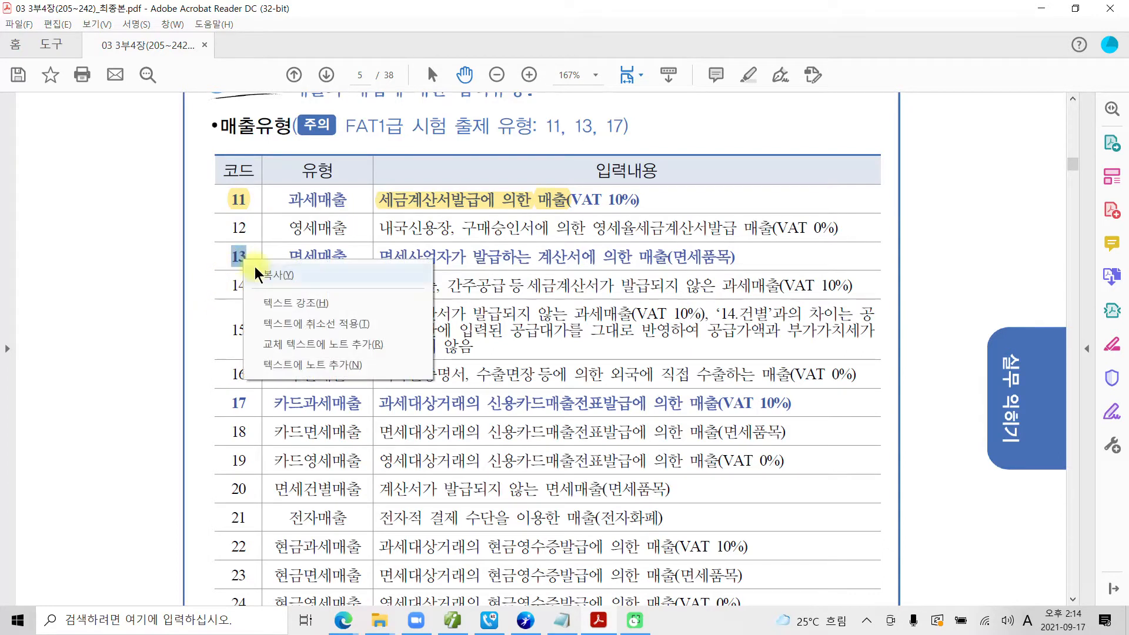
left_click(281, 303)
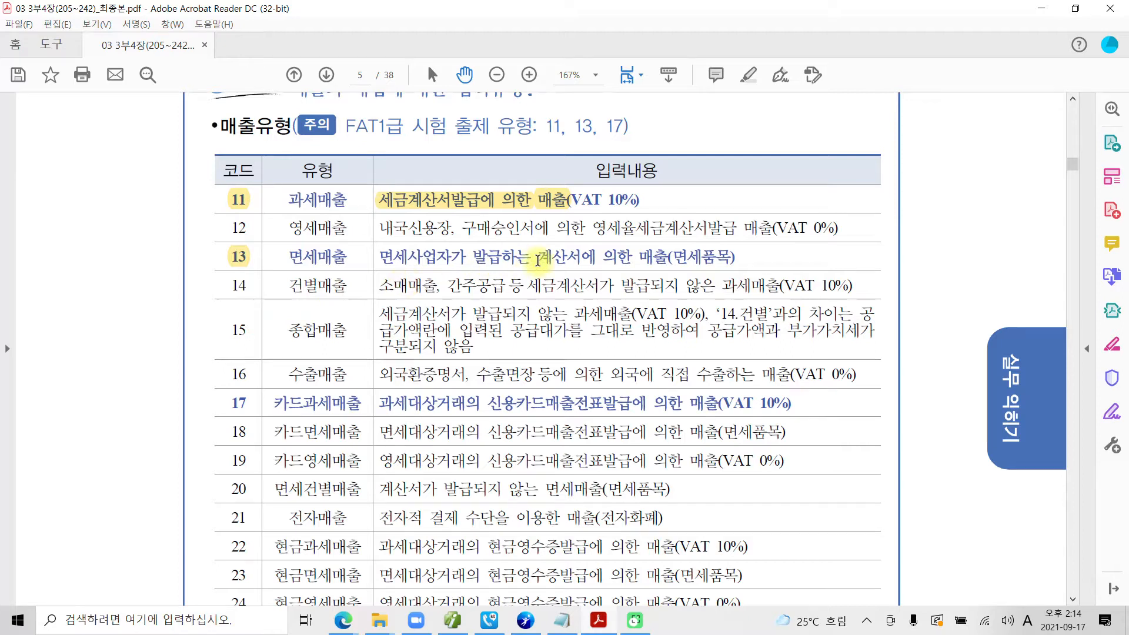
left_click_drag(537, 259, 720, 257)
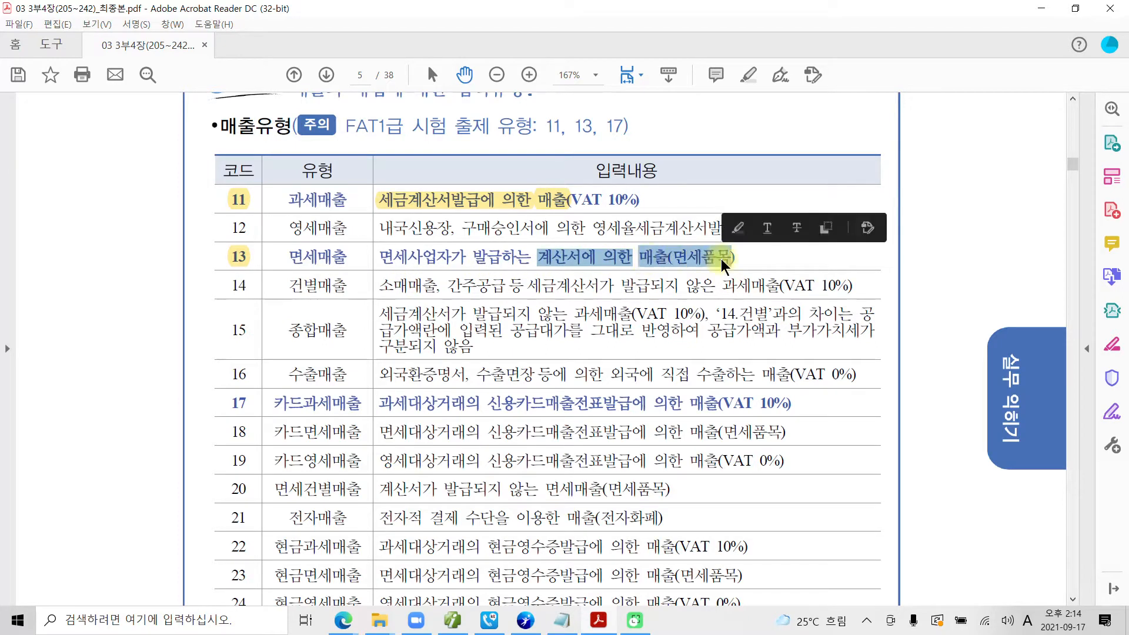
right_click(721, 259)
left_click(759, 305)
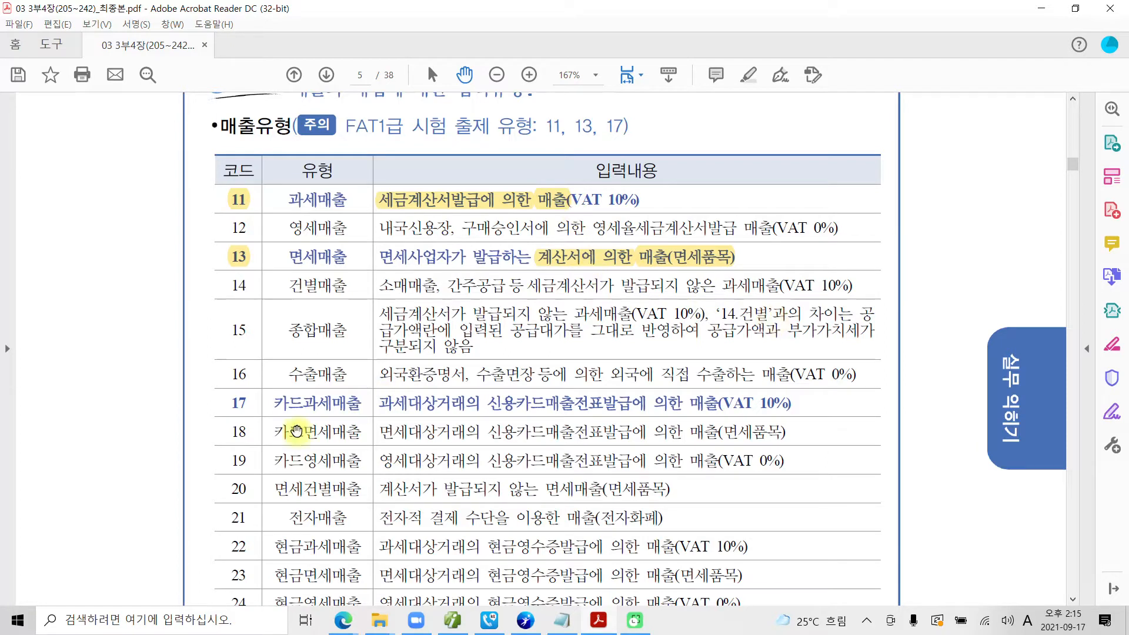
Step: Highlight code 17 and the text "신용카드매출전표발급에 의한 매출" in its row of the 매출유형 table
scroll(250, 419, "down", 1)
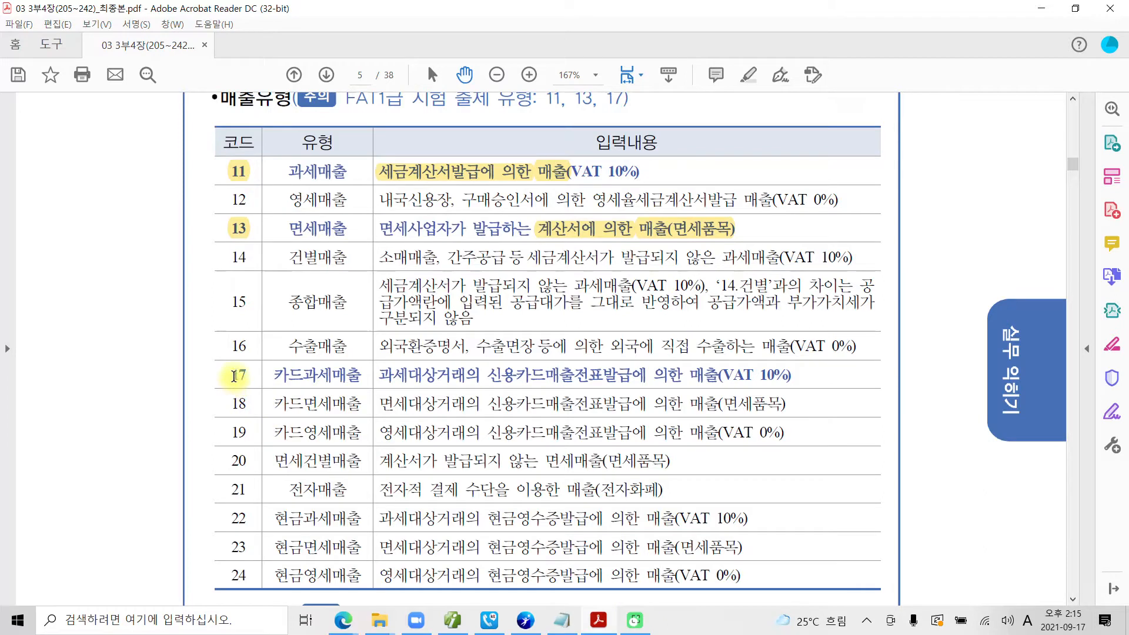
left_click_drag(234, 375, 248, 375)
right_click(241, 376)
left_click(277, 421)
left_click_drag(488, 375, 698, 377)
right_click(697, 373)
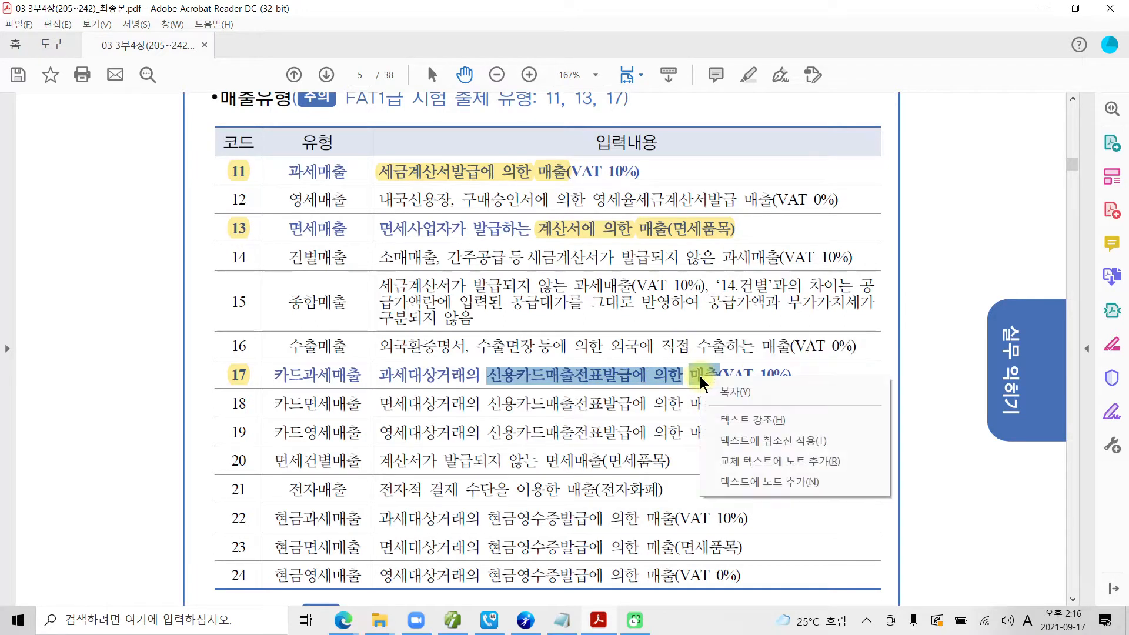
left_click(743, 413)
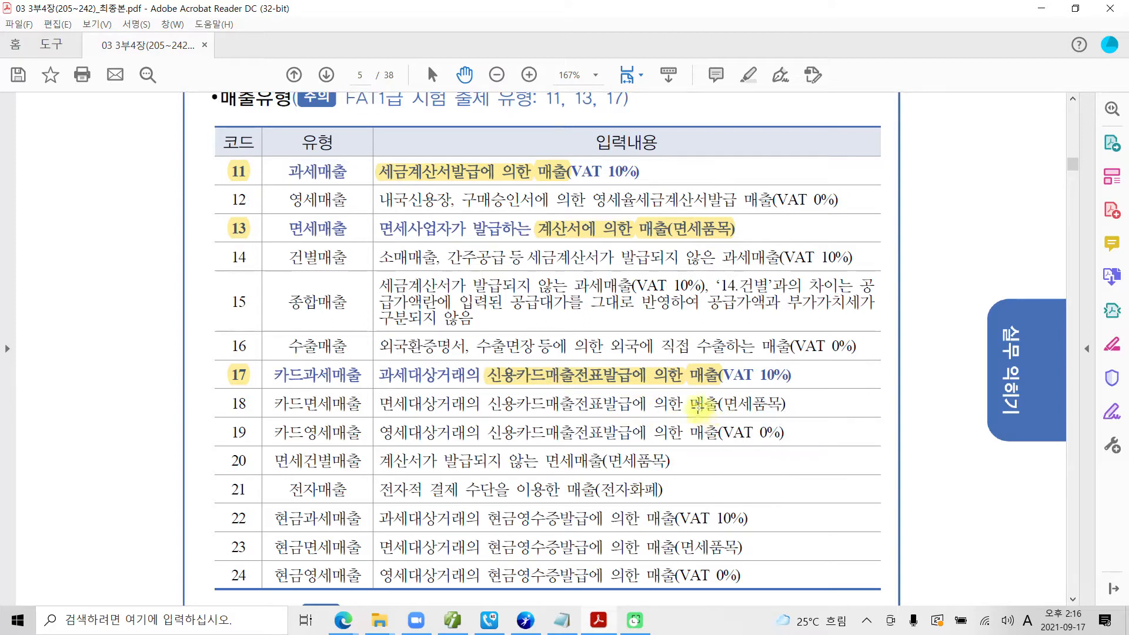
Step: Mark VAT 10% and underline 카드과세매출 and the card-slip text in row 17 in red, and clear the marks
left_click_drag(719, 359, 790, 385)
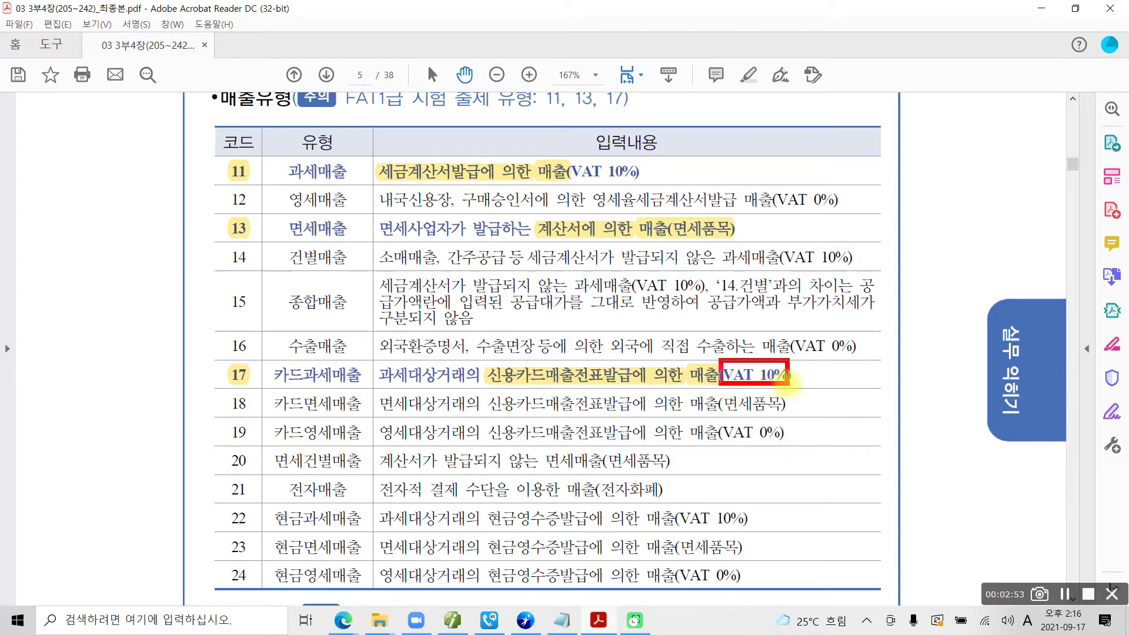
left_click_drag(280, 386, 360, 387)
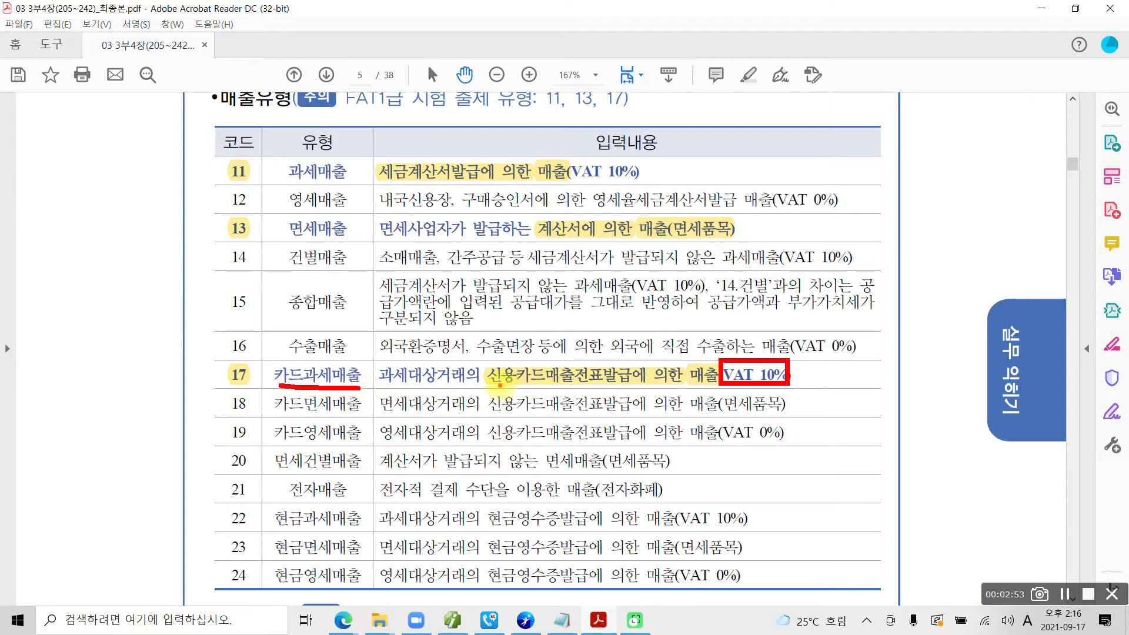
left_click_drag(490, 386, 700, 383)
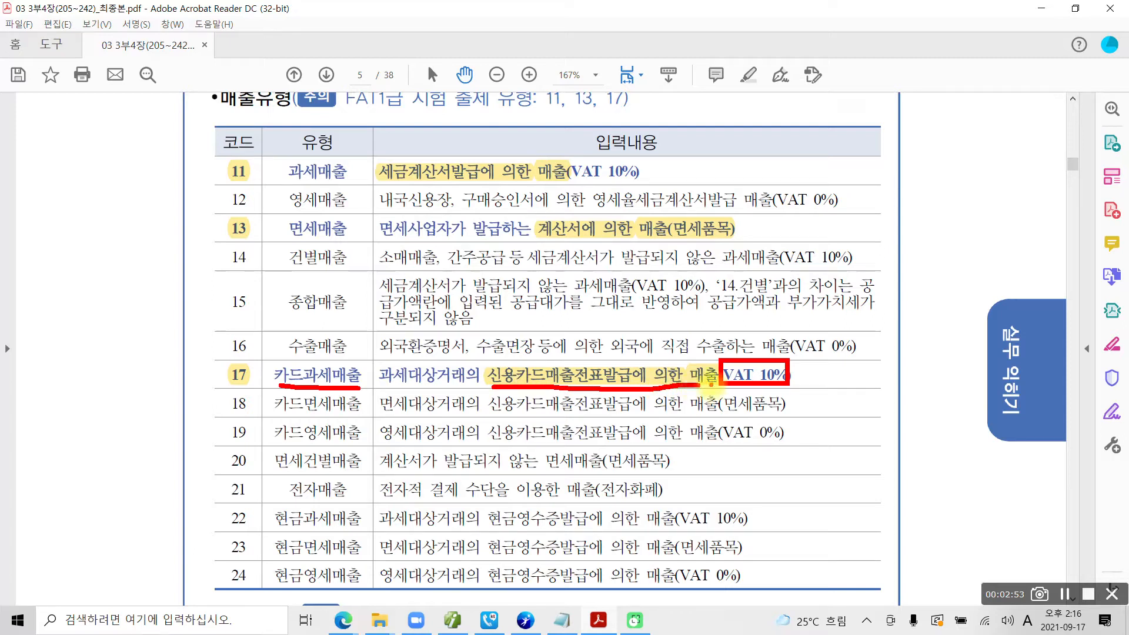
mouse_move(781, 353)
left_mouse_down()
mouse_move(762, 357)
mouse_move(764, 387)
mouse_move(807, 369)
mouse_move(788, 355)
left_mouse_up()
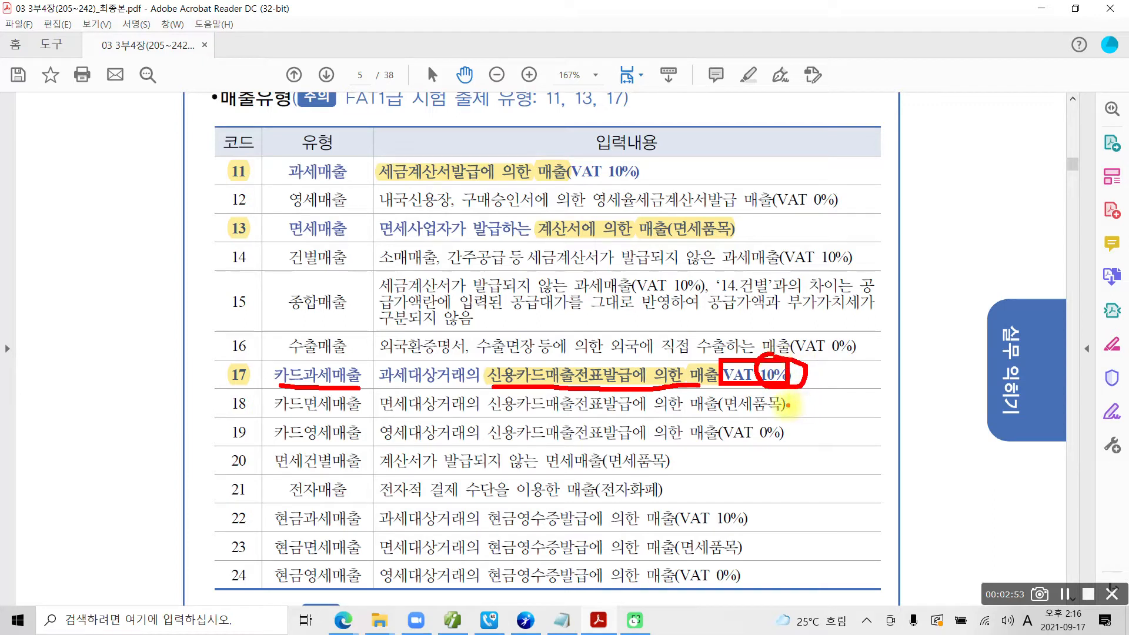
key("Escape")
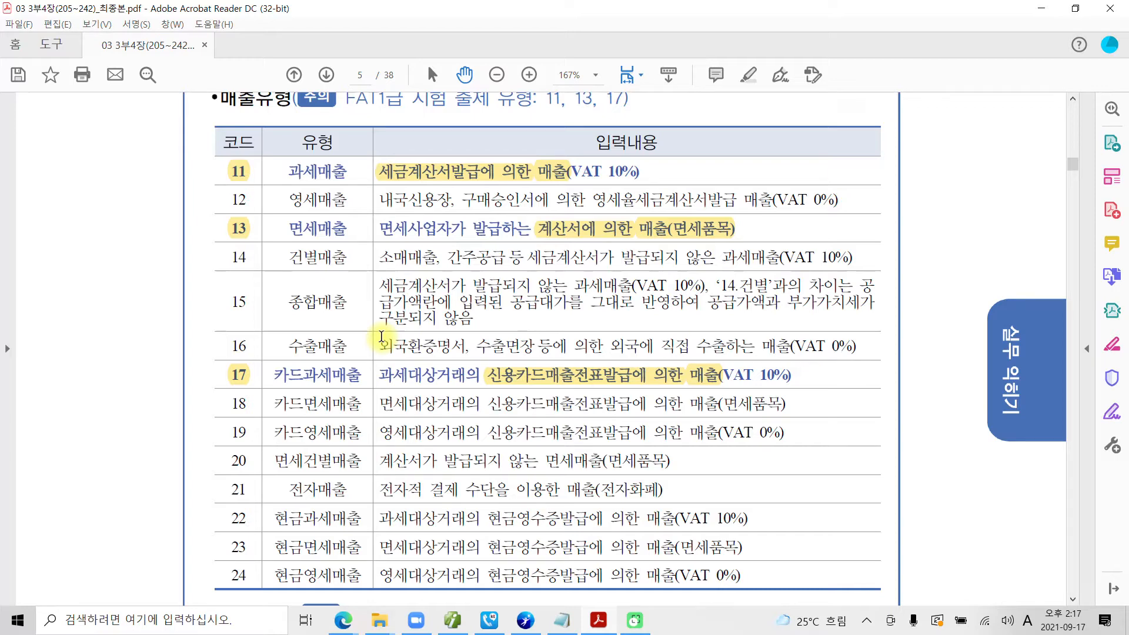
Step: Highlight code 51 and the text "세금계산서수취에 의한 매입" in its row of the 매입유형 table
scroll(435, 377, "down", 5)
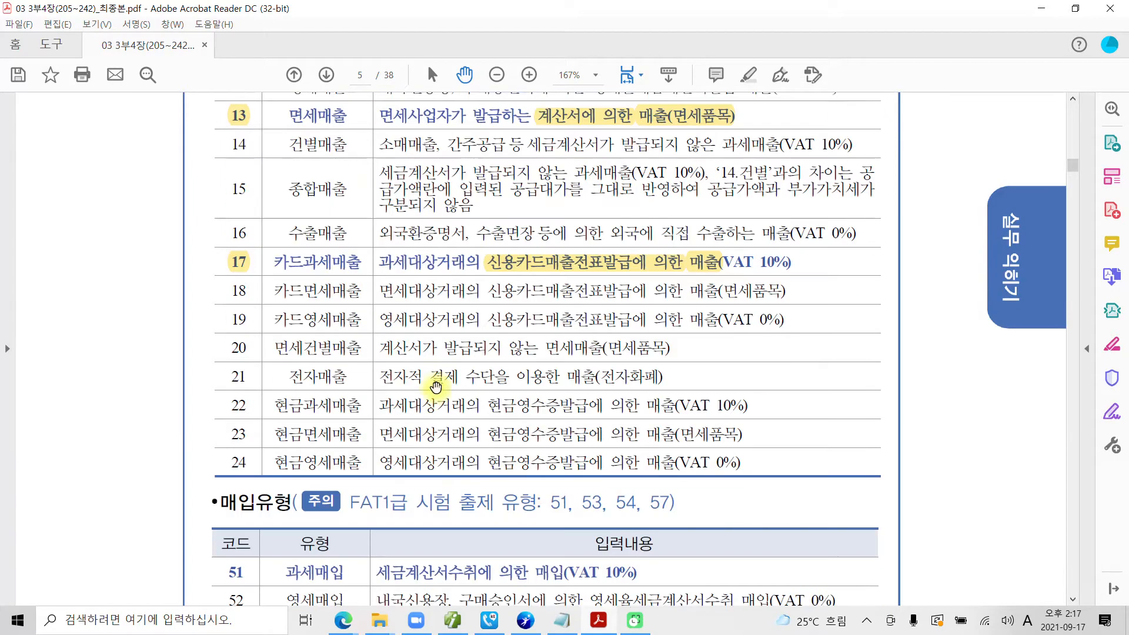
scroll(453, 419, "down", 1)
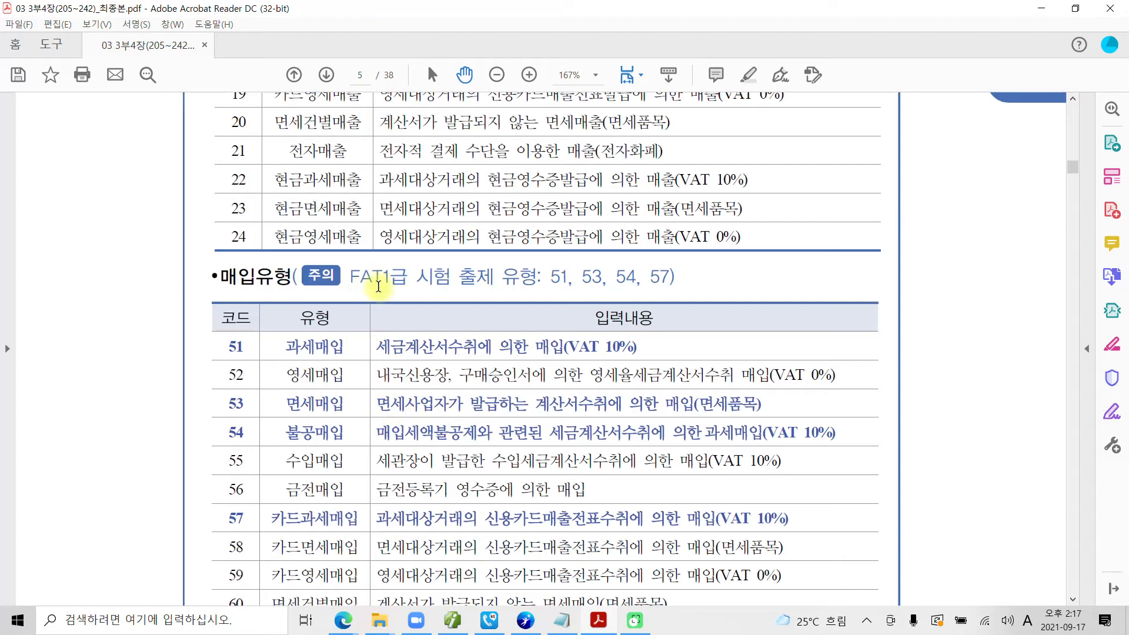
scroll(364, 336, "down", 1)
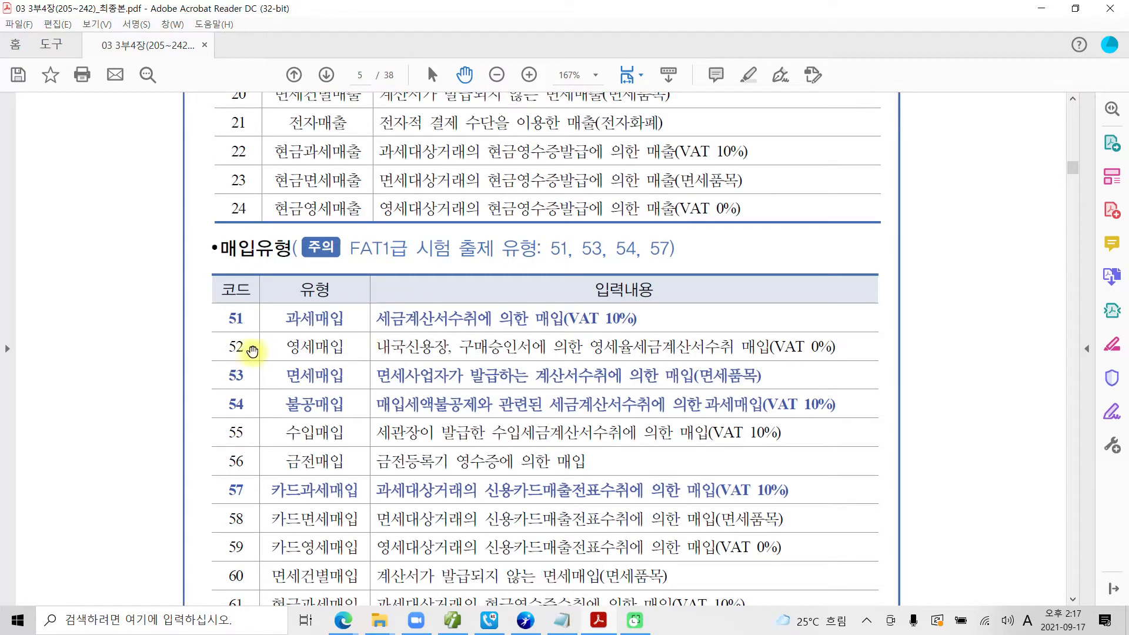
left_click_drag(227, 320, 243, 322)
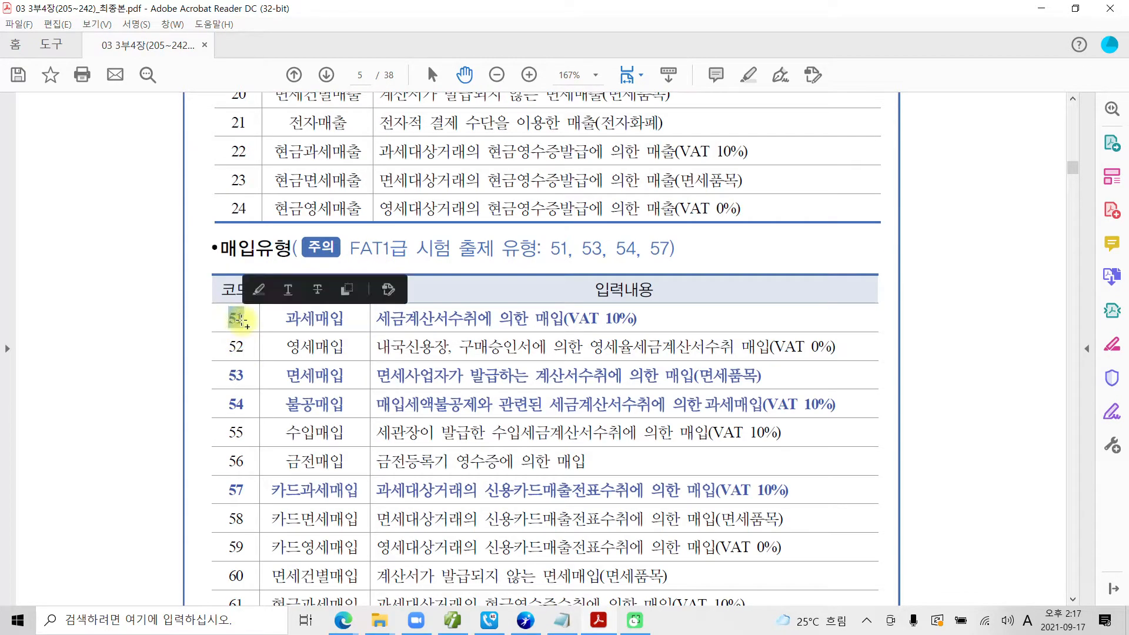
right_click(245, 331)
left_click(275, 365)
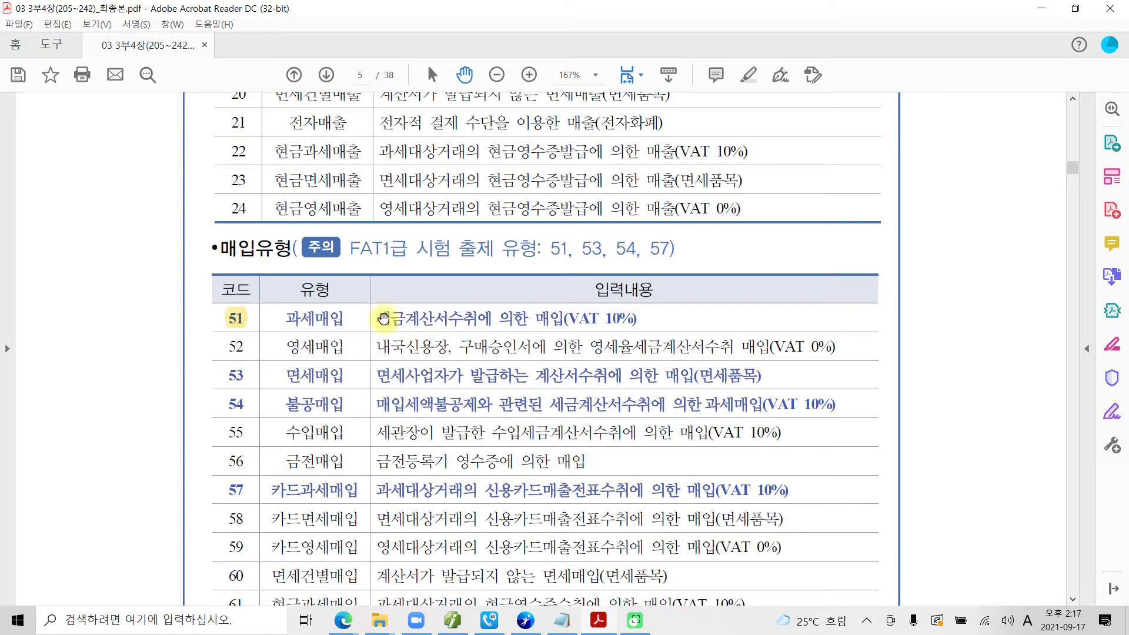
left_click_drag(378, 318, 561, 319)
right_click(553, 323)
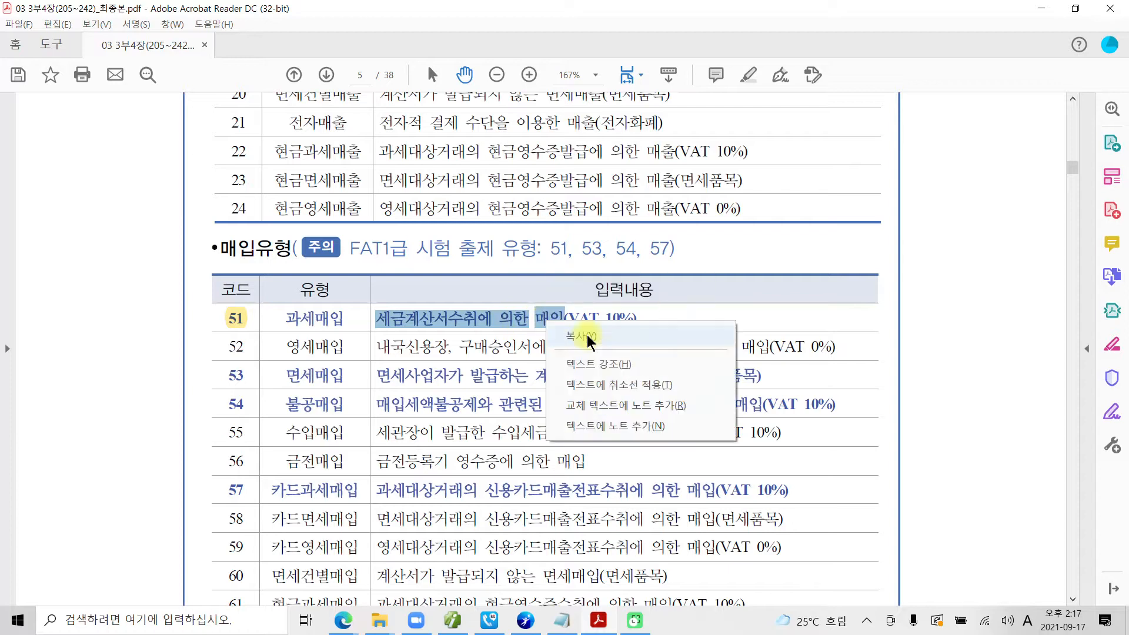
left_click(612, 365)
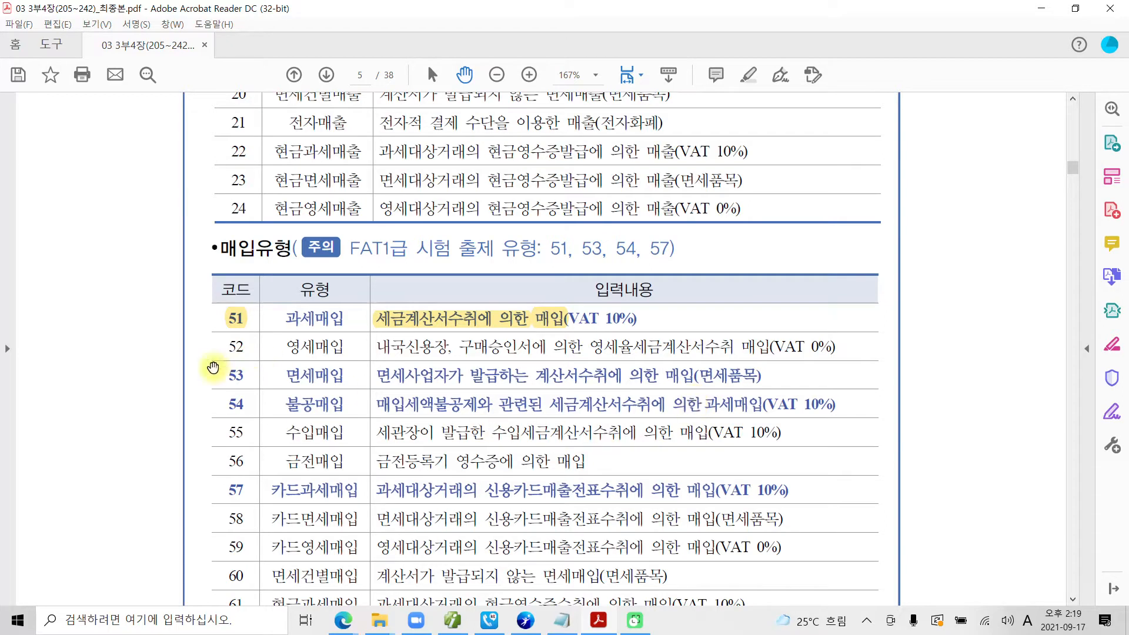
Step: Highlight code 53 and the text "계산서수취에 의한 매입" in its row of the 매입유형 table
left_click_drag(227, 374, 243, 376)
right_click(242, 379)
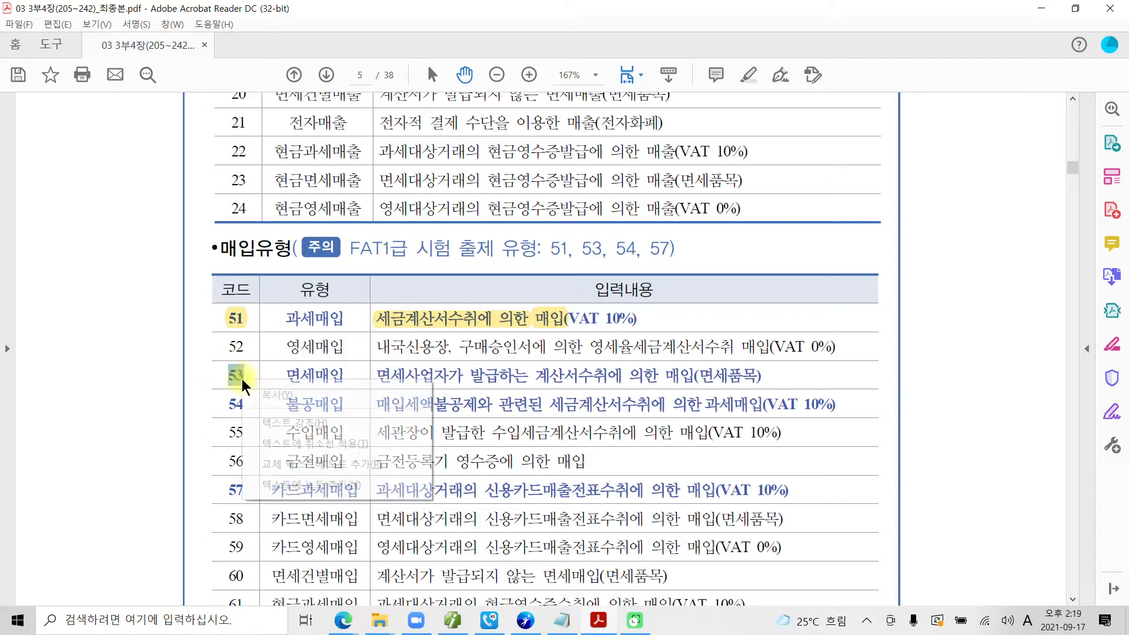
left_click(284, 421)
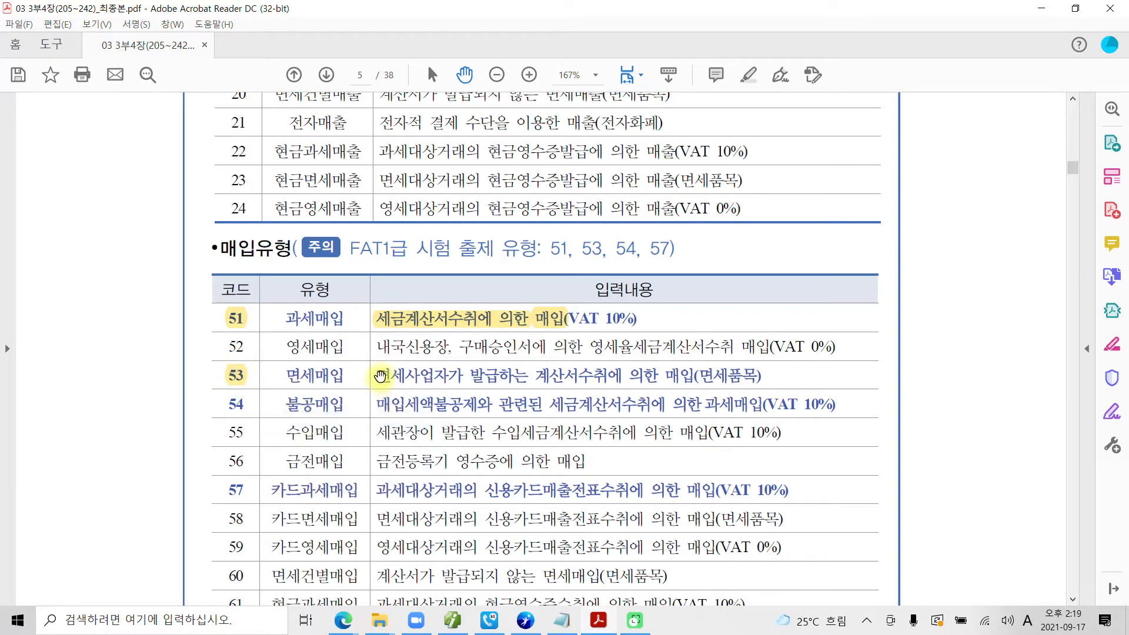
left_click_drag(534, 378, 682, 381)
right_click(682, 382)
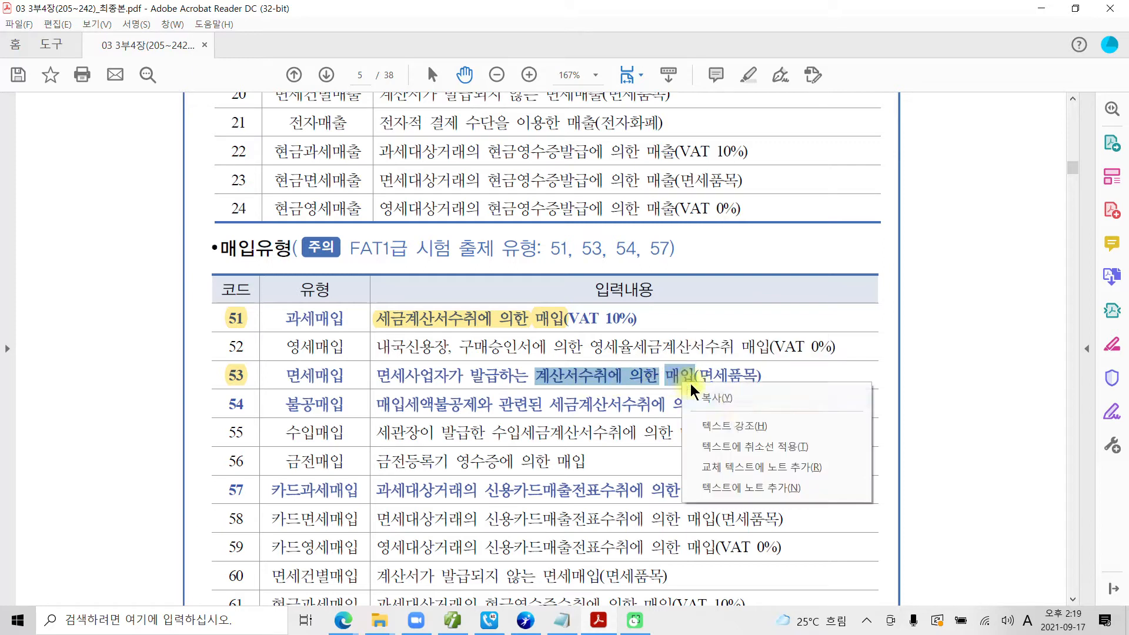
left_click(735, 424)
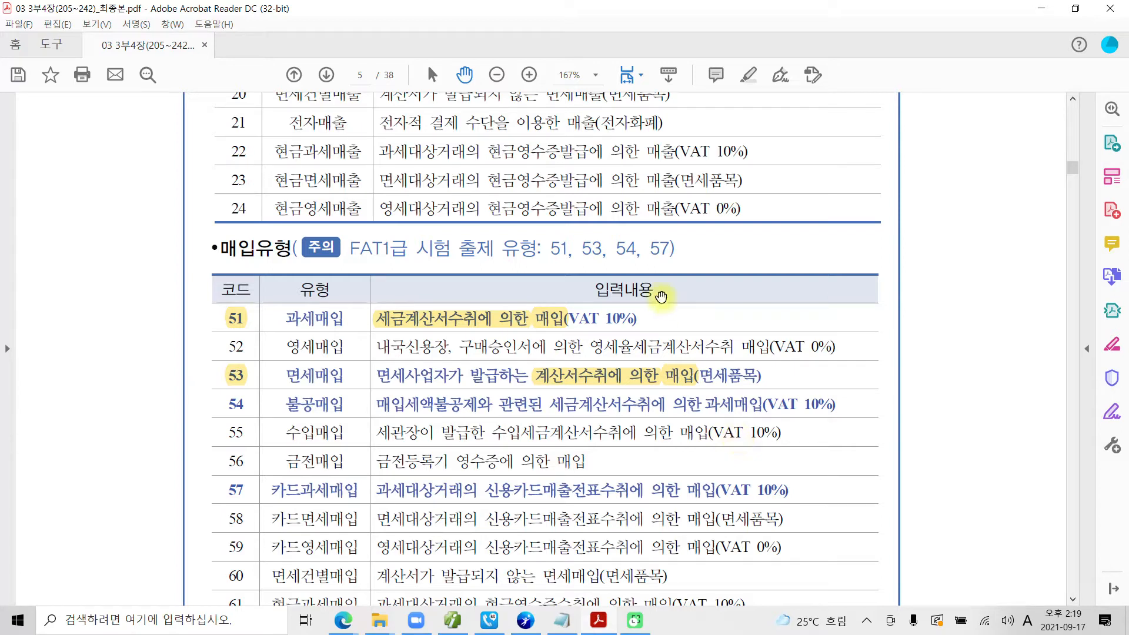
Step: Highlight code 54 of the 불공매입 row in the 매입유형 table
scroll(216, 407, "down", 1)
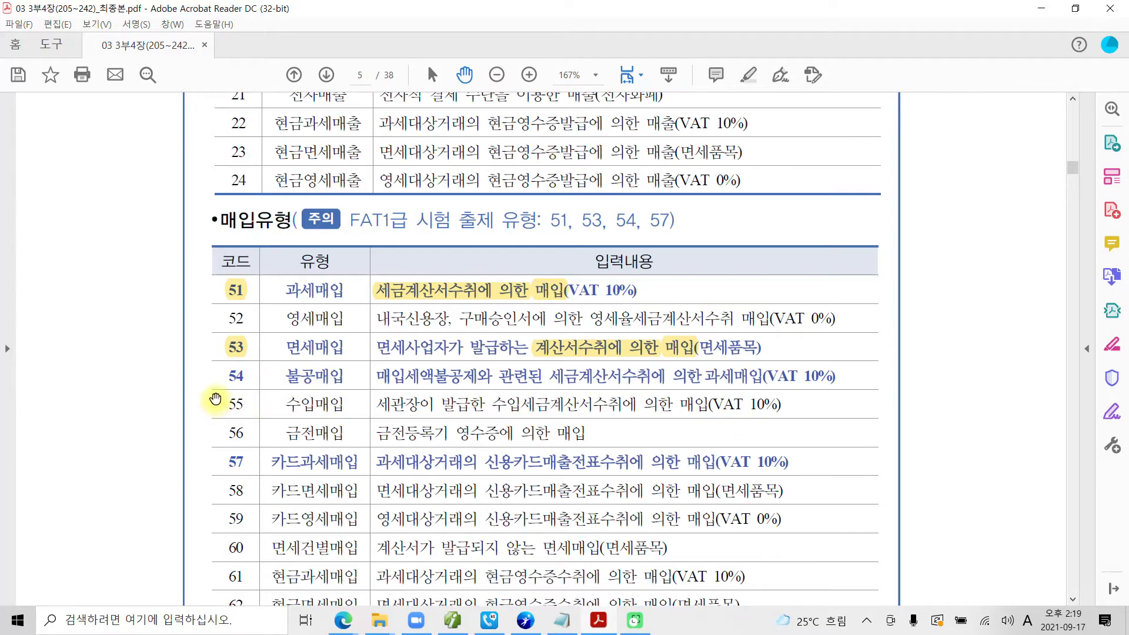
left_click_drag(225, 374, 238, 377)
right_click(238, 377)
left_click(284, 418)
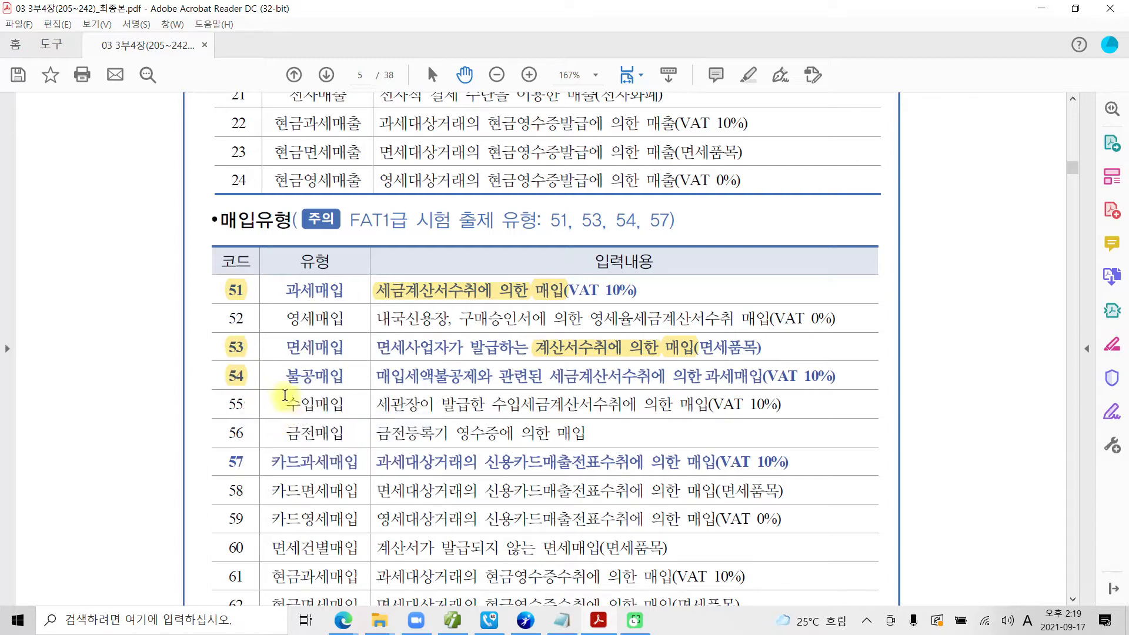
Step: In red, bracket codes 51 to 54, underline "세금계산서수취에 의한 매입" in row 51, and circle codes 51 and 54
mouse_move(226, 289)
left_mouse_down()
mouse_move(202, 290)
mouse_move(154, 322)
mouse_move(157, 378)
mouse_move(210, 379)
left_mouse_up()
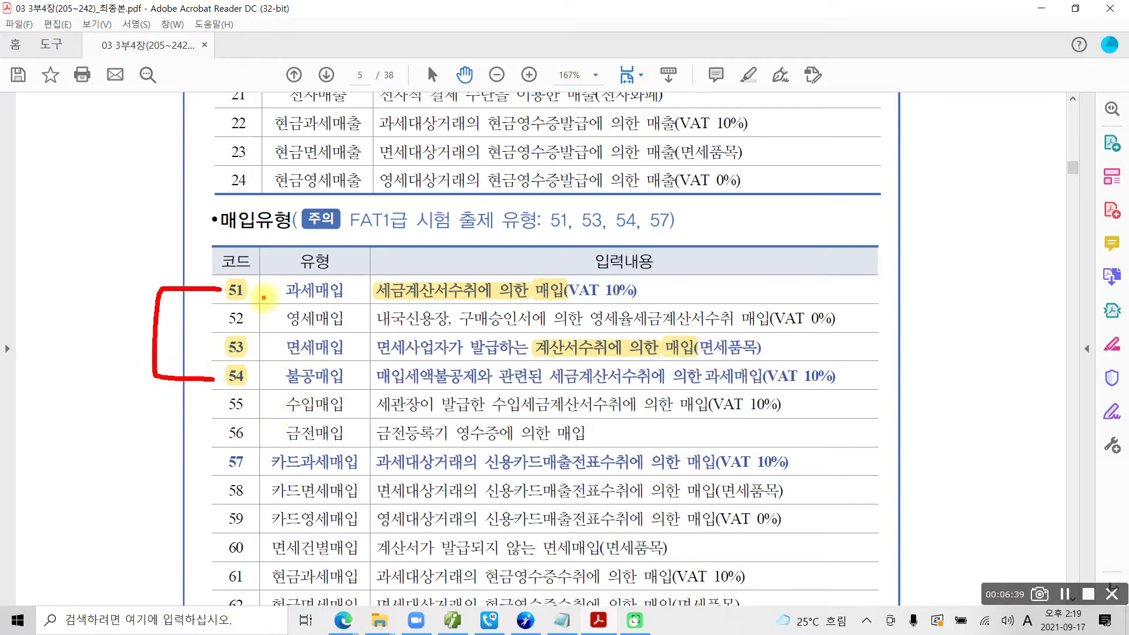
left_click_drag(377, 300, 562, 301)
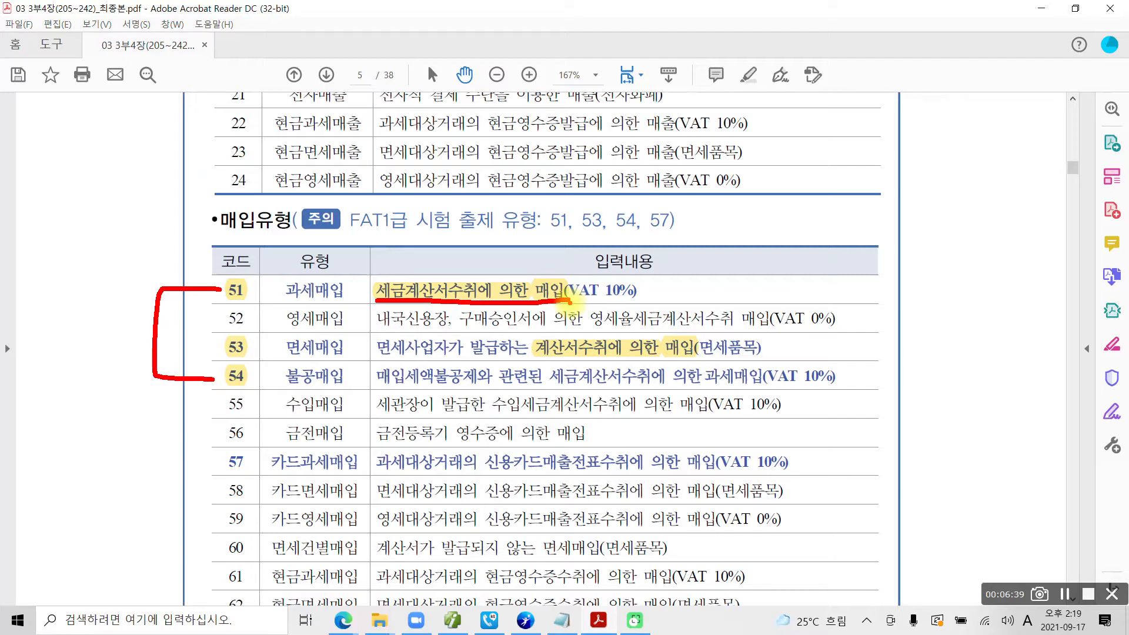
mouse_move(241, 269)
left_mouse_down()
mouse_move(211, 281)
mouse_move(250, 287)
mouse_move(236, 299)
left_mouse_up()
mouse_move(238, 393)
left_mouse_down()
mouse_move(218, 376)
mouse_move(250, 376)
left_mouse_up()
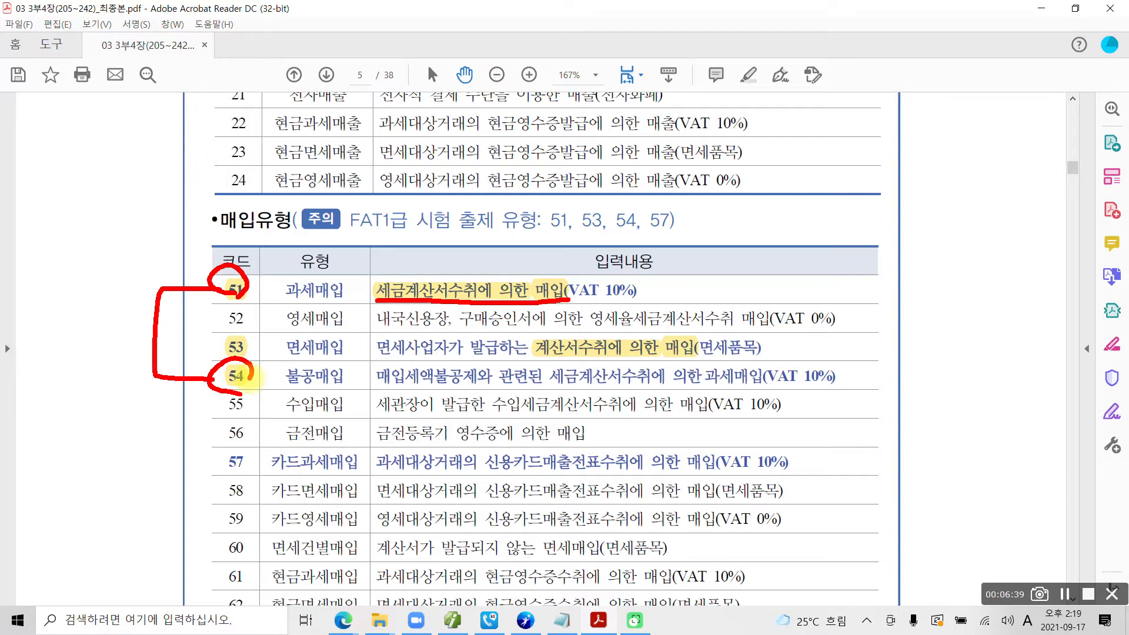
Step: Handwrite "공제가능" in red beside row 51, mark "불공제와 관련된" and 불공매입 in row 54, and clear the marks
mouse_move(724, 255)
left_mouse_down()
mouse_move(740, 277)
mouse_move(726, 288)
mouse_move(756, 286)
left_mouse_up()
mouse_move(737, 294)
left_mouse_down()
mouse_move(764, 291)
mouse_move(789, 309)
left_mouse_up()
mouse_move(800, 266)
left_mouse_down()
mouse_move(803, 309)
mouse_move(823, 304)
left_mouse_up()
left_click_drag(840, 256, 842, 323)
mouse_move(841, 291)
left_mouse_down()
mouse_move(887, 271)
mouse_move(875, 301)
left_mouse_up()
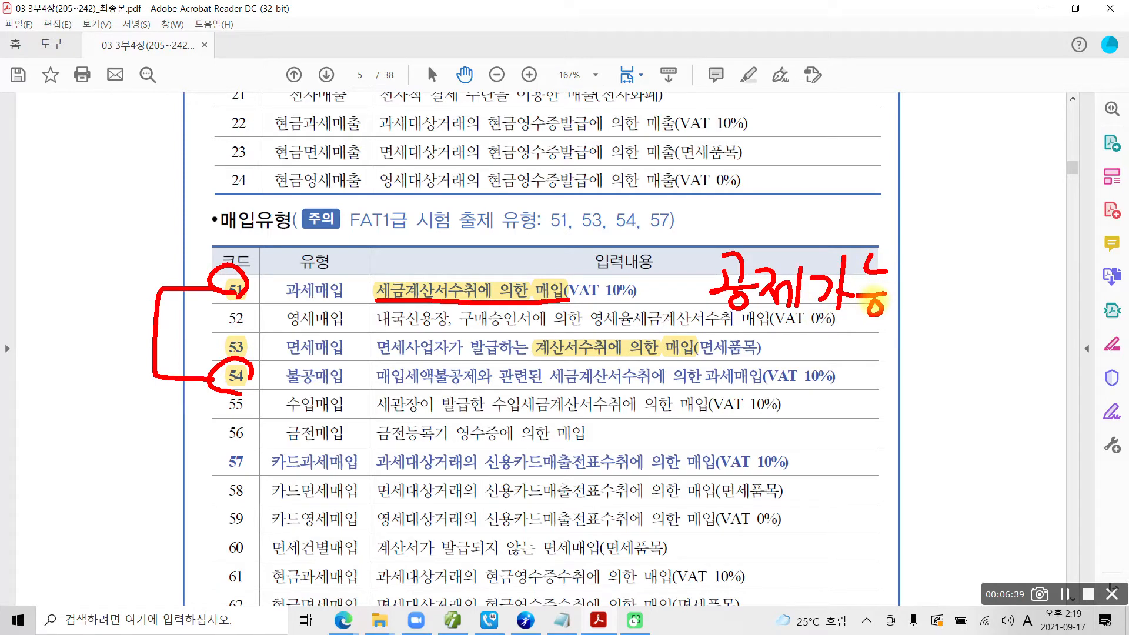
mouse_move(430, 369)
left_mouse_down()
mouse_move(432, 400)
mouse_move(483, 393)
mouse_move(509, 362)
mouse_move(557, 372)
mouse_move(507, 392)
mouse_move(471, 392)
left_mouse_up()
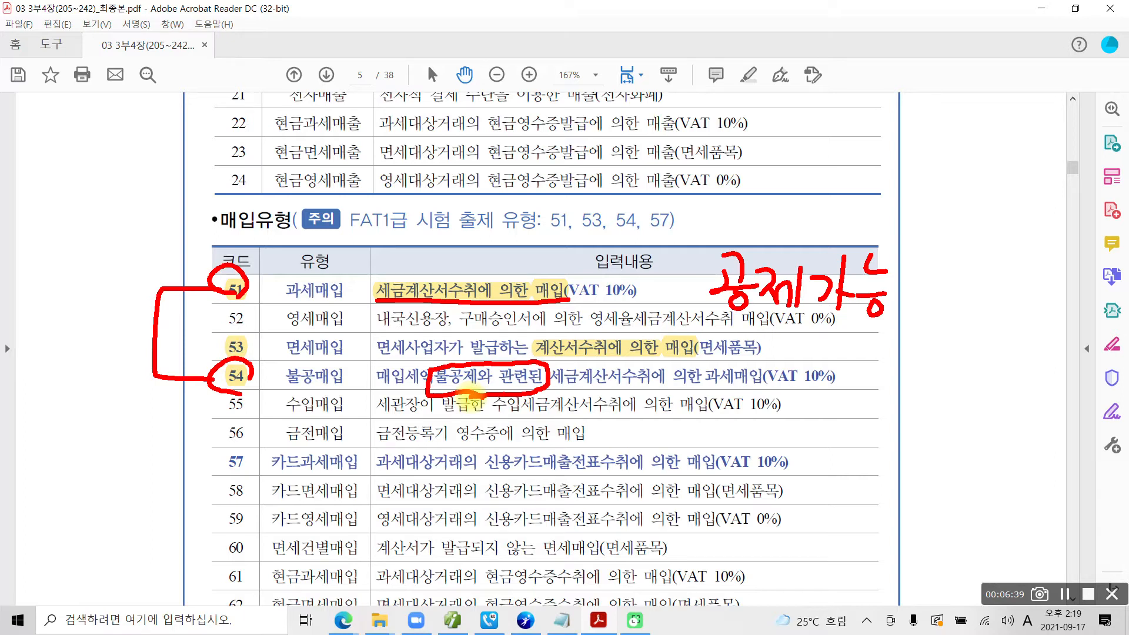
left_click_drag(264, 389, 347, 385)
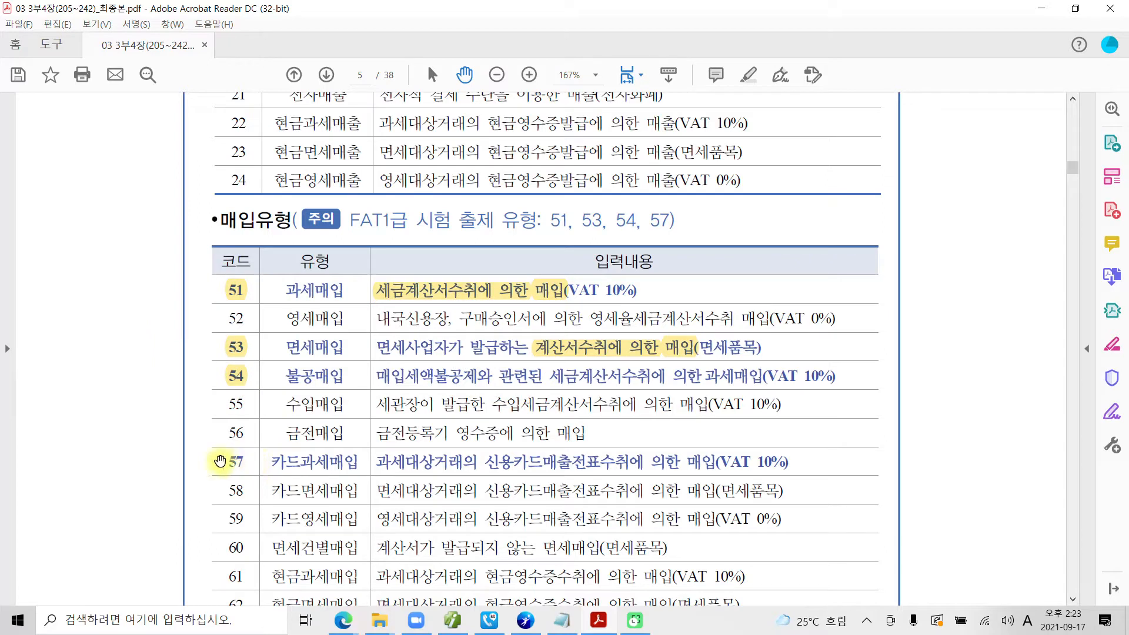
Step: Highlight code 57 and the text "신용카드매출전표수취에 의한 매입" in its row of the 매입유형 table
double_click(236, 461)
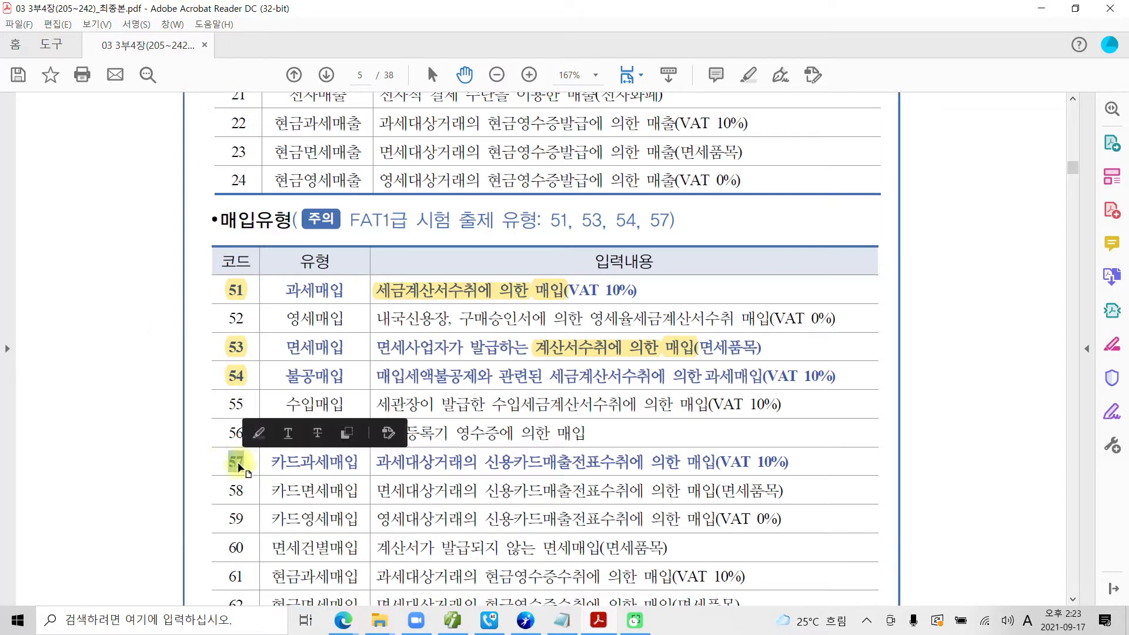
right_click(238, 461)
left_click(277, 507)
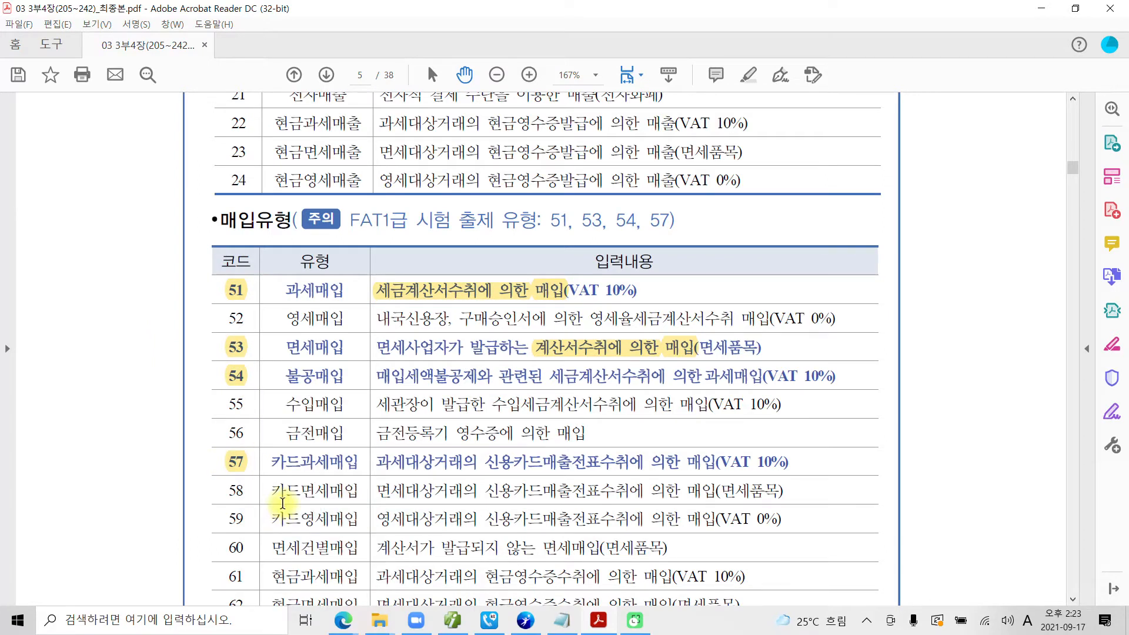
scroll(282, 502, "down", 1)
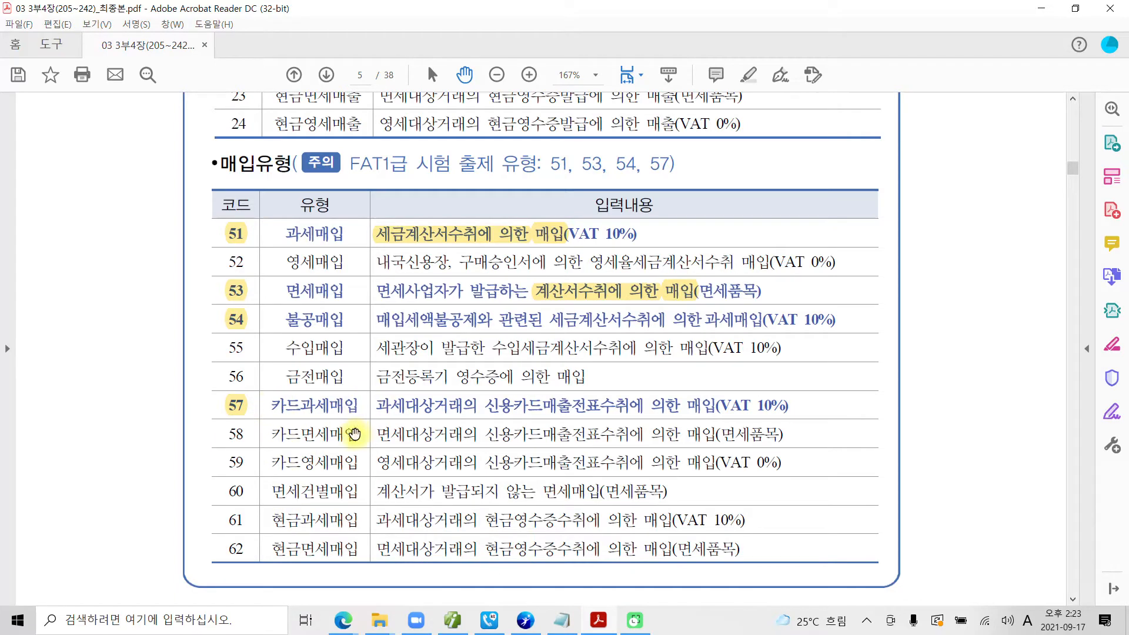
left_click_drag(489, 405, 697, 405)
right_click(698, 406)
left_click(756, 451)
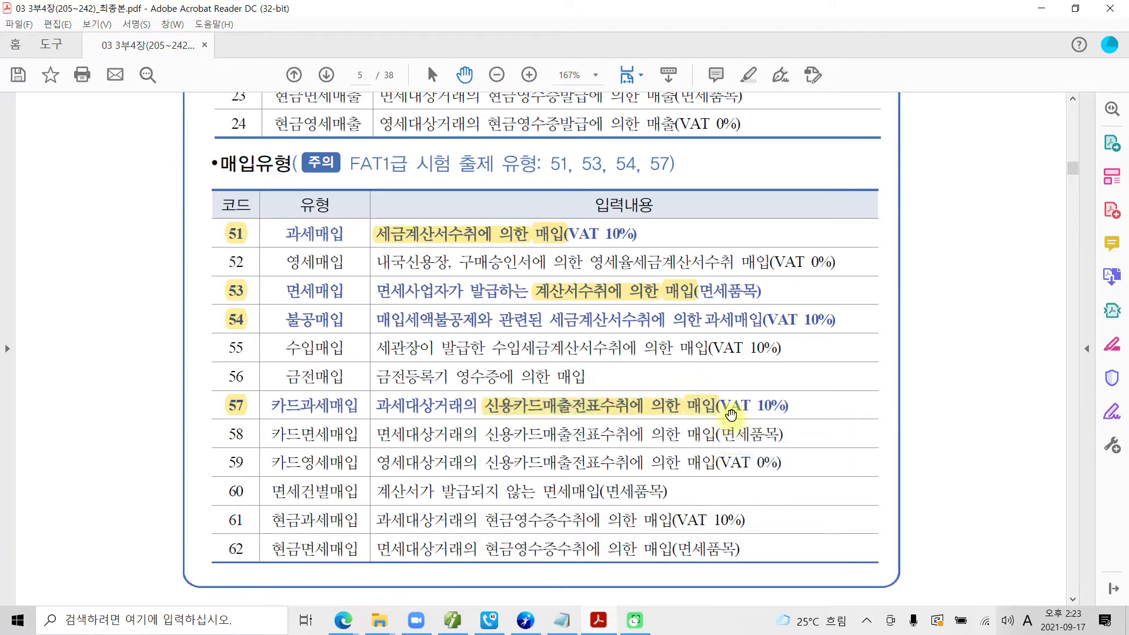
Step: In row 57, underline VAT 10% and the card-slip purchase text in red, and box and check-mark the code
left_click_drag(729, 413, 792, 413)
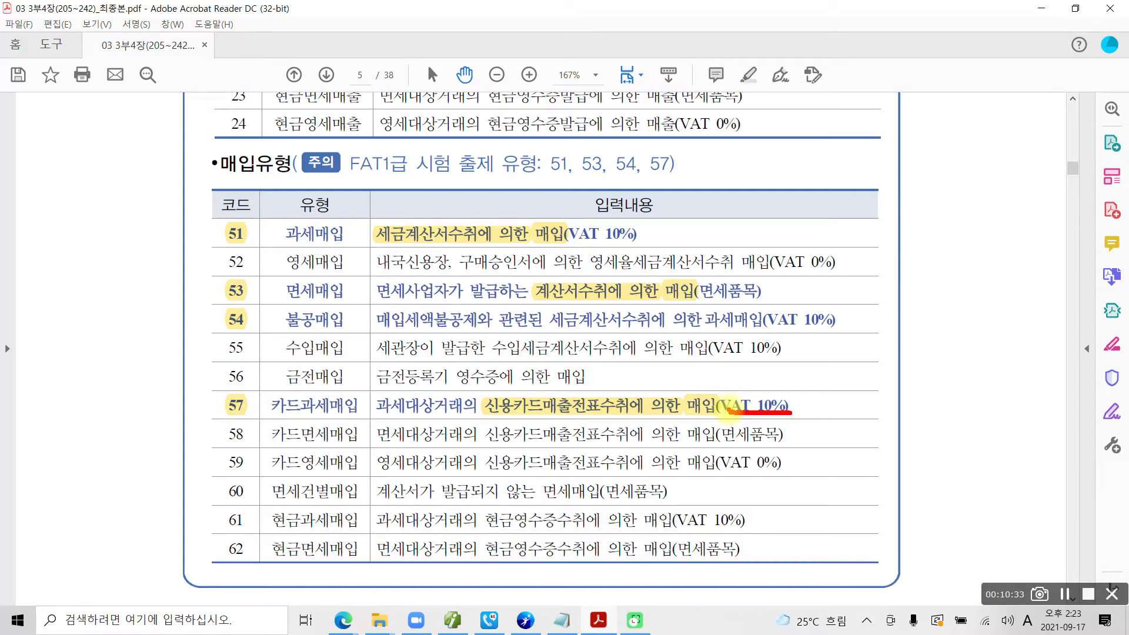
mouse_move(207, 391)
left_mouse_down()
mouse_move(212, 409)
mouse_move(238, 421)
mouse_move(274, 419)
mouse_move(272, 391)
mouse_move(216, 394)
left_mouse_up()
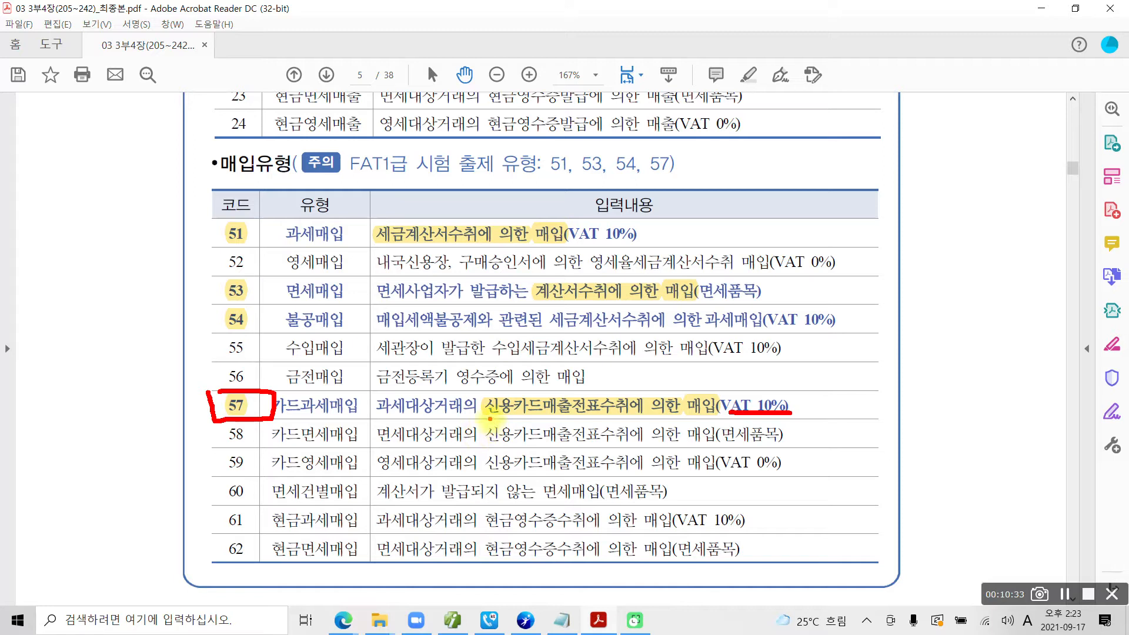
left_click_drag(487, 416, 709, 419)
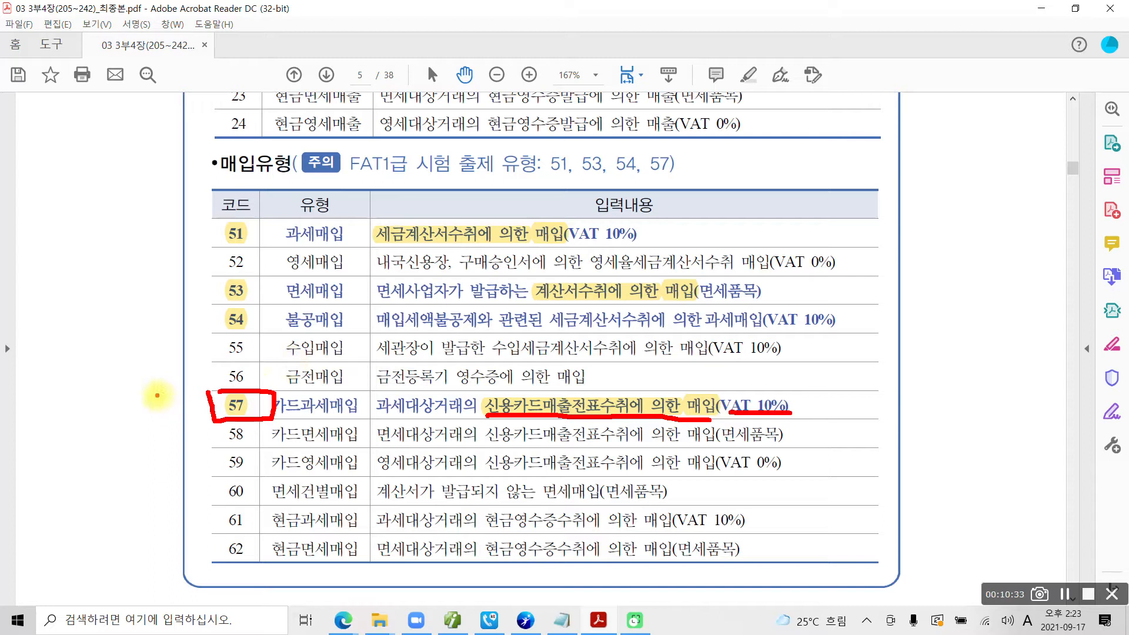
left_click_drag(166, 403, 194, 391)
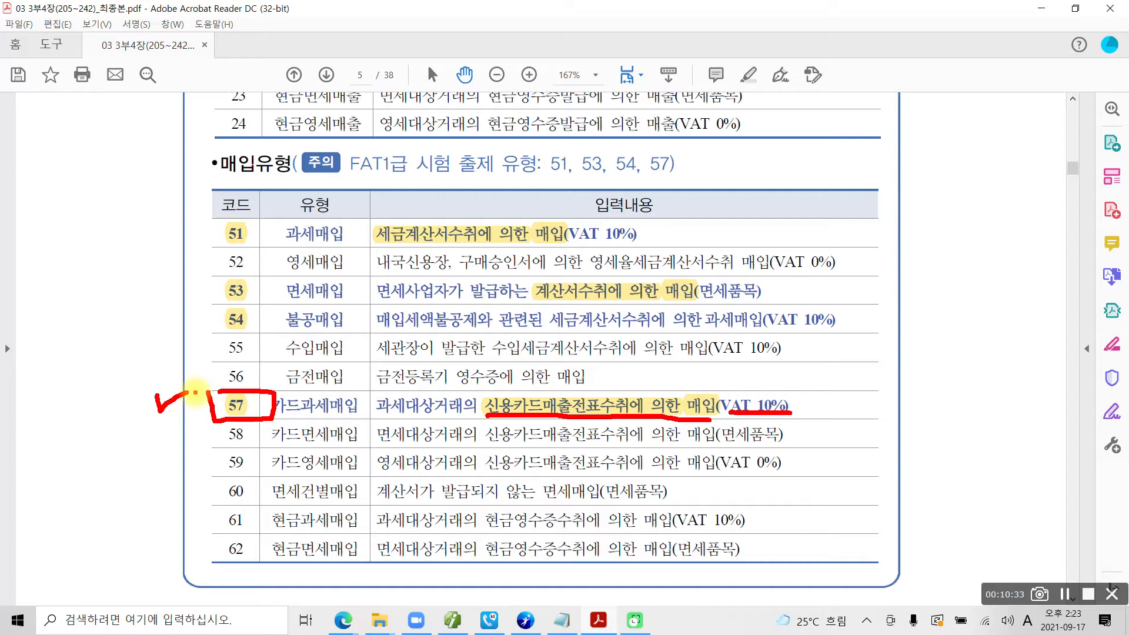
Step: Handwrite a red note to the right of row 57 beside the table, and clear the marks
mouse_move(832, 387)
left_mouse_down()
mouse_move(814, 413)
mouse_move(824, 428)
left_mouse_up()
left_click_drag(842, 387, 878, 397)
mouse_move(886, 375)
left_mouse_down()
mouse_move(880, 411)
mouse_move(901, 403)
left_mouse_up()
mouse_move(864, 415)
left_mouse_down()
mouse_move(866, 438)
mouse_move(881, 434)
left_mouse_up()
left_click_drag(929, 380, 953, 382)
mouse_move(953, 382)
left_mouse_down()
mouse_move(943, 405)
mouse_move(957, 405)
left_mouse_up()
mouse_move(932, 415)
left_mouse_down()
mouse_move(935, 430)
mouse_move(930, 412)
left_mouse_up()
mouse_move(954, 387)
left_mouse_down()
mouse_move(965, 390)
mouse_move(950, 417)
left_mouse_up()
mouse_move(958, 406)
left_mouse_down()
mouse_move(968, 419)
mouse_move(976, 411)
left_mouse_up()
left_click_drag(979, 407, 994, 433)
mouse_move(1005, 401)
left_mouse_down()
mouse_move(1022, 404)
mouse_move(1012, 437)
left_mouse_up()
mouse_move(1039, 379)
left_mouse_down()
mouse_move(1037, 448)
mouse_move(1059, 411)
mouse_move(1094, 395)
mouse_move(1092, 415)
left_mouse_up()
mouse_move(1068, 428)
left_mouse_down()
mouse_move(1081, 431)
mouse_move(1066, 428)
left_mouse_up()
left_click_drag(1106, 369, 1075, 451)
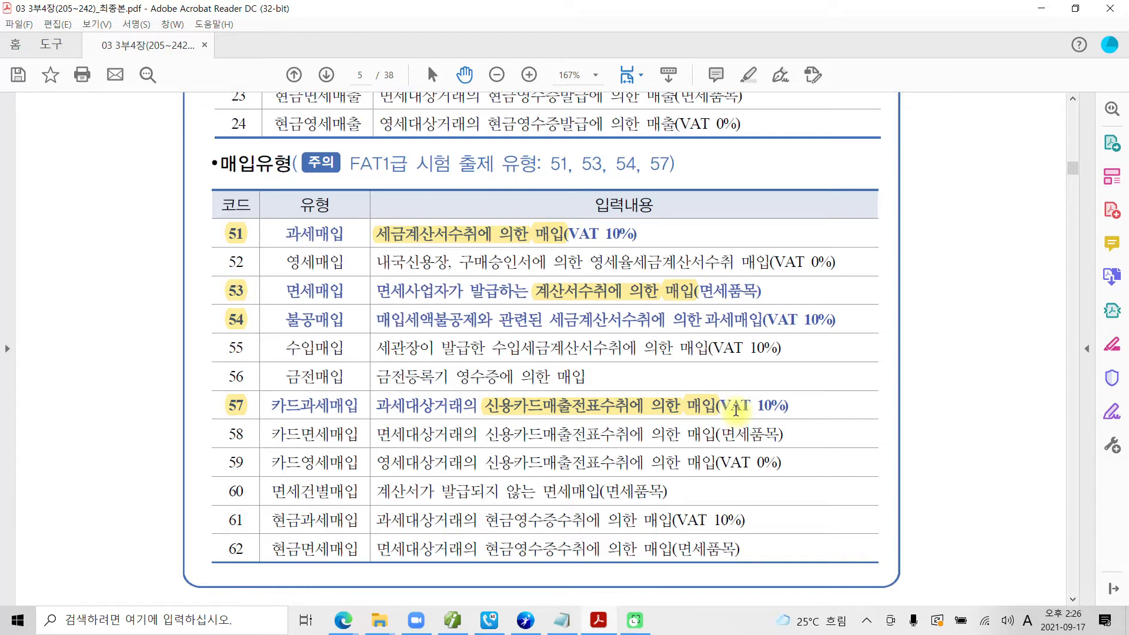
Step: Box "전자세금계산서 발급" and underline "내역관리" in red in the section 03 heading, mark the text below, and clear the marks
scroll(674, 423, "down", 6)
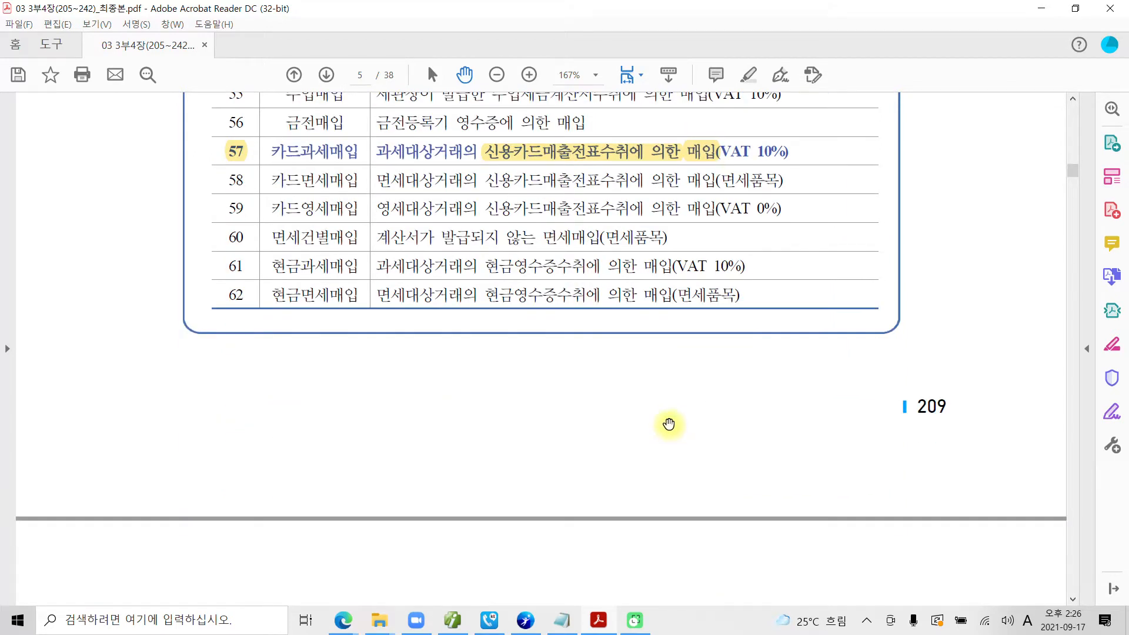
scroll(646, 413, "down", 2)
scroll(648, 407, "down", 3)
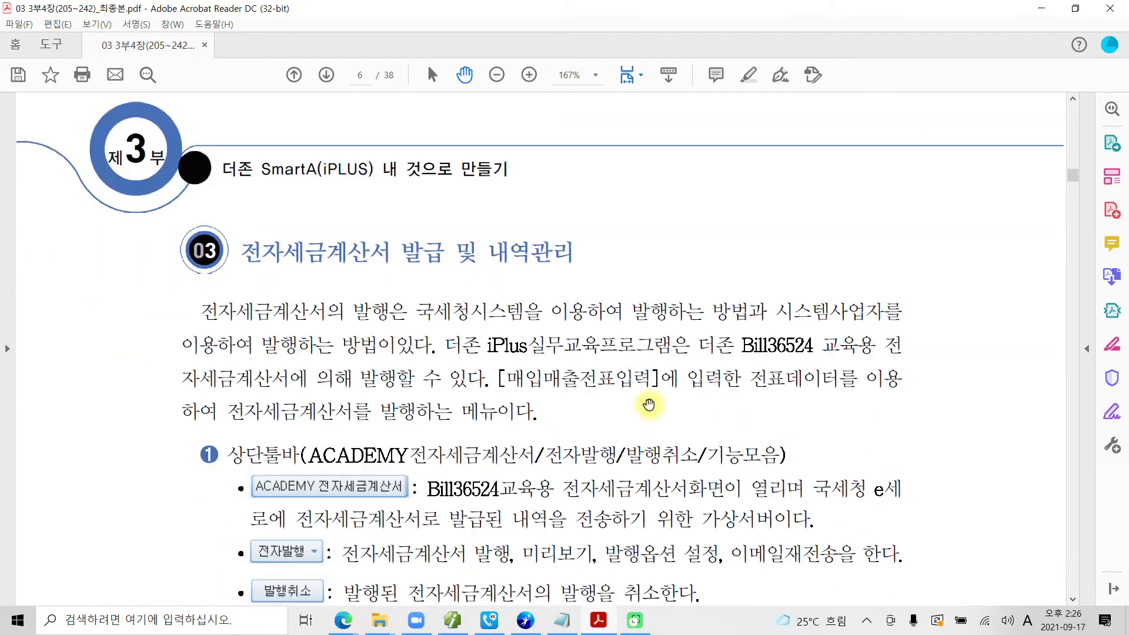
scroll(648, 404, "down", 1)
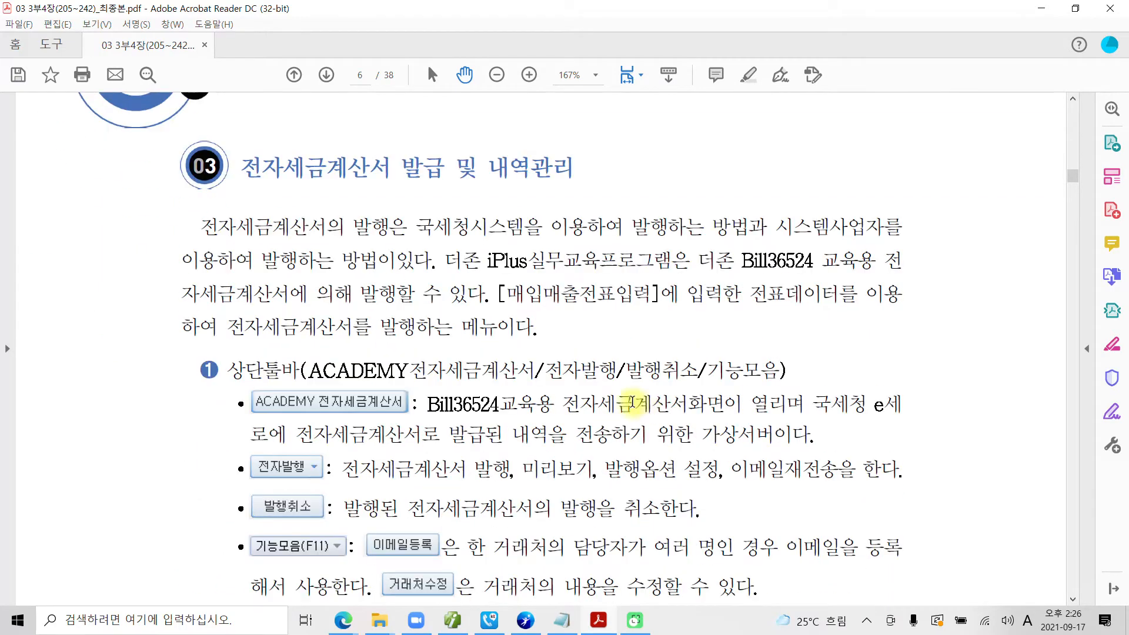
mouse_move(239, 147)
left_mouse_down()
mouse_move(424, 186)
mouse_move(607, 190)
left_mouse_up()
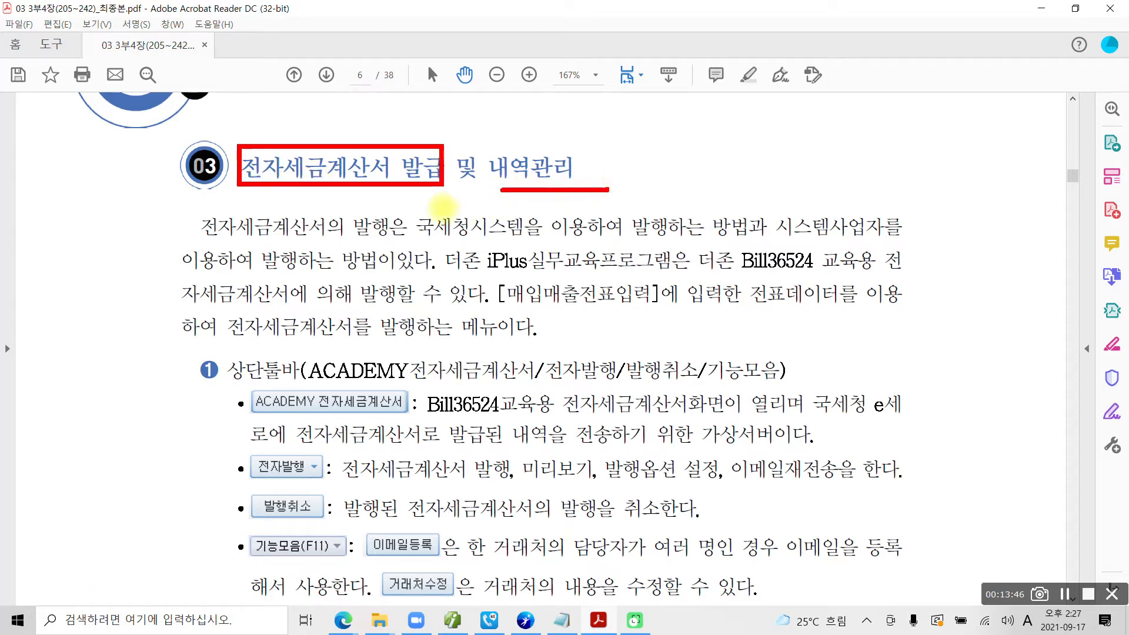
mouse_move(150, 206)
left_mouse_down()
mouse_move(101, 479)
mouse_move(87, 452)
mouse_move(117, 453)
mouse_move(103, 488)
left_mouse_up()
mouse_move(439, 276)
left_mouse_down()
mouse_move(563, 268)
mouse_move(559, 238)
mouse_move(430, 242)
mouse_move(442, 271)
left_mouse_up()
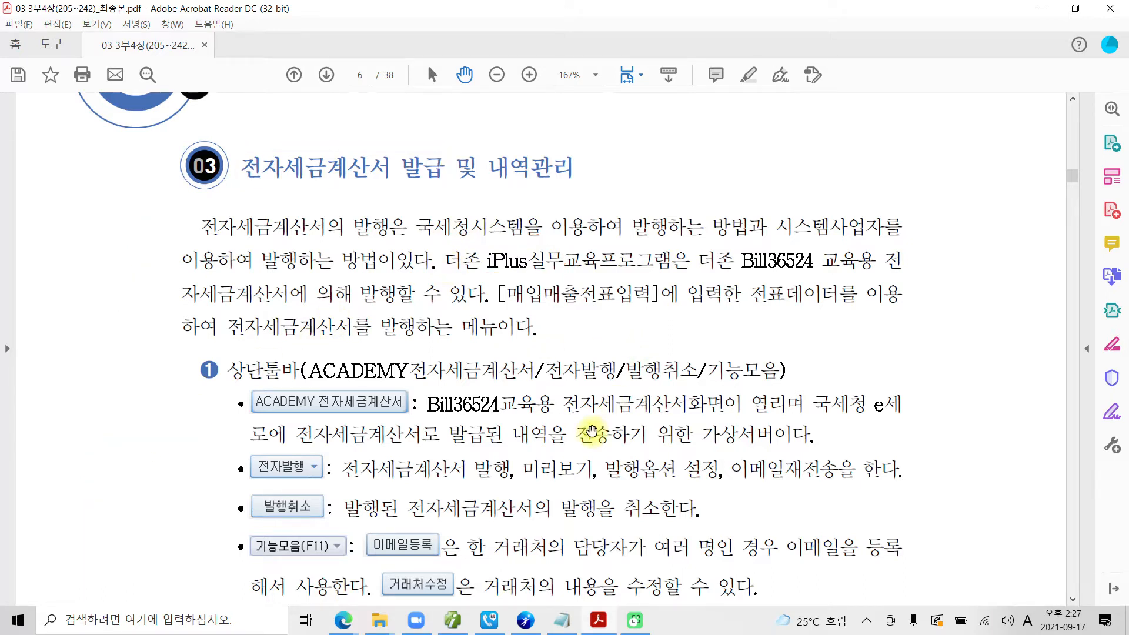
Step: Look through the electronic tax invoice issuing methods and procedure up to the 거래명세서 exercise on PDF page 8
scroll(590, 438, "down", 3)
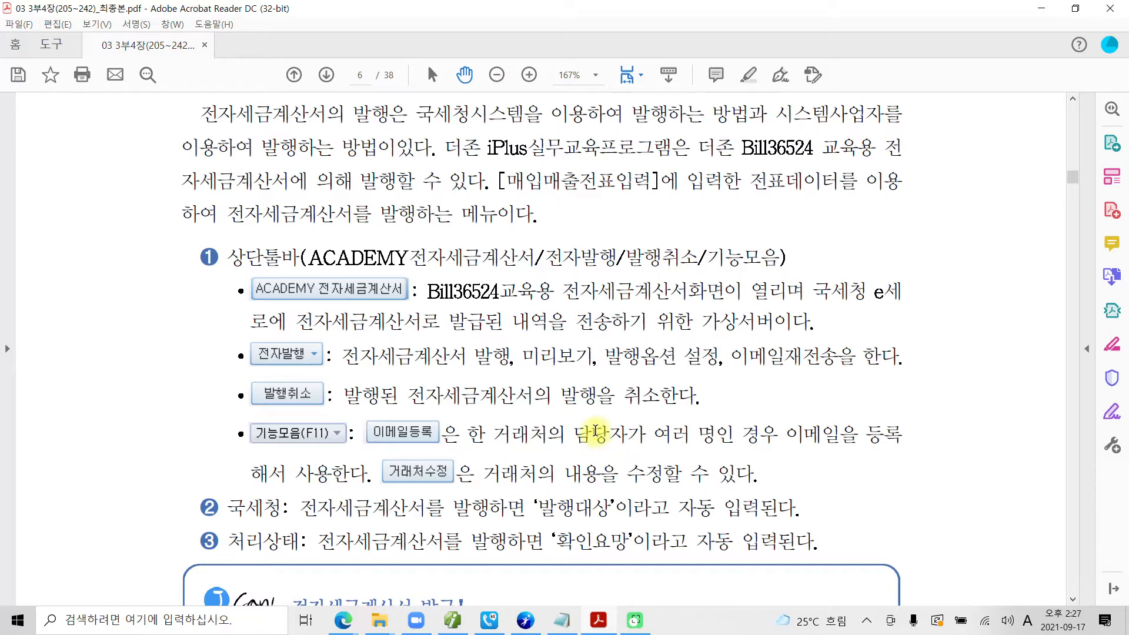
scroll(596, 428, "down", 8)
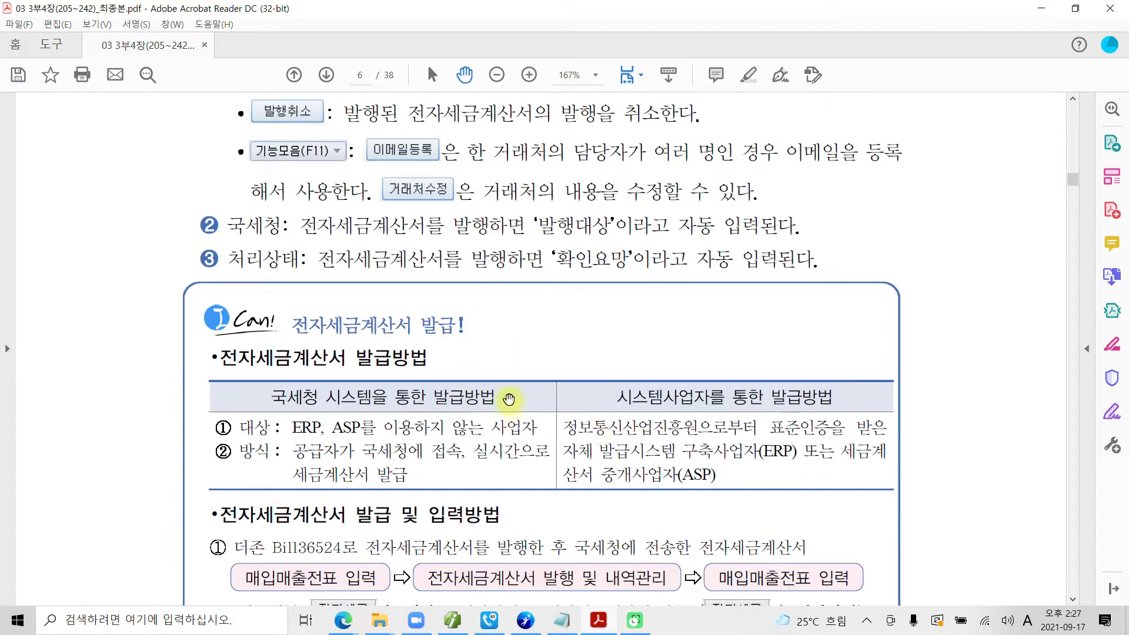
scroll(478, 397, "down", 9)
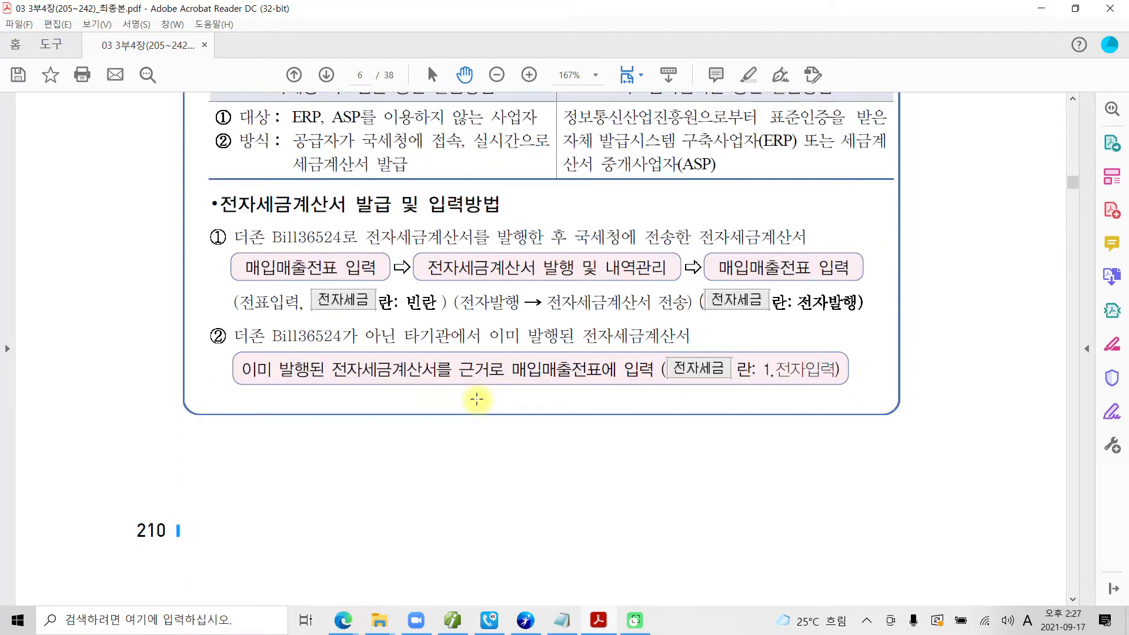
scroll(477, 399, "down", 3)
scroll(477, 400, "down", 20)
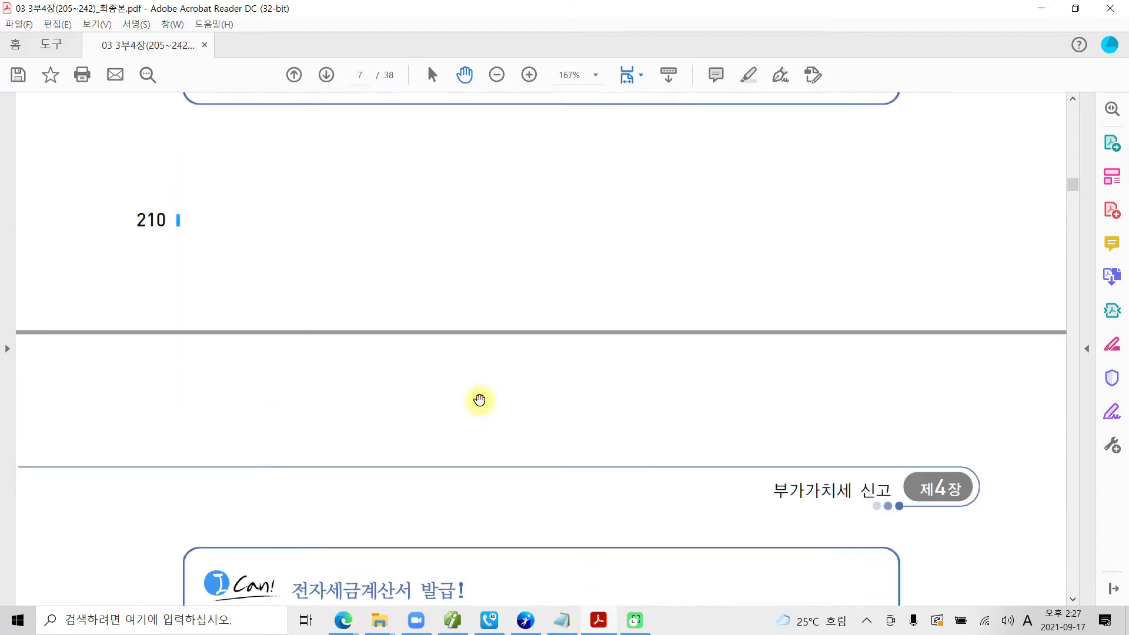
scroll(486, 400, "down", 20)
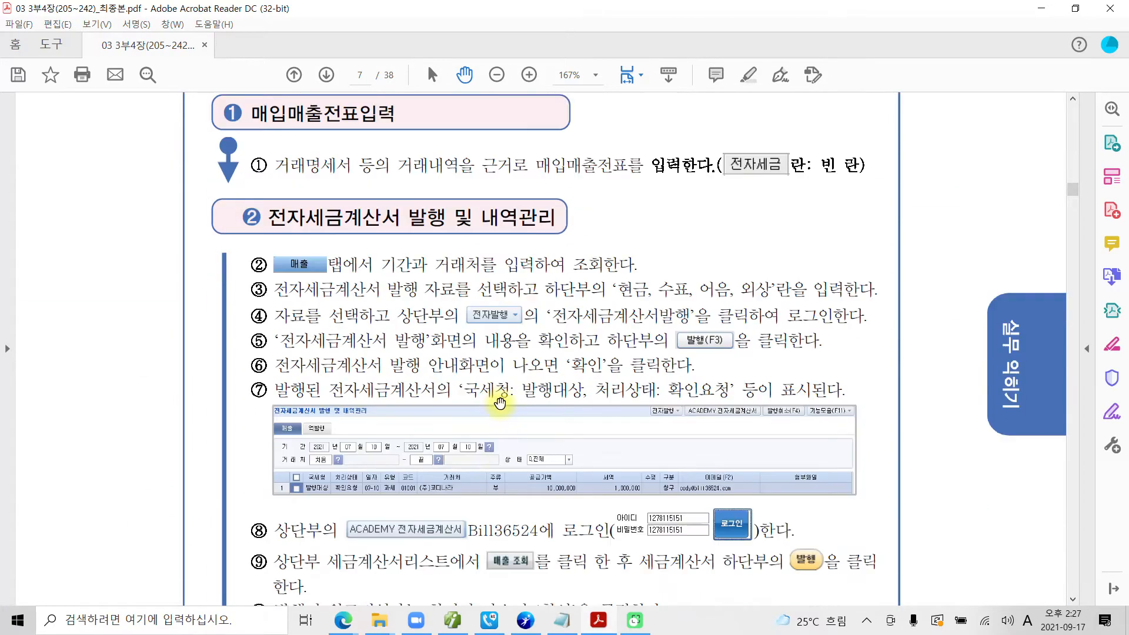
scroll(503, 399, "down", 4)
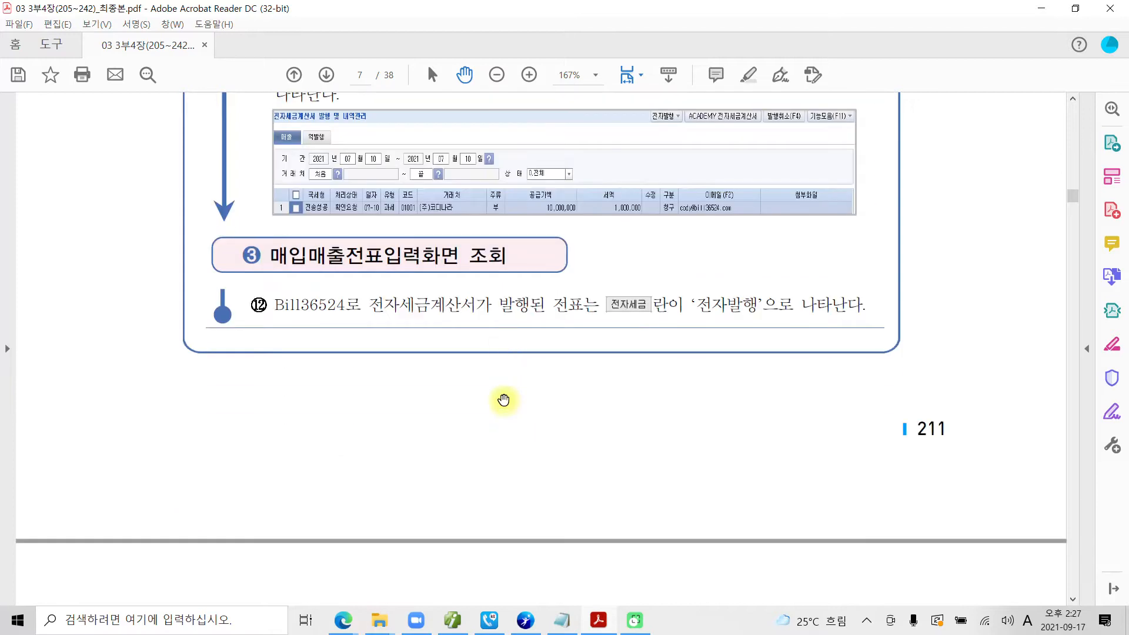
scroll(503, 400, "down", 20)
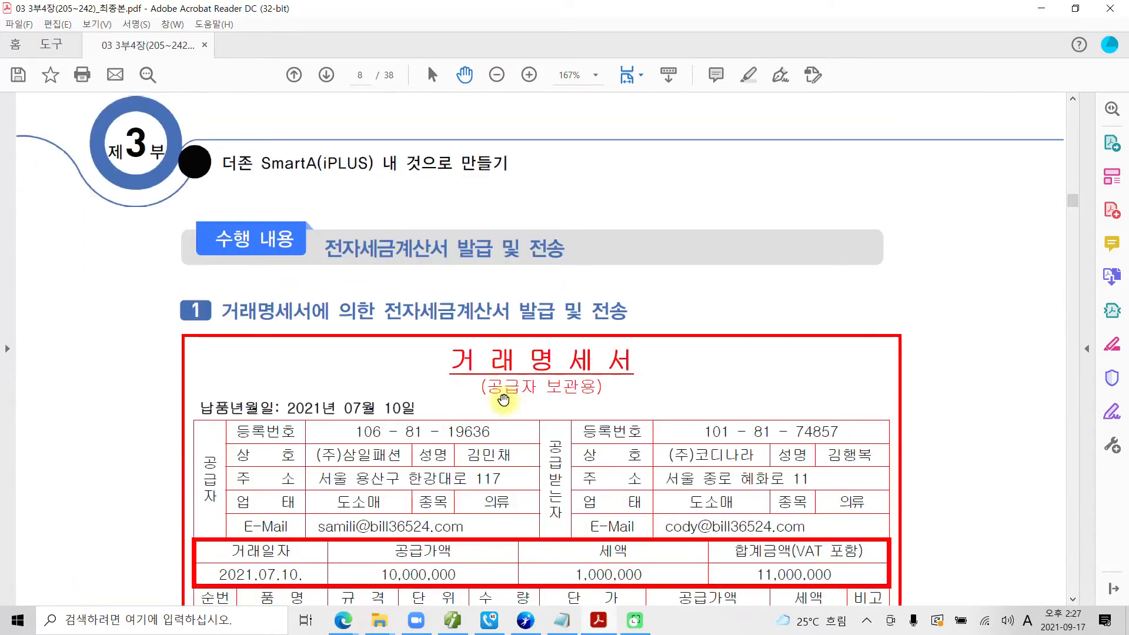
Step: Mark the 수행 내용 heading and, in title 1, "거래명세서" and "전자세금계산서 발급 및 전송" in red, and clear the marks
mouse_move(152, 194)
left_mouse_down()
mouse_move(312, 279)
mouse_move(665, 280)
left_mouse_up()
scroll(163, 479, "down", 2)
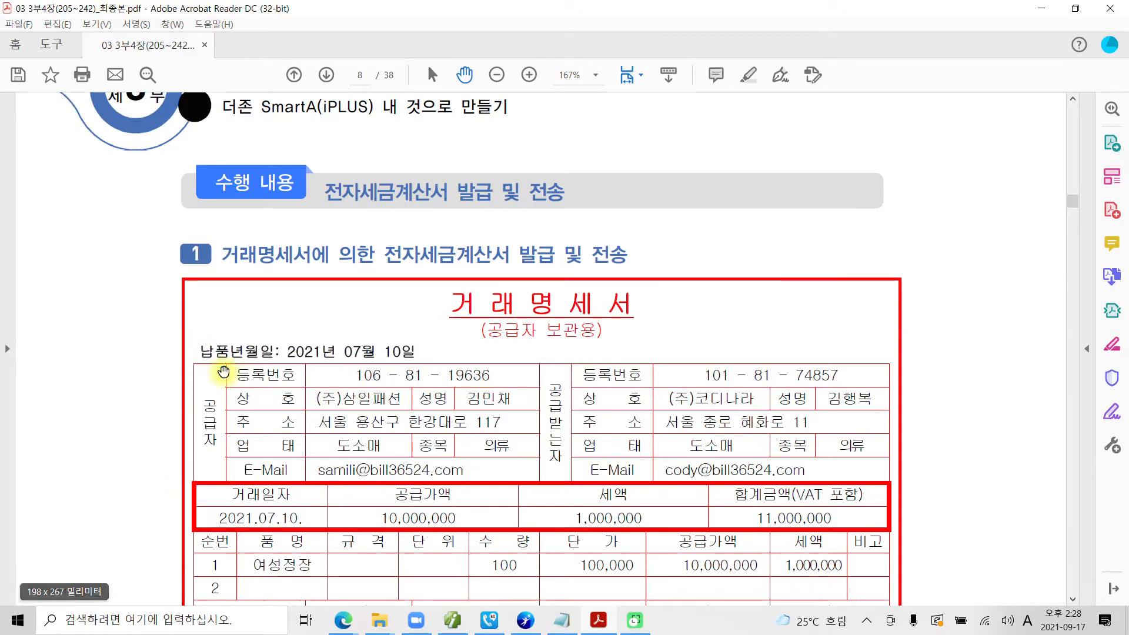
scroll(487, 282, "down", 2)
scroll(572, 335, "down", 1)
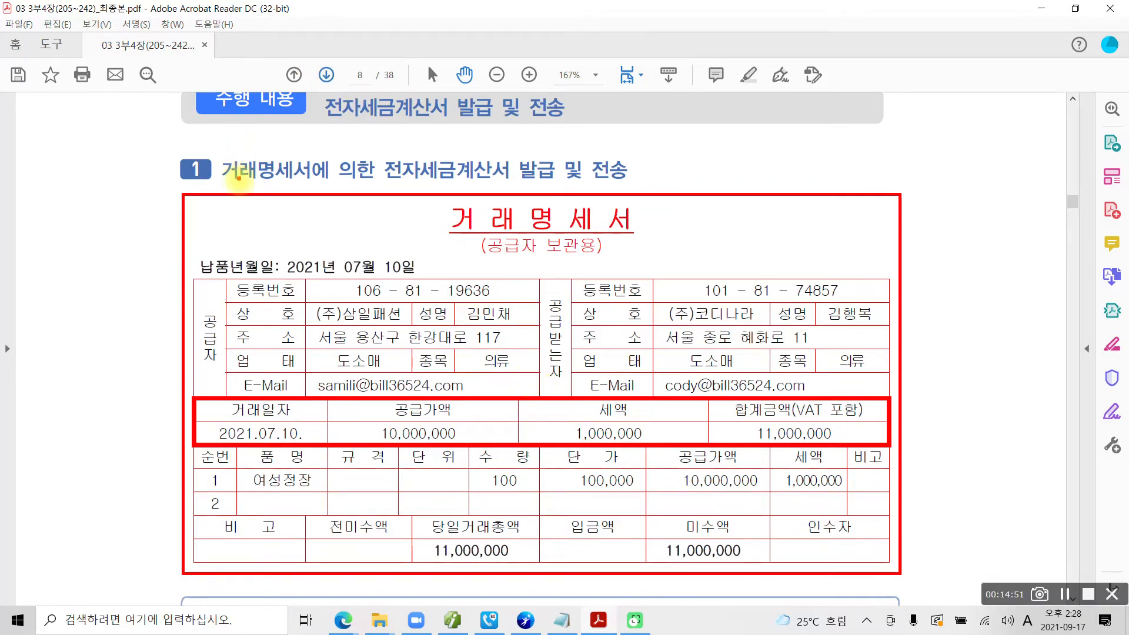
left_click_drag(218, 154, 319, 184)
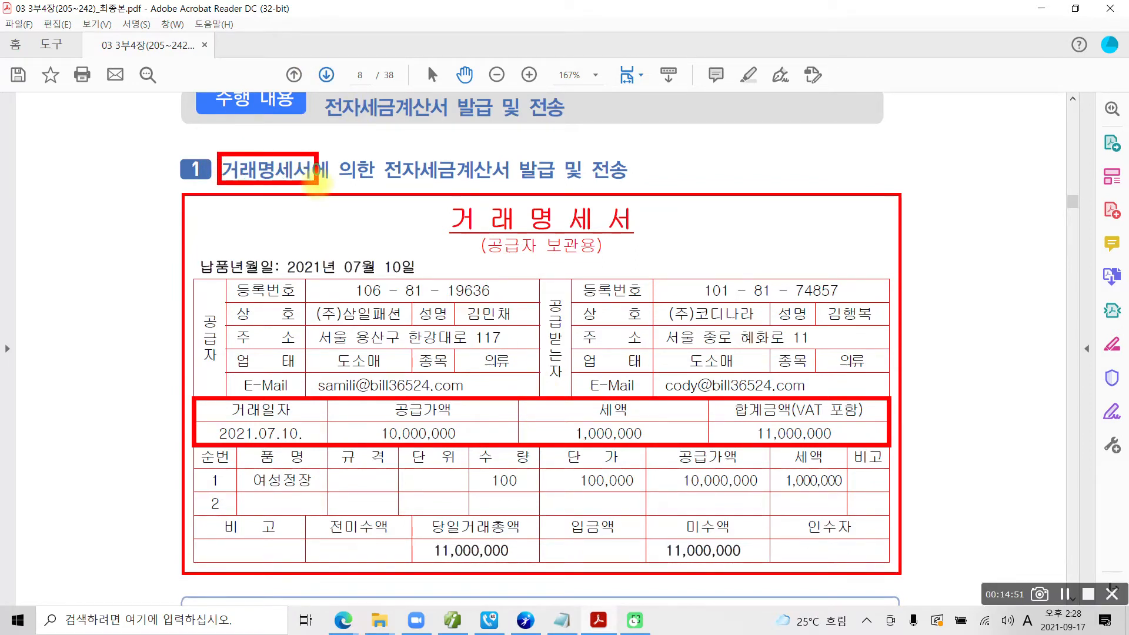
left_click_drag(400, 208, 420, 212)
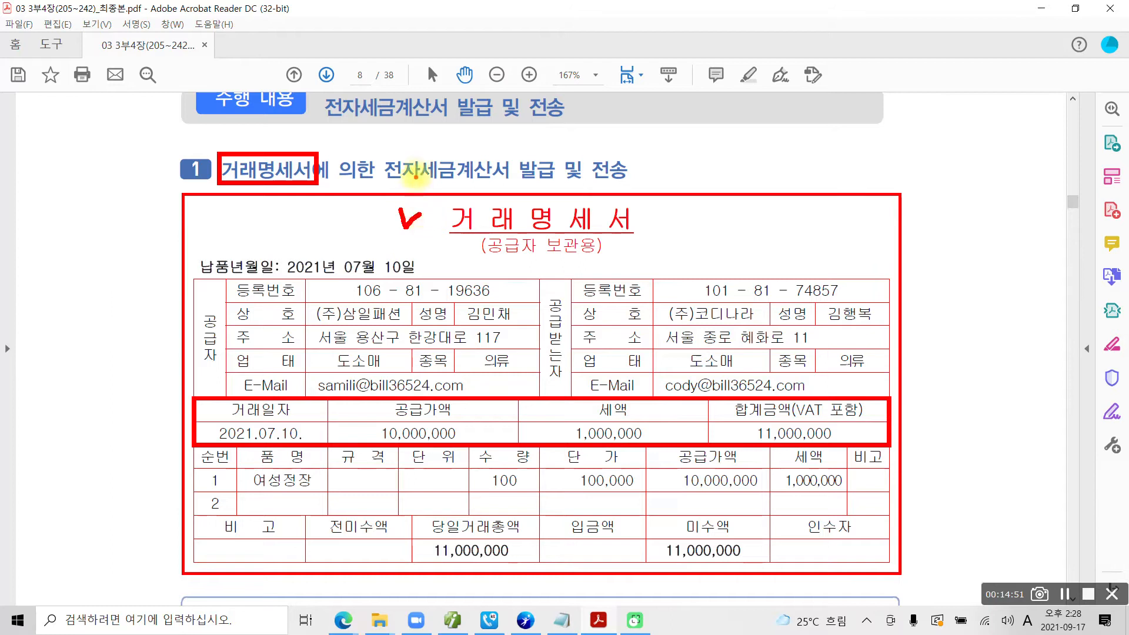
mouse_move(404, 147)
left_mouse_down()
mouse_move(374, 174)
mouse_move(425, 192)
mouse_move(650, 176)
mouse_move(611, 133)
mouse_move(574, 156)
mouse_move(480, 132)
mouse_move(398, 157)
left_mouse_up()
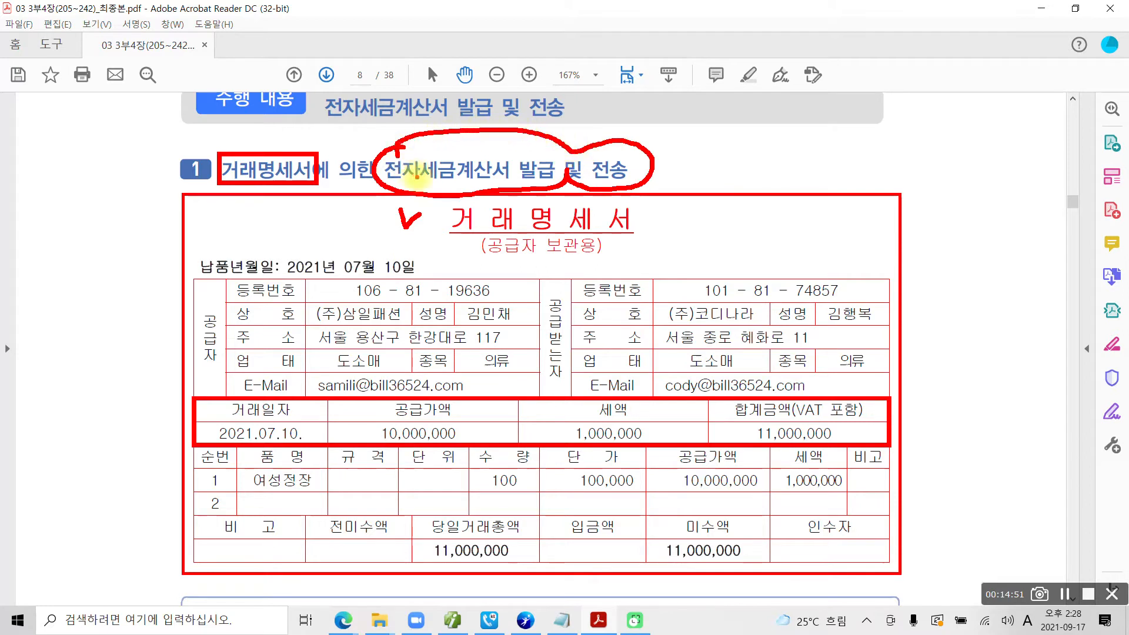
key("Escape")
Step: Box the sentence "(주)코디나라에 여성정장(상품)을 전액 외상으로 매출하였다." in red below the transaction statement
scroll(433, 222, "down", 7)
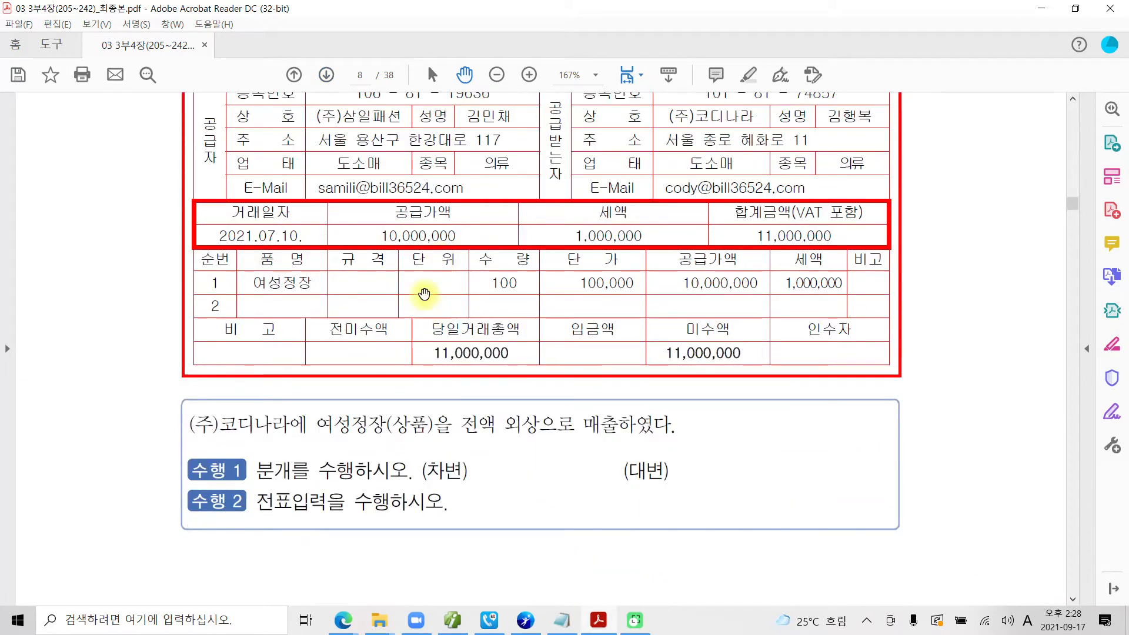
key("ctrl+2")
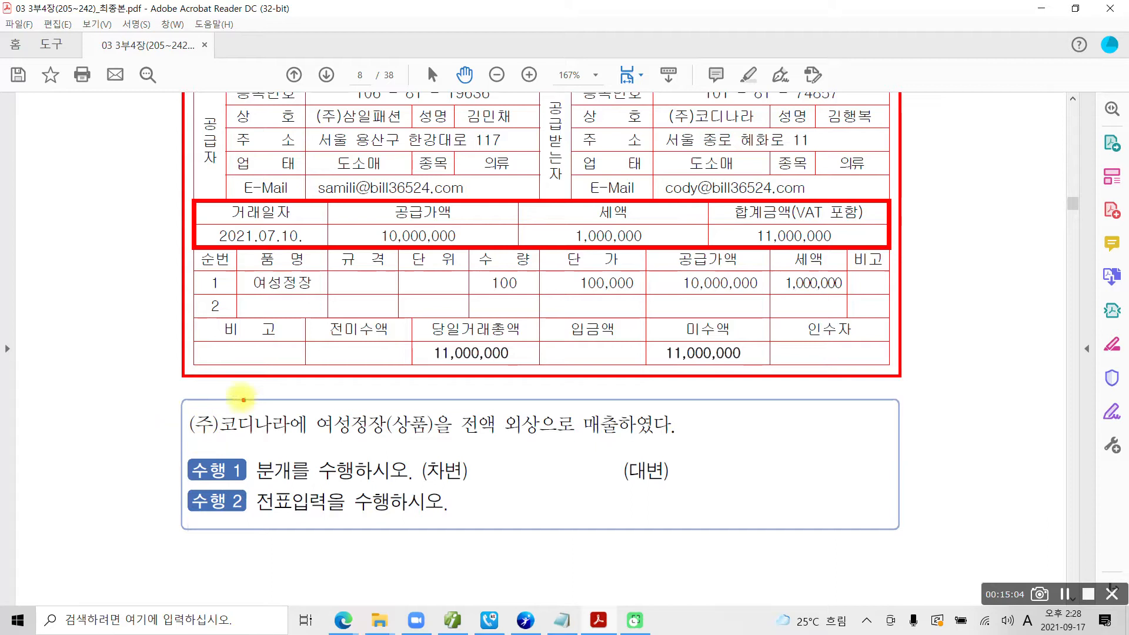
mouse_move(175, 399)
left_mouse_down()
mouse_move(189, 421)
mouse_move(749, 450)
left_mouse_up()
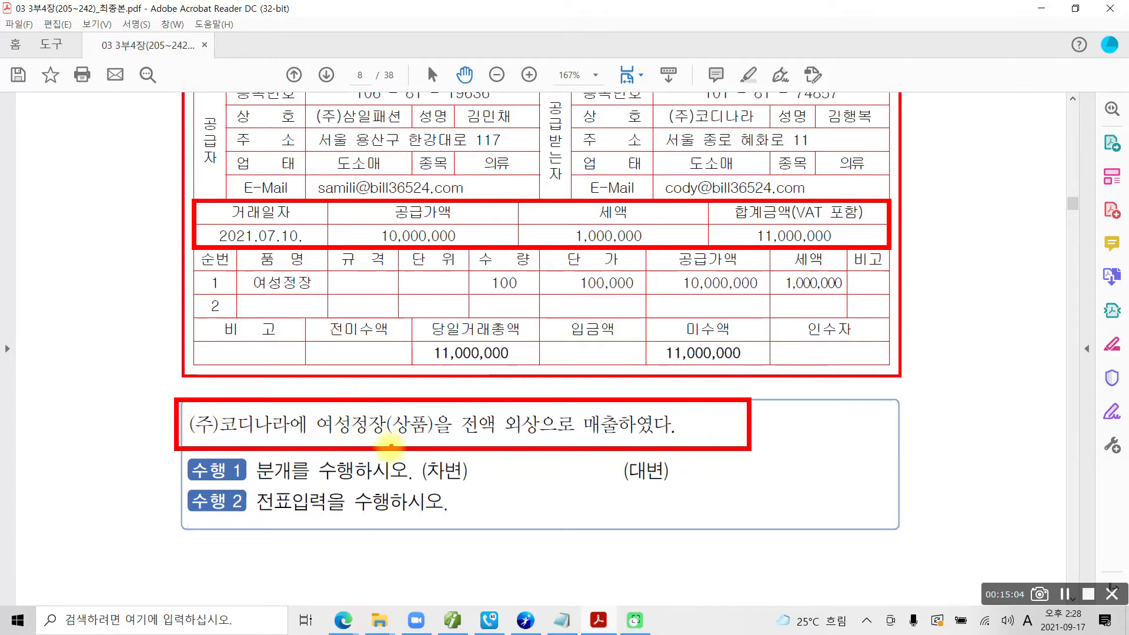
Step: Clear the box around the sales sentence and box the exercise area with 수행 1 and 수행 2 in red
left_click_drag(471, 436, 583, 439)
key("Escape")
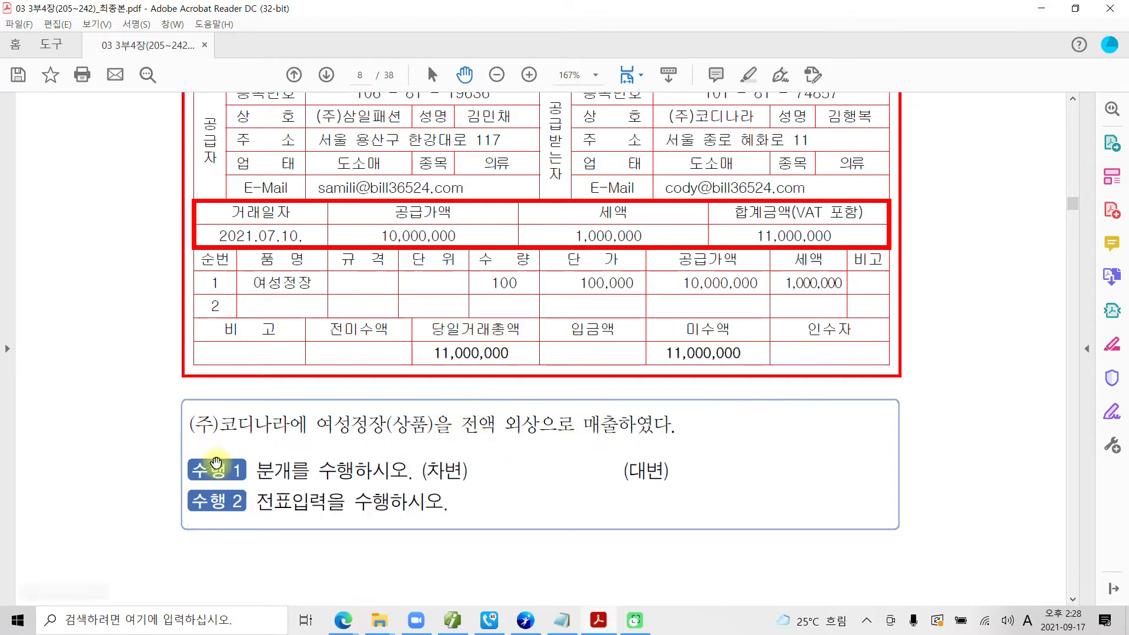
mouse_move(135, 414)
left_mouse_down()
mouse_move(871, 596)
mouse_move(936, 547)
left_mouse_up()
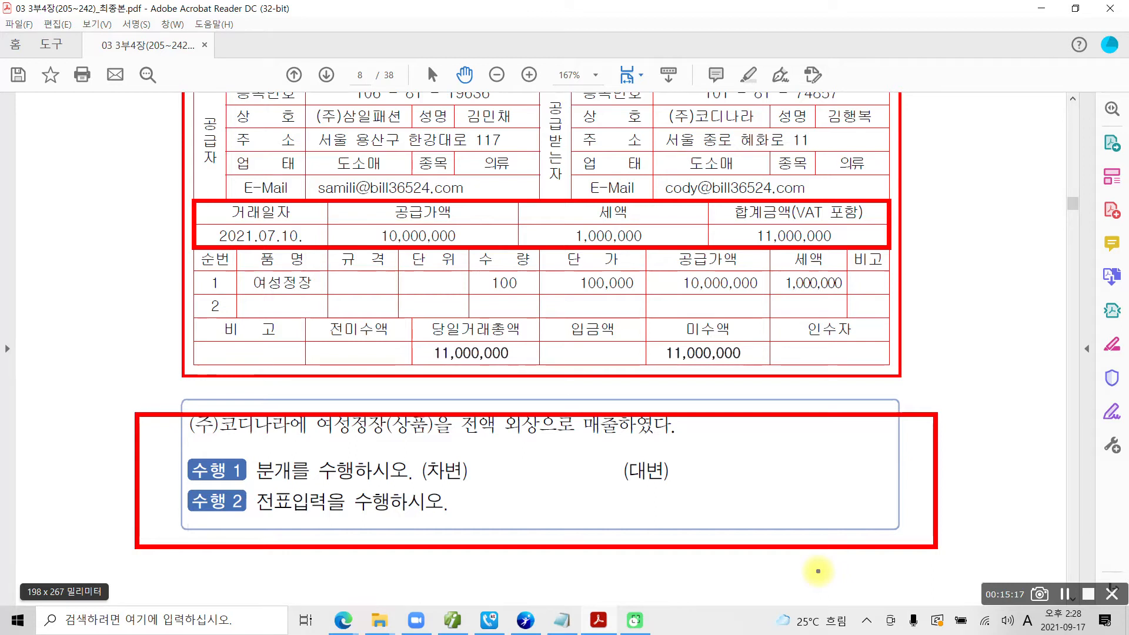
Step: Circle "외상", the 미수액, 공급가액 and 세액 amounts in blue, and write "외상매출금 11,000,000" on the debit side
mouse_move(541, 444)
left_mouse_down()
mouse_move(509, 397)
mouse_move(548, 421)
left_mouse_up()
mouse_move(480, 452)
left_mouse_down()
mouse_move(474, 486)
mouse_move(521, 478)
mouse_move(518, 500)
mouse_move(574, 451)
mouse_move(580, 522)
mouse_move(584, 466)
mouse_move(606, 479)
mouse_move(613, 505)
mouse_move(618, 478)
mouse_move(632, 509)
left_mouse_up()
mouse_move(718, 383)
left_mouse_down()
mouse_move(682, 321)
mouse_move(722, 399)
left_mouse_up()
mouse_move(517, 517)
left_mouse_down()
mouse_move(499, 540)
mouse_move(594, 533)
mouse_move(607, 553)
mouse_move(641, 534)
mouse_move(680, 537)
left_mouse_up()
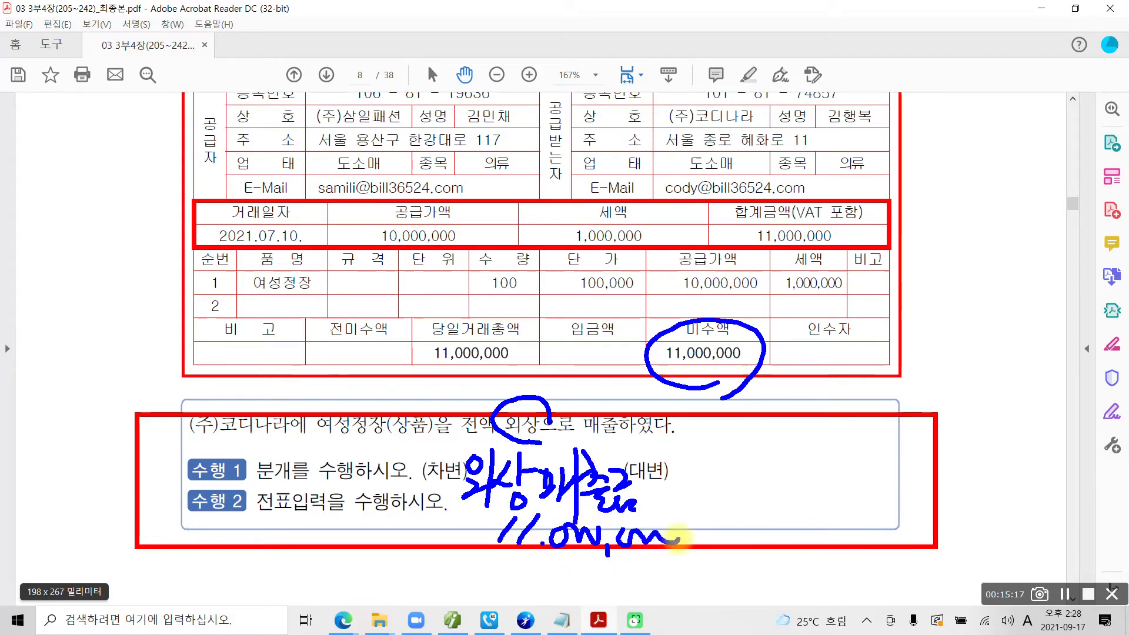
mouse_move(465, 275)
left_mouse_down()
mouse_move(388, 206)
mouse_move(473, 262)
mouse_move(454, 301)
left_mouse_up()
mouse_move(650, 246)
left_mouse_down()
mouse_move(588, 192)
mouse_move(646, 253)
left_mouse_up()
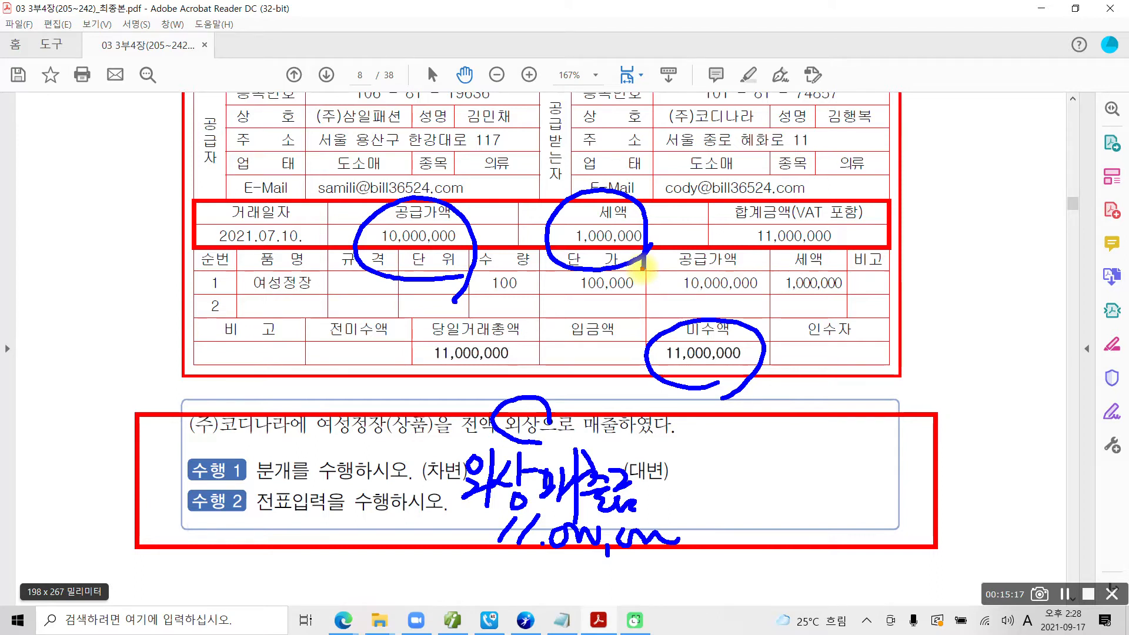
Step: Write "(자산증가)" in red below the 외상매출금 amount
left_click_drag(436, 538, 425, 591)
mouse_move(448, 557)
left_mouse_down()
mouse_move(467, 556)
mouse_move(464, 575)
mouse_move(479, 597)
mouse_move(493, 572)
mouse_move(495, 583)
left_mouse_up()
left_click_drag(505, 565, 518, 583)
left_click_drag(532, 544, 531, 585)
left_click_drag(533, 564, 542, 562)
left_click_drag(515, 580, 524, 594)
mouse_move(544, 544)
left_mouse_down()
mouse_move(566, 573)
mouse_move(582, 568)
mouse_move(571, 595)
left_mouse_up()
left_click_drag(591, 553, 613, 593)
left_click_drag(625, 546, 614, 609)
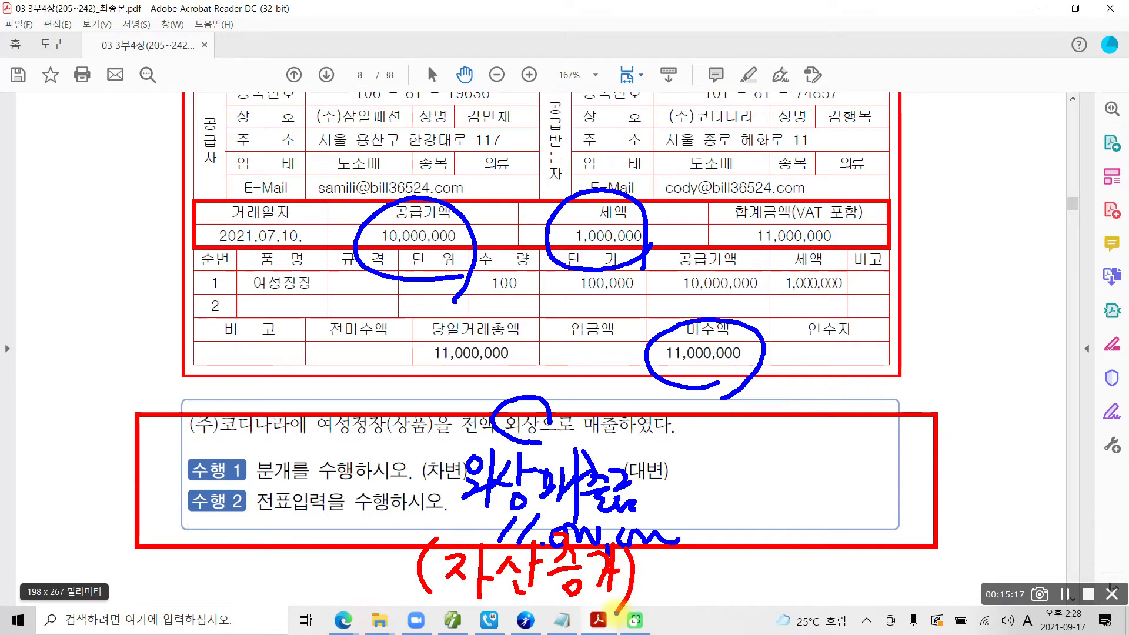
Step: Write "상품매출" in blue on the credit side of the journal entry
mouse_move(744, 424)
left_mouse_down()
mouse_move(712, 466)
mouse_move(756, 453)
left_mouse_up()
left_click_drag(767, 405, 765, 470)
left_click_drag(768, 436, 785, 434)
mouse_move(748, 469)
left_mouse_down()
mouse_move(820, 433)
mouse_move(782, 464)
mouse_move(806, 497)
mouse_move(807, 482)
left_mouse_up()
mouse_move(798, 437)
left_mouse_down()
mouse_move(826, 471)
mouse_move(852, 464)
mouse_move(873, 500)
mouse_move(905, 438)
mouse_move(933, 489)
left_mouse_up()
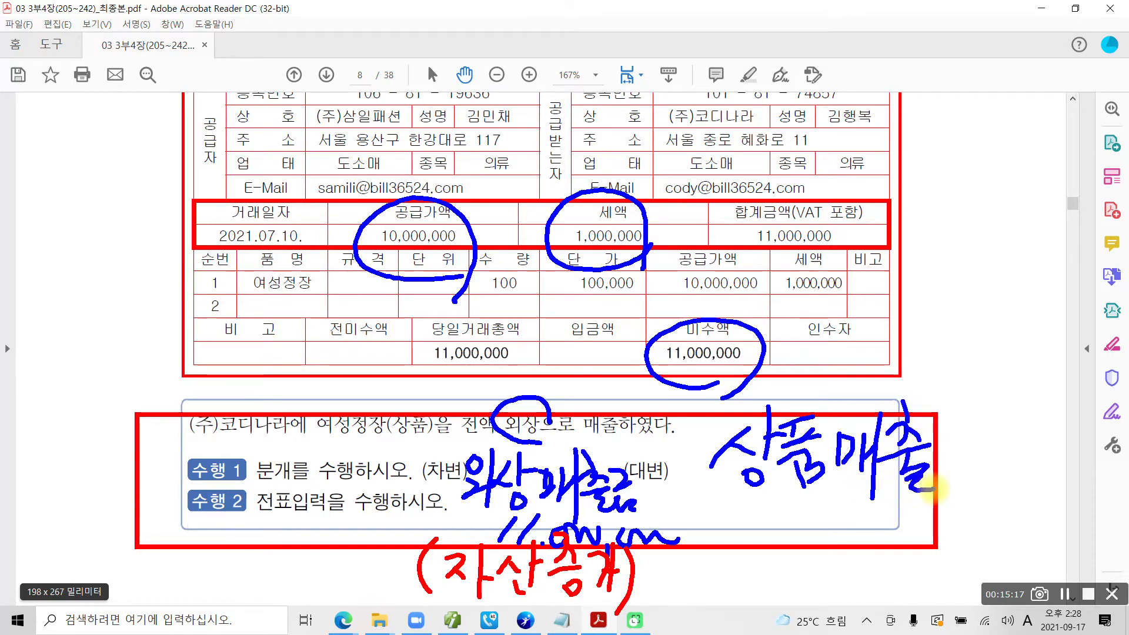
Step: Draw a blue arrow from the circled 공급가액 down to 상품매출 and write "10,000,000" beside it
mouse_move(453, 193)
left_mouse_down()
mouse_move(668, 117)
mouse_move(940, 329)
mouse_move(960, 383)
left_mouse_up()
mouse_move(931, 366)
left_mouse_down()
mouse_move(940, 378)
mouse_move(958, 366)
left_mouse_up()
left_click_drag(941, 450, 953, 470)
mouse_move(967, 453)
left_mouse_down()
mouse_move(977, 459)
mouse_move(970, 450)
left_mouse_up()
mouse_move(988, 464)
left_mouse_down()
mouse_move(983, 483)
mouse_move(1051, 451)
mouse_move(1062, 487)
left_mouse_up()
mouse_move(1069, 447)
left_mouse_down()
mouse_move(1088, 471)
mouse_move(1109, 438)
left_mouse_up()
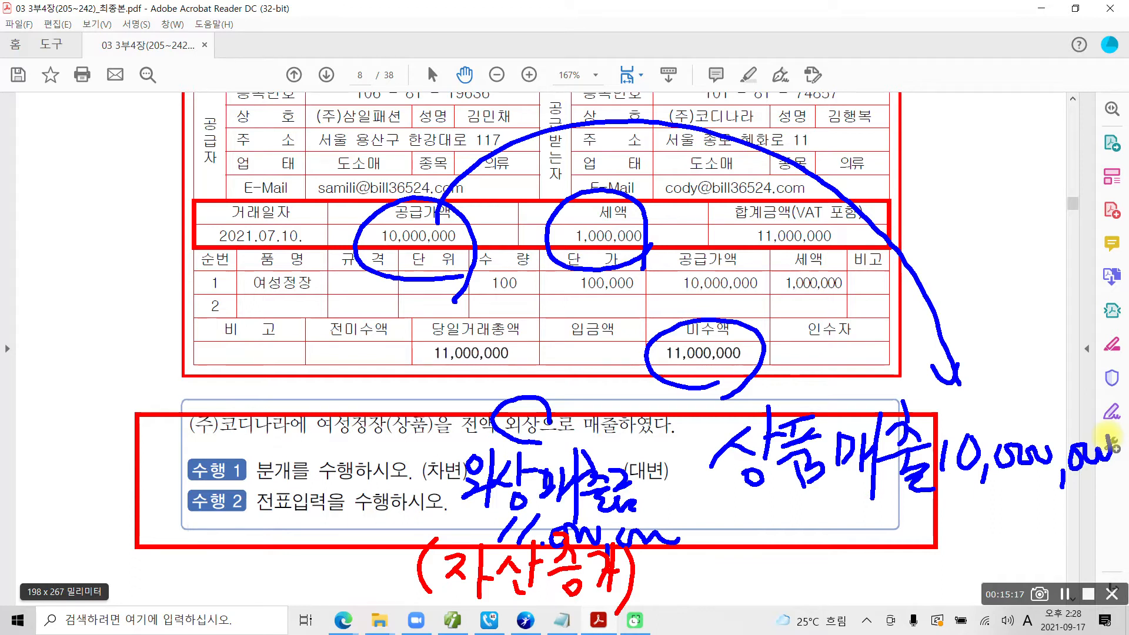
Step: Circle the 세액 amount again, write "부가세예수금" with its amount under 상품매출 in blue, and clear the marks
mouse_move(590, 279)
left_mouse_down()
mouse_move(612, 176)
mouse_move(615, 271)
left_mouse_up()
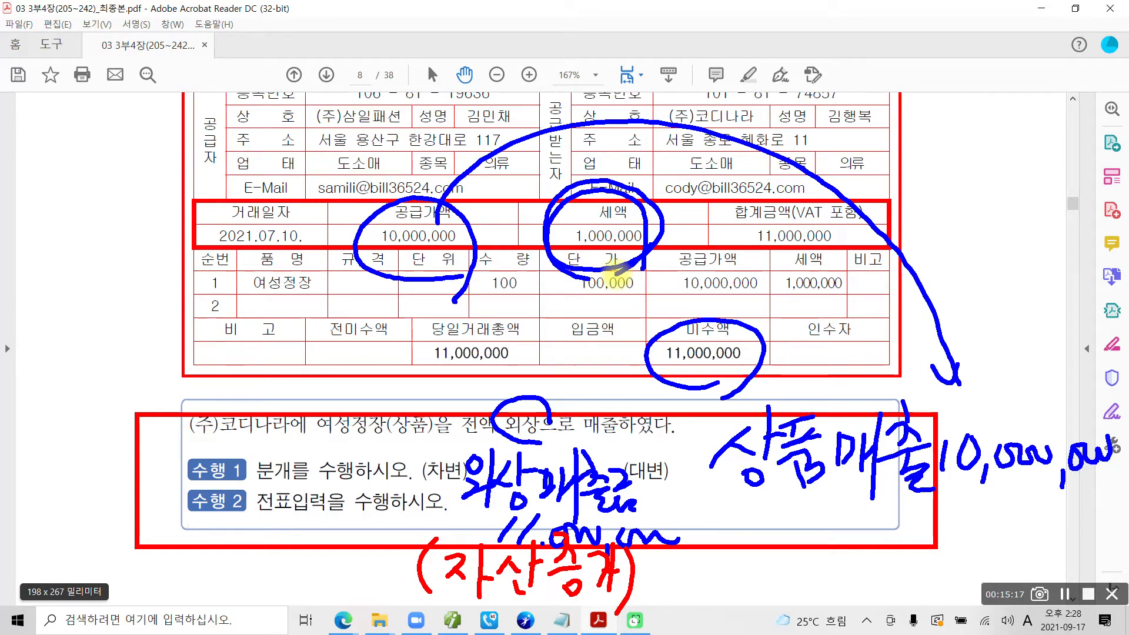
mouse_move(743, 502)
left_mouse_down()
mouse_move(743, 522)
mouse_move(766, 502)
mouse_move(794, 517)
left_mouse_up()
left_click_drag(746, 527, 747, 556)
left_click_drag(788, 511, 790, 547)
left_click_drag(830, 506, 824, 532)
mouse_move(804, 533)
left_mouse_down()
mouse_move(818, 534)
mouse_move(808, 550)
mouse_move(847, 549)
left_mouse_up()
mouse_move(852, 503)
left_mouse_down()
mouse_move(854, 555)
mouse_move(865, 558)
left_mouse_up()
mouse_move(877, 521)
left_mouse_down()
mouse_move(887, 513)
mouse_move(898, 562)
left_mouse_up()
mouse_move(913, 503)
left_mouse_down()
mouse_move(914, 565)
mouse_move(909, 533)
left_mouse_up()
mouse_move(924, 512)
left_mouse_down()
mouse_move(957, 538)
mouse_move(934, 569)
mouse_move(986, 522)
mouse_move(954, 567)
mouse_move(988, 567)
left_mouse_up()
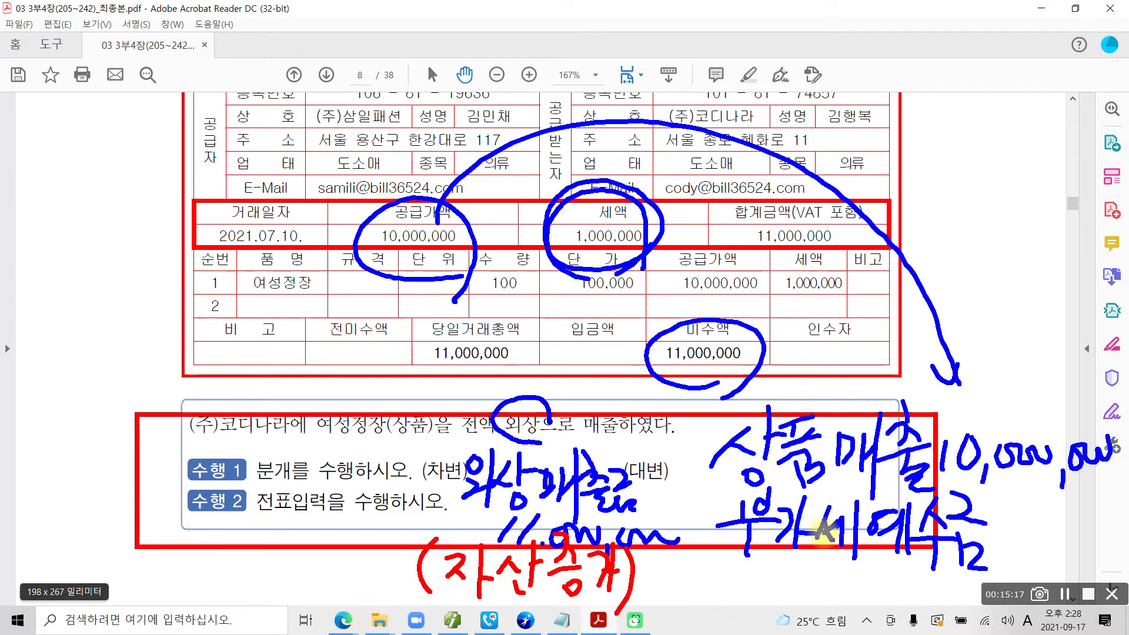
mouse_move(1013, 522)
left_mouse_down()
mouse_move(1011, 562)
mouse_move(1024, 566)
mouse_move(1065, 535)
mouse_move(1121, 540)
left_mouse_up()
left_click(1083, 559)
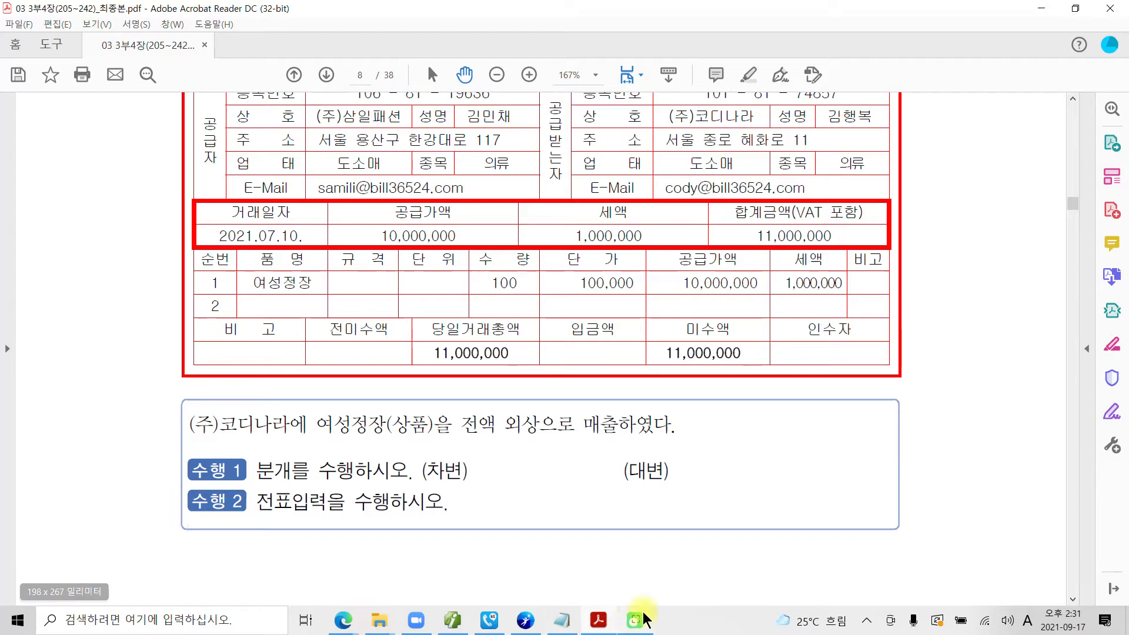
Step: Switch to the accounting program and open 매입매출전표입력
left_click(602, 625)
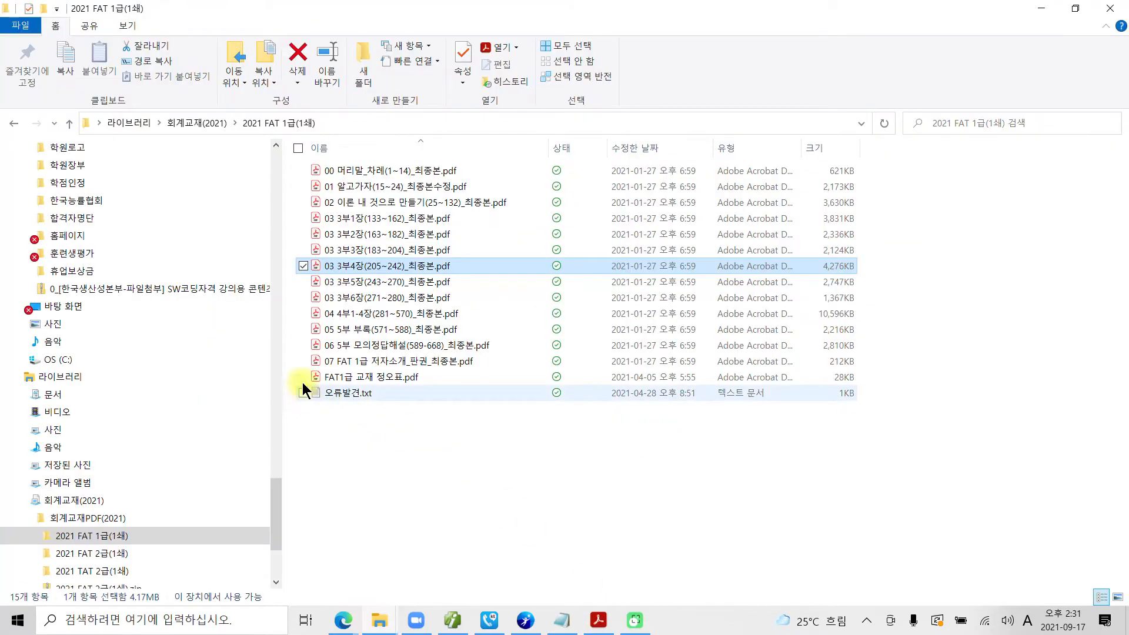
left_click(457, 624)
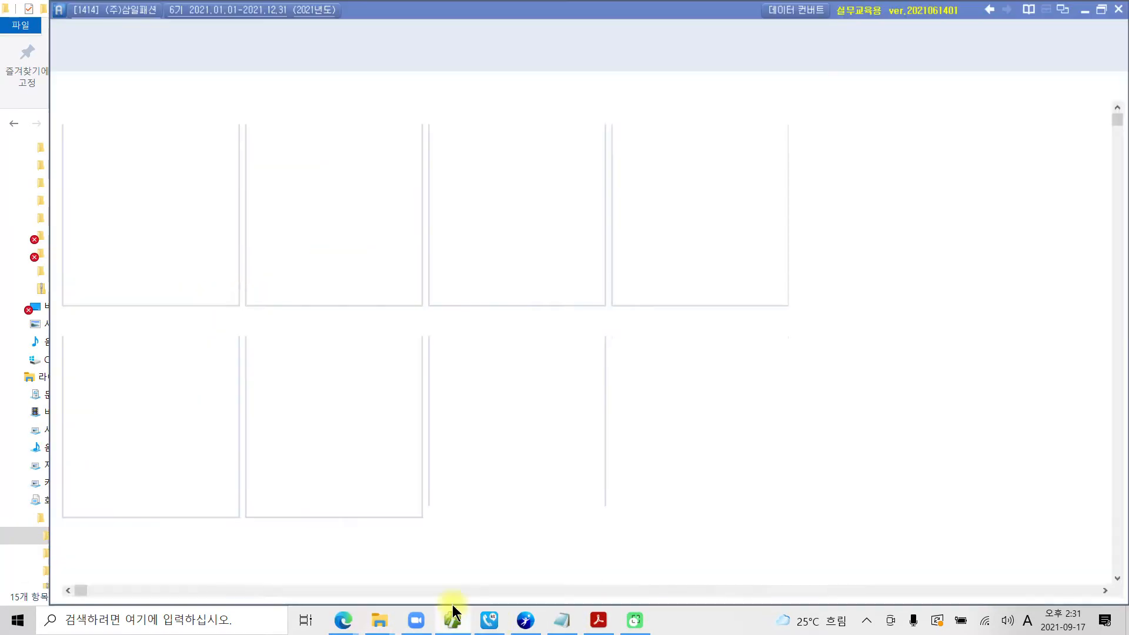
left_click(320, 145)
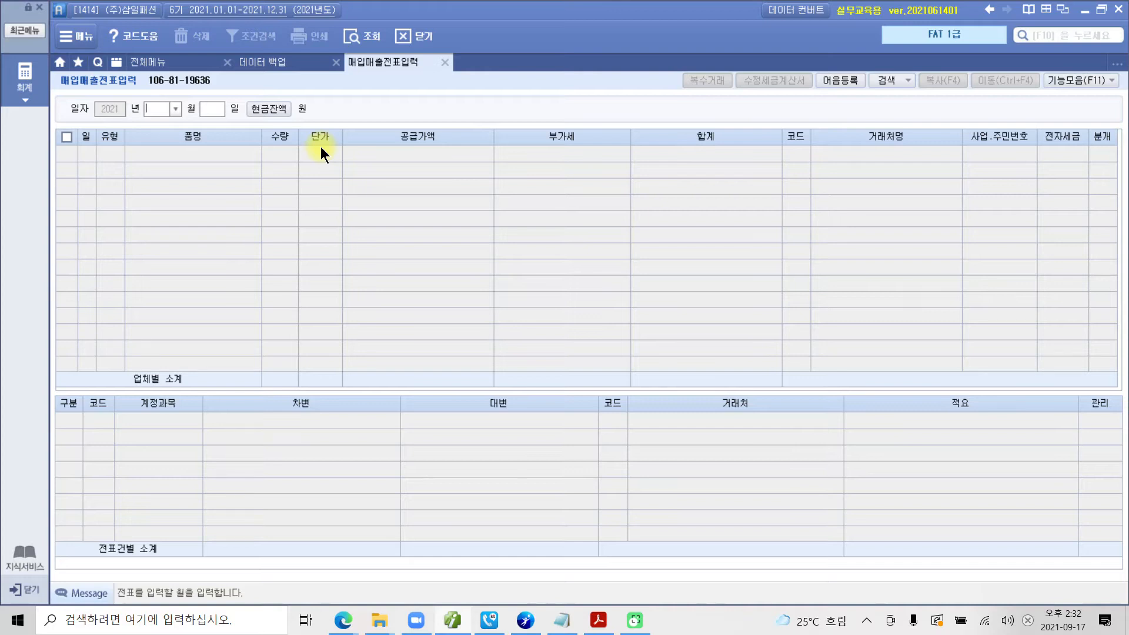
Step: Set the voucher date to month 07, day 10 and choose transaction type 11 (과세) for the first line
type("07")
key("Return")
type("10")
key("Return")
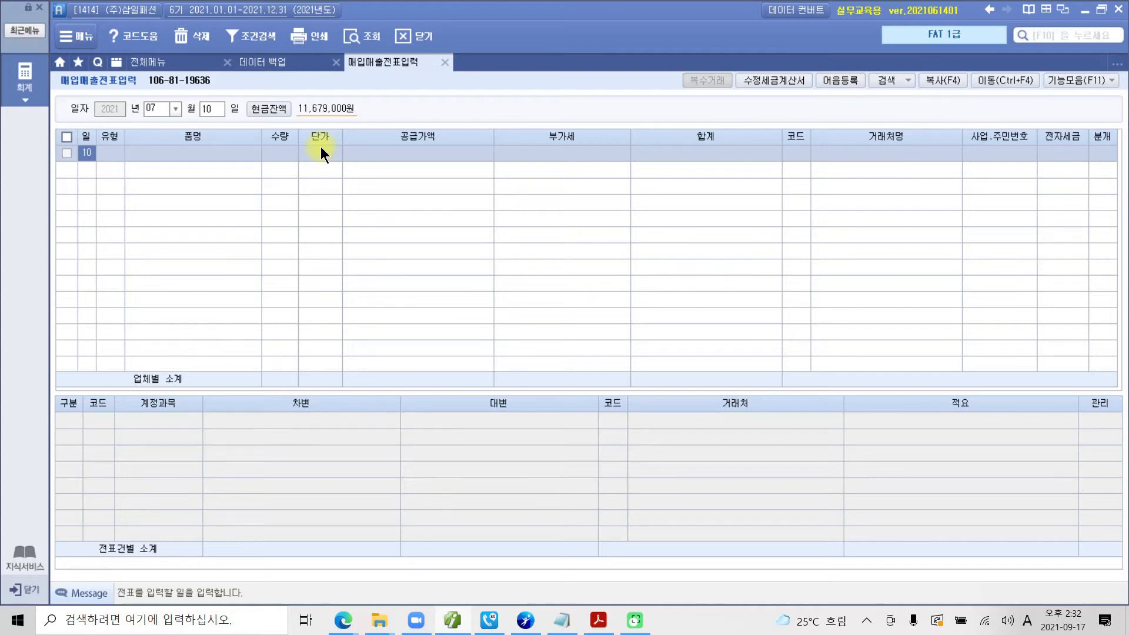
key("Return")
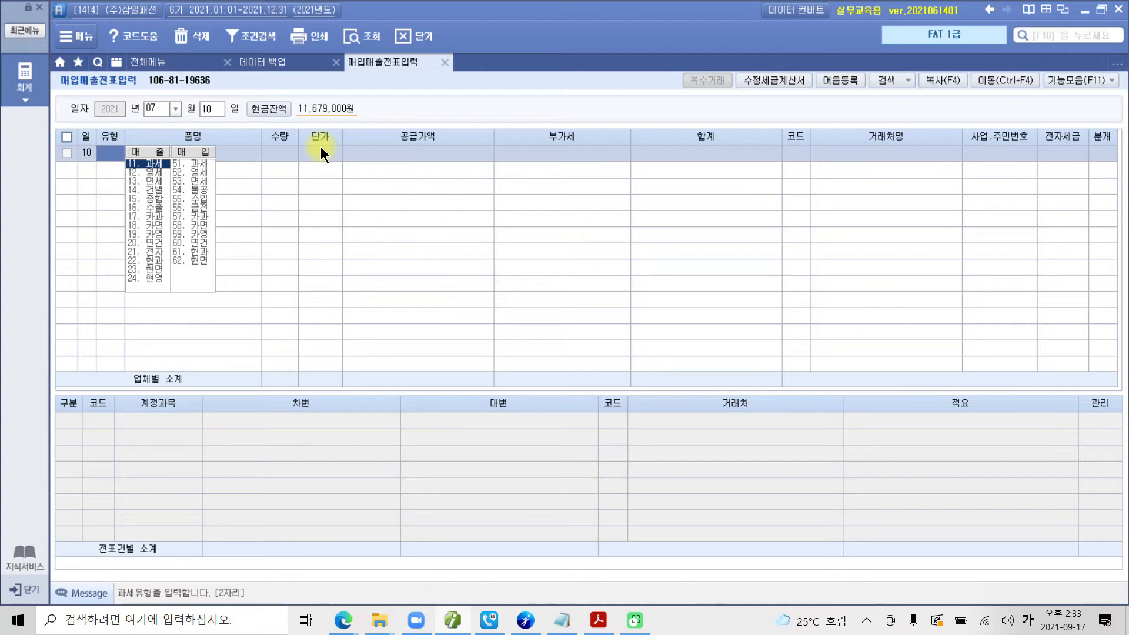
type("11")
key("Return")
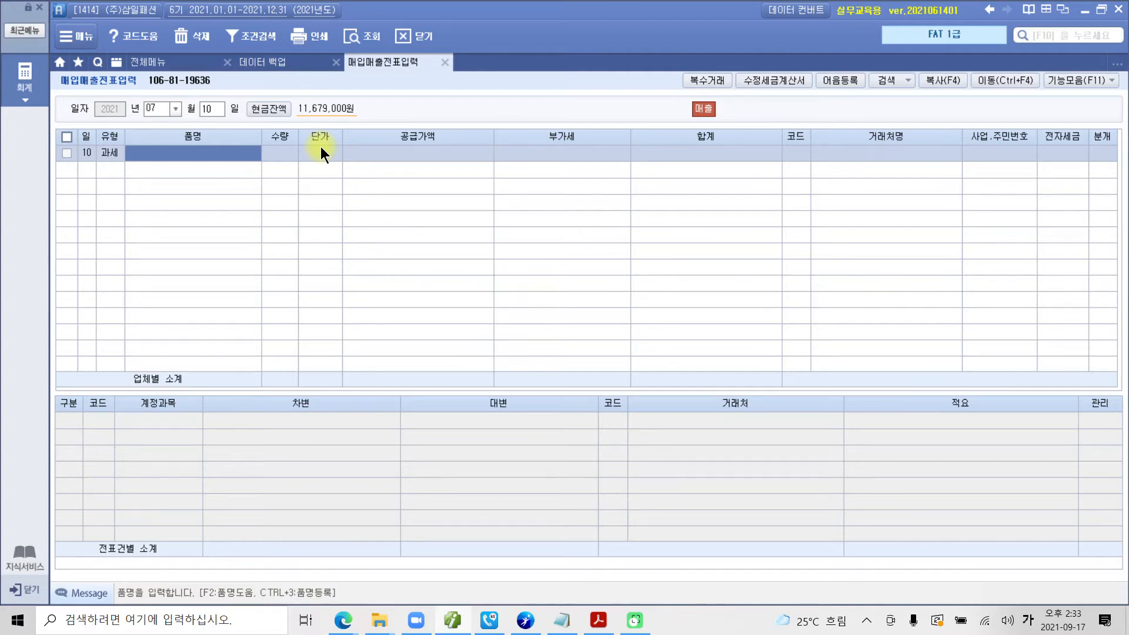
Step: Enter item "여성정장" with quantity 100 and unit price 100,000, and accept the calculated 공급가액 and 부가세
type("여성정장")
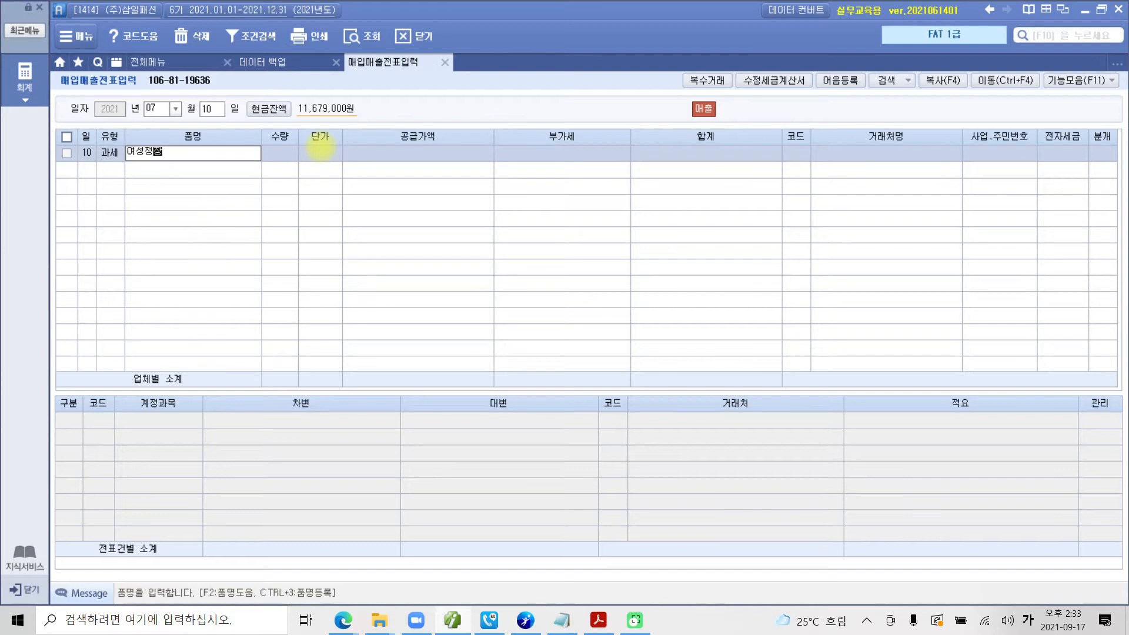
key("Return")
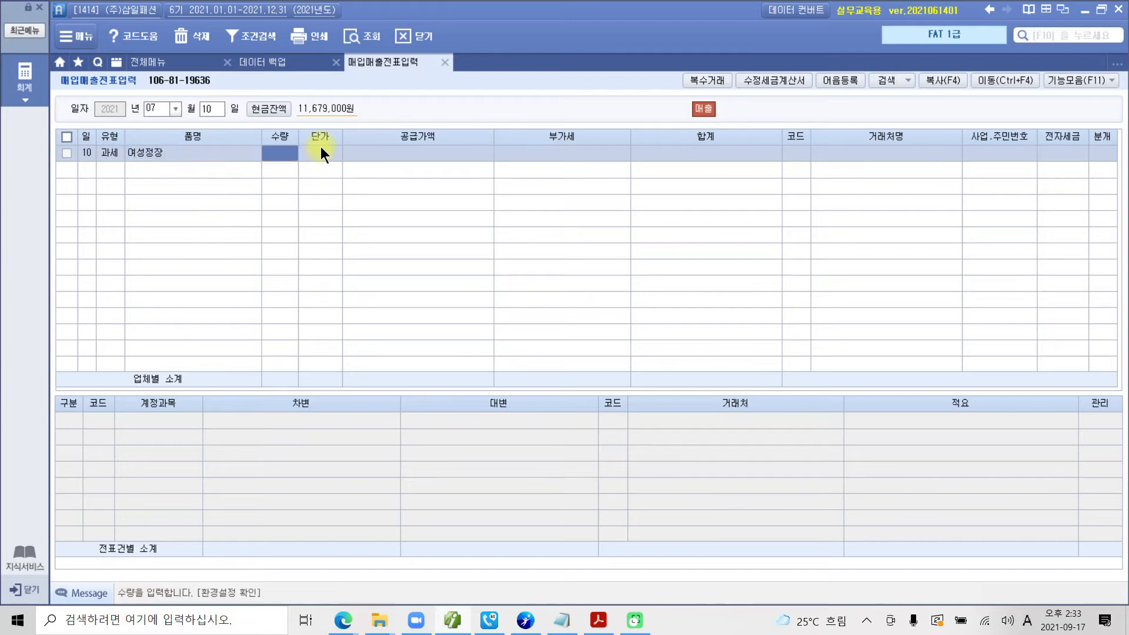
type("100")
key("Return")
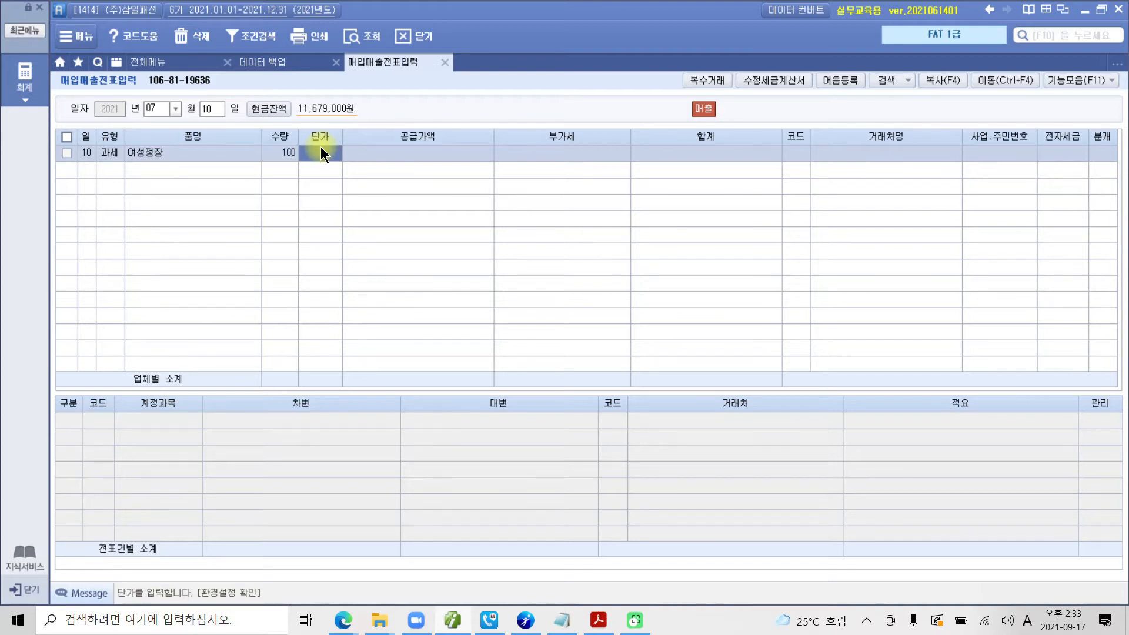
type("100,000")
key("Return")
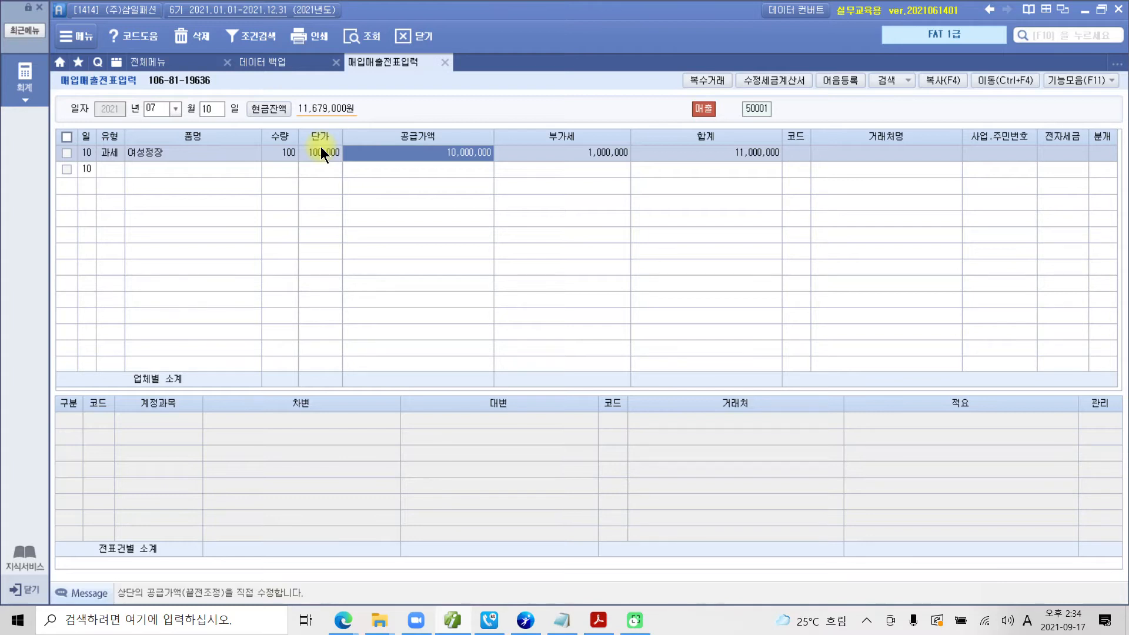
key("Return")
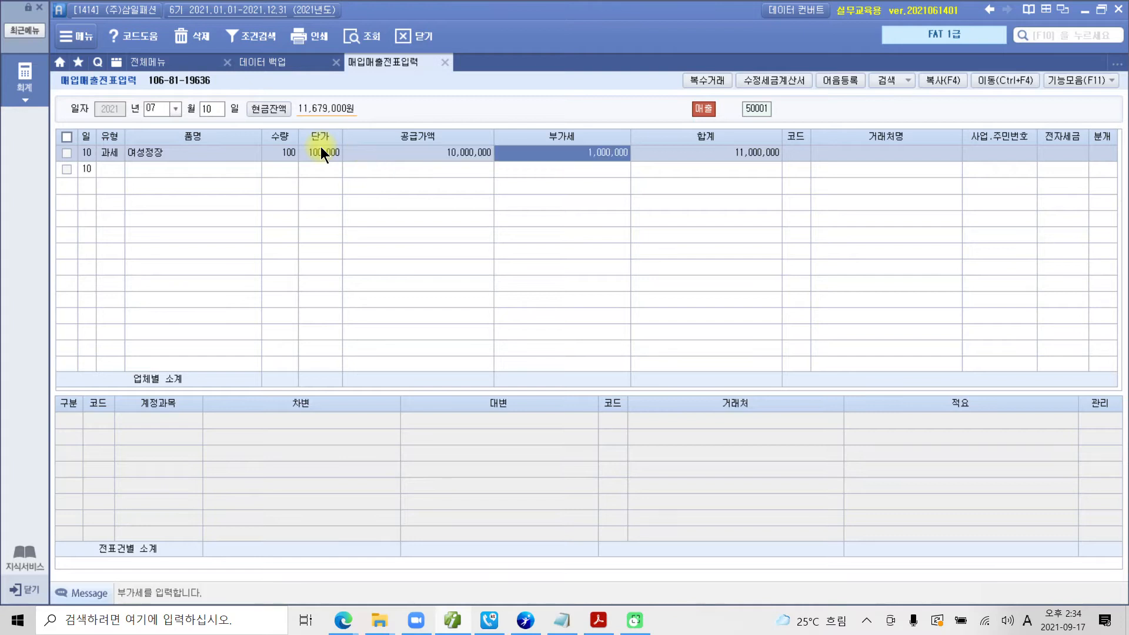
key("Return")
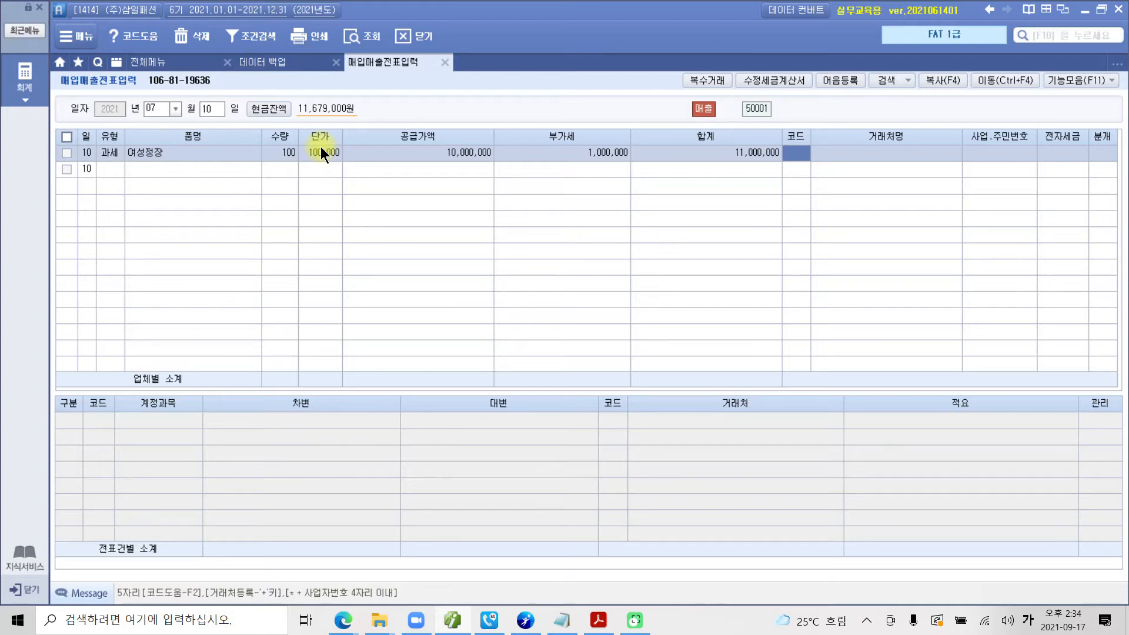
Step: Circle the 코드 and 거래처명 fields in blue, point to the code cell with an arrow and note, and clear the marks
mouse_move(922, 186)
left_mouse_down()
mouse_move(762, 150)
mouse_move(938, 130)
mouse_move(912, 203)
left_mouse_up()
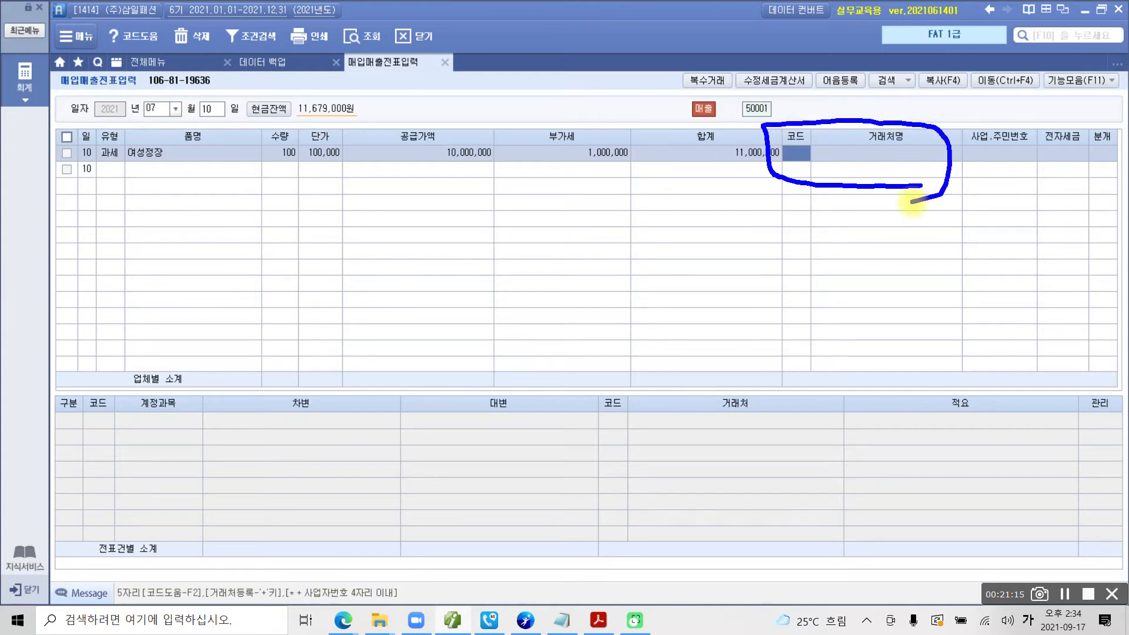
mouse_move(799, 159)
left_mouse_down()
mouse_move(791, 283)
mouse_move(799, 159)
left_mouse_up()
mouse_move(726, 311)
left_mouse_down()
mouse_move(755, 323)
mouse_move(763, 346)
mouse_move(795, 323)
mouse_move(840, 362)
mouse_move(875, 334)
left_mouse_up()
left_click_drag(791, 161, 791, 198)
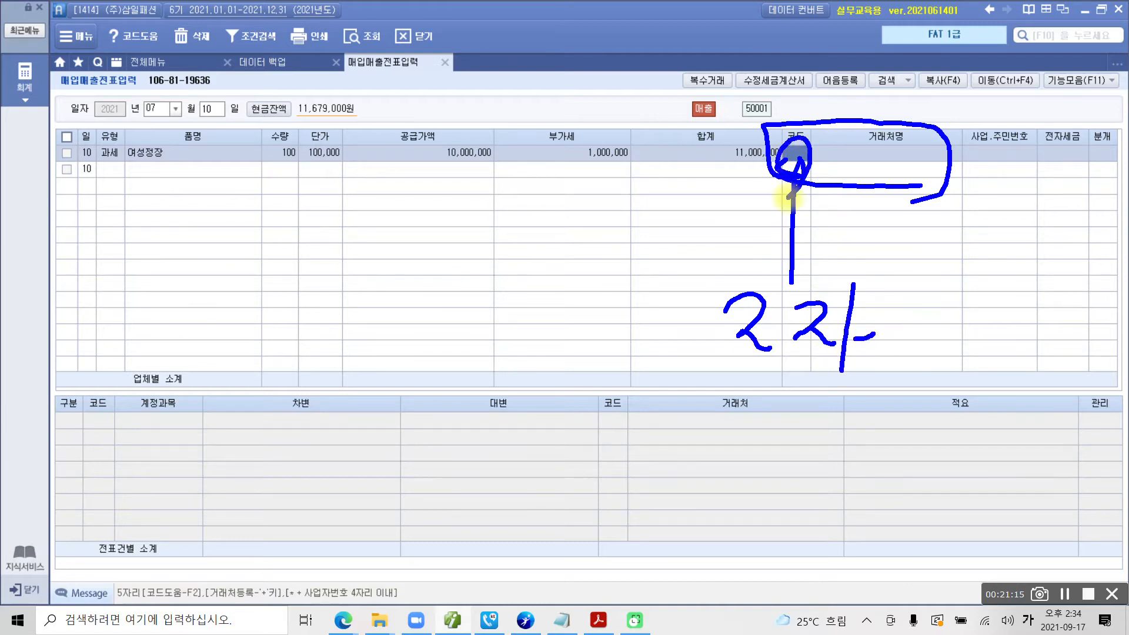
key("Escape")
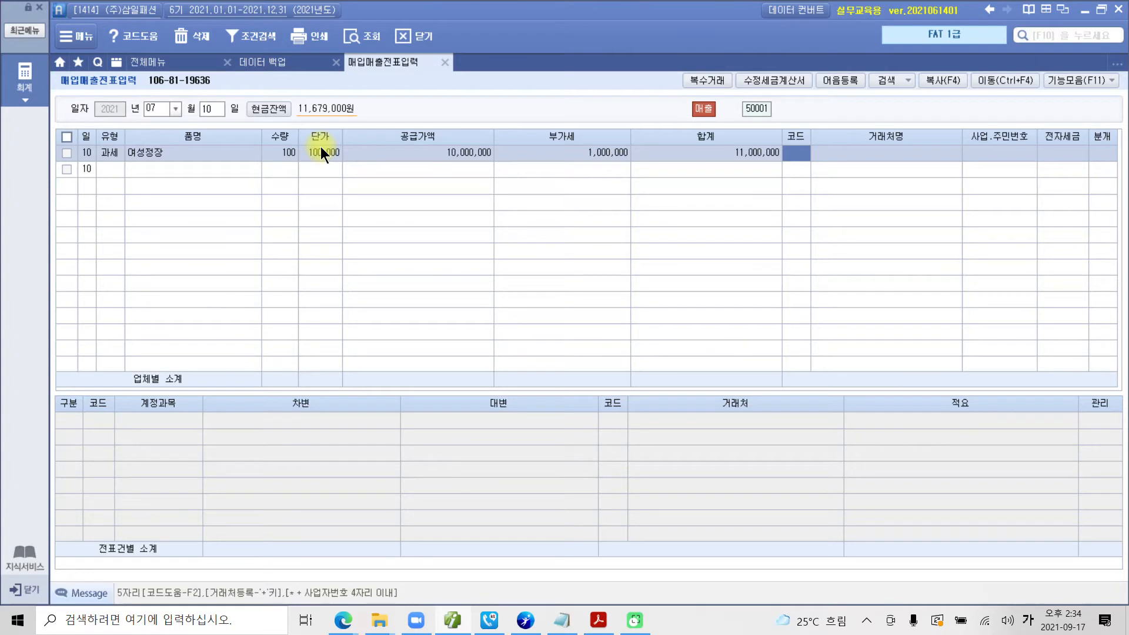
Step: Look up "코디" in the line's customer code field and assign (주)코디나라 as the customer
type("코디")
key("Return")
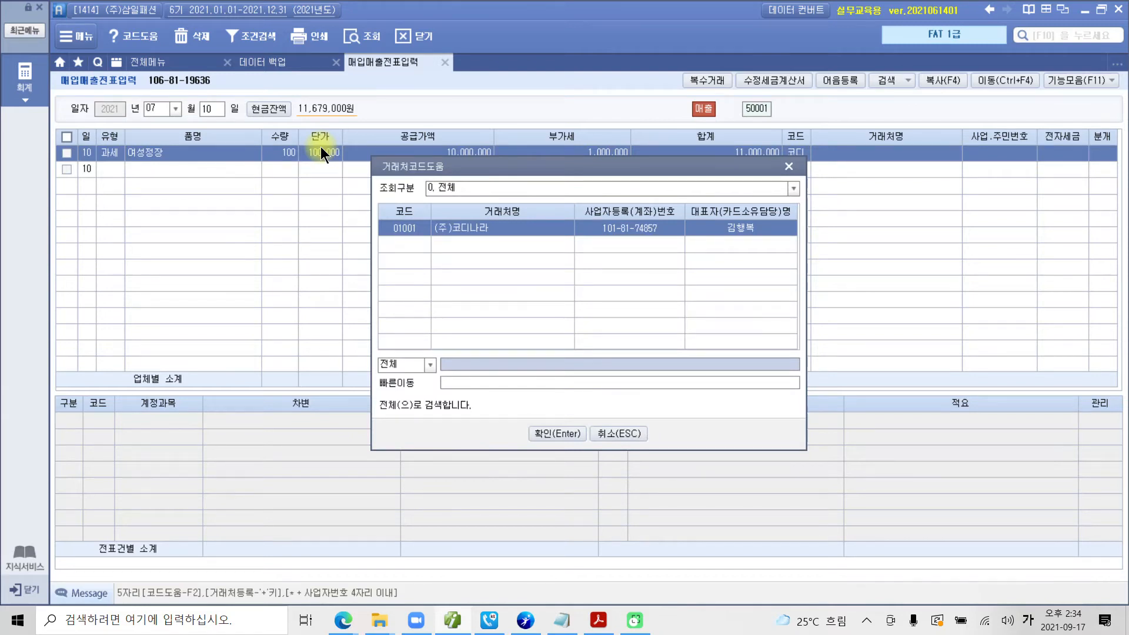
key("Return")
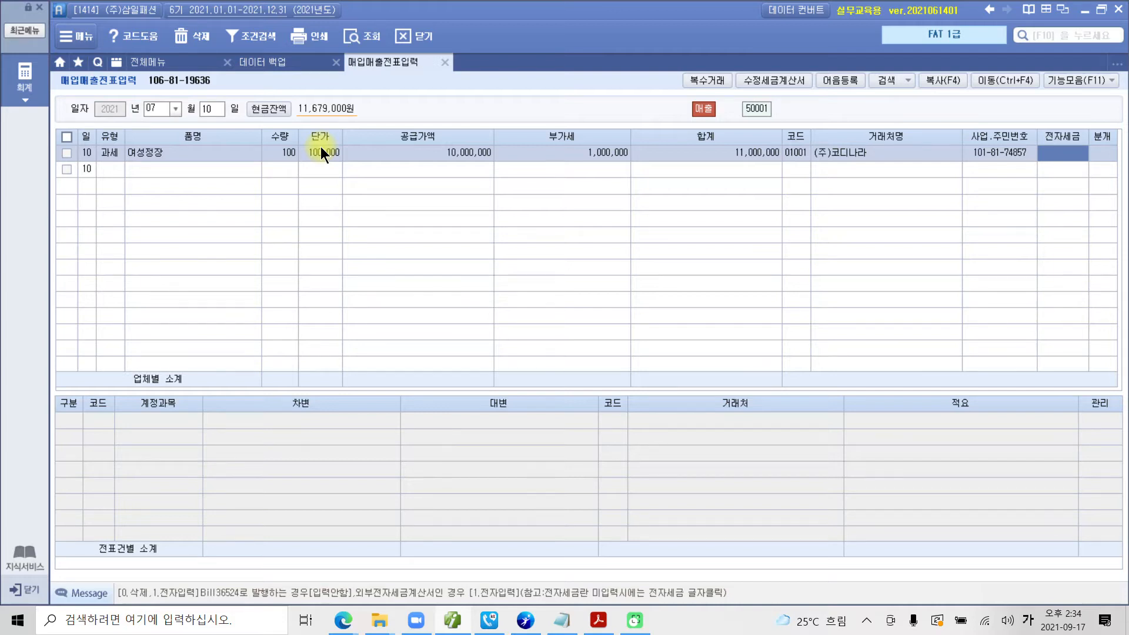
Step: Circle 전자세금 and Message in blue, link the two, clear the marks, and leave the 전자세금 field blank
mouse_move(1086, 209)
left_mouse_down()
mouse_move(1039, 205)
mouse_move(1052, 91)
mouse_move(1101, 189)
mouse_move(1091, 213)
left_mouse_up()
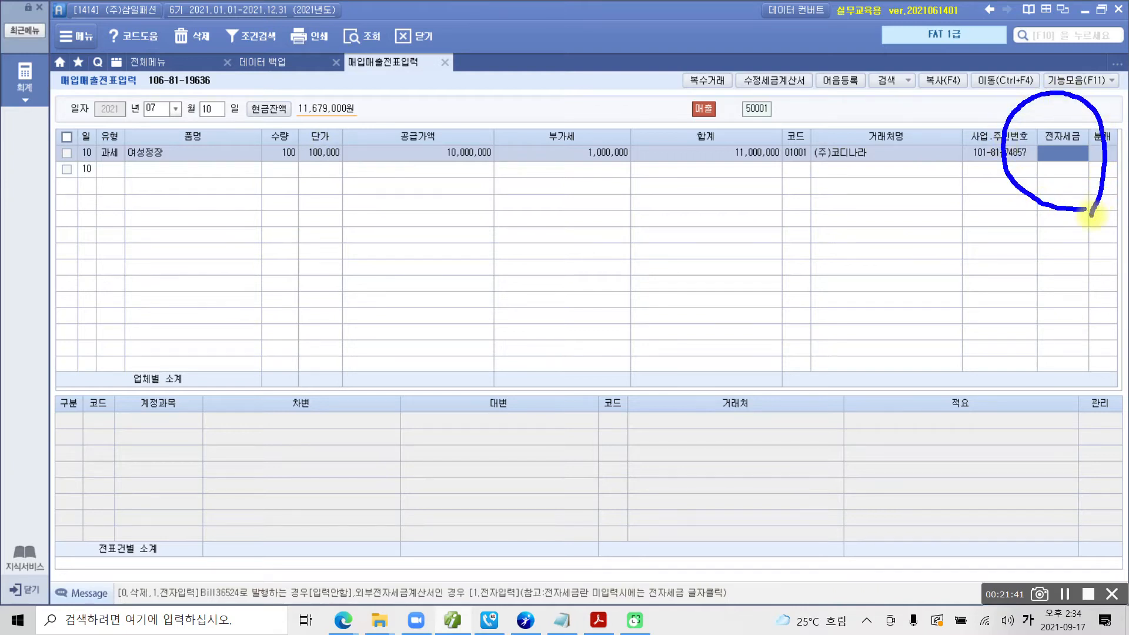
mouse_move(52, 564)
left_mouse_down()
mouse_move(94, 631)
mouse_move(79, 542)
mouse_move(59, 550)
left_mouse_up()
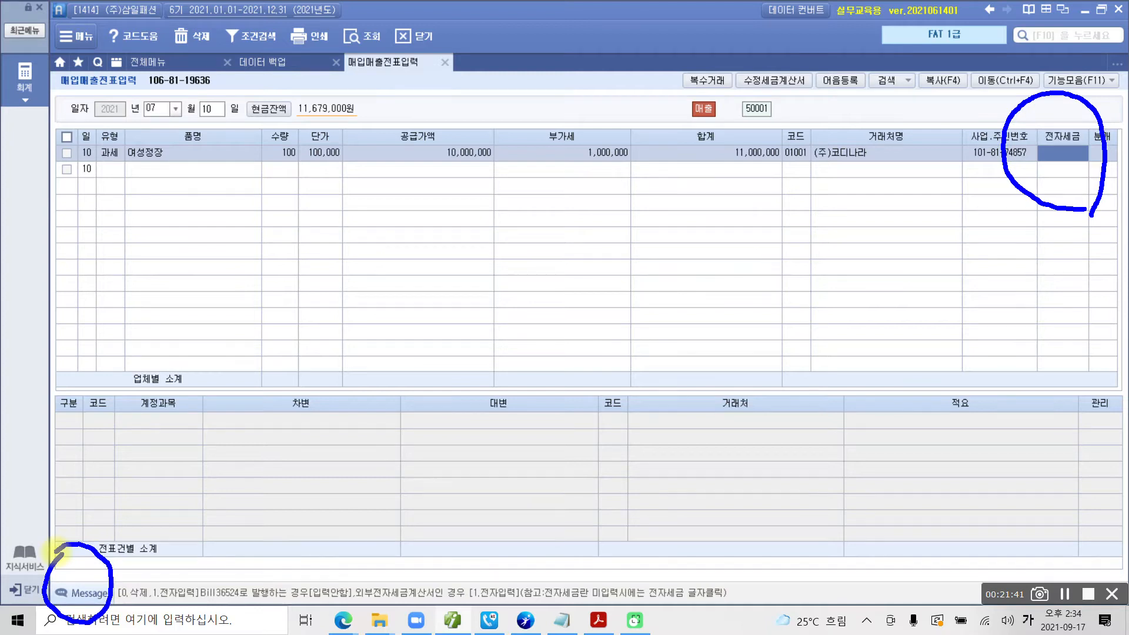
mouse_move(1064, 160)
left_mouse_down()
mouse_move(378, 531)
mouse_move(386, 554)
left_mouse_up()
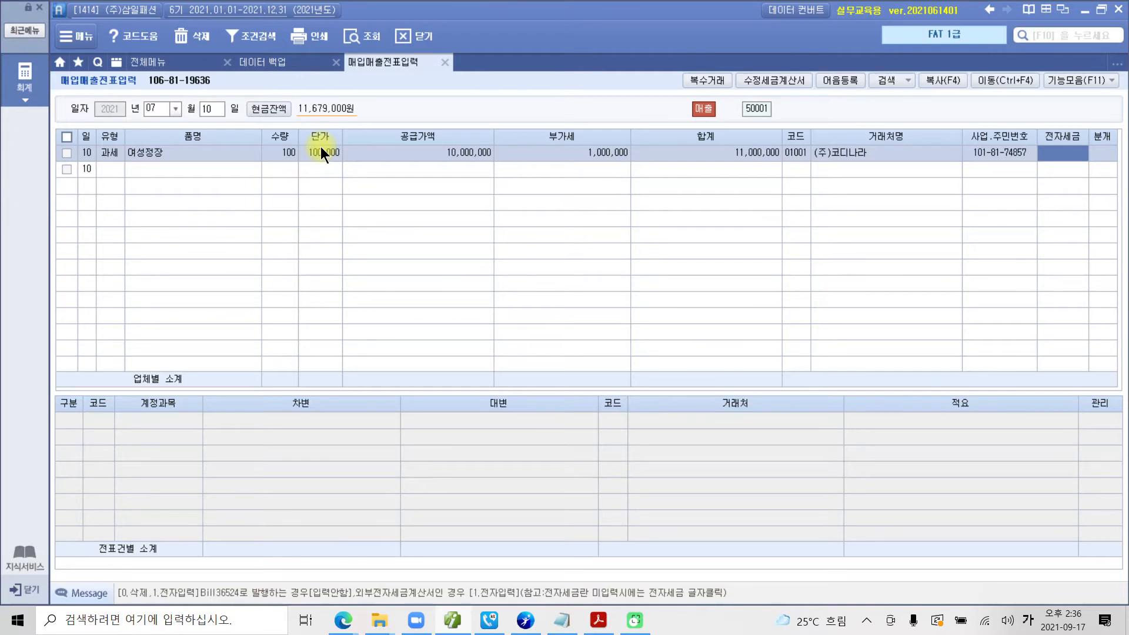
key("Return")
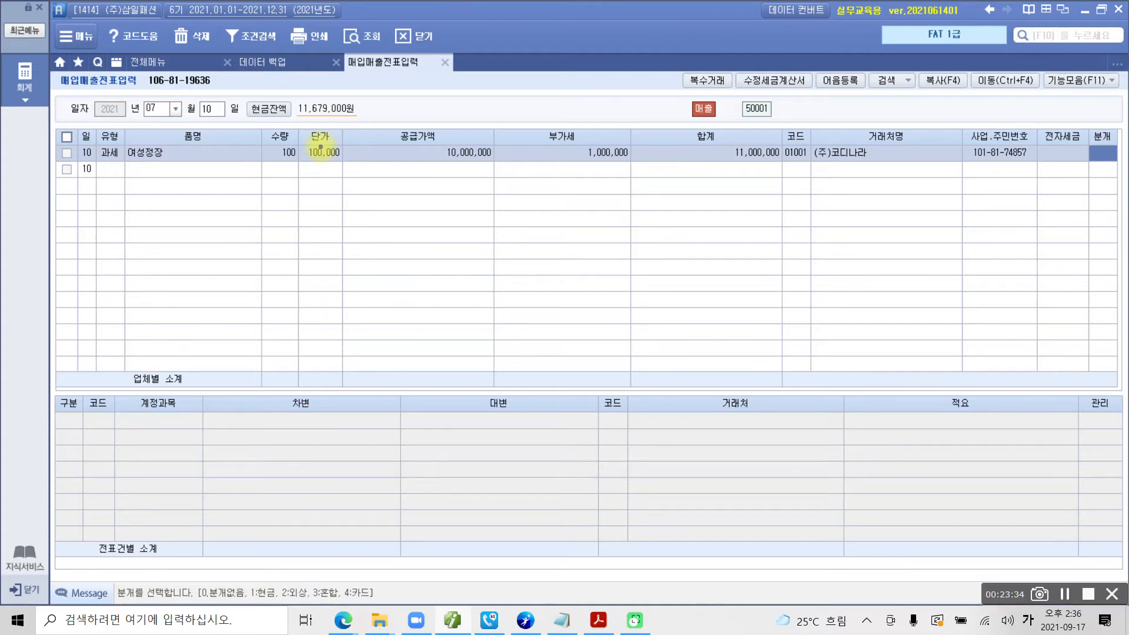
Step: Mark the 전자세금 field and write a note below it in blue, and clear the marks
mouse_move(1030, 154)
left_mouse_down()
mouse_move(1020, 176)
mouse_move(1097, 139)
mouse_move(1041, 173)
mouse_move(940, 288)
left_mouse_up()
mouse_move(1023, 176)
left_mouse_down()
mouse_move(1053, 180)
mouse_move(1034, 231)
left_mouse_up()
left_click_drag(792, 283, 795, 336)
mouse_move(812, 316)
left_mouse_down()
mouse_move(852, 356)
mouse_move(840, 376)
mouse_move(882, 353)
mouse_move(889, 379)
mouse_move(933, 322)
mouse_move(937, 347)
mouse_move(973, 338)
mouse_move(941, 368)
mouse_move(968, 383)
mouse_move(1038, 372)
mouse_move(1030, 406)
left_mouse_up()
mouse_move(788, 255)
left_mouse_down()
mouse_move(773, 288)
mouse_move(965, 428)
mouse_move(1083, 323)
mouse_move(785, 255)
left_mouse_up()
Step: Circle the 분개 field in blue, bracket the message line's options, and write the codes 0, 1, 2, 3 and 4 above them
mouse_move(1105, 183)
left_mouse_down()
mouse_move(1066, 187)
mouse_move(1114, 148)
mouse_move(1111, 178)
left_mouse_up()
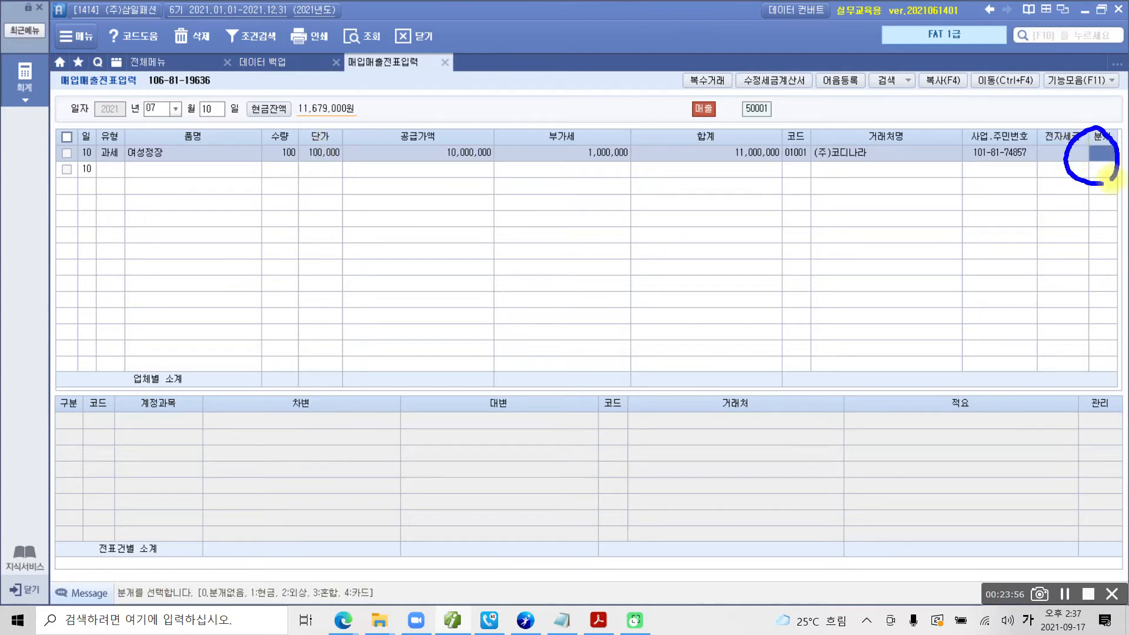
mouse_move(103, 558)
left_mouse_down()
mouse_move(209, 538)
mouse_move(377, 551)
mouse_move(384, 563)
left_mouse_up()
mouse_move(185, 454)
left_mouse_down()
mouse_move(200, 456)
mouse_move(182, 457)
left_mouse_up()
left_click_drag(287, 460, 288, 500)
left_click_drag(372, 463, 413, 489)
left_click_drag(482, 448, 497, 503)
mouse_move(623, 437)
left_mouse_down()
mouse_move(606, 471)
mouse_move(645, 479)
left_mouse_up()
left_click_drag(622, 436, 614, 507)
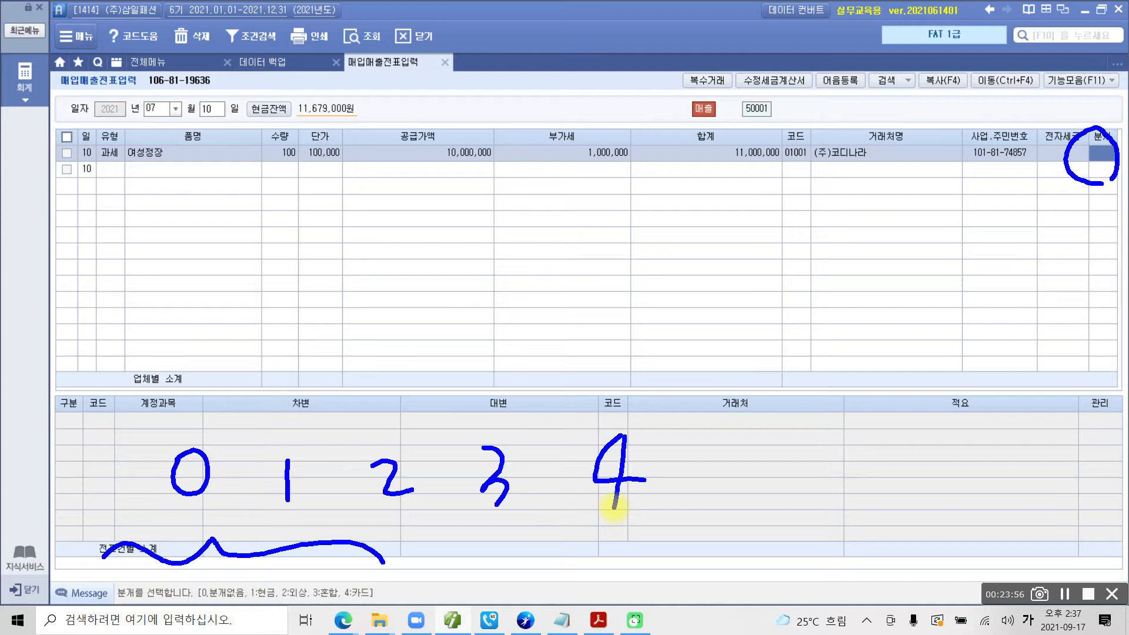
Step: Double-underline the handwritten codes 1, 2, 3 and 4 in blue
mouse_move(268, 514)
left_mouse_down()
mouse_move(314, 516)
mouse_move(315, 527)
left_mouse_up()
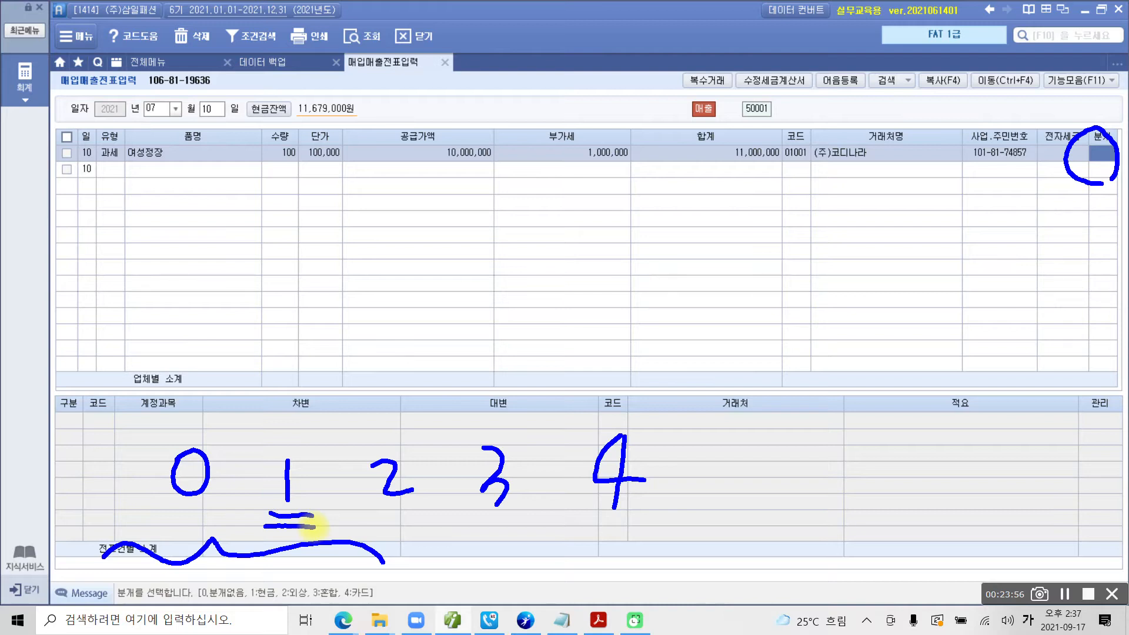
mouse_move(371, 512)
left_mouse_down()
mouse_move(415, 510)
mouse_move(412, 522)
mouse_move(509, 512)
mouse_move(505, 526)
left_mouse_up()
left_click_drag(597, 517, 638, 515)
left_click_drag(596, 531, 630, 532)
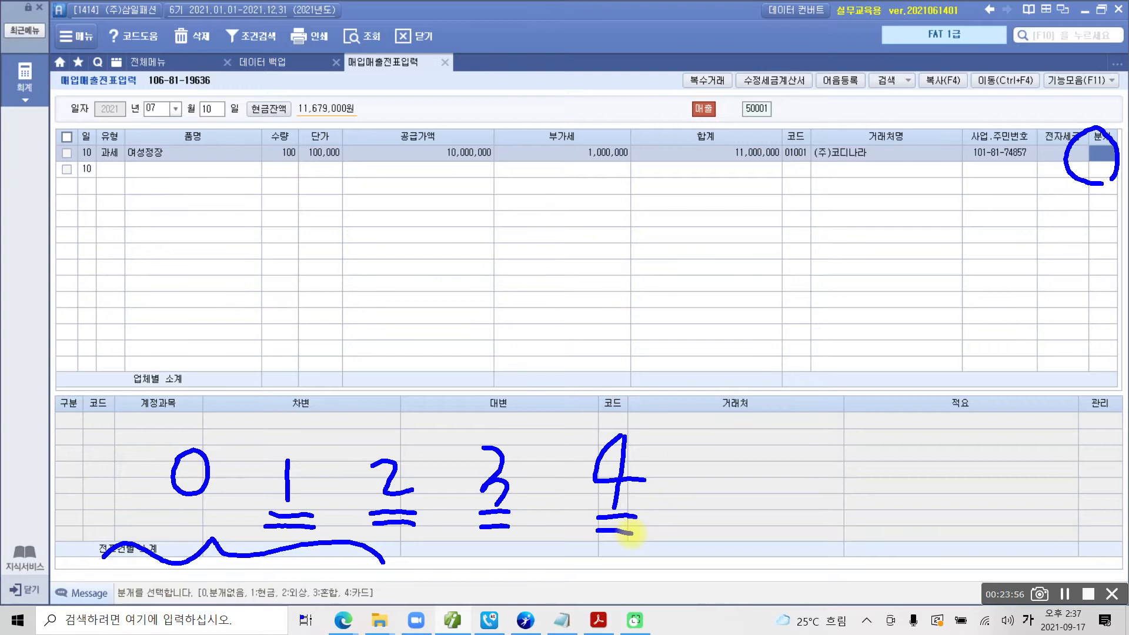
Step: Clear the blue marks and set the 여성정장 sale's 분개 to 외상 with code 2
key("Escape")
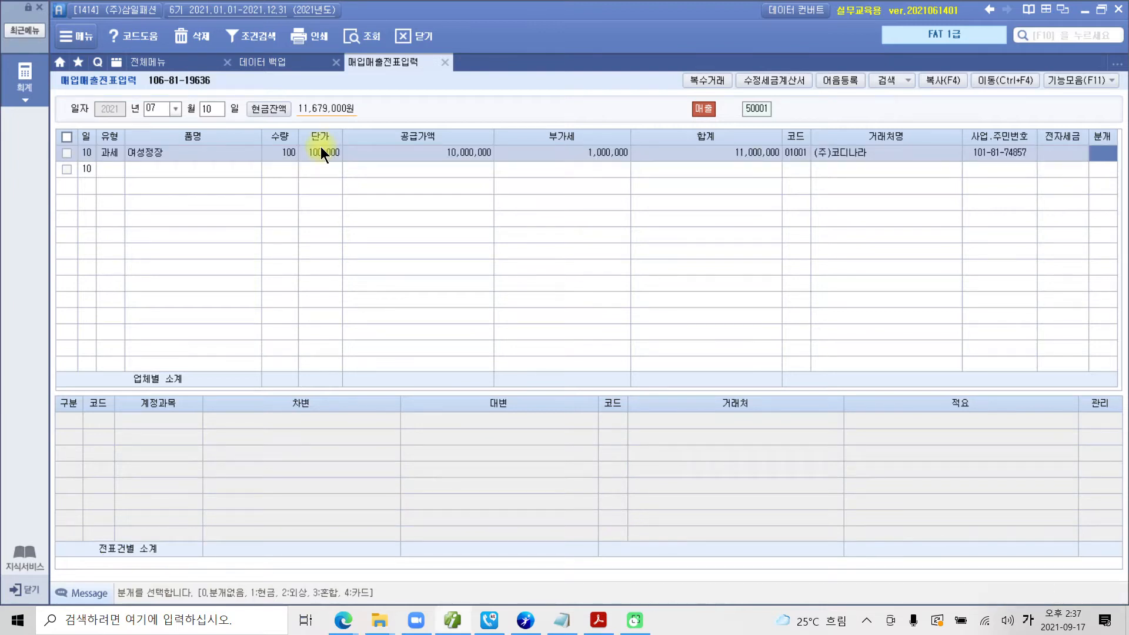
type("2")
key("Return")
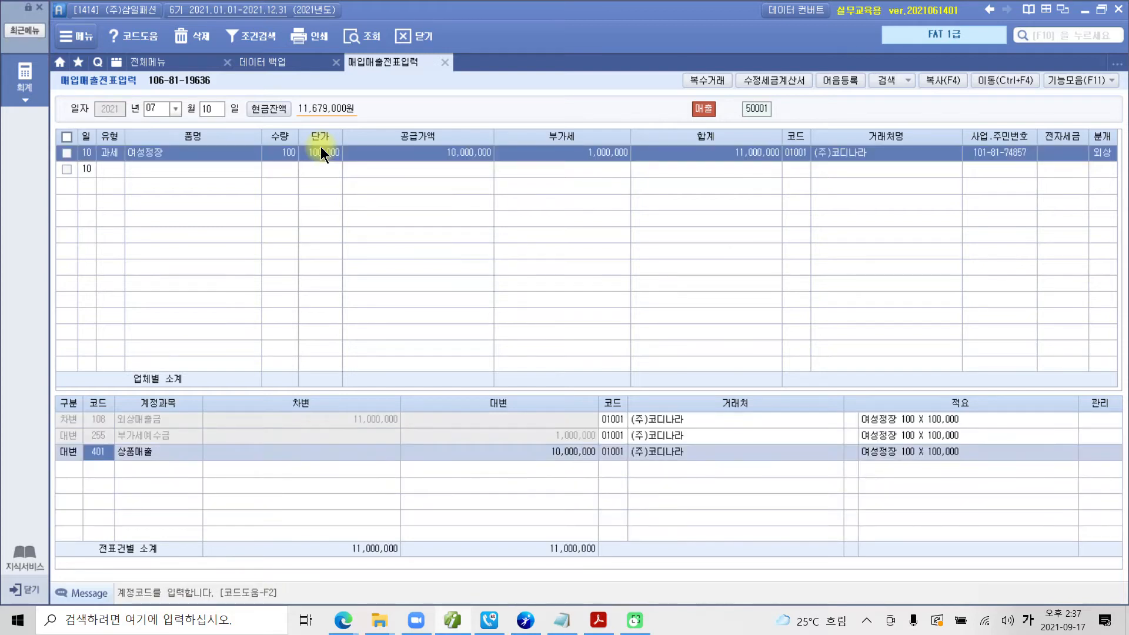
Step: Box 외상매출금 in blue, underline 부가세예수금, 상품매출 and their credit amounts, and clear the marks
mouse_move(57, 354)
left_mouse_down()
mouse_move(63, 478)
mouse_move(726, 512)
mouse_move(982, 369)
mouse_move(152, 334)
mouse_move(51, 356)
left_mouse_up()
left_click(61, 421)
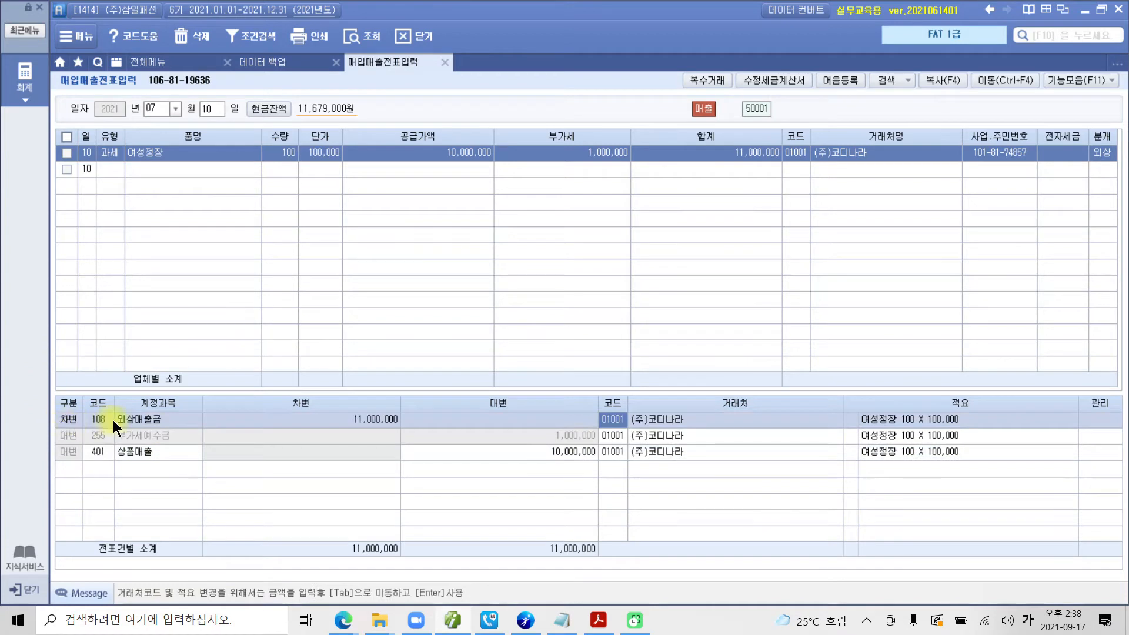
mouse_move(105, 401)
left_mouse_down()
mouse_move(126, 423)
mouse_move(181, 428)
left_mouse_up()
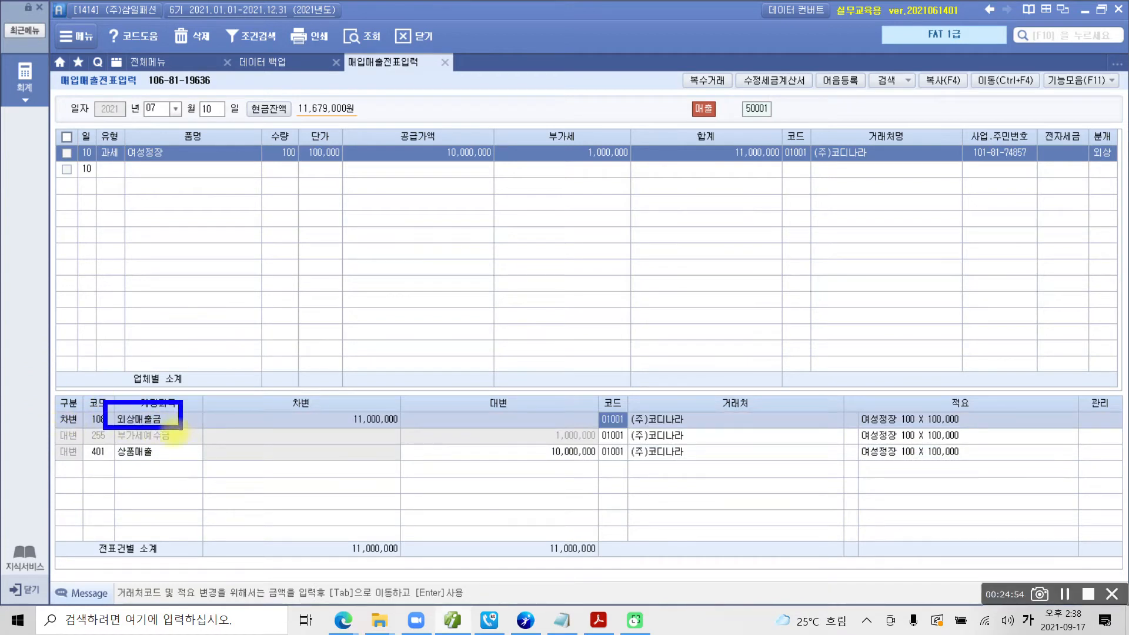
left_click_drag(107, 448, 186, 447)
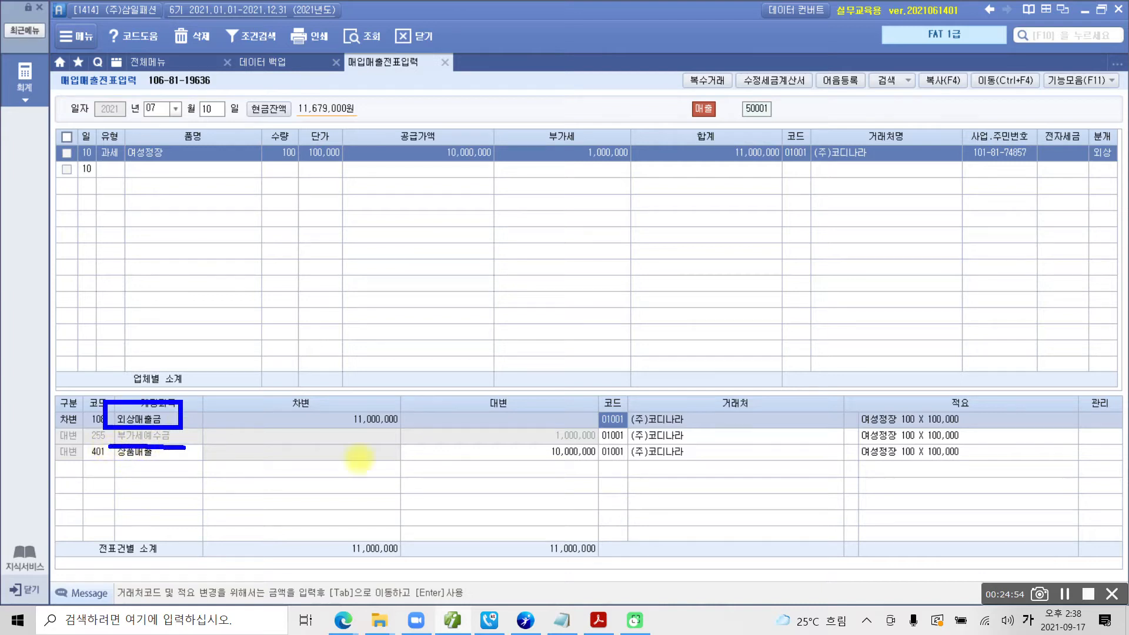
left_click_drag(547, 447, 597, 448)
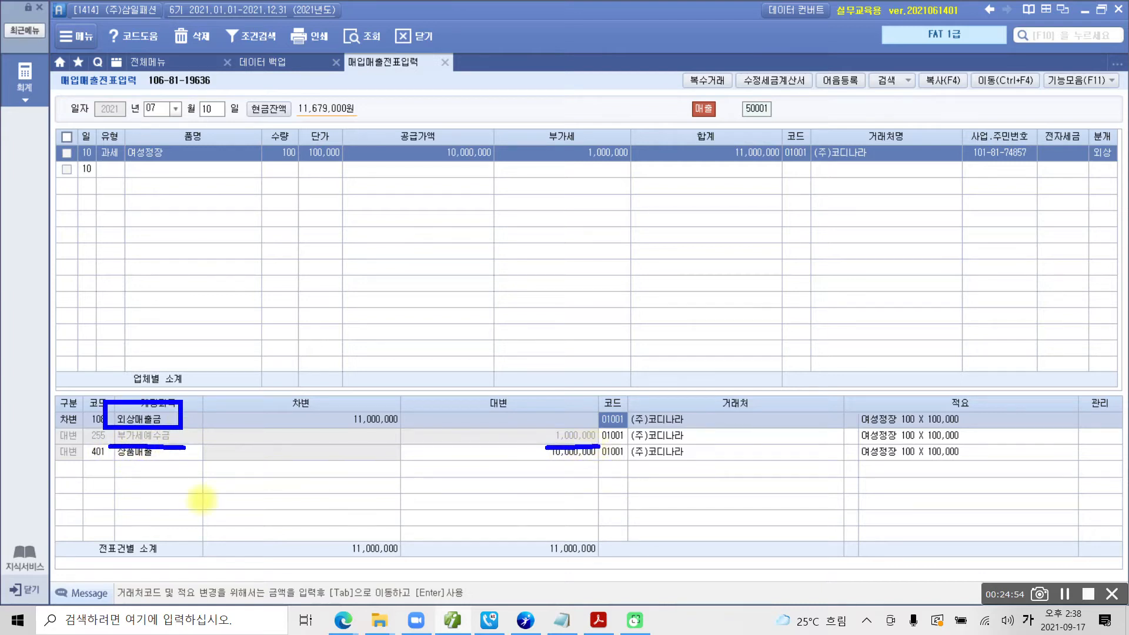
left_click_drag(112, 463, 156, 463)
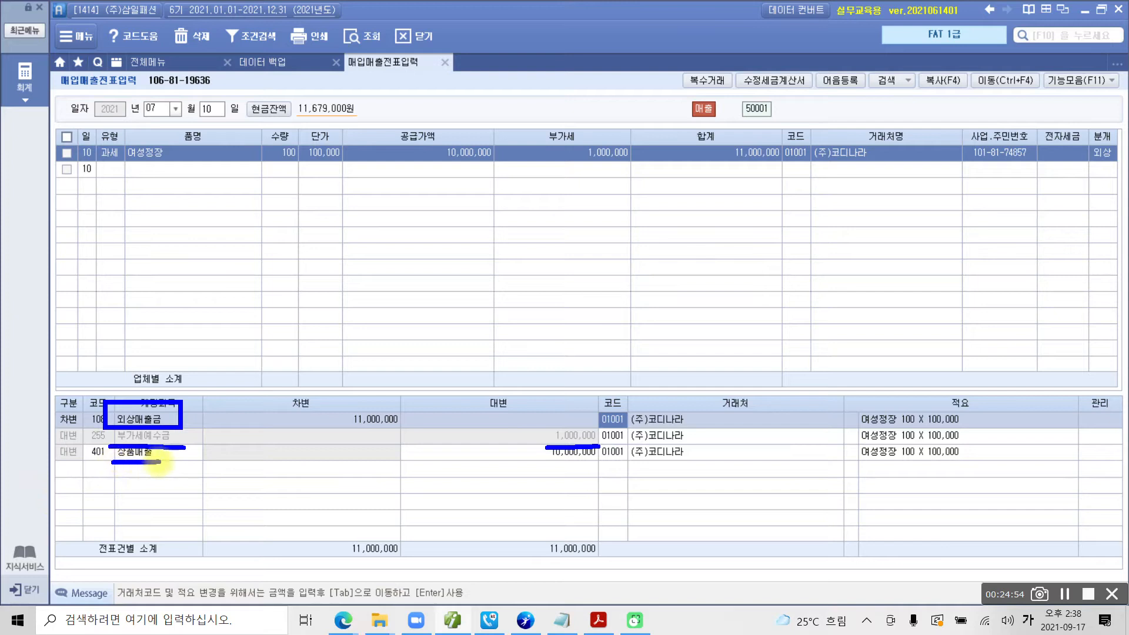
left_click_drag(534, 463, 598, 464)
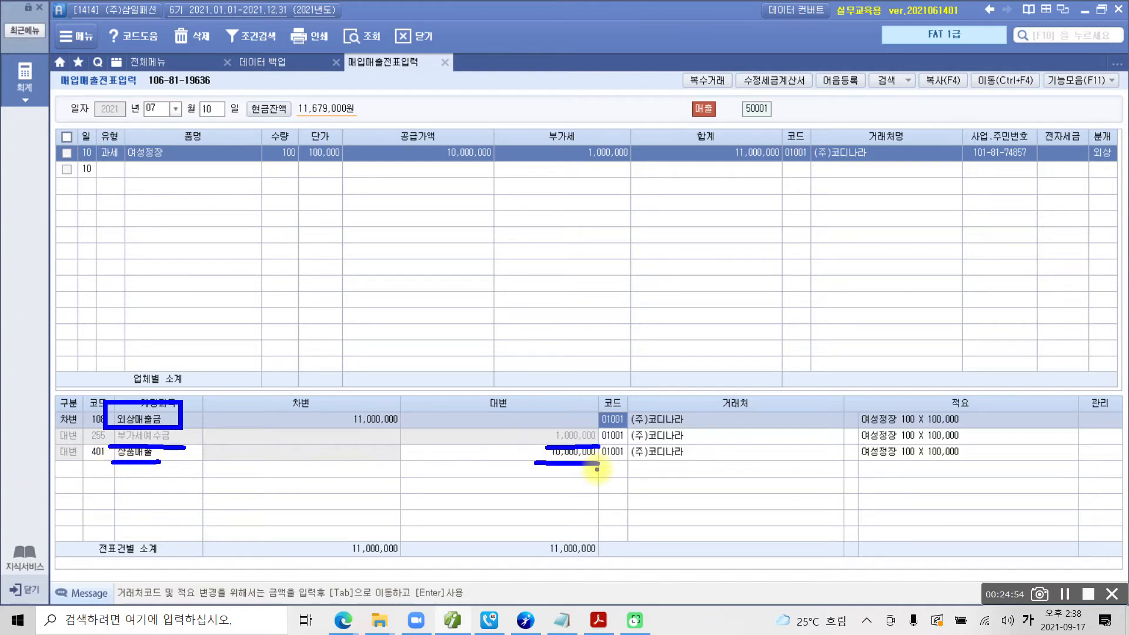
key("Escape")
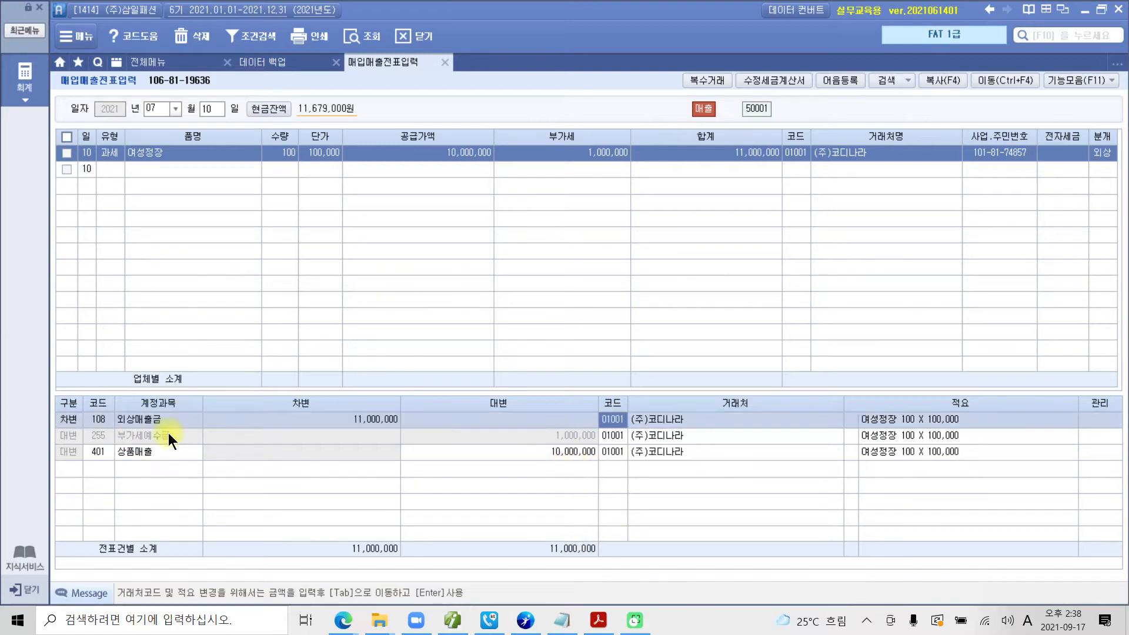
Step: Box the 거래처 and 적요 columns of the journal lines in blue, and clear the box
mouse_move(578, 349)
left_mouse_down()
mouse_move(902, 489)
mouse_move(1075, 486)
left_mouse_up()
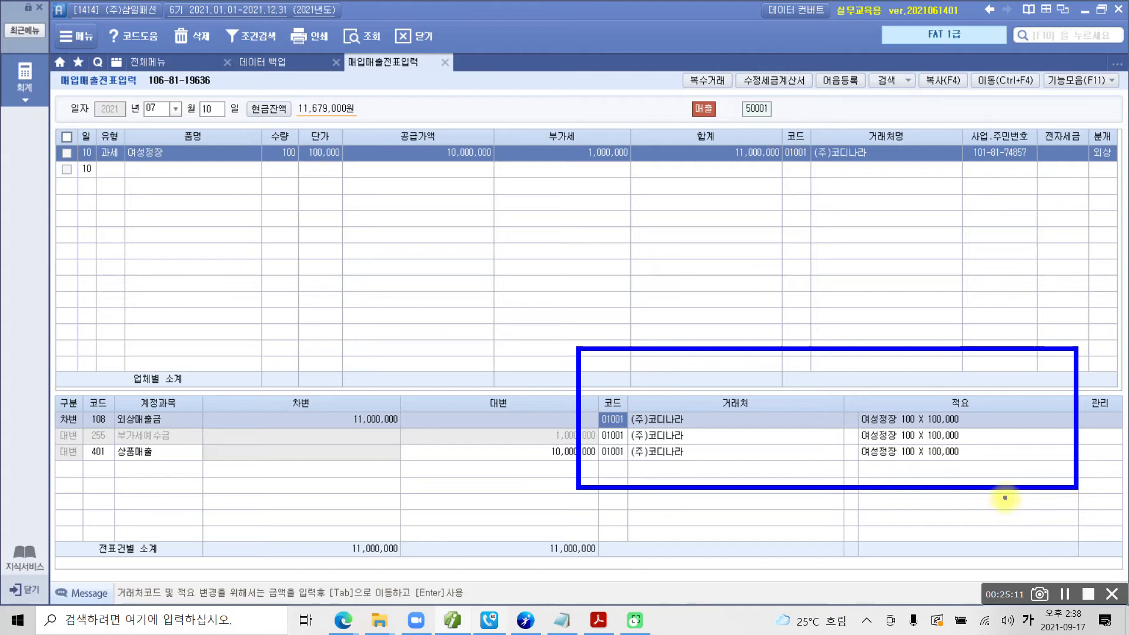
key("Escape")
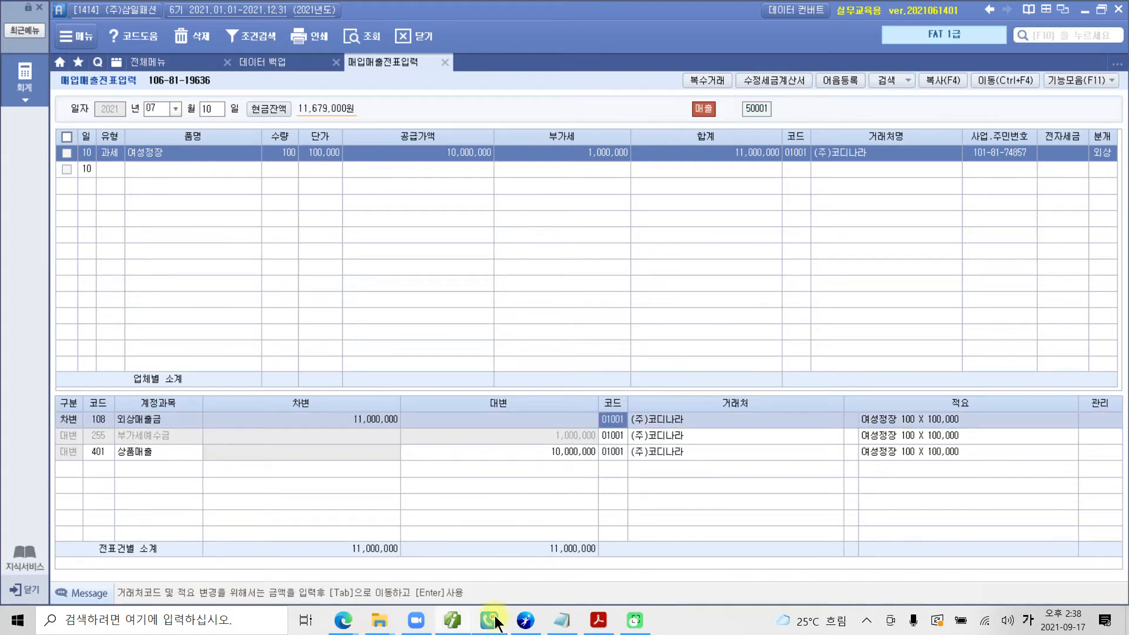
mouse_move(495, 621)
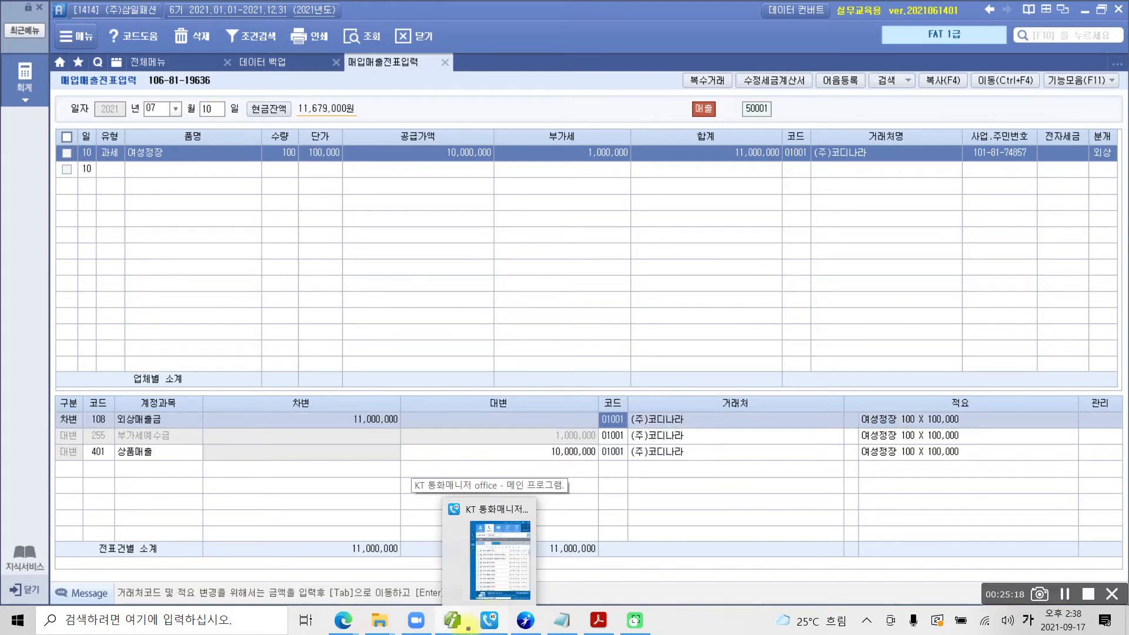
Step: Handwrite the note "상단 : 부가가치세 신고 서류" in blue across the upper transaction grid
key("ctrl+2")
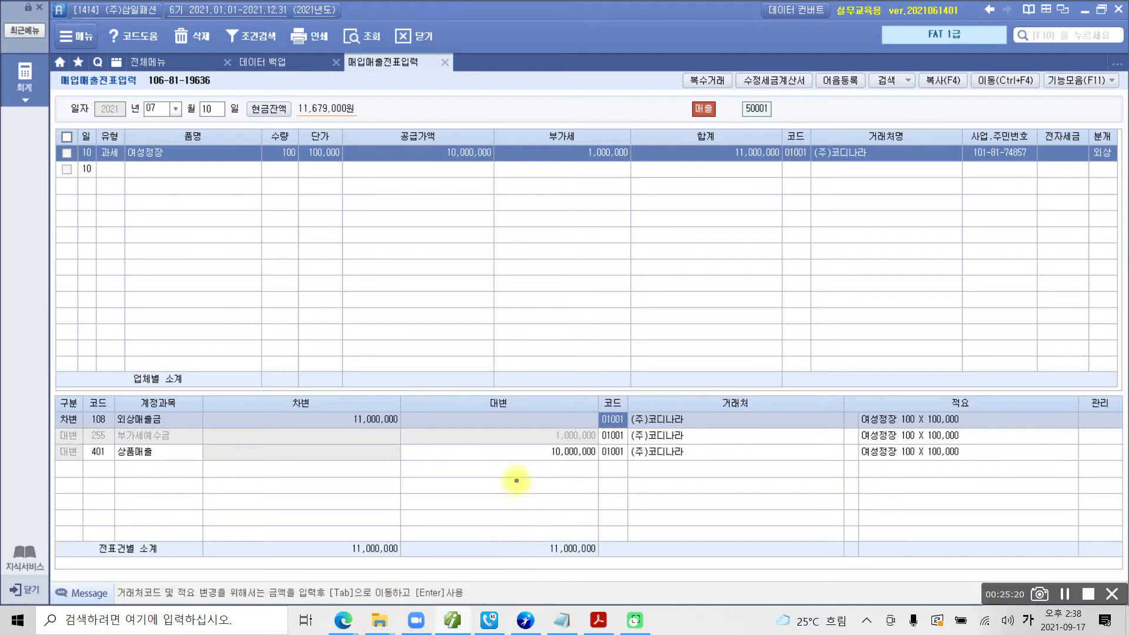
mouse_move(218, 205)
left_mouse_down()
mouse_move(187, 235)
mouse_move(239, 238)
left_mouse_up()
mouse_move(249, 192)
left_mouse_down()
mouse_move(247, 240)
mouse_move(274, 218)
left_mouse_up()
left_click_drag(241, 256, 237, 257)
mouse_move(280, 223)
left_mouse_down()
mouse_move(297, 222)
mouse_move(302, 235)
mouse_move(345, 227)
mouse_move(322, 259)
mouse_move(381, 263)
left_mouse_up()
left_click(379, 224)
mouse_move(466, 207)
left_mouse_down()
mouse_move(465, 247)
mouse_move(480, 238)
mouse_move(507, 259)
left_mouse_up()
left_click_drag(486, 268, 485, 287)
left_click_drag(519, 234, 520, 268)
left_click_drag(554, 223, 555, 285)
left_click_drag(555, 256, 582, 270)
mouse_move(611, 223)
left_mouse_down()
mouse_move(611, 279)
mouse_move(630, 256)
left_mouse_up()
left_click_drag(647, 217, 664, 242)
mouse_move(654, 245)
left_mouse_down()
mouse_move(635, 279)
mouse_move(670, 276)
left_mouse_up()
mouse_move(678, 217)
left_mouse_down()
mouse_move(678, 295)
mouse_move(717, 244)
mouse_move(710, 275)
left_mouse_up()
mouse_move(713, 272)
left_mouse_down()
mouse_move(730, 254)
mouse_move(733, 276)
left_mouse_up()
left_click_drag(742, 219, 741, 298)
left_click_drag(814, 221, 793, 252)
left_click_drag(807, 238, 829, 258)
left_click_drag(843, 201, 847, 284)
mouse_move(868, 221)
left_mouse_down()
mouse_move(894, 220)
mouse_move(894, 250)
left_mouse_up()
mouse_move(877, 234)
left_mouse_down()
mouse_move(877, 265)
mouse_move(895, 266)
left_mouse_up()
mouse_move(965, 223)
left_mouse_down()
mouse_move(936, 266)
mouse_move(978, 250)
mouse_move(980, 312)
left_mouse_up()
left_click_drag(1003, 219, 1035, 237)
mouse_move(987, 267)
left_mouse_down()
mouse_move(1052, 258)
mouse_move(1018, 300)
left_mouse_up()
left_click_drag(1033, 265, 1033, 297)
mouse_move(1003, 204)
left_mouse_down()
mouse_move(1037, 207)
mouse_move(1007, 220)
left_mouse_up()
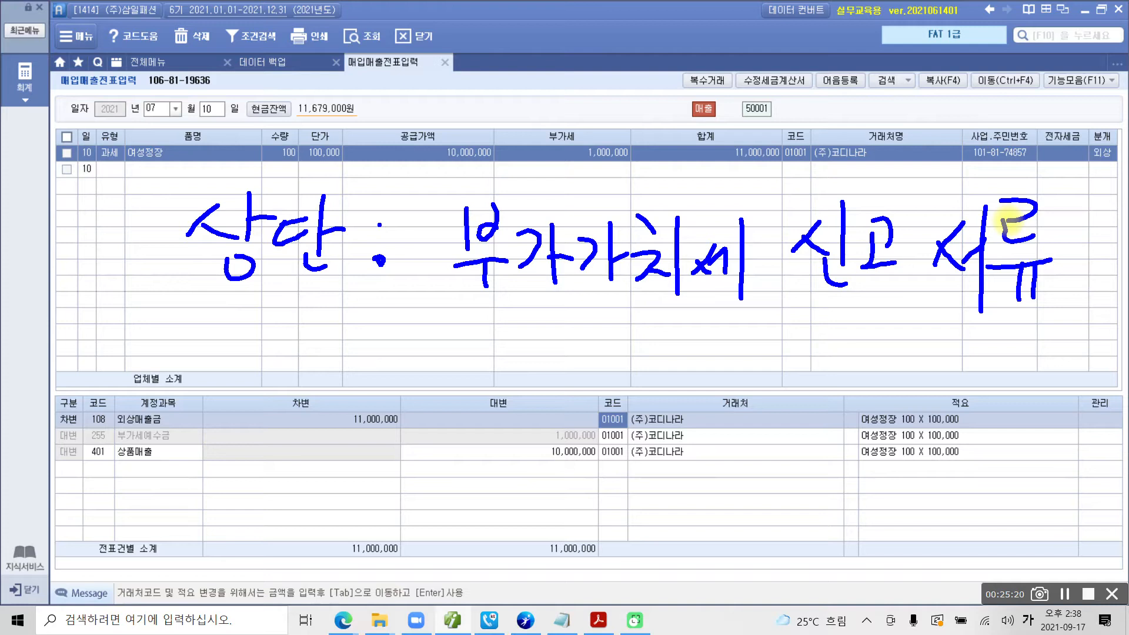
Step: Handwrite the note "하단 : 회계 장부" in blue across the lower journal grid, and clear both notes
left_click_drag(204, 456, 222, 457)
mouse_move(190, 468)
left_mouse_down()
mouse_move(233, 470)
mouse_move(213, 486)
left_mouse_up()
mouse_move(242, 438)
left_mouse_down()
mouse_move(244, 524)
mouse_move(259, 496)
left_mouse_up()
mouse_move(270, 464)
left_mouse_down()
mouse_move(299, 454)
mouse_move(318, 491)
left_mouse_up()
left_click_drag(315, 438, 313, 507)
left_click_drag(316, 468, 339, 468)
left_click_drag(302, 491, 329, 510)
left_click_drag(369, 463, 381, 466)
left_click_drag(363, 510, 355, 531)
left_click_drag(448, 441, 462, 457)
mouse_move(439, 475)
left_mouse_down()
mouse_move(467, 468)
mouse_move(440, 500)
mouse_move(453, 518)
left_mouse_up()
left_click_drag(437, 525, 489, 513)
left_click_drag(499, 447, 497, 547)
left_click_drag(510, 479, 513, 521)
left_click_drag(532, 489, 559, 467)
left_click_drag(544, 509, 568, 496)
left_click_drag(564, 451, 562, 533)
left_click_drag(589, 442, 586, 548)
mouse_move(622, 468)
left_mouse_down()
mouse_move(659, 464)
mouse_move(615, 503)
left_mouse_up()
left_click_drag(640, 484, 659, 505)
left_click_drag(678, 444, 679, 508)
left_click_drag(679, 474, 701, 474)
mouse_move(654, 530)
left_mouse_down()
mouse_move(647, 537)
mouse_move(657, 528)
left_mouse_up()
mouse_move(713, 444)
left_mouse_down()
mouse_move(714, 490)
mouse_move(745, 491)
left_mouse_up()
mouse_move(716, 477)
left_mouse_down()
mouse_move(744, 474)
mouse_move(745, 490)
left_mouse_up()
mouse_move(703, 500)
left_mouse_down()
mouse_move(763, 498)
mouse_move(732, 536)
left_mouse_up()
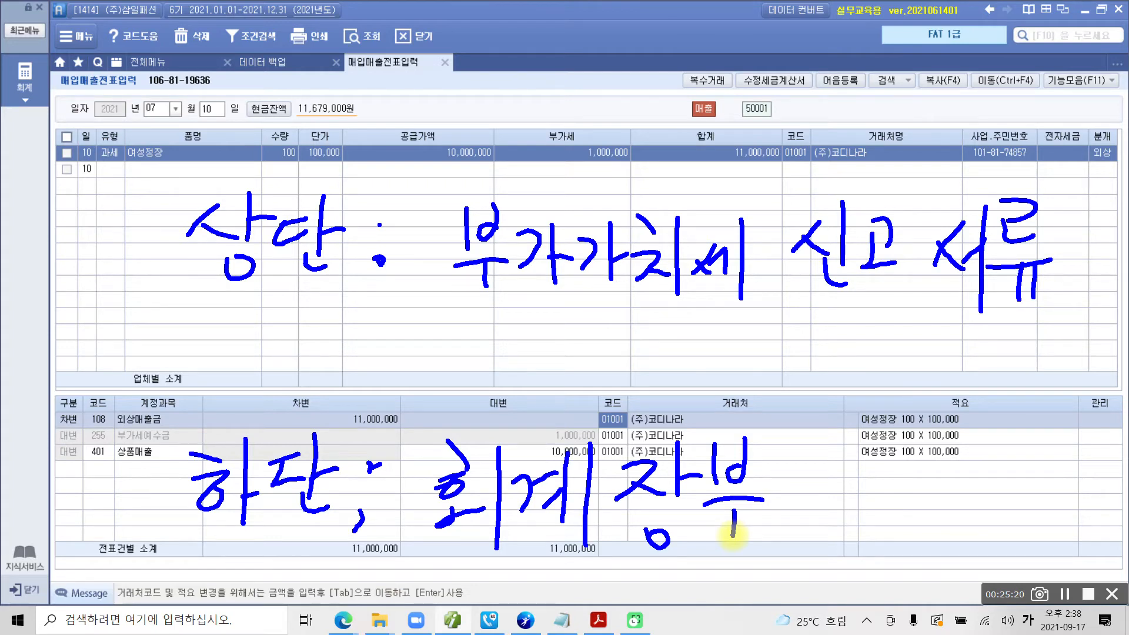
mouse_move(1073, 186)
left_mouse_down()
mouse_move(1065, 108)
mouse_move(1078, 189)
left_mouse_up()
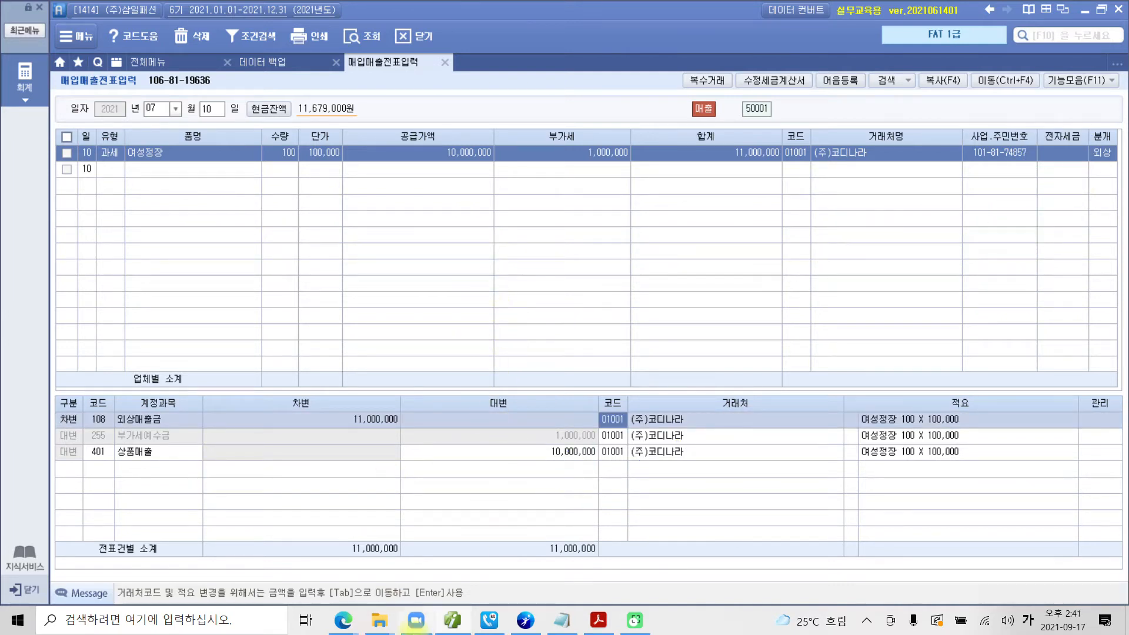
Step: Switch to the textbook PDF, box the heading's 전자세금계산서 발급 및 전송 in blue, tick 발급 and 전송, and clear the marks
left_click(599, 620)
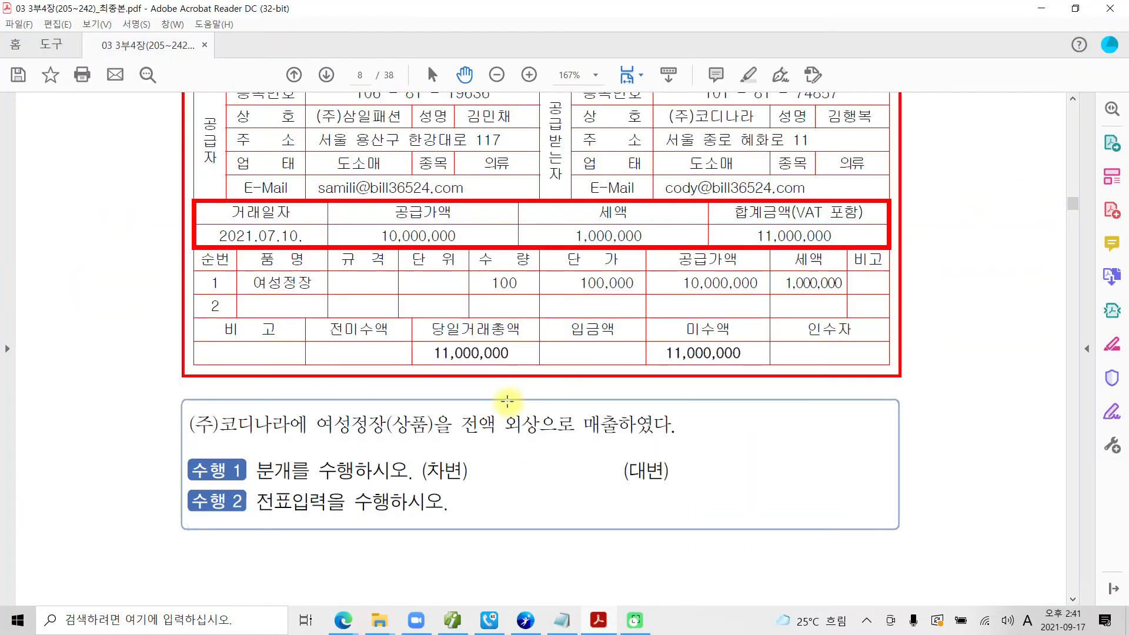
scroll(510, 399, "up", 4)
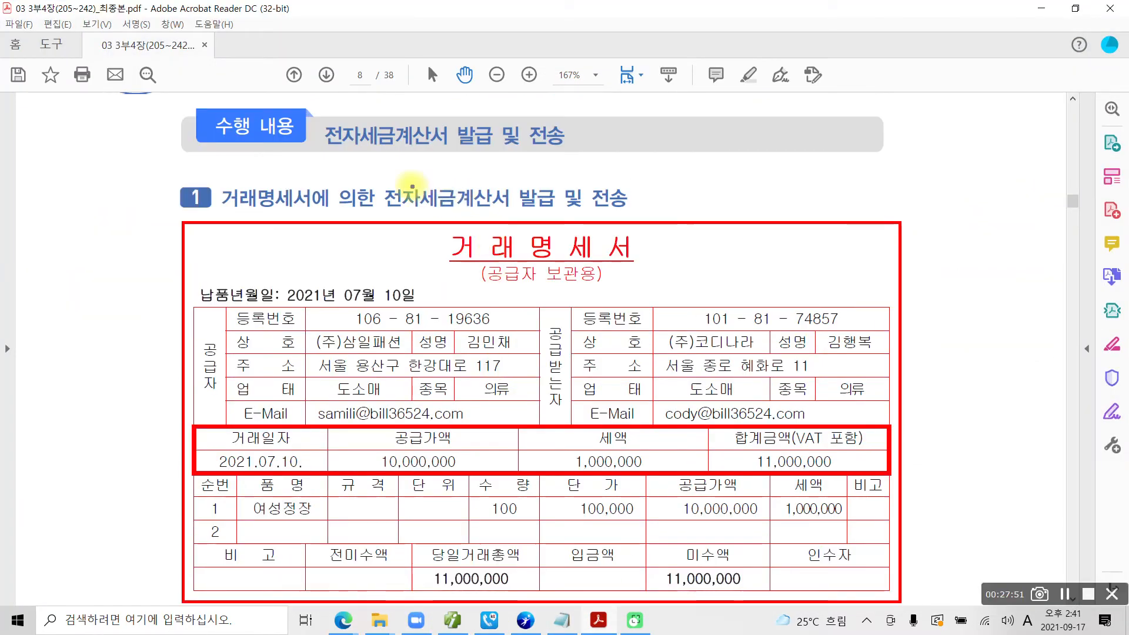
mouse_move(377, 177)
left_mouse_down()
mouse_move(469, 221)
mouse_move(655, 220)
left_mouse_up()
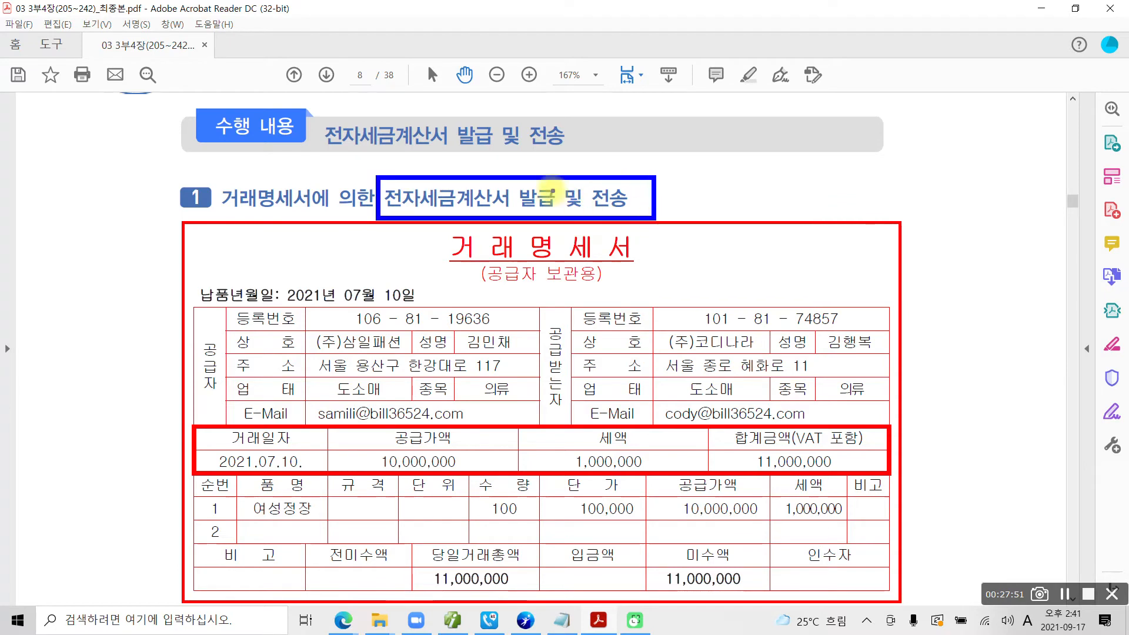
mouse_move(533, 168)
left_mouse_down()
mouse_move(539, 186)
mouse_move(620, 168)
left_mouse_up()
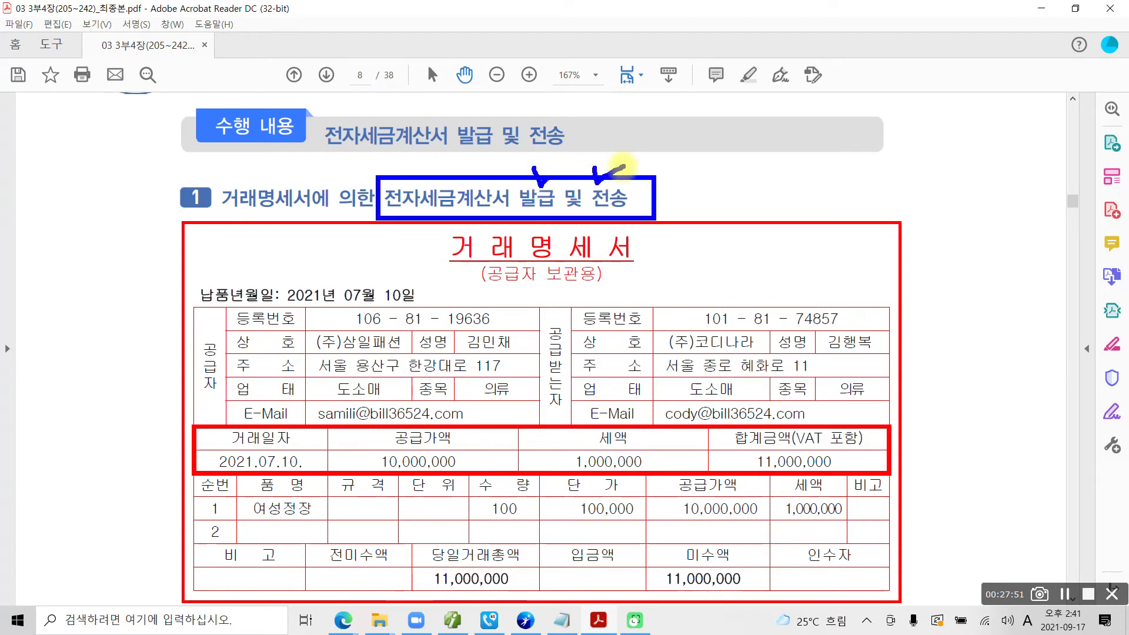
key("Escape")
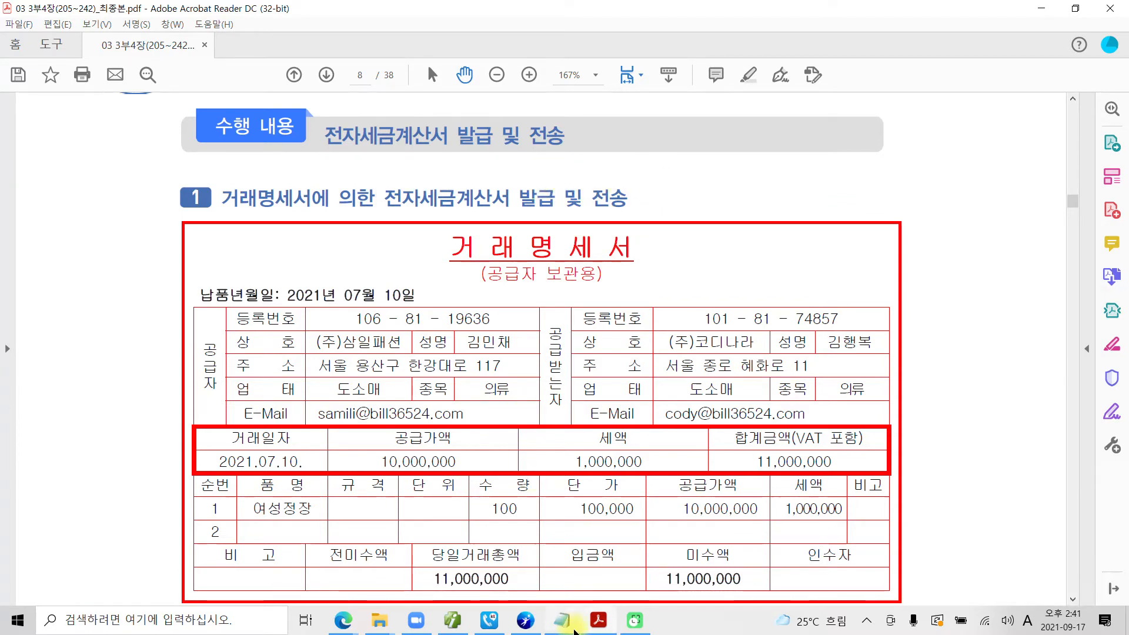
Step: Return to the accounting program, briefly mark the 부가가치세 II group in 전체메뉴 in blue, and open 전자세금계산서 발행 및 내역관리
left_click(599, 620)
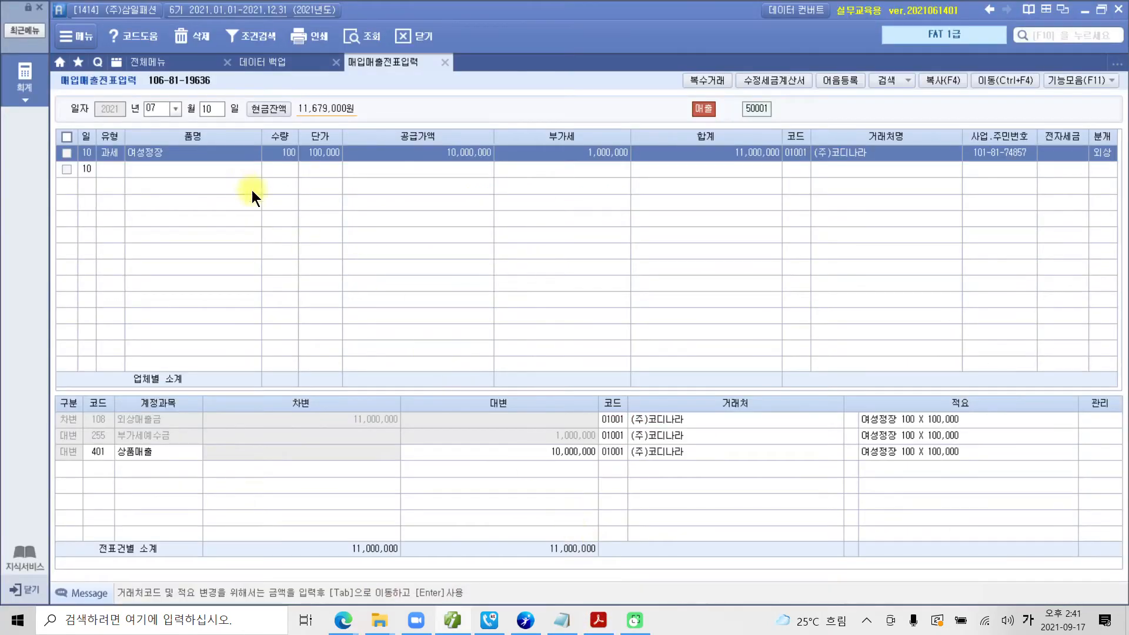
left_click(167, 65)
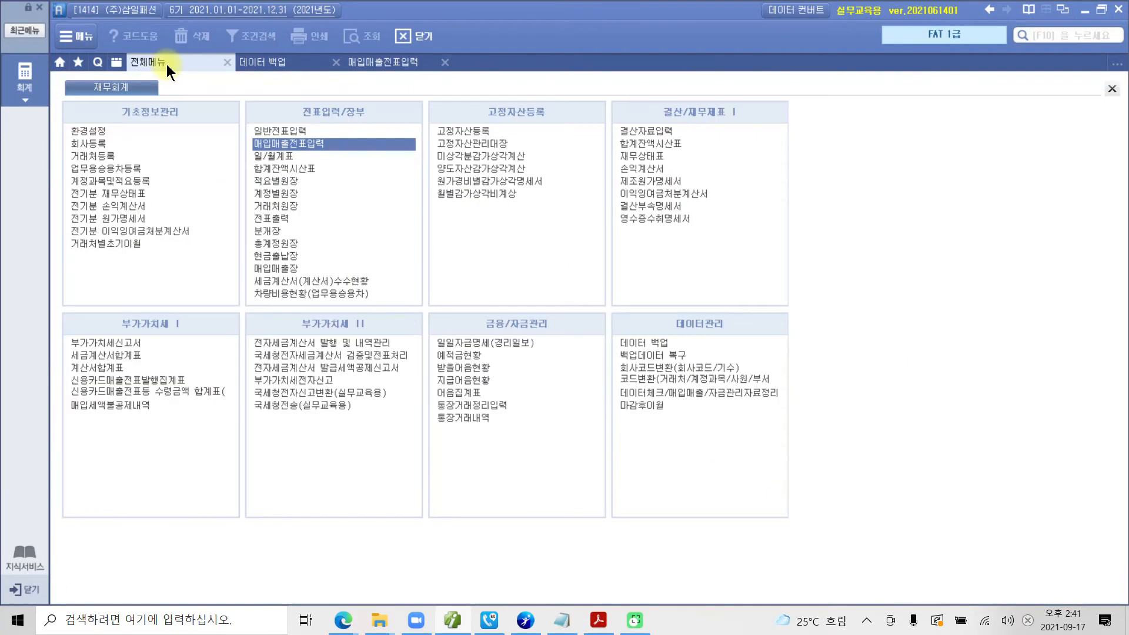
left_click_drag(239, 297, 435, 541)
left_click_drag(297, 335, 367, 337)
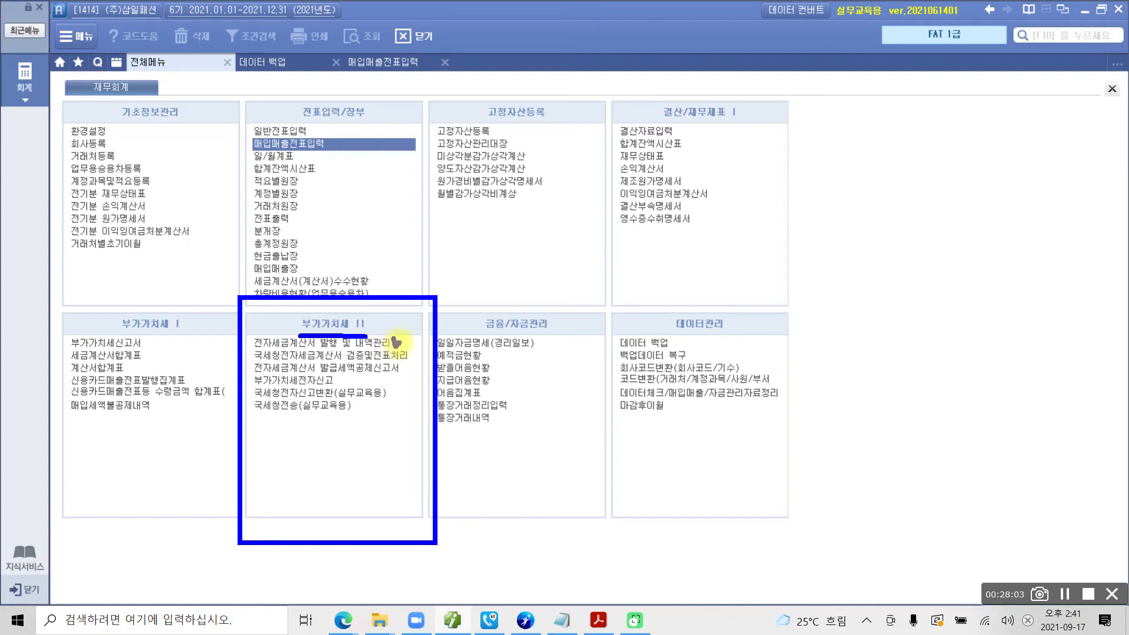
key("Escape")
left_click(270, 343)
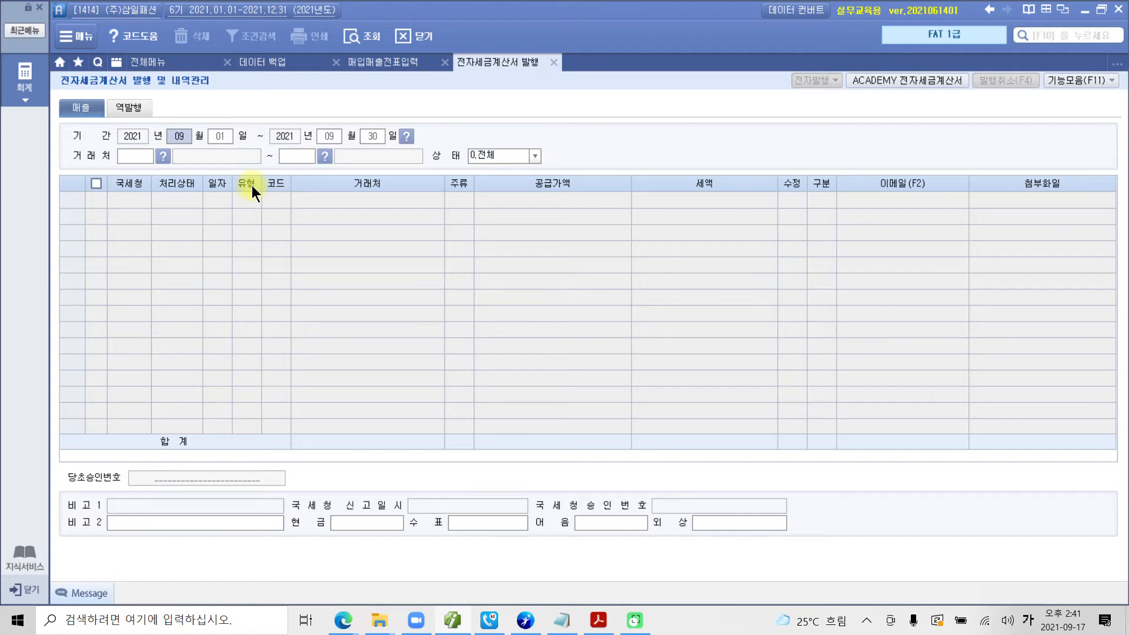
Step: List the sales invoices for 2021-07-10 to 2021-07-10 with the 거래처 range 처음 to 끝
type("07100710")
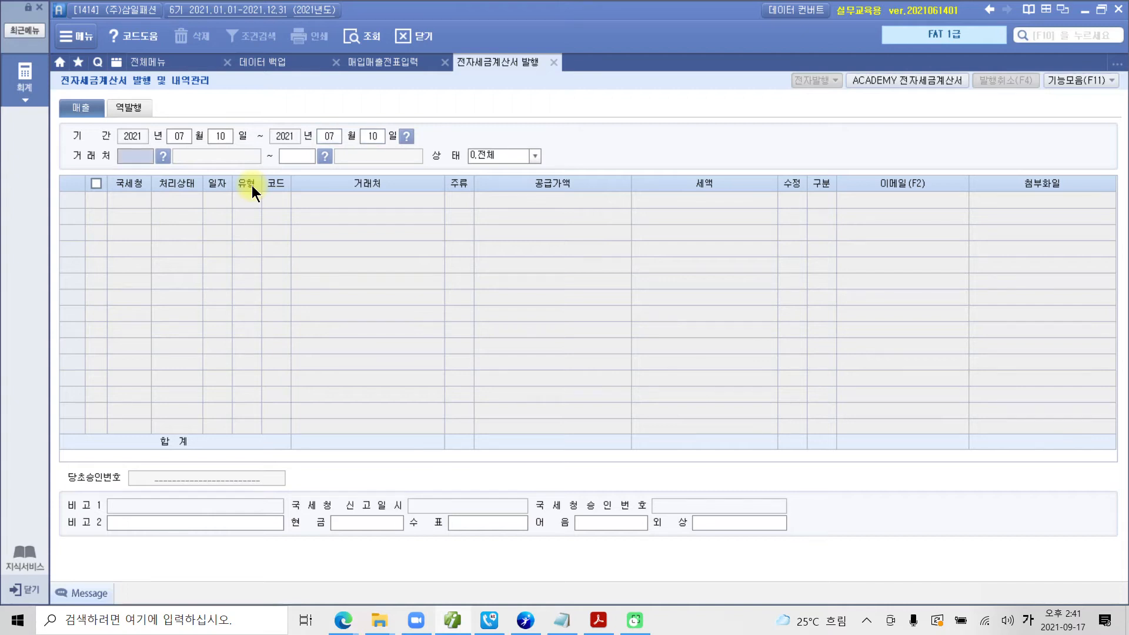
key("Return")
key("Return")
key("Return")
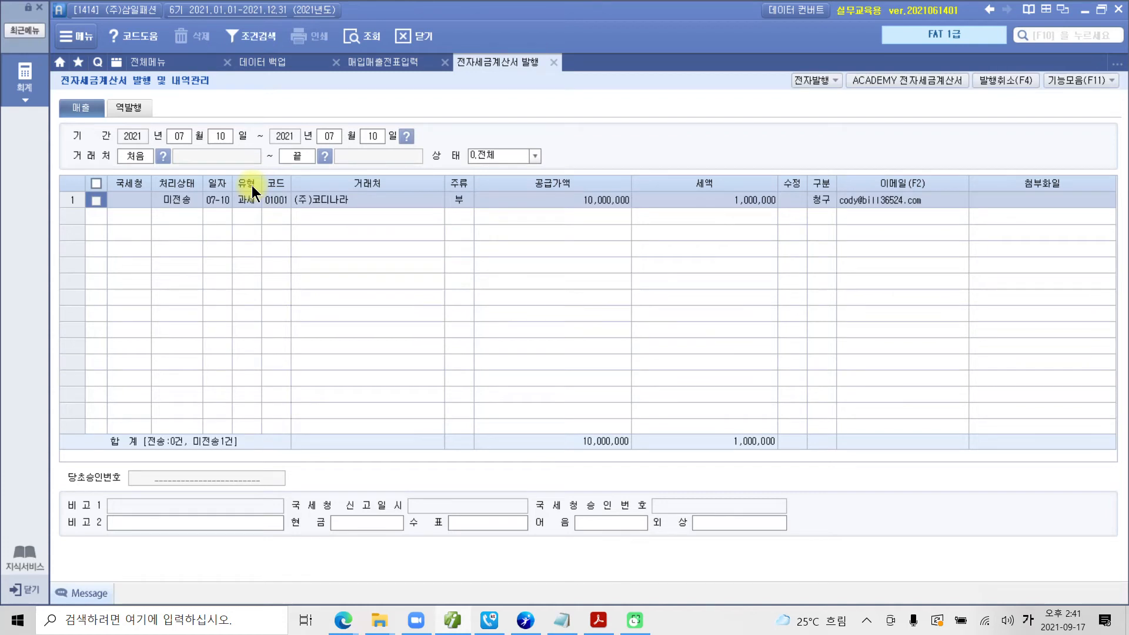
Step: Circle the 미전송 status in blue, underline the customer, 공급가액 and 세액, mark the e-mail field, and clear the marks
mouse_move(180, 172)
left_mouse_down()
mouse_move(157, 212)
mouse_move(184, 171)
left_mouse_up()
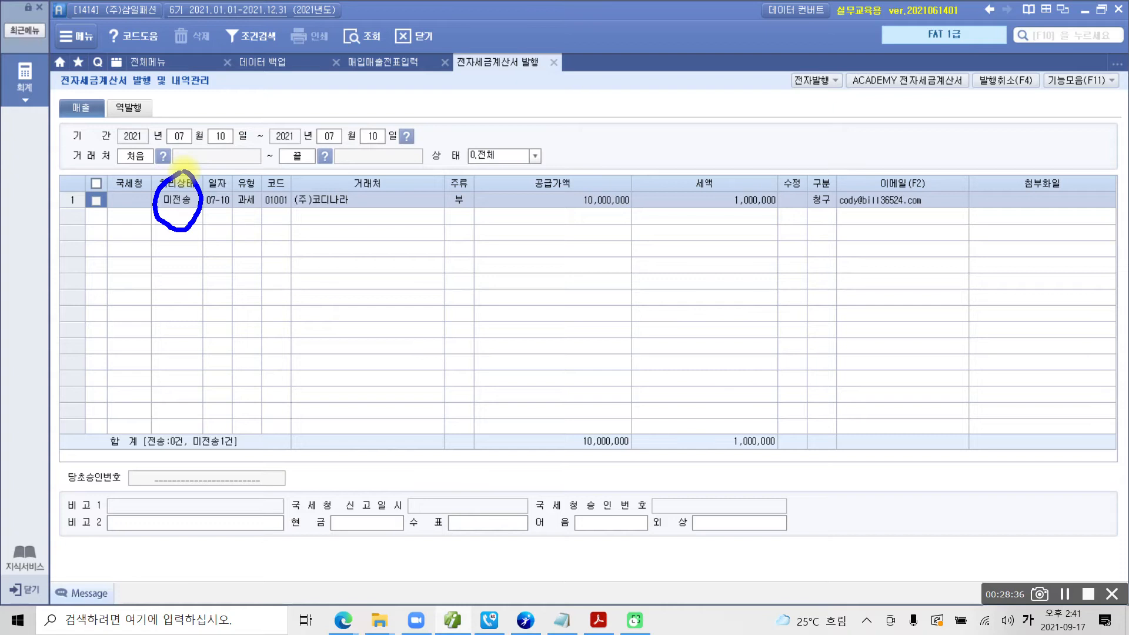
left_click_drag(536, 226, 618, 224)
left_click_drag(712, 223, 775, 222)
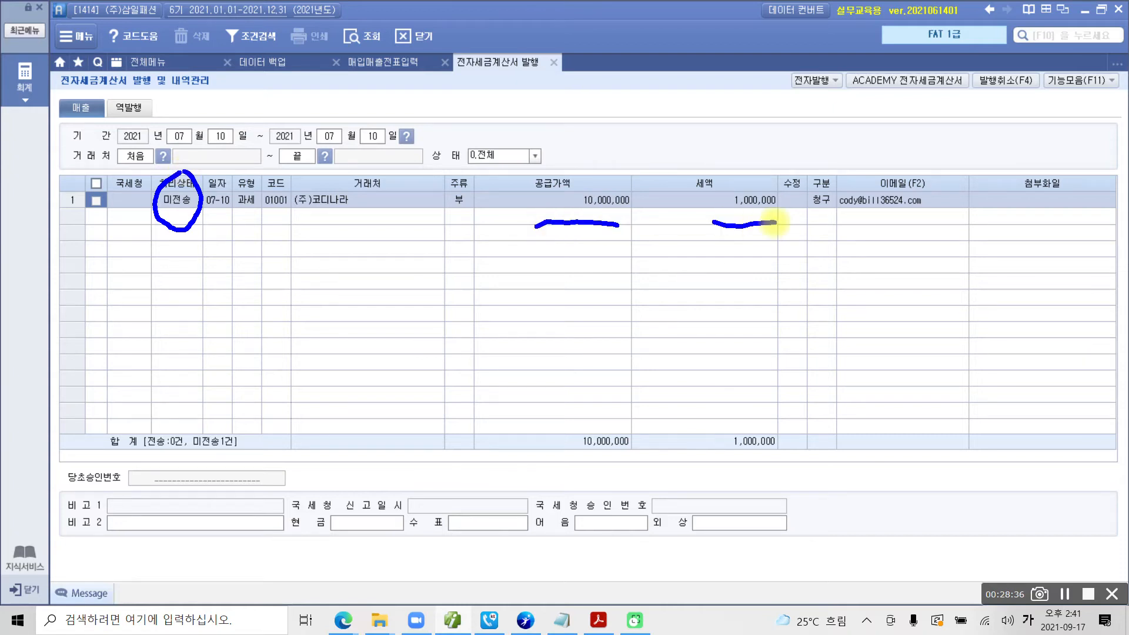
left_click_drag(285, 218, 368, 218)
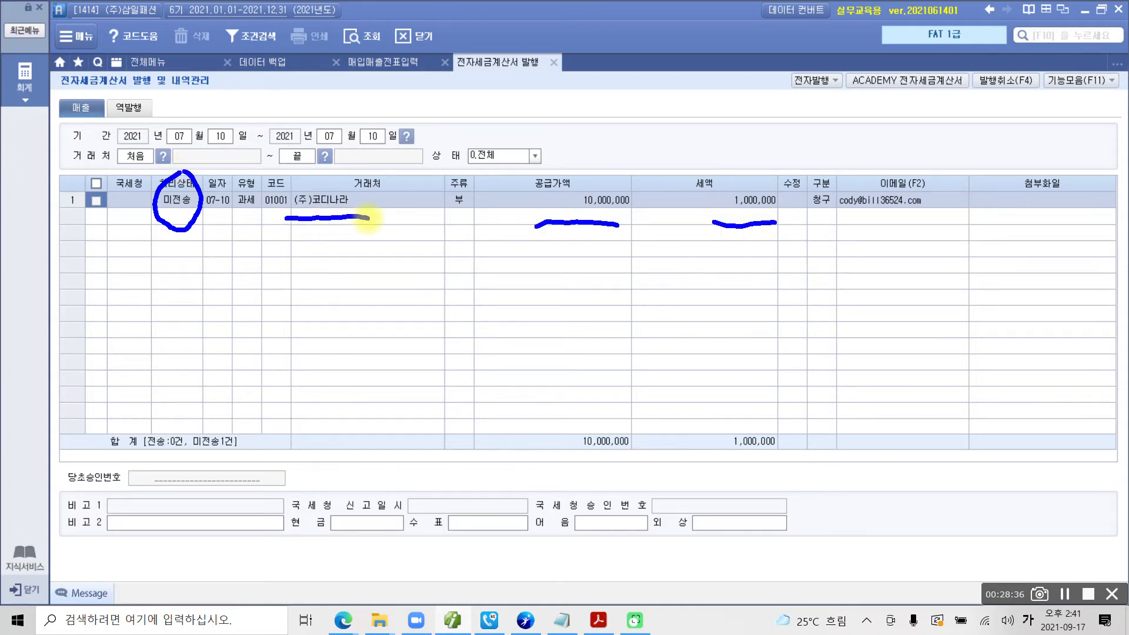
mouse_move(924, 231)
left_mouse_down()
mouse_move(864, 237)
mouse_move(937, 167)
mouse_move(939, 229)
left_mouse_up()
mouse_move(926, 301)
left_mouse_down()
mouse_move(936, 267)
mouse_move(904, 329)
left_mouse_up()
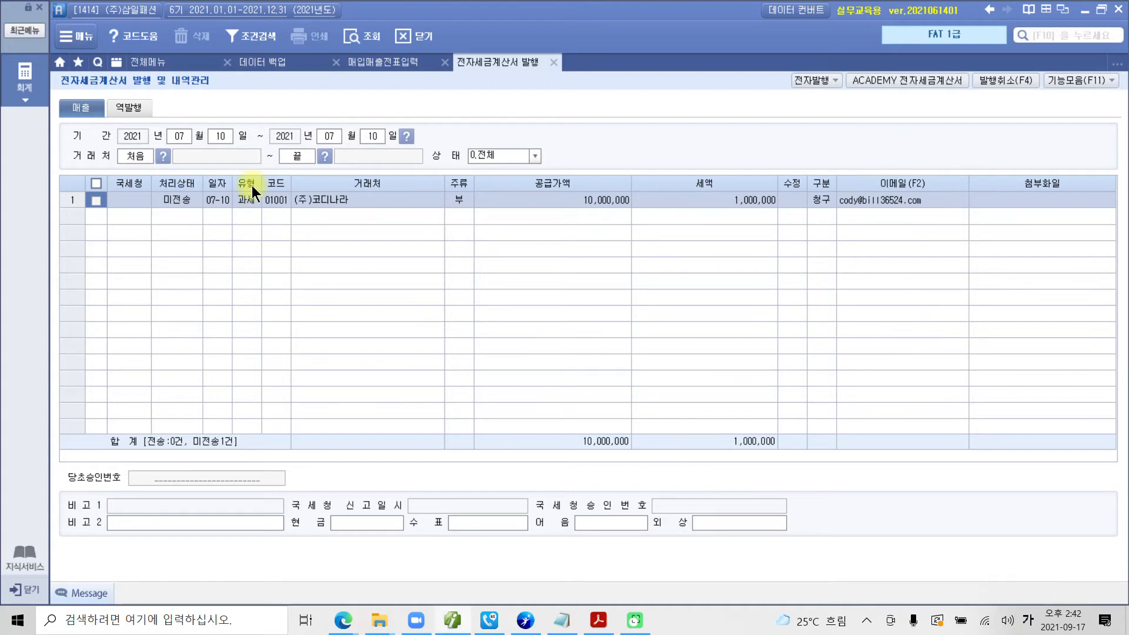
Step: Underline 미전송 and circle the blank 국세청 field in blue, clear the marks, and select the (주)코디나라 invoice row
left_click_drag(146, 221, 199, 221)
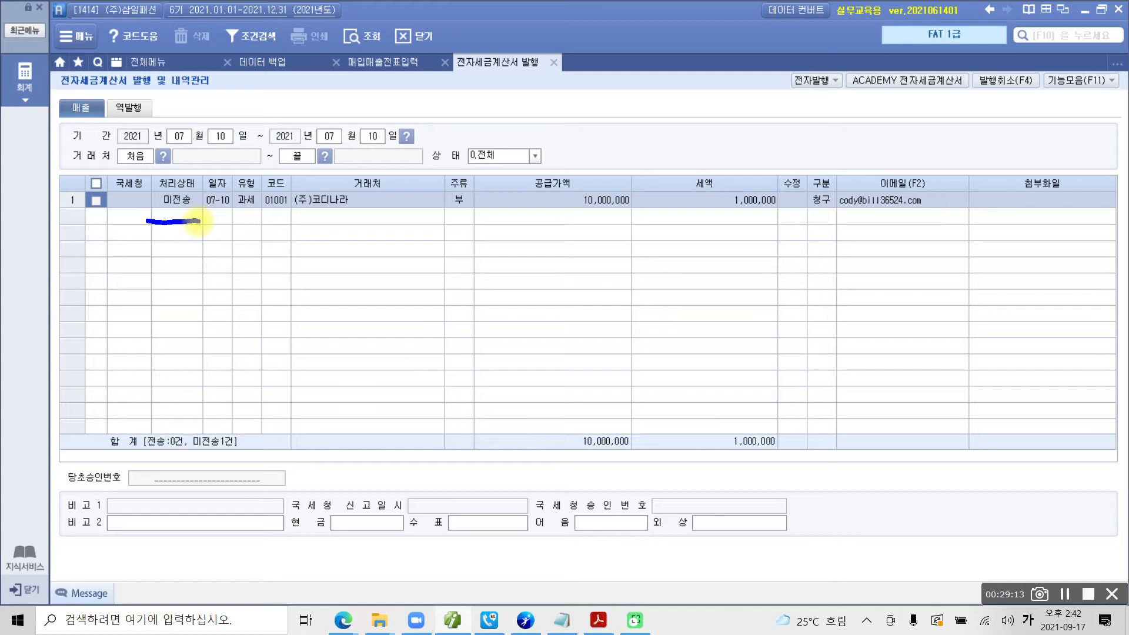
left_click_drag(121, 219, 126, 224)
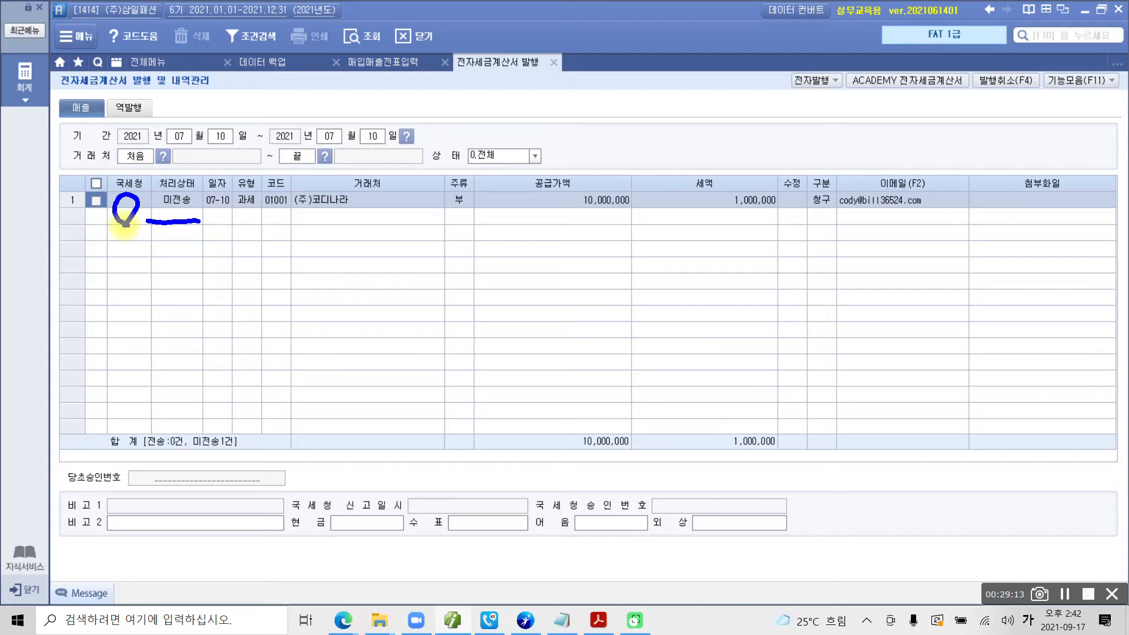
key("Escape")
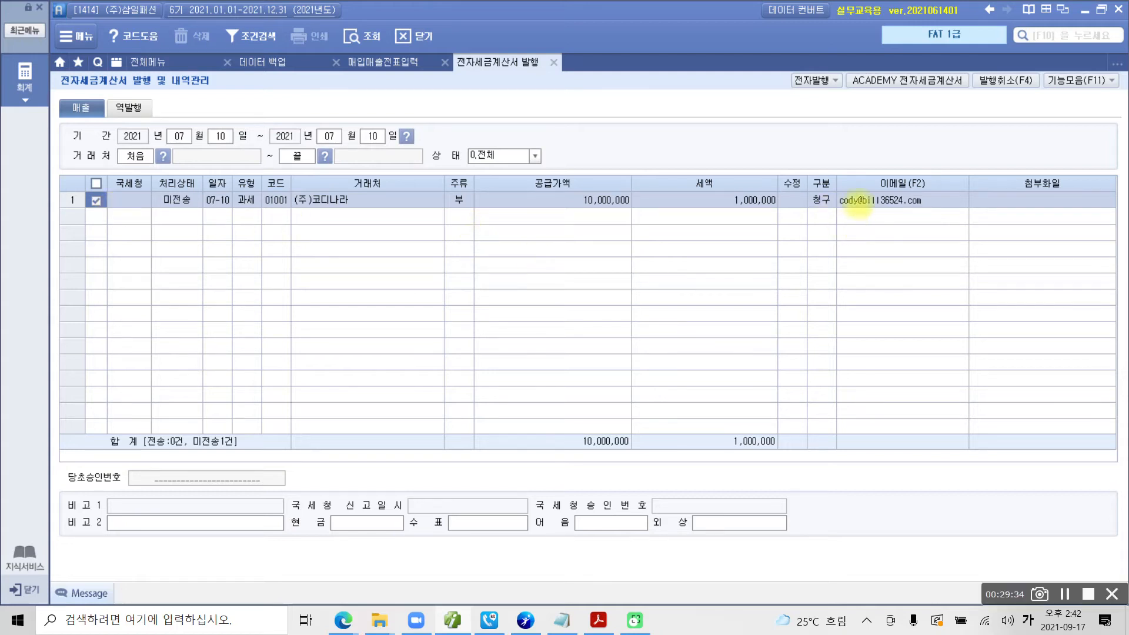
Step: Box 전자발행 and ACADEMY 전자세금계산서 in blue, number them 1 and 2 with circled digits, and clear the marks
left_click_drag(798, 75, 840, 108)
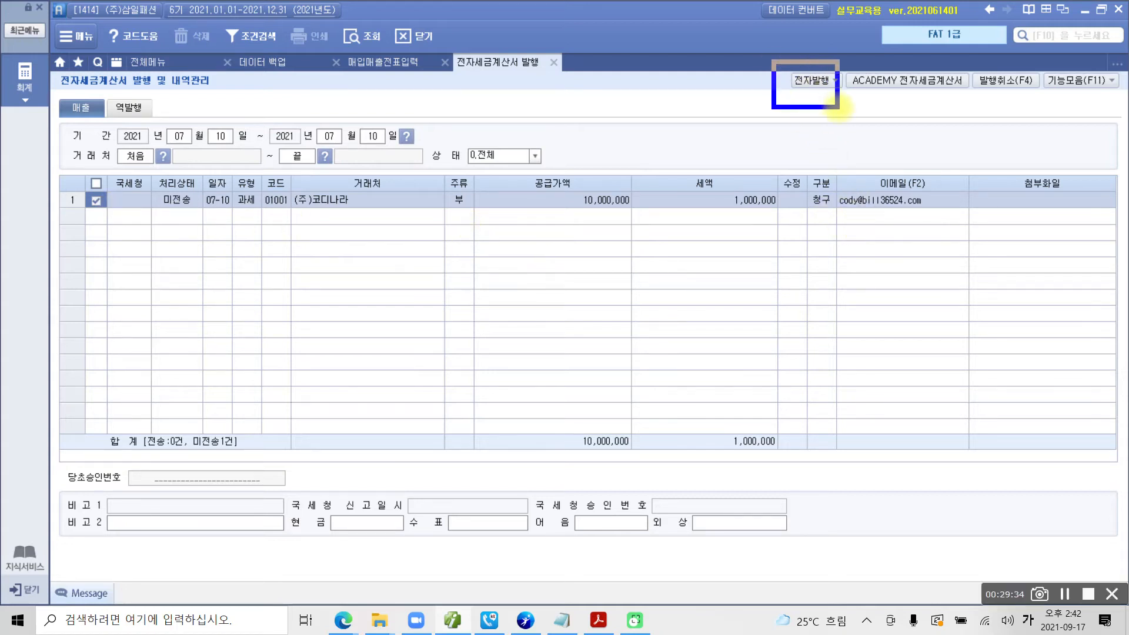
left_click_drag(848, 65, 970, 107)
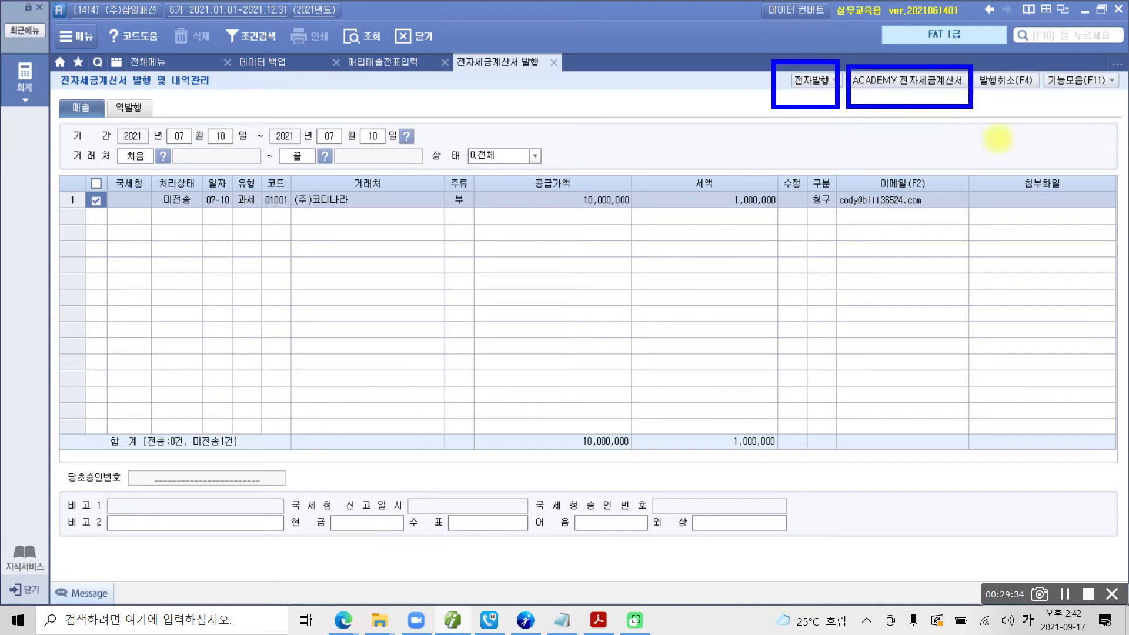
mouse_move(782, 119)
left_mouse_down()
mouse_move(767, 149)
mouse_move(782, 112)
mouse_move(795, 162)
left_mouse_up()
left_click_drag(900, 134, 939, 160)
mouse_move(940, 174)
left_mouse_down()
mouse_move(891, 168)
mouse_move(959, 117)
mouse_move(950, 178)
left_mouse_up()
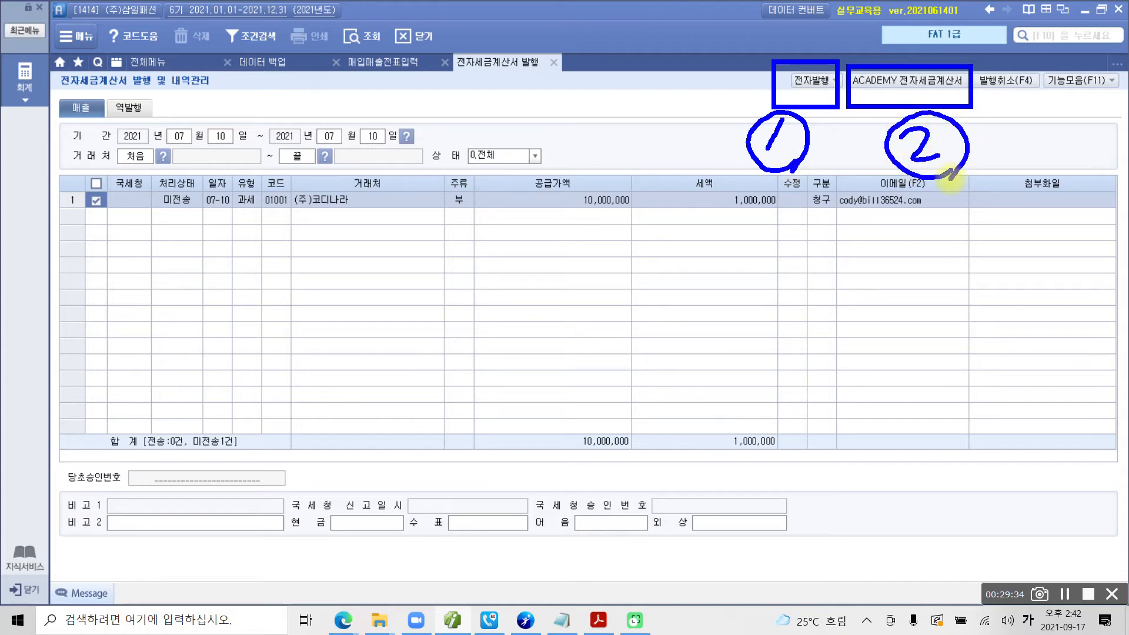
key("Escape")
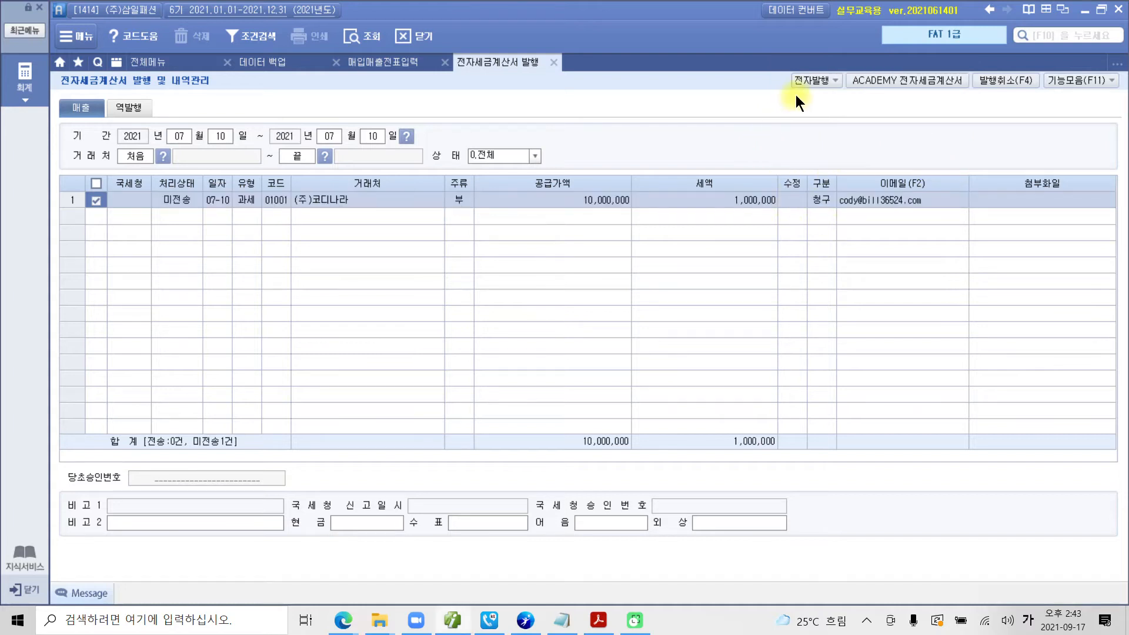
Step: Start 전자발행 for the selected (주)코디나라 invoice and confirm the prefilled login to open the invoice preview
left_click(797, 81)
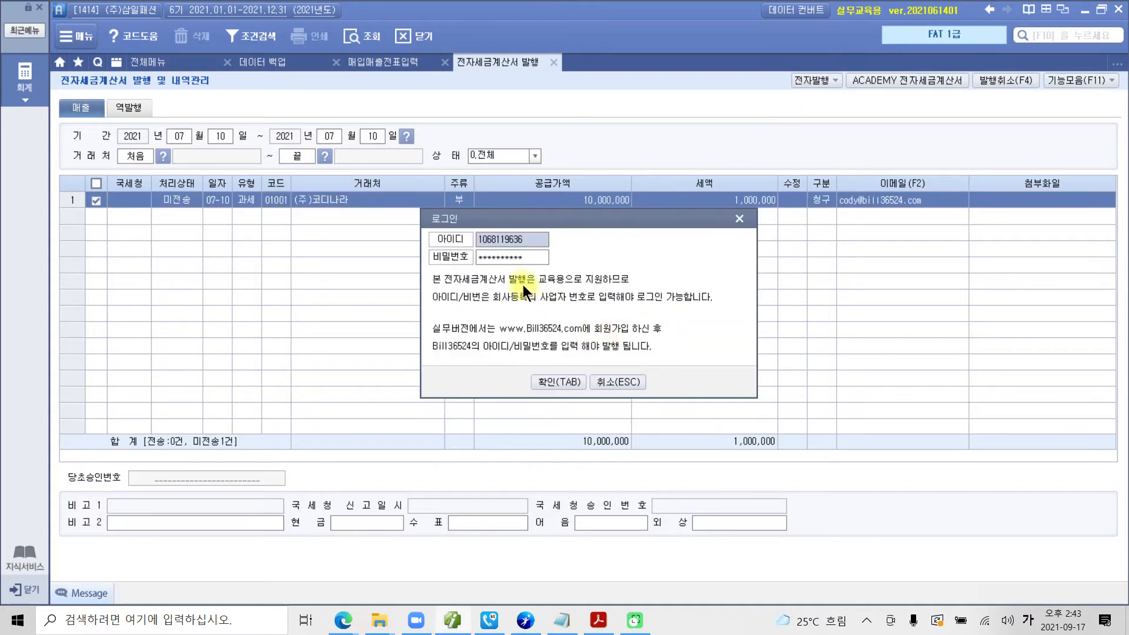
left_click_drag(500, 215, 499, 227)
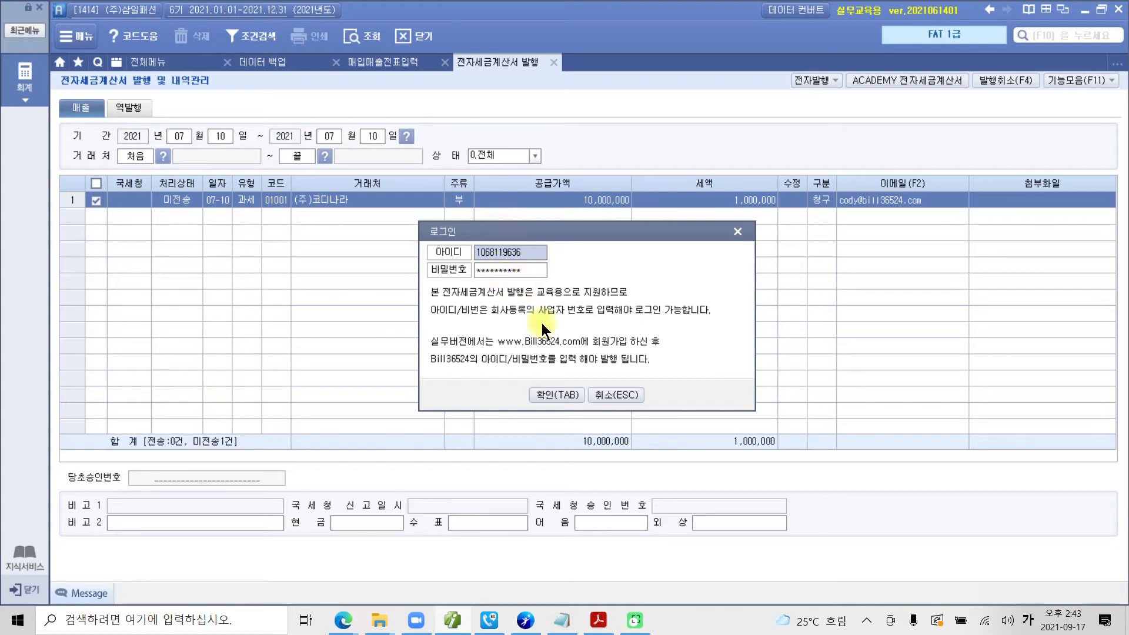
left_click(546, 391)
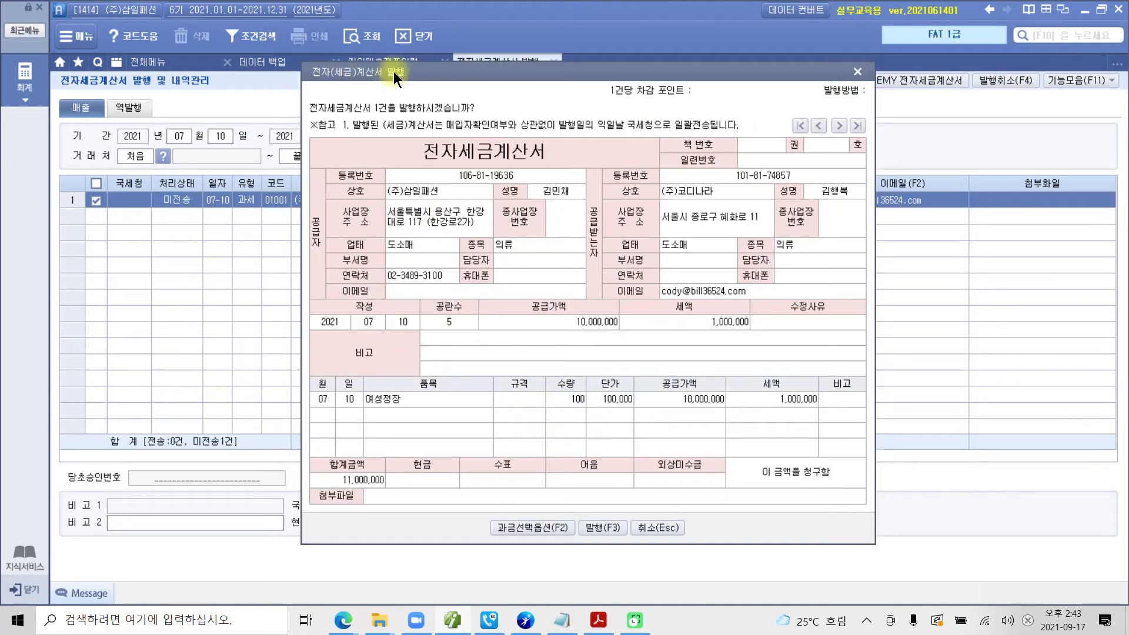
Step: Underline the issue question in blue, circle 국세청으로 일괄전송됩니다, and circle ACADEMY 전자세금계산서 with an arrow leading to it
left_click_drag(309, 116, 477, 116)
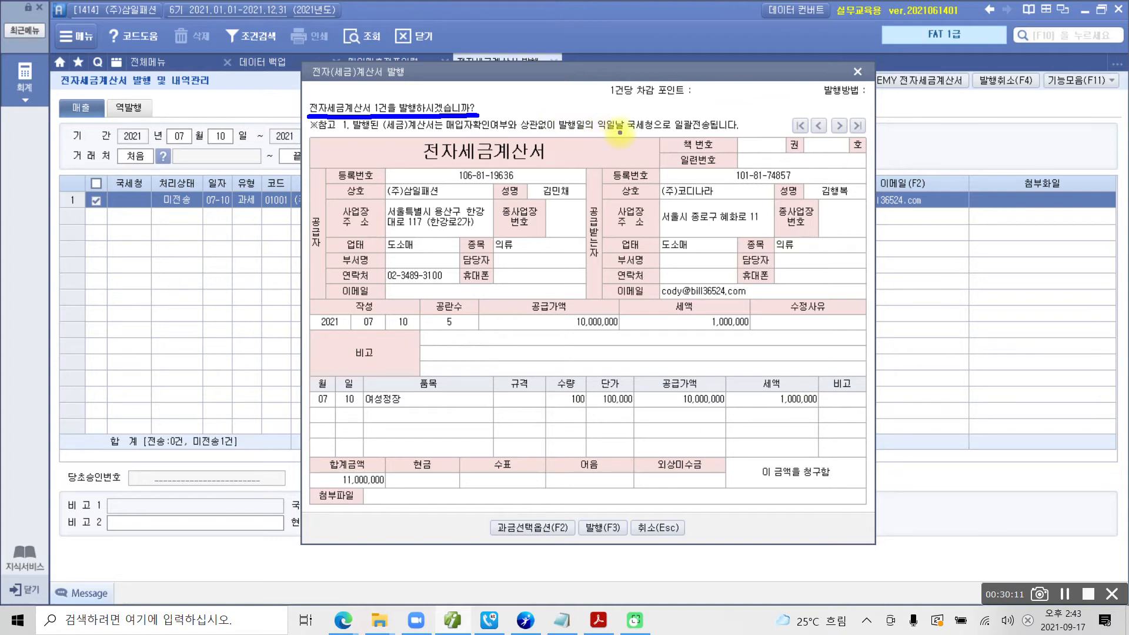
left_click_drag(624, 132, 743, 134)
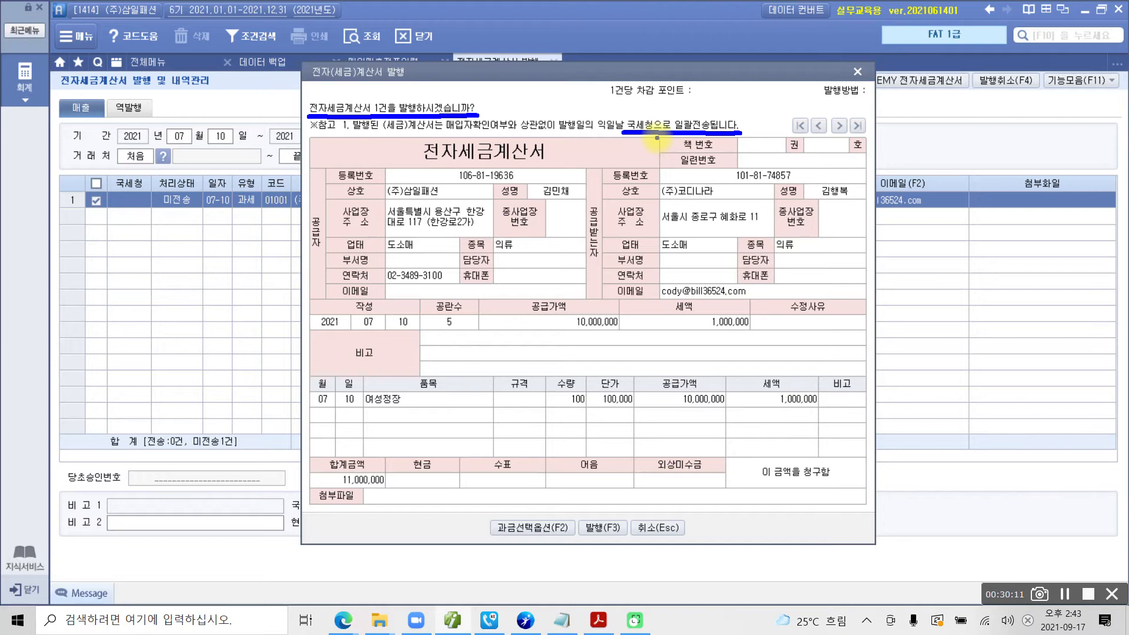
mouse_move(657, 138)
left_mouse_down()
mouse_move(688, 94)
mouse_move(683, 141)
left_mouse_up()
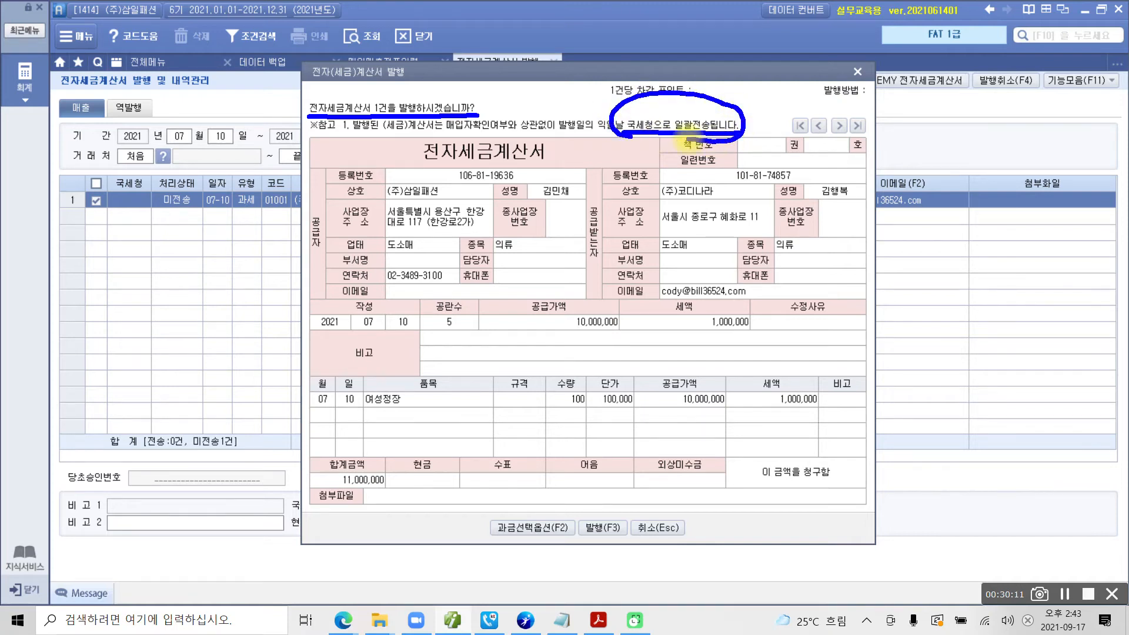
mouse_move(932, 117)
left_mouse_down()
mouse_move(948, 70)
mouse_move(943, 113)
left_mouse_up()
left_click_drag(901, 284, 931, 109)
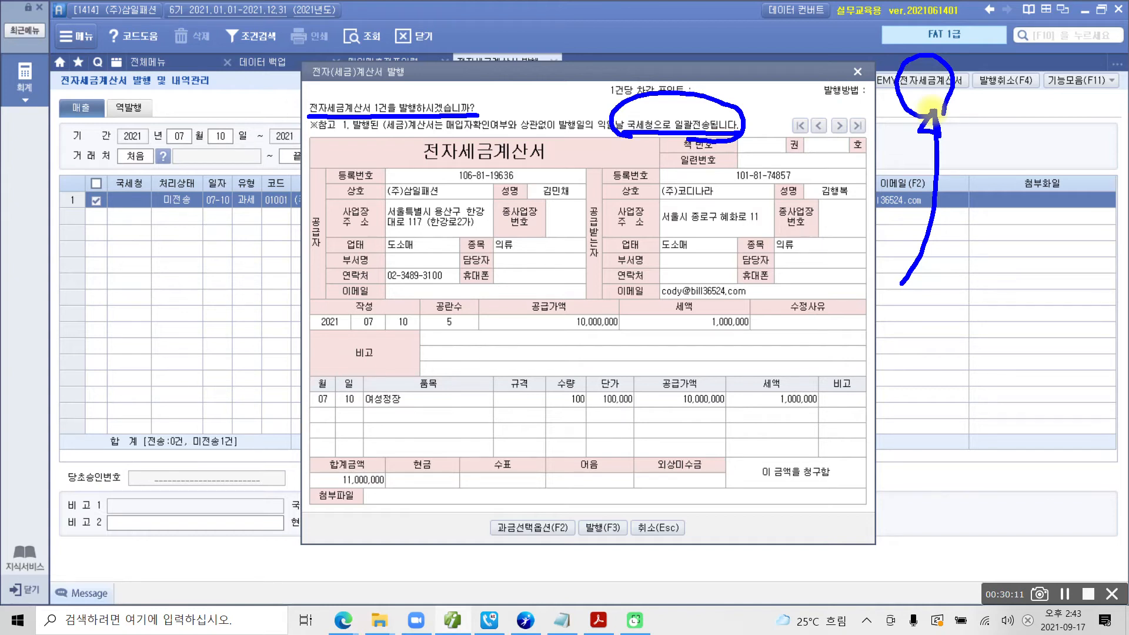
Step: Circle the supplier, buyer, item and 외상미수금 areas in blue, cross 이 금액을 청구함, and clear the marks
mouse_move(430, 316)
left_mouse_down()
mouse_move(382, 307)
mouse_move(521, 188)
mouse_move(457, 306)
left_mouse_up()
mouse_move(779, 307)
left_mouse_down()
mouse_move(638, 222)
mouse_move(850, 224)
mouse_move(810, 300)
left_mouse_up()
mouse_move(566, 455)
left_mouse_down()
mouse_move(379, 400)
mouse_move(794, 367)
mouse_move(499, 448)
left_mouse_up()
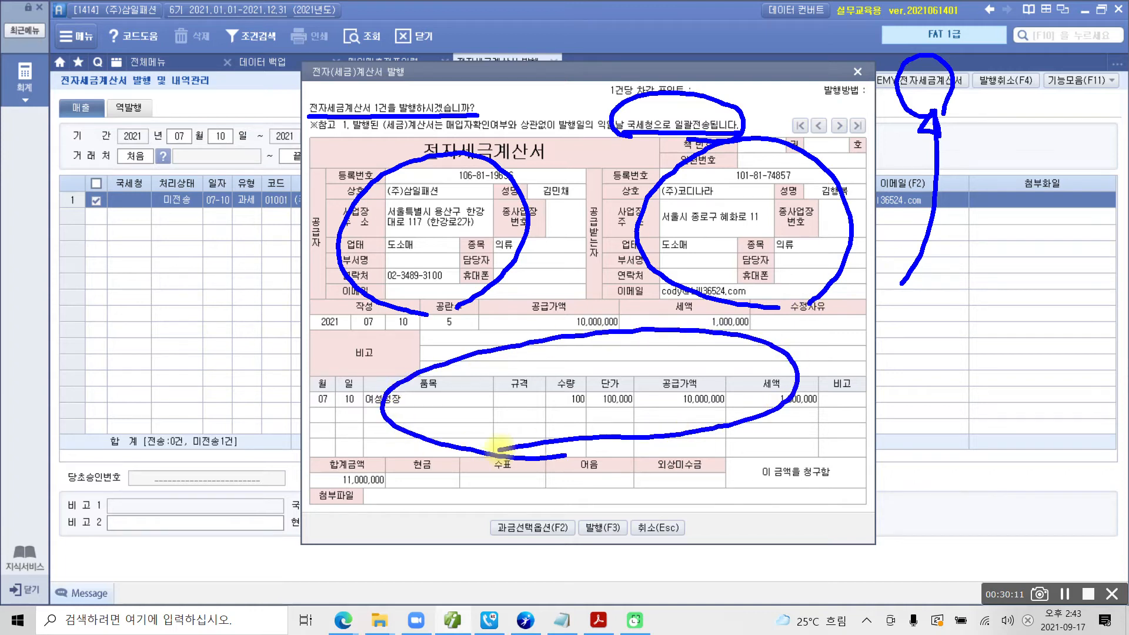
mouse_move(694, 494)
left_mouse_down()
mouse_move(681, 461)
mouse_move(687, 497)
left_mouse_up()
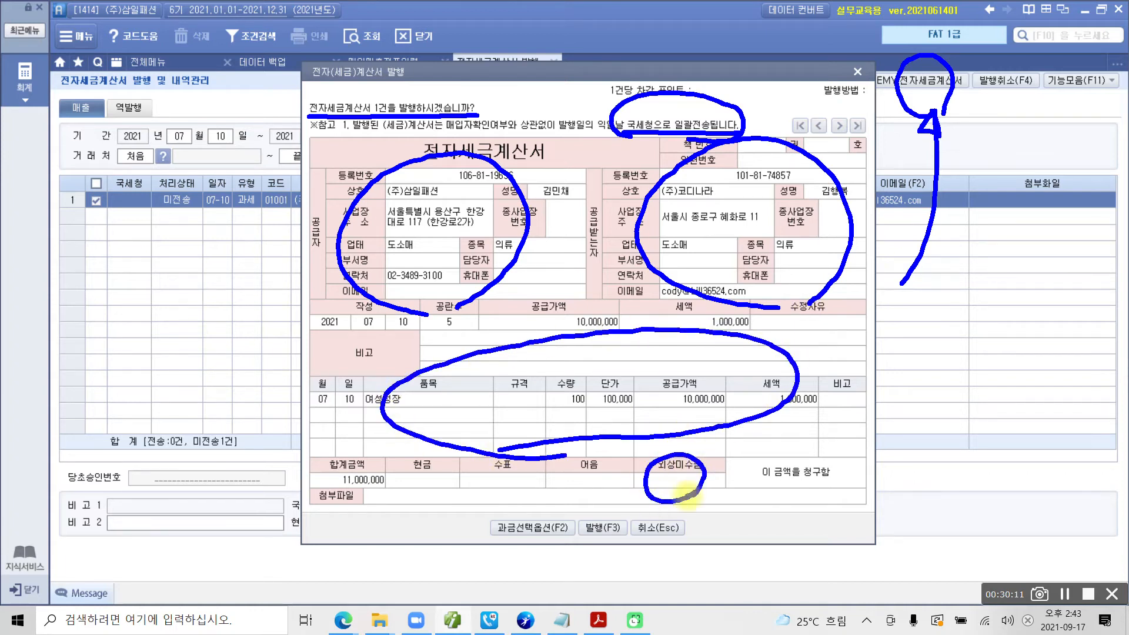
mouse_move(797, 474)
left_mouse_down()
mouse_move(772, 496)
mouse_move(798, 492)
left_mouse_up()
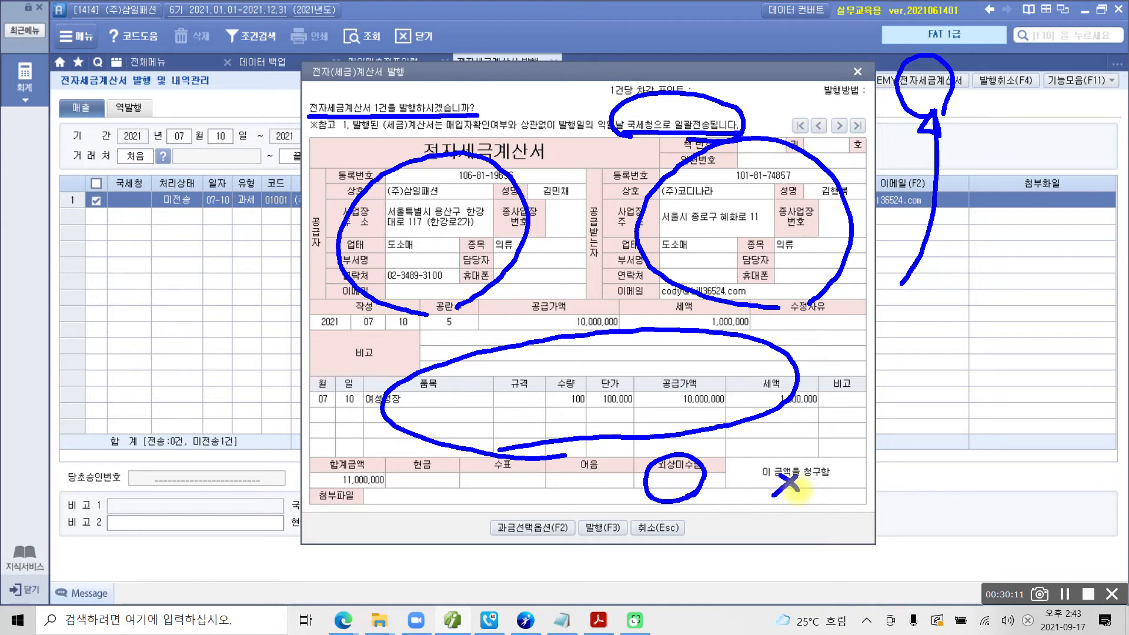
key("Escape")
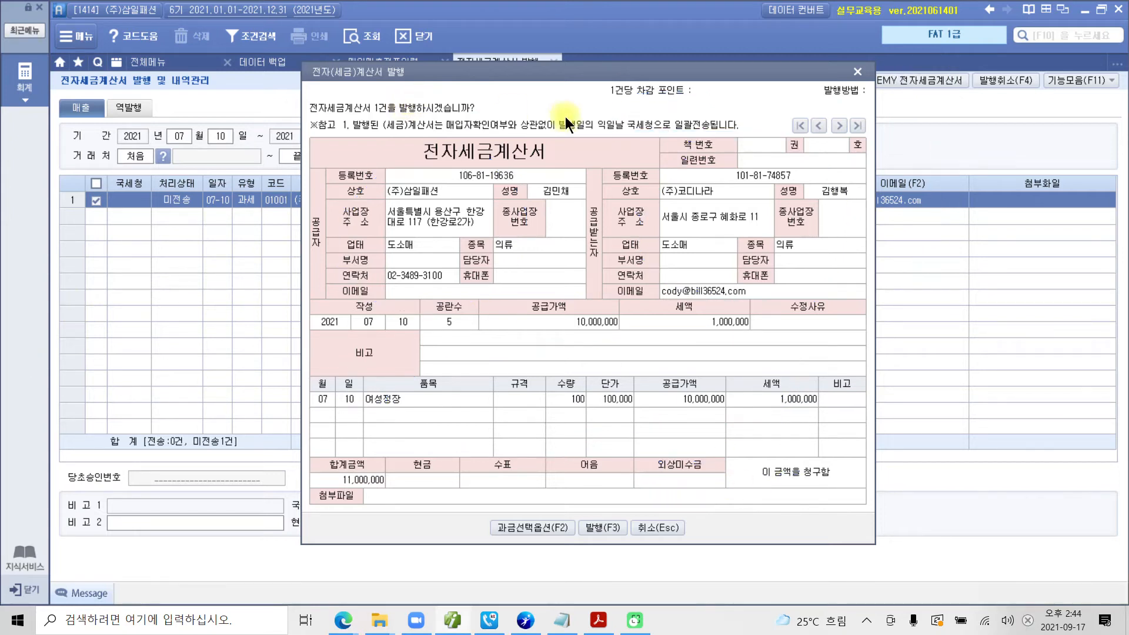
Step: Cancel the invoice preview and enter 11,000,000 as the invoice's 외상 amount, briefly boxing that field in blue
left_click(666, 523)
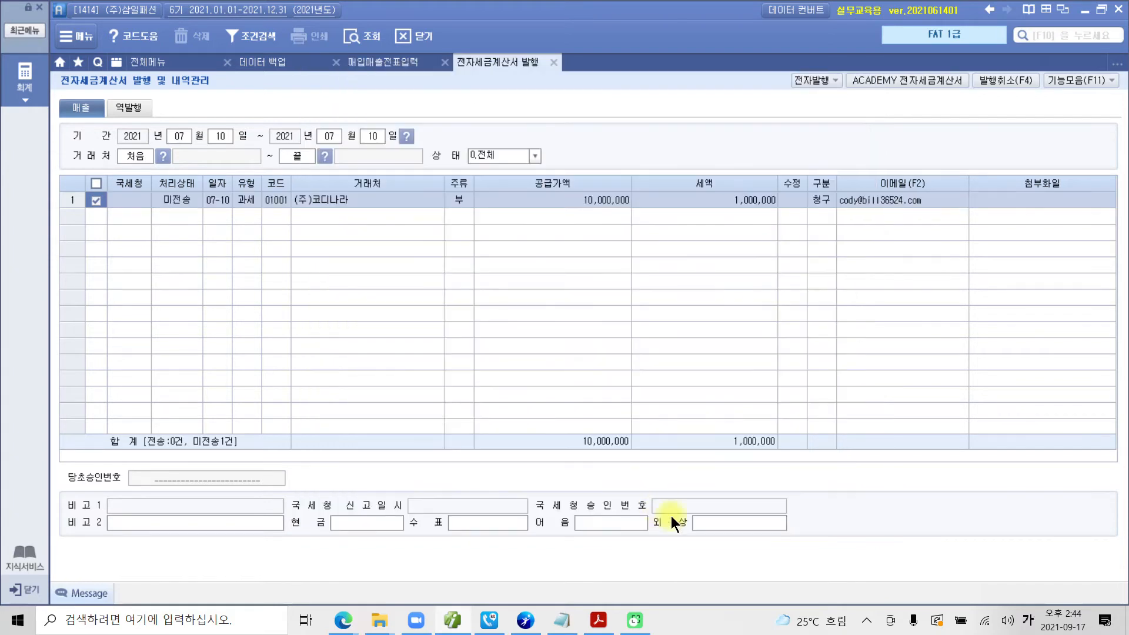
left_click(709, 524)
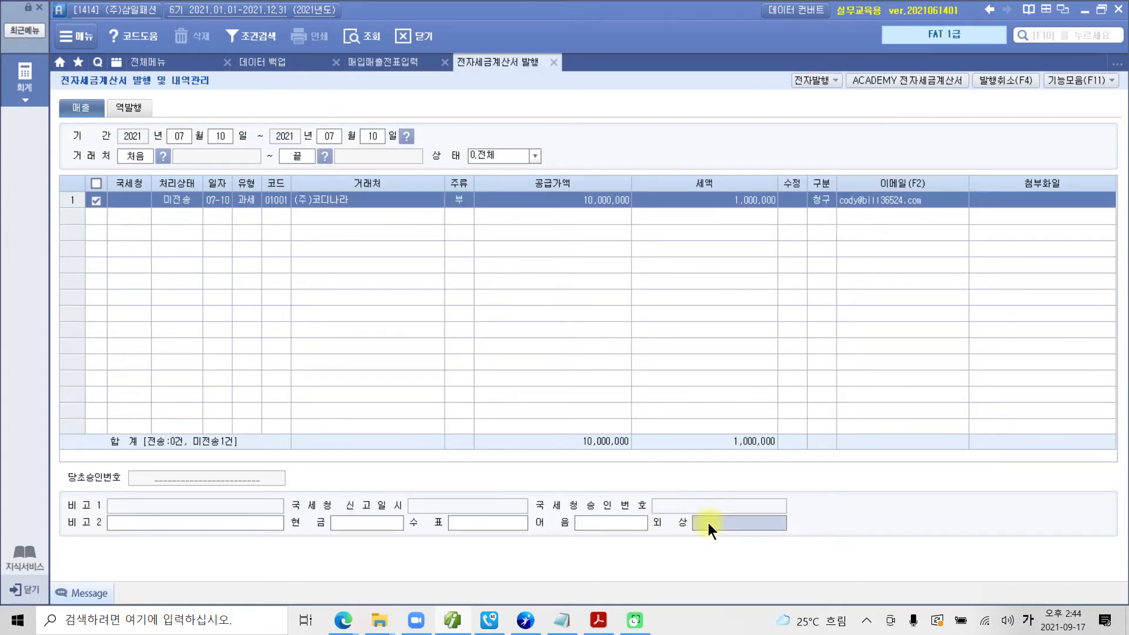
mouse_move(670, 501)
left_mouse_down()
mouse_move(747, 539)
mouse_move(794, 544)
left_mouse_up()
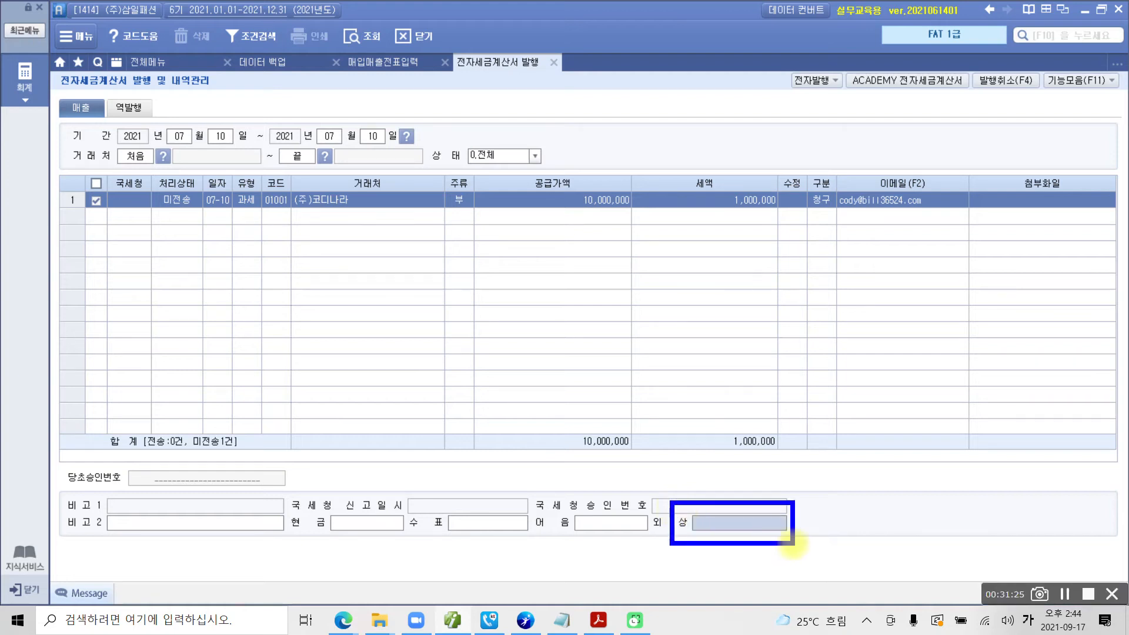
key("Escape")
type("11000000")
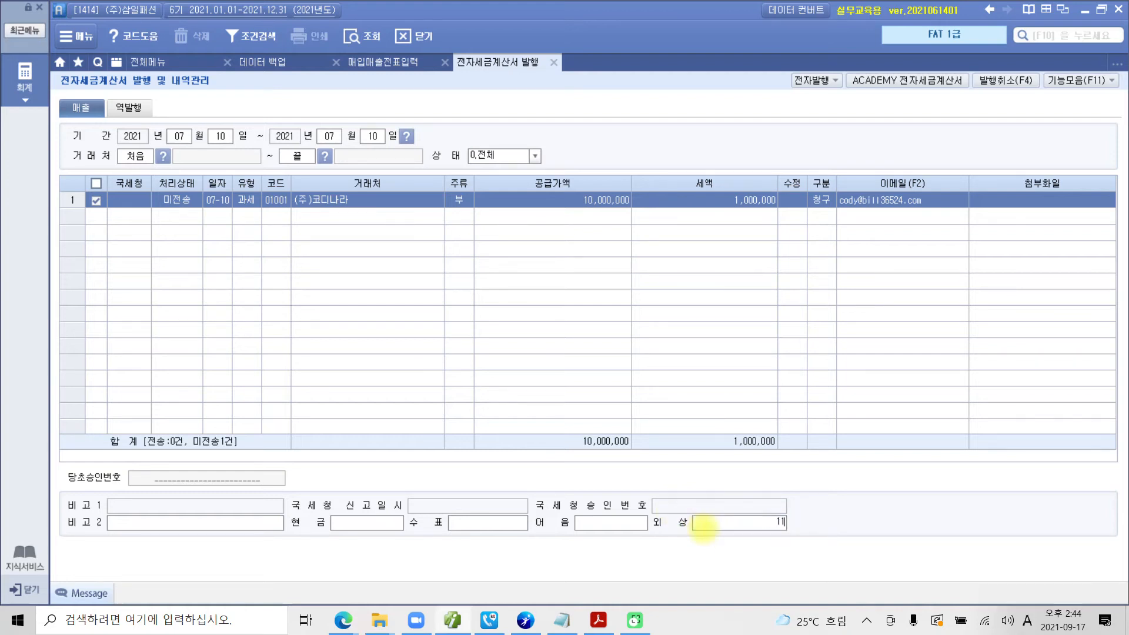
key("Return")
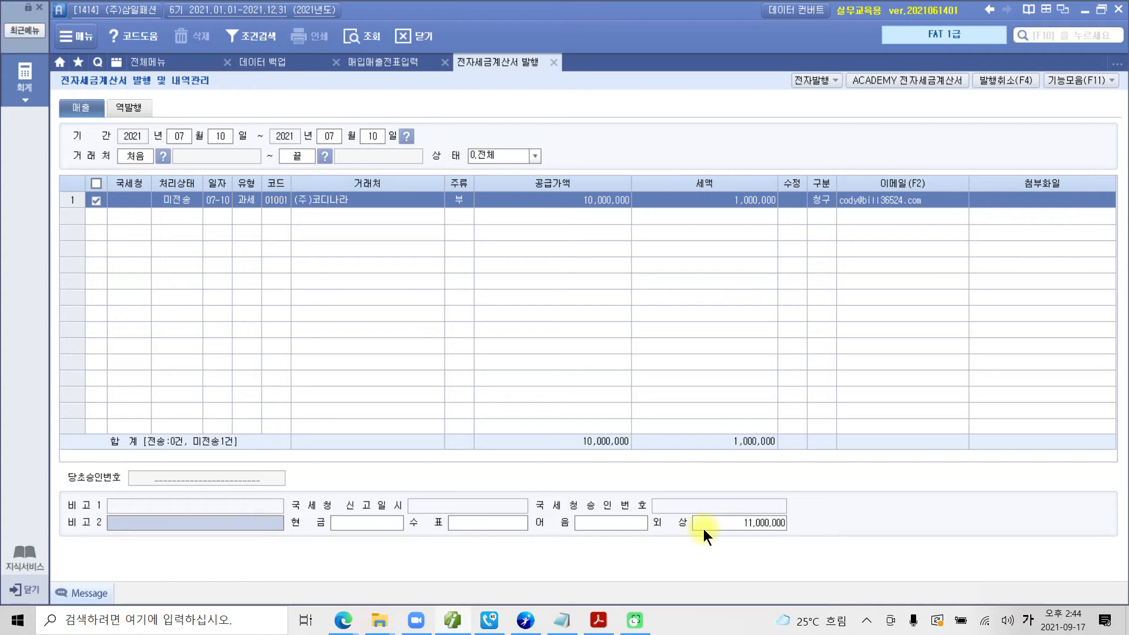
Step: Draw a large blue cross over the payment fields below the invoice list and clear it
key("ctrl+2")
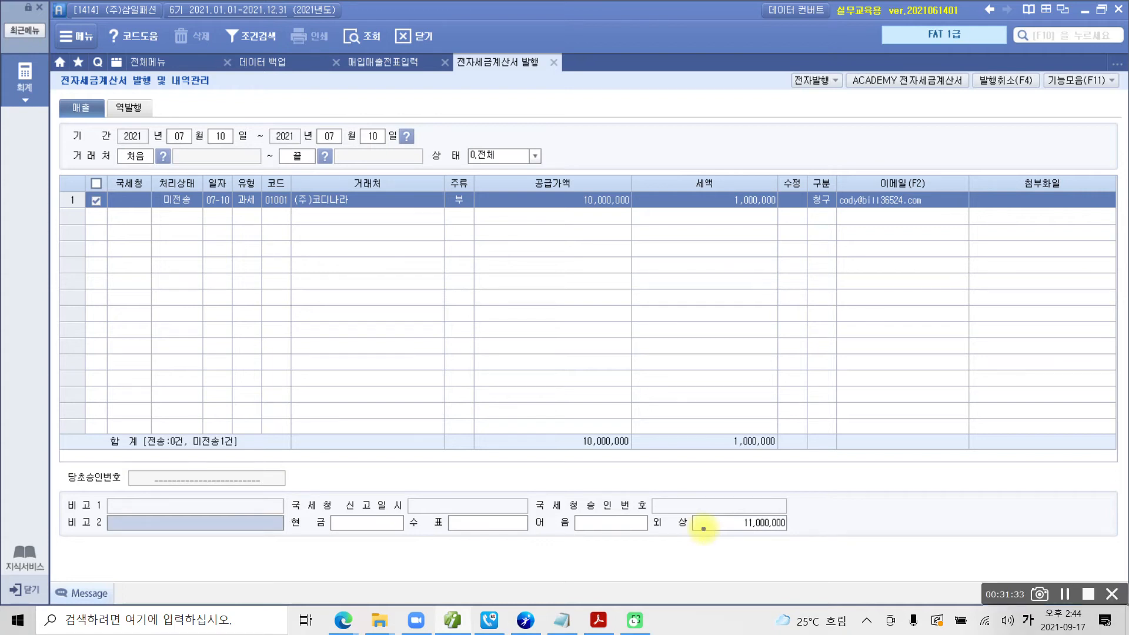
left_click_drag(618, 442, 500, 568)
left_click_drag(464, 442, 628, 563)
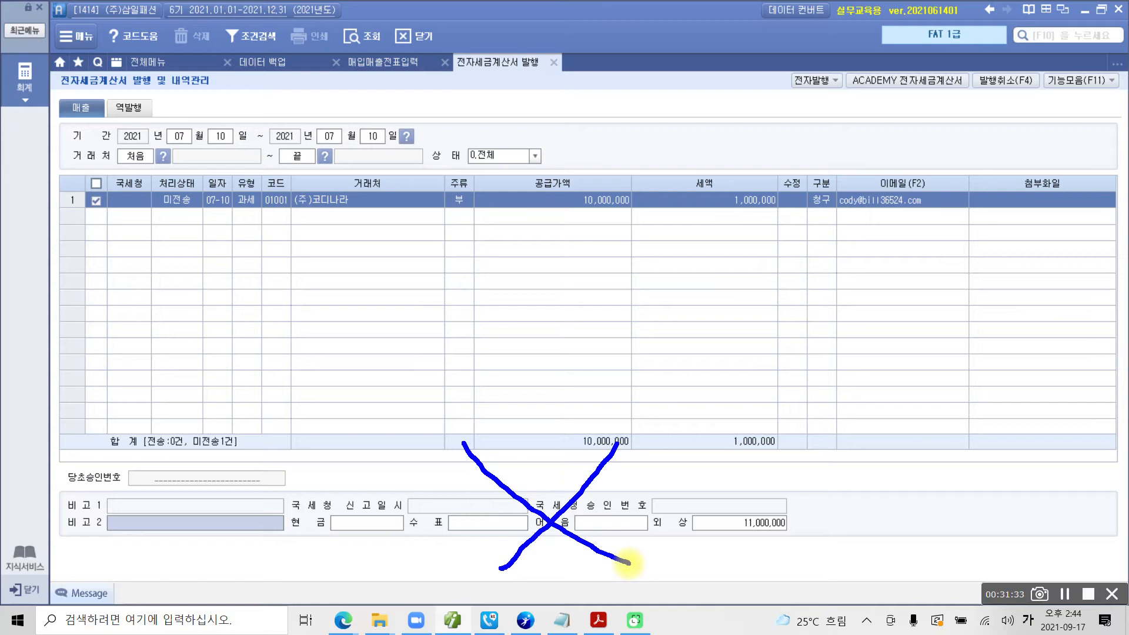
key("ctrl+2")
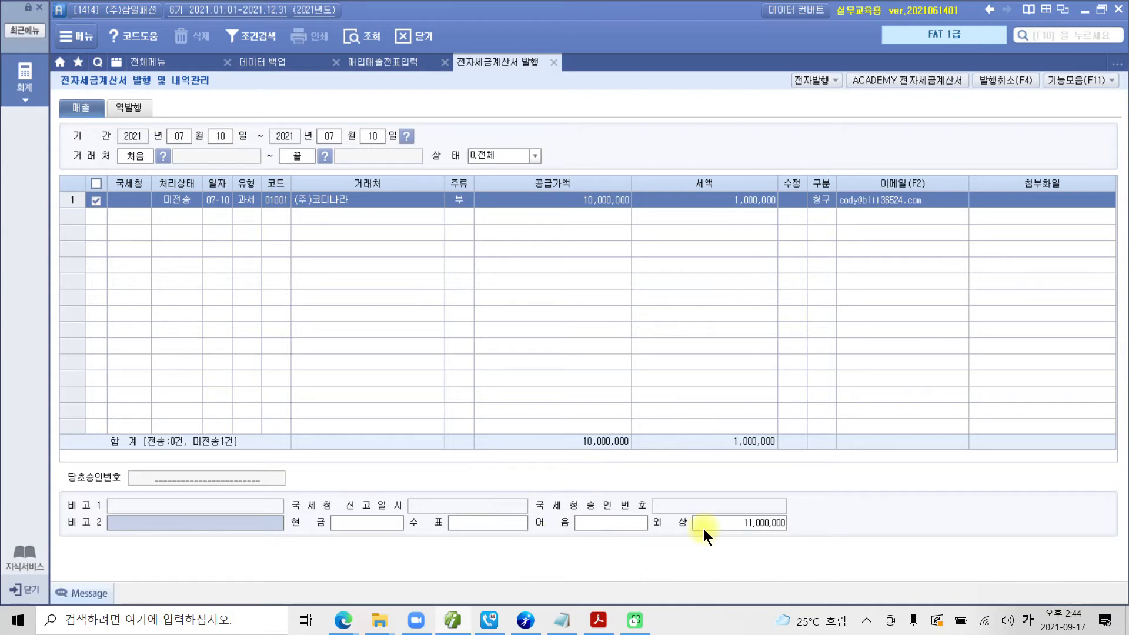
Step: Reopen the electronic invoice preview, box 외상미수금 and 합계금액 in blue, and underline and circle 이 금액을 청구함
left_click(813, 80)
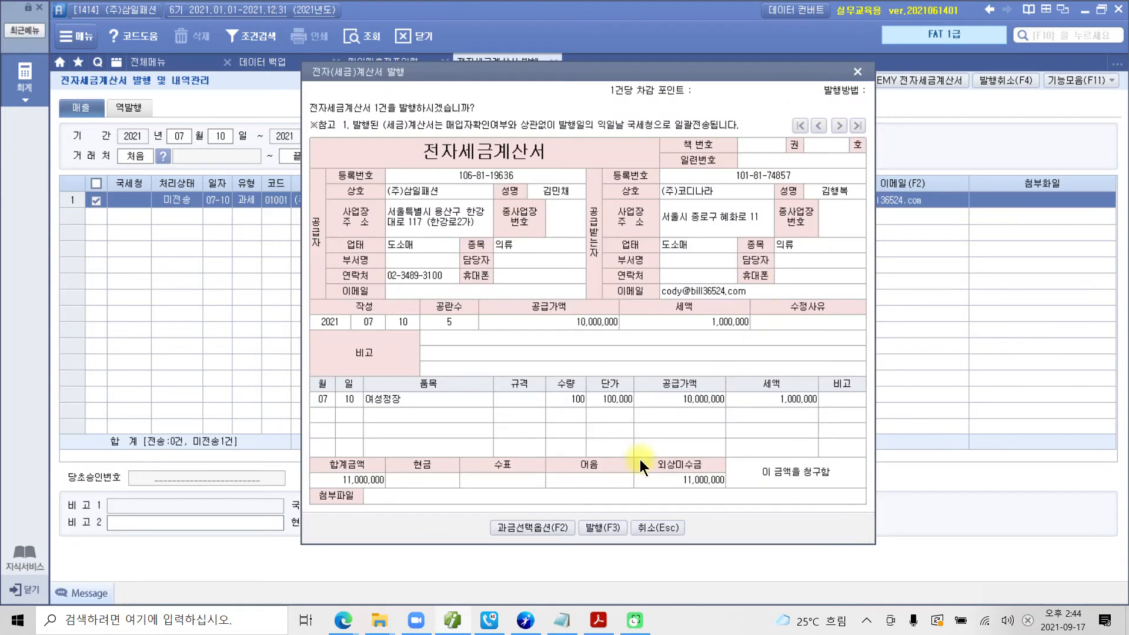
key("ctrl+2")
left_click_drag(758, 487, 837, 484)
left_click_drag(631, 453, 732, 495)
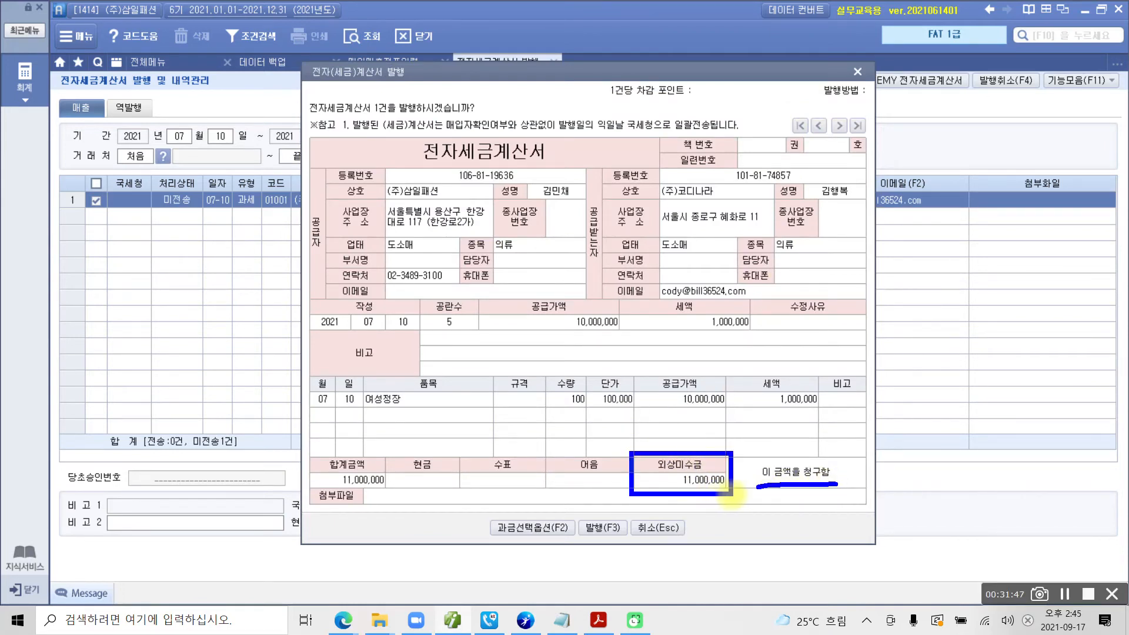
left_click_drag(322, 461, 385, 493)
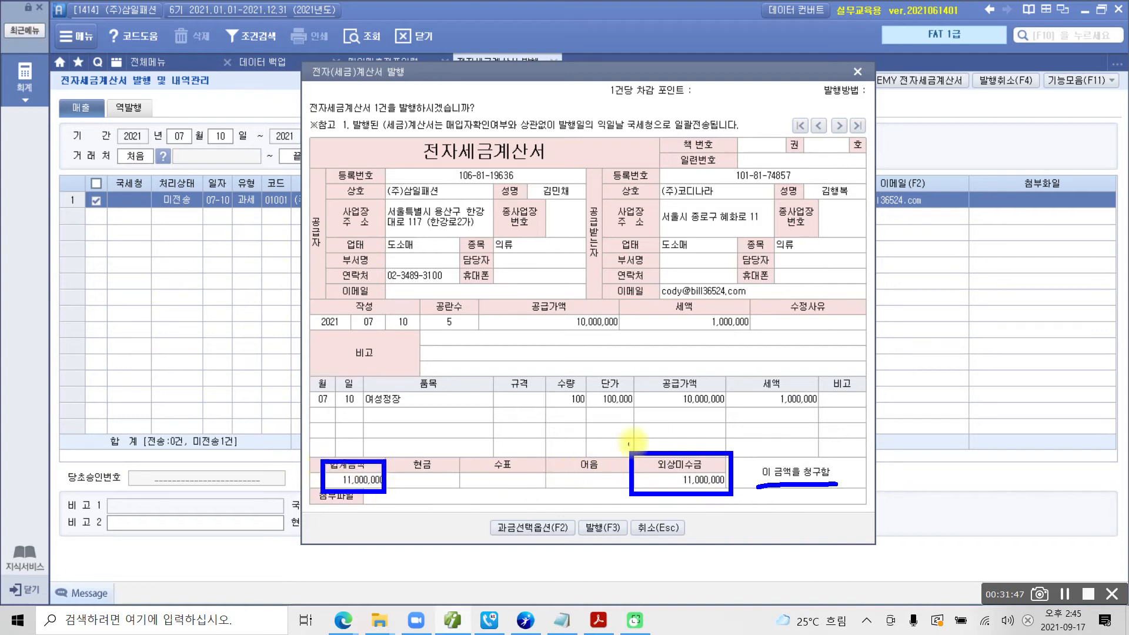
left_click_drag(636, 442, 646, 440)
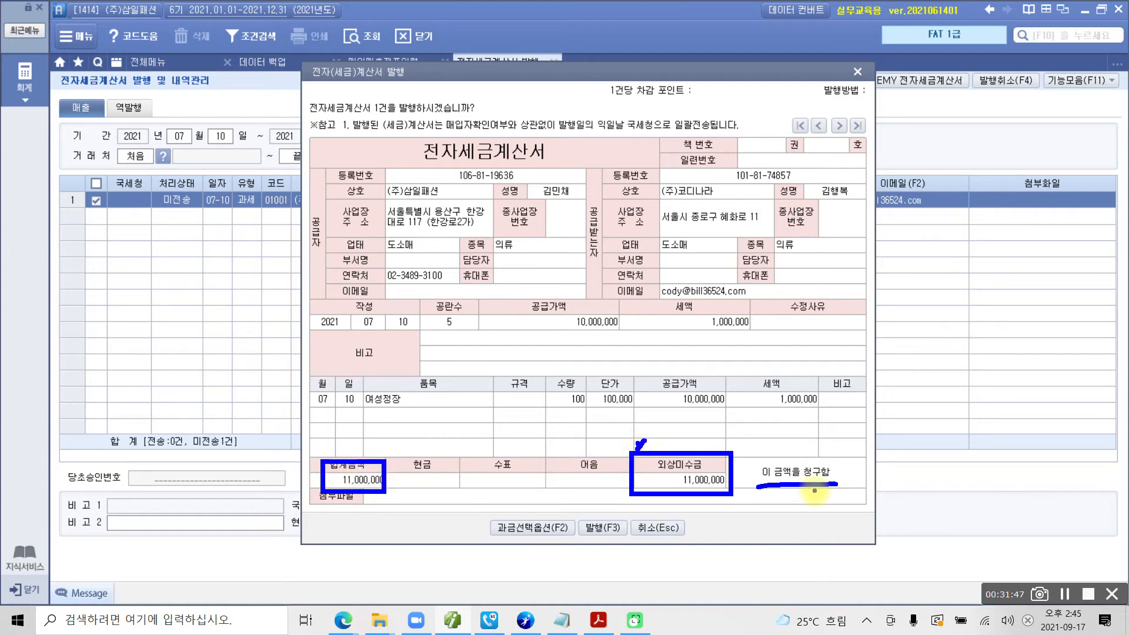
left_click_drag(846, 463, 779, 495)
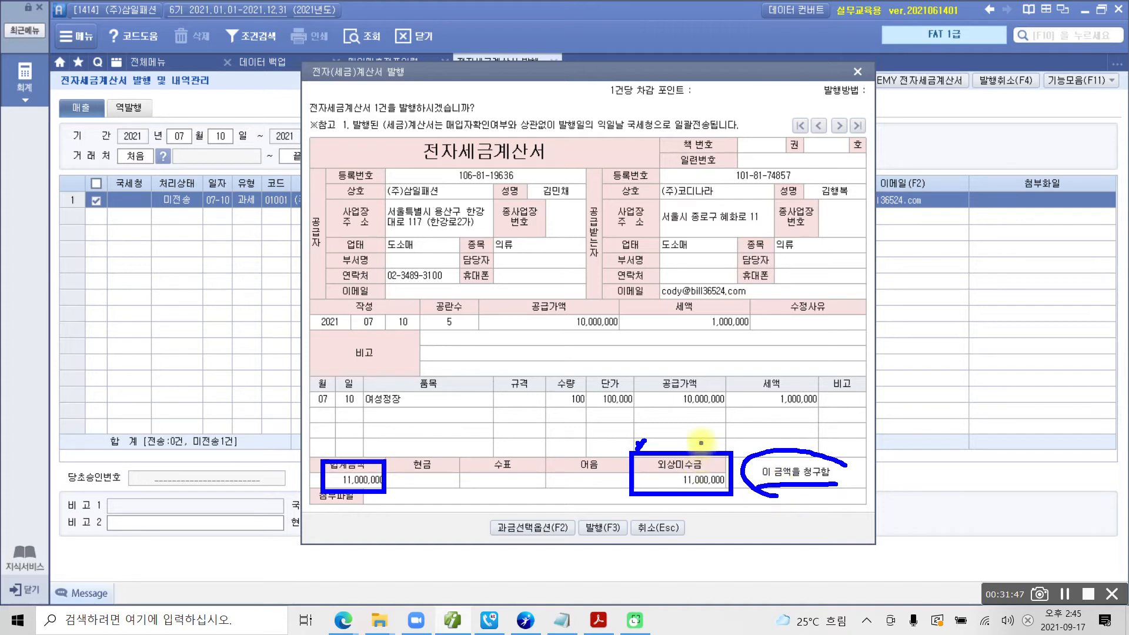
left_click_drag(703, 452, 716, 448)
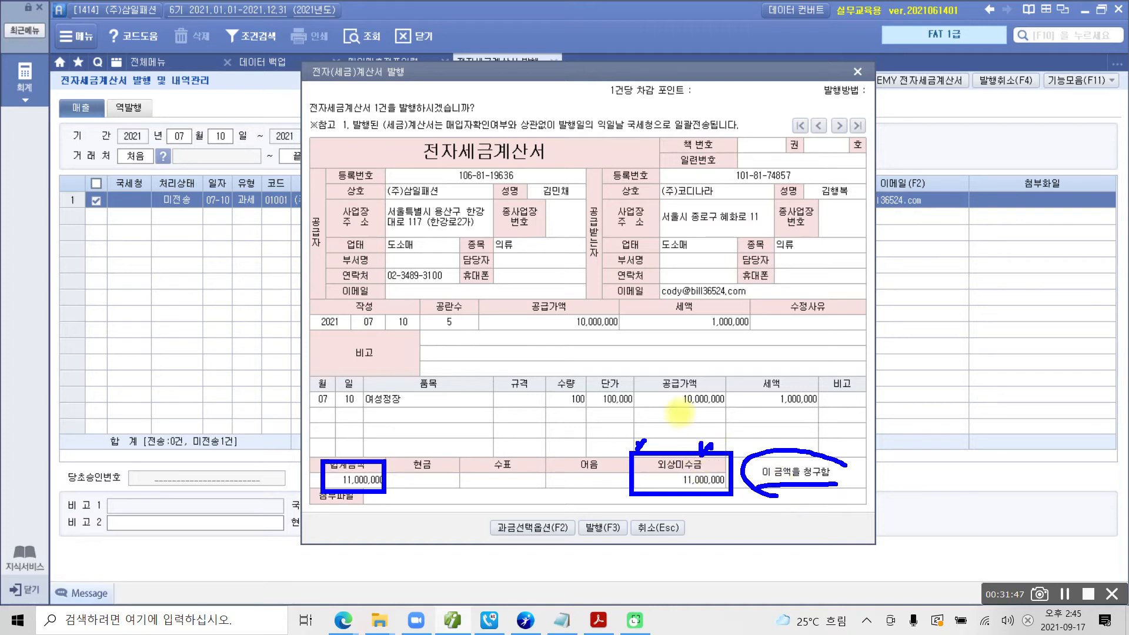
Step: Mark the supplier and buyer sections and the area around 비고 in blue, and clear the marks
mouse_move(468, 305)
left_mouse_down()
mouse_move(312, 217)
mouse_move(500, 282)
left_mouse_up()
left_click_drag(614, 245, 777, 286)
left_click_drag(624, 216, 798, 292)
mouse_move(356, 353)
left_mouse_down()
mouse_move(823, 421)
mouse_move(395, 354)
left_mouse_up()
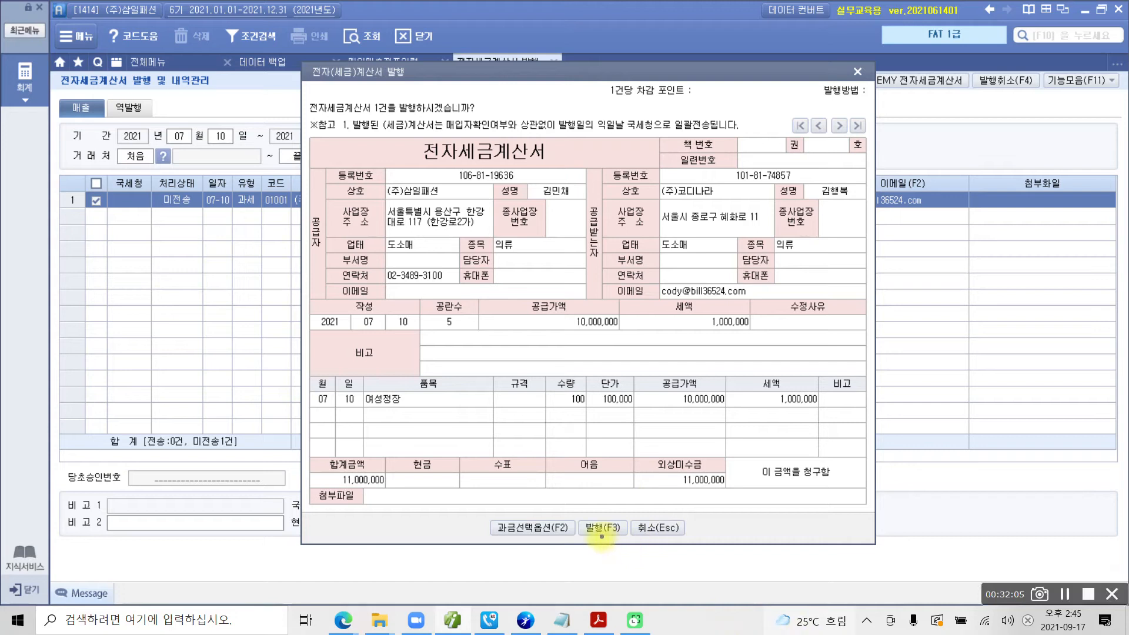
Step: Issue the (주)코디나라 electronic tax invoice and acknowledge the completion notice
left_click(609, 529)
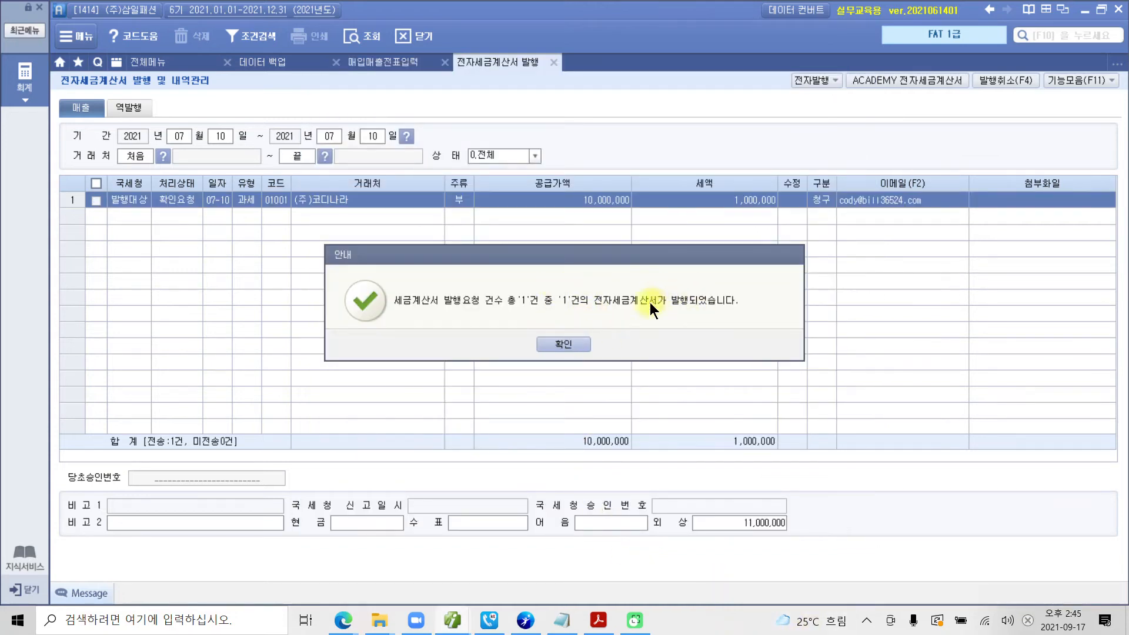
left_click(555, 344)
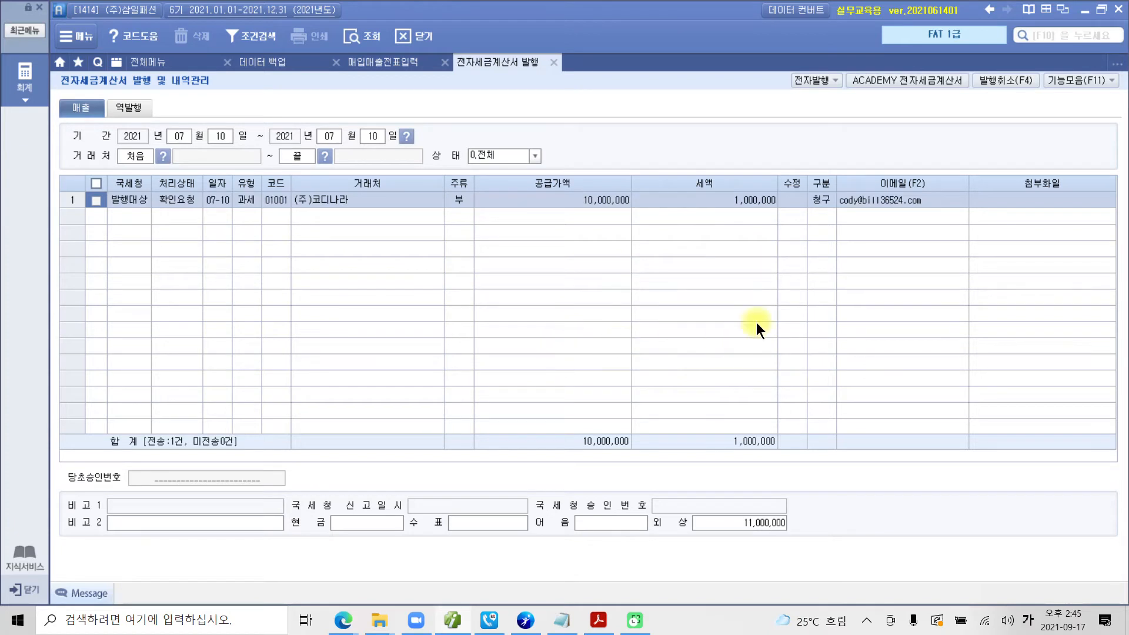
Step: Box the invoice's e-mail field in blue with an arrow to it, mark the 처리상태 entry, and clear the marks
left_click(846, 230)
mouse_move(826, 181)
left_mouse_down()
mouse_move(908, 223)
mouse_move(944, 222)
left_mouse_up()
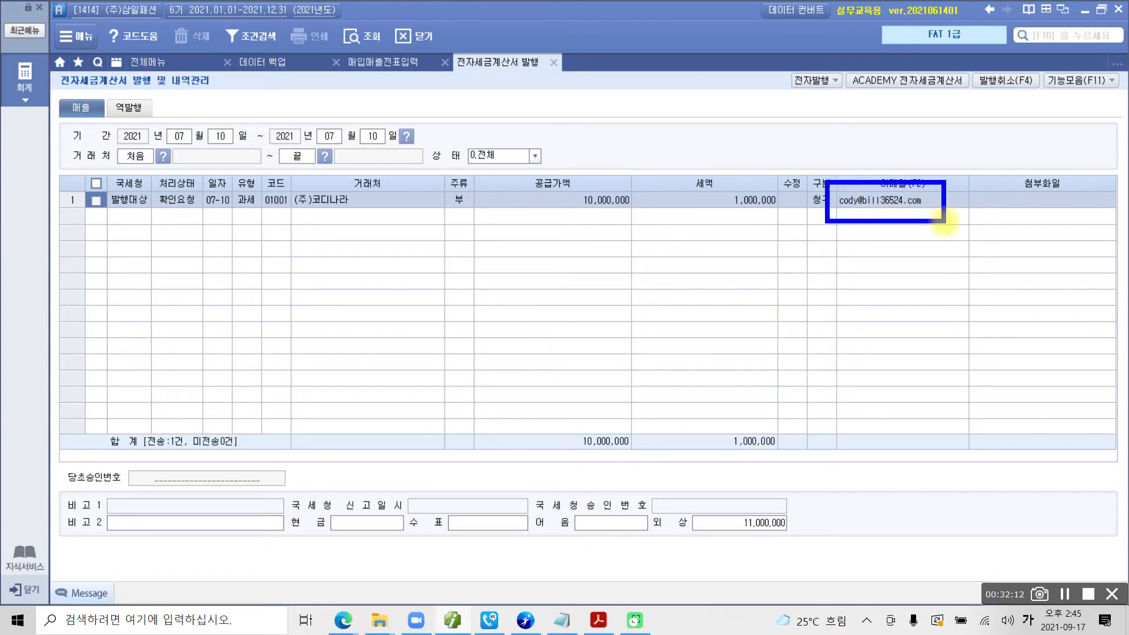
mouse_move(814, 321)
left_mouse_down()
mouse_move(847, 289)
mouse_move(868, 222)
left_mouse_up()
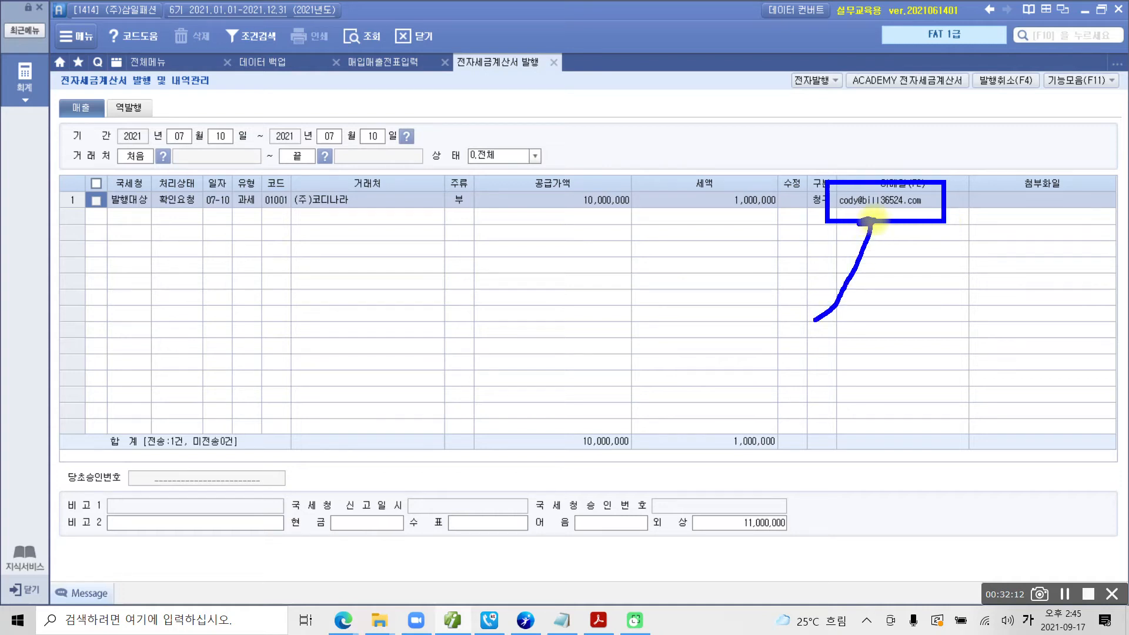
mouse_move(185, 221)
left_mouse_down()
mouse_move(150, 215)
mouse_move(197, 168)
mouse_move(191, 236)
left_mouse_up()
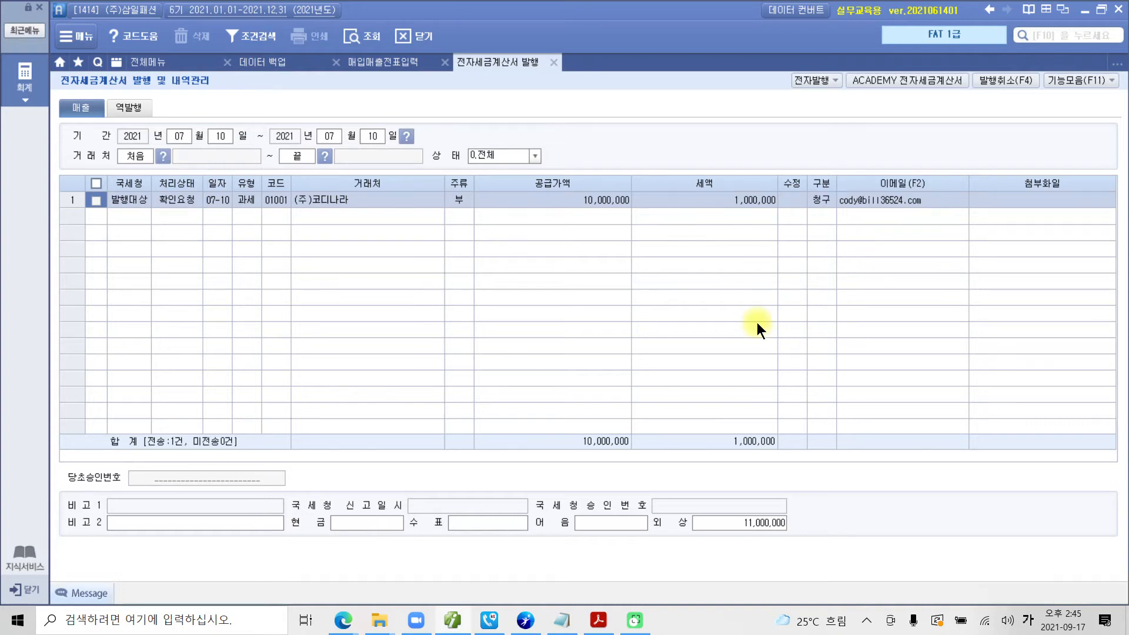
Step: Circle the 국세청 entry in blue, clear the mark, and open ACADEMY 전자세금계산서 and log in with the prefilled credentials
mouse_move(157, 230)
left_mouse_down()
mouse_move(126, 235)
mouse_move(148, 237)
left_mouse_up()
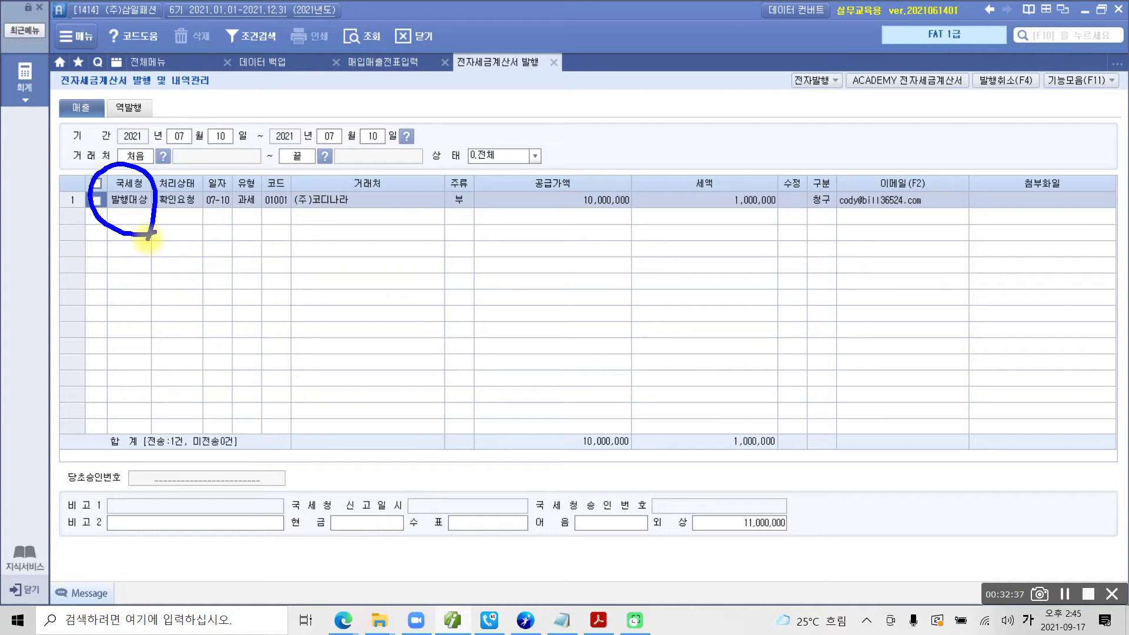
key("Escape")
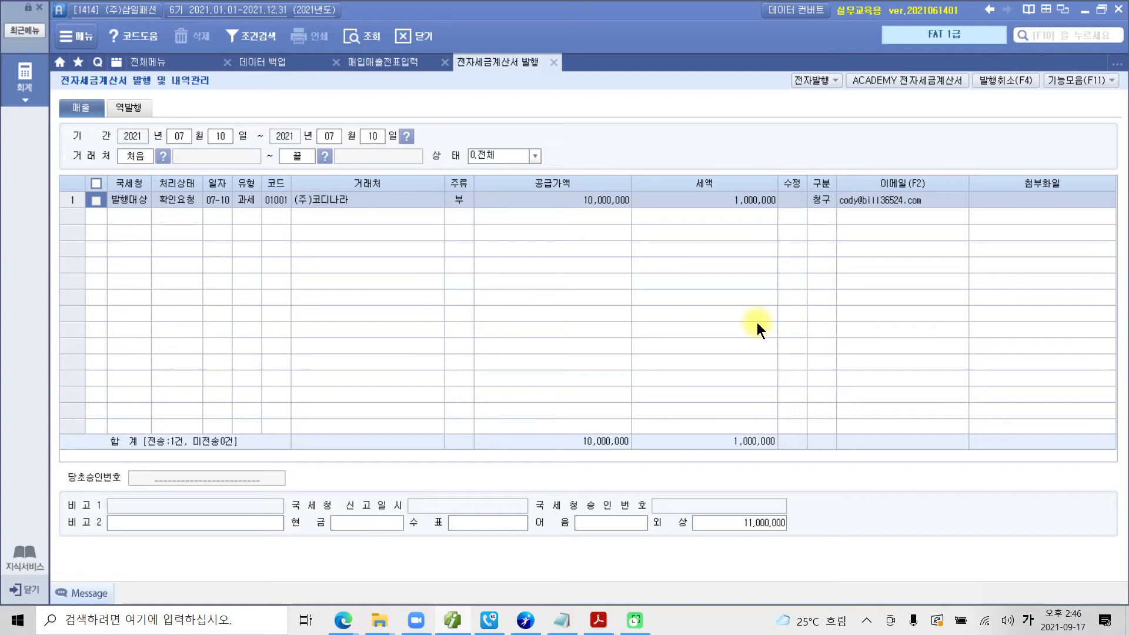
left_click(909, 80)
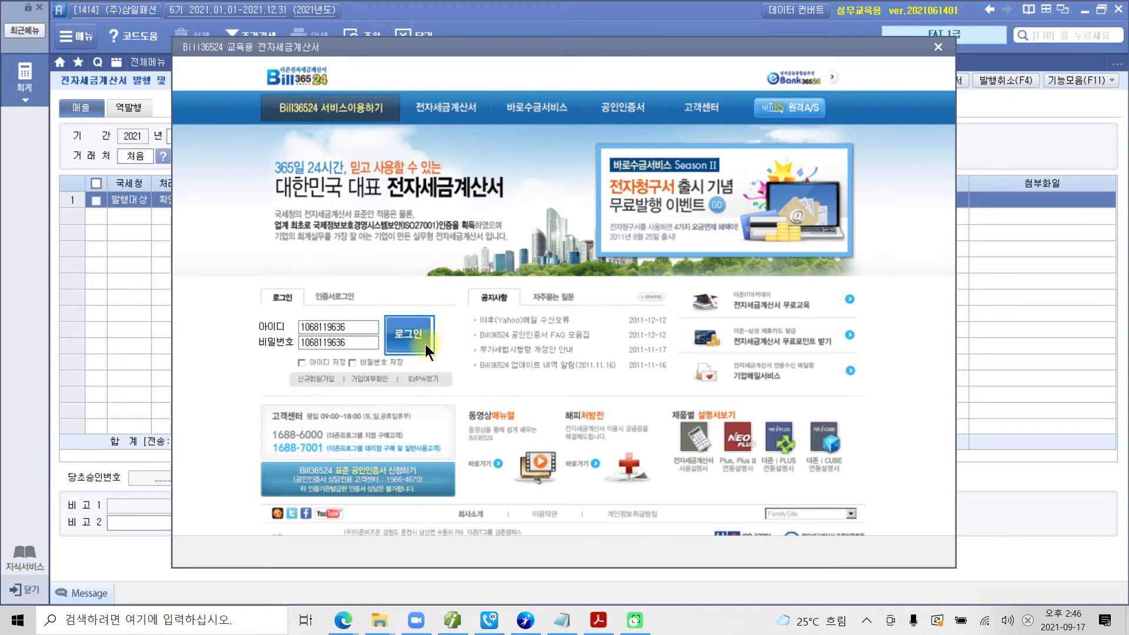
left_click(407, 336)
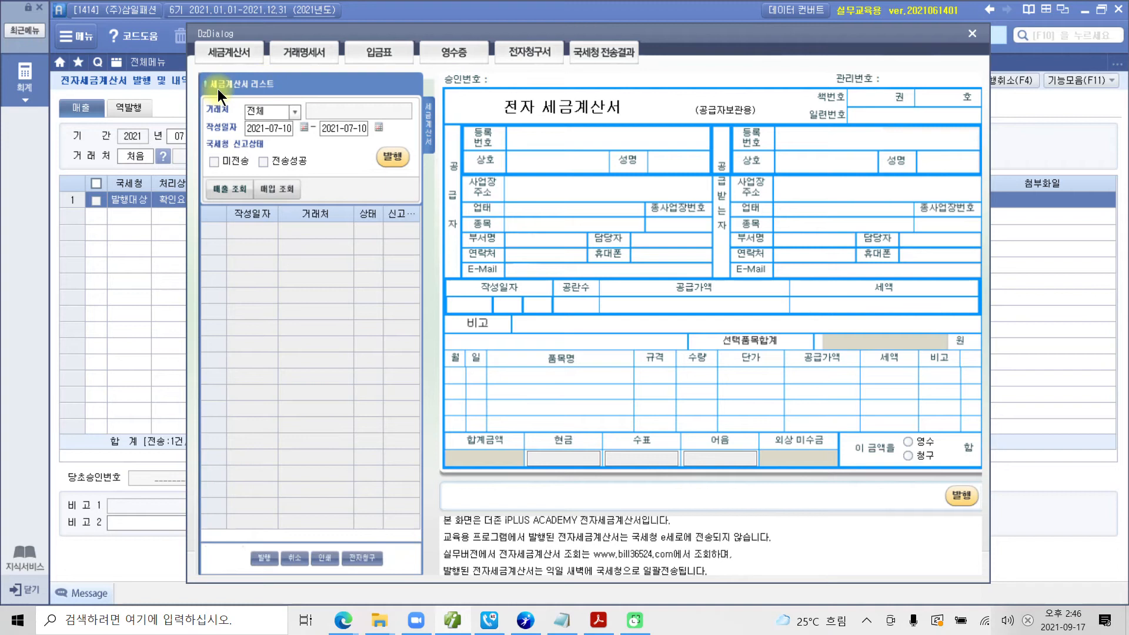
Step: Mark 미전송 and 매출 조회 in blue, clearing the marks, and list only the untransmitted sales invoices dated 2021-07-10
mouse_move(201, 147)
left_mouse_down()
mouse_move(254, 172)
mouse_move(216, 165)
mouse_move(236, 151)
left_mouse_up()
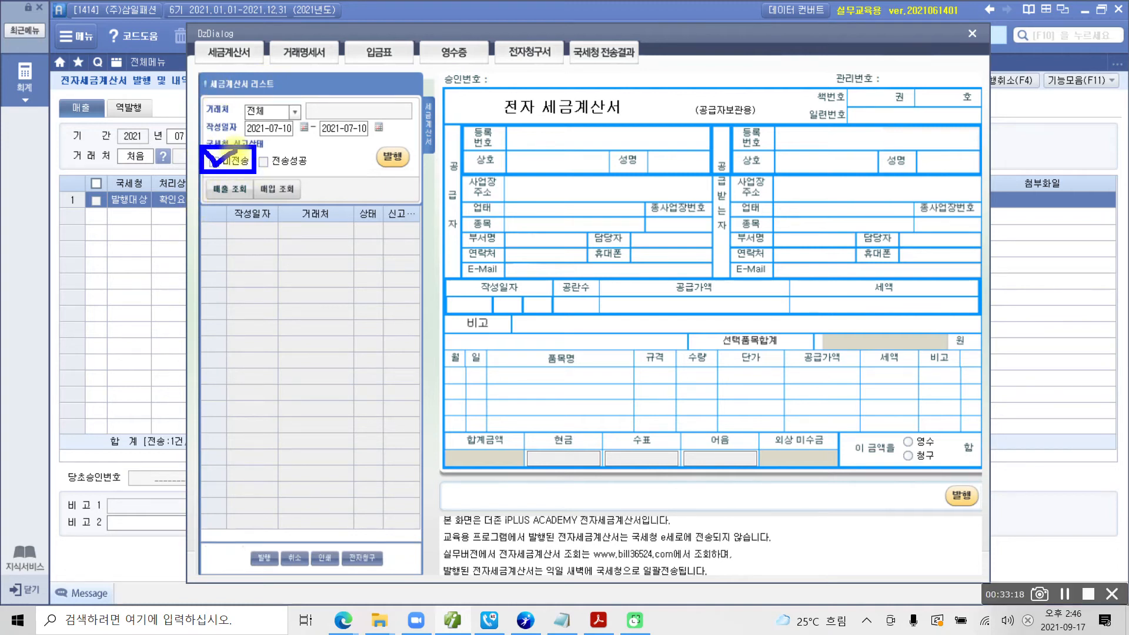
key("Escape")
left_click(213, 160)
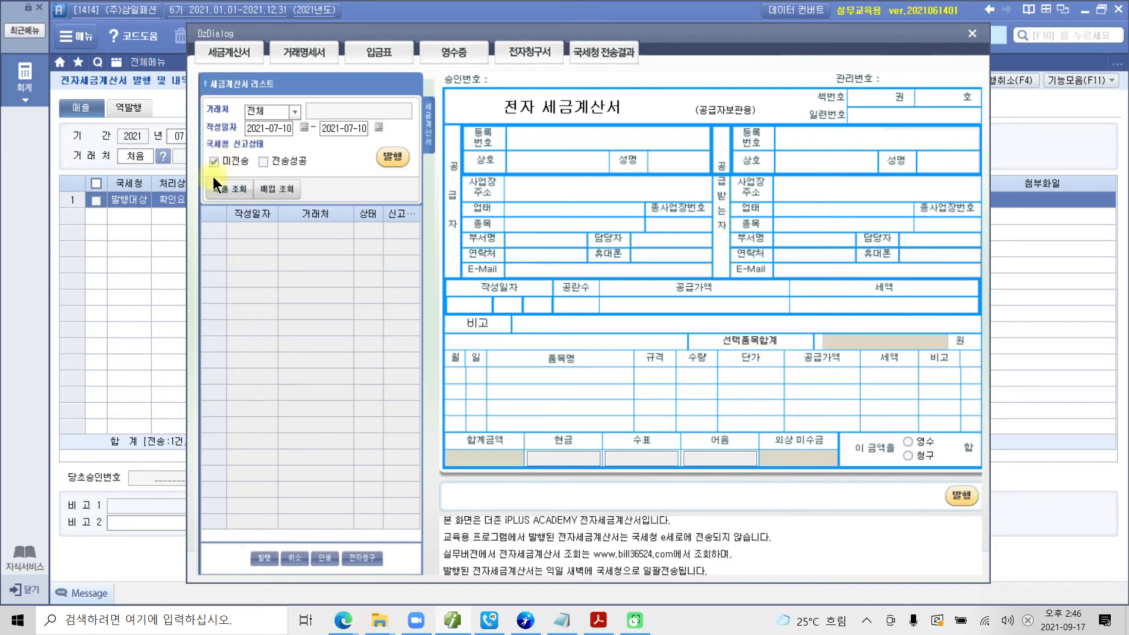
left_click_drag(202, 167, 273, 210)
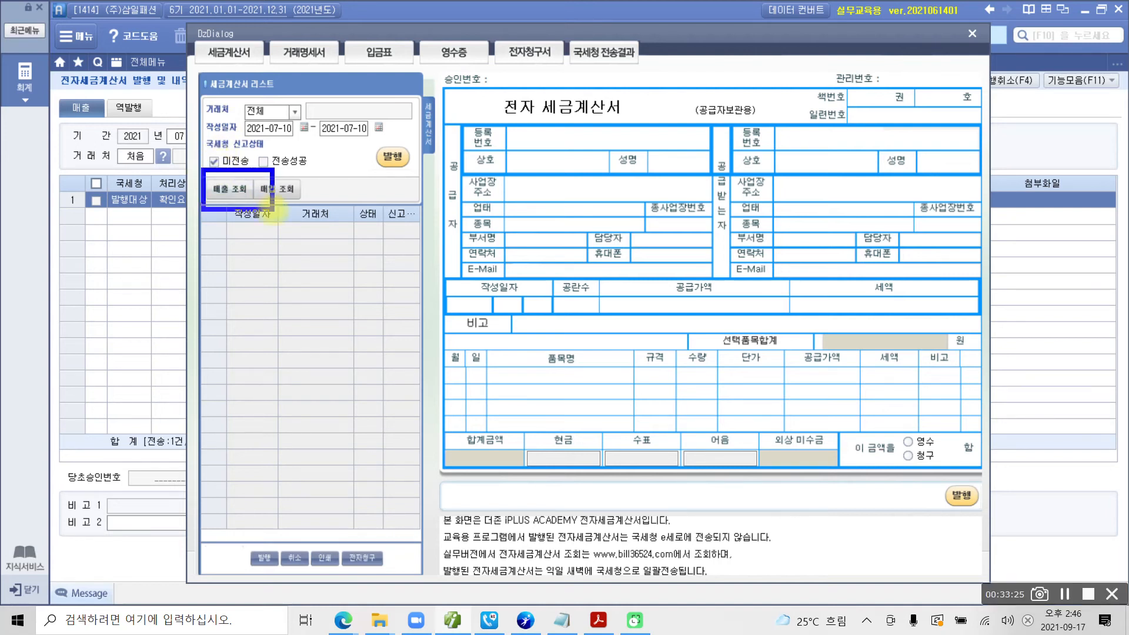
left_click_drag(218, 253, 227, 199)
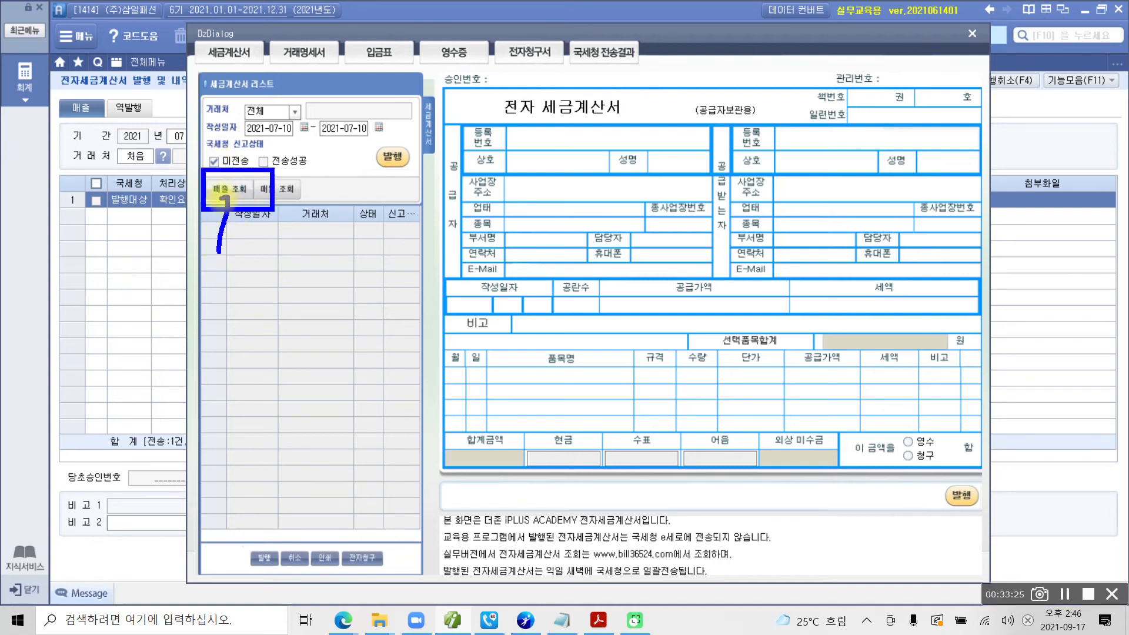
key("Escape")
left_click(225, 190)
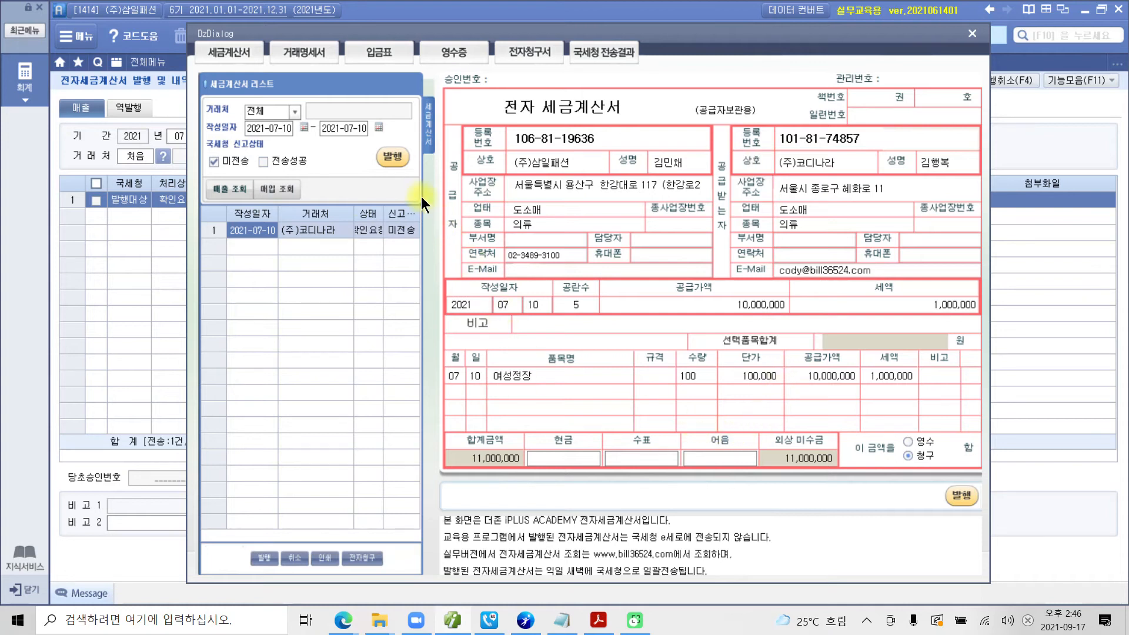
Step: Box 발행 in blue with an arrow, issue the (주)코디나라 invoice from the list, acknowledge the completion notice, and close the invoice site
mouse_move(375, 142)
left_mouse_down()
mouse_move(418, 172)
mouse_move(405, 157)
mouse_move(400, 171)
left_mouse_up()
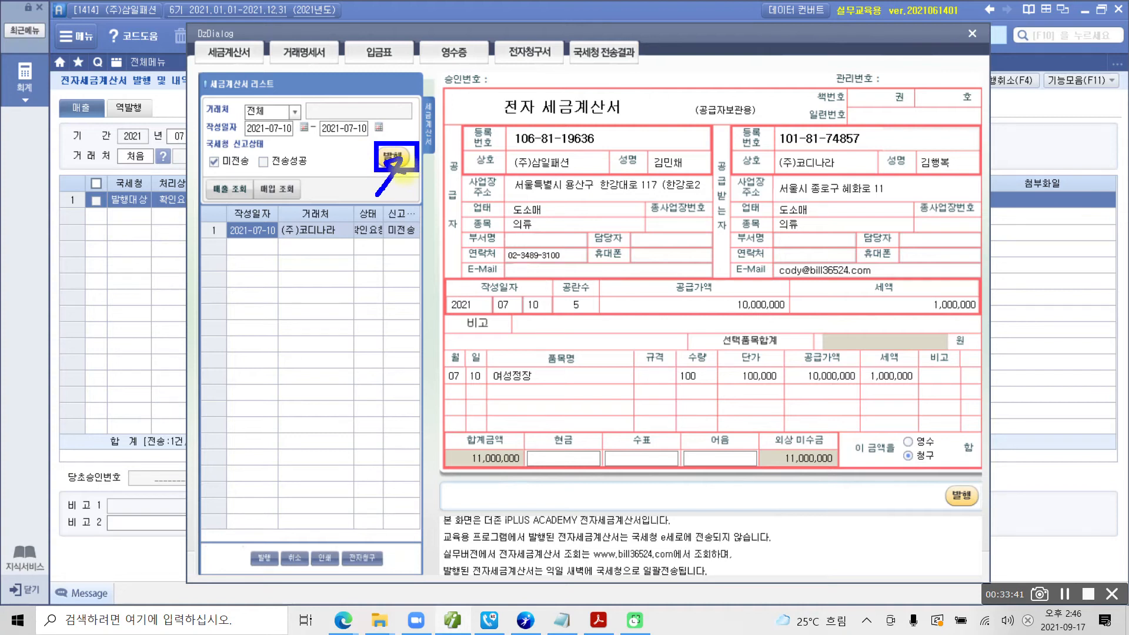
left_click(393, 157)
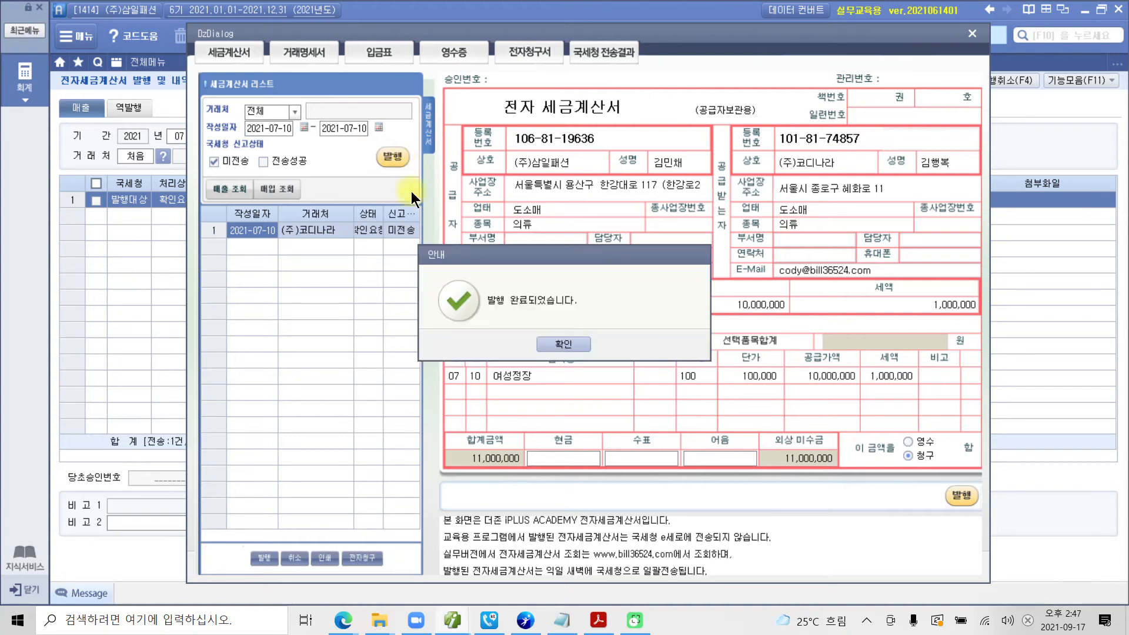
left_click(564, 344)
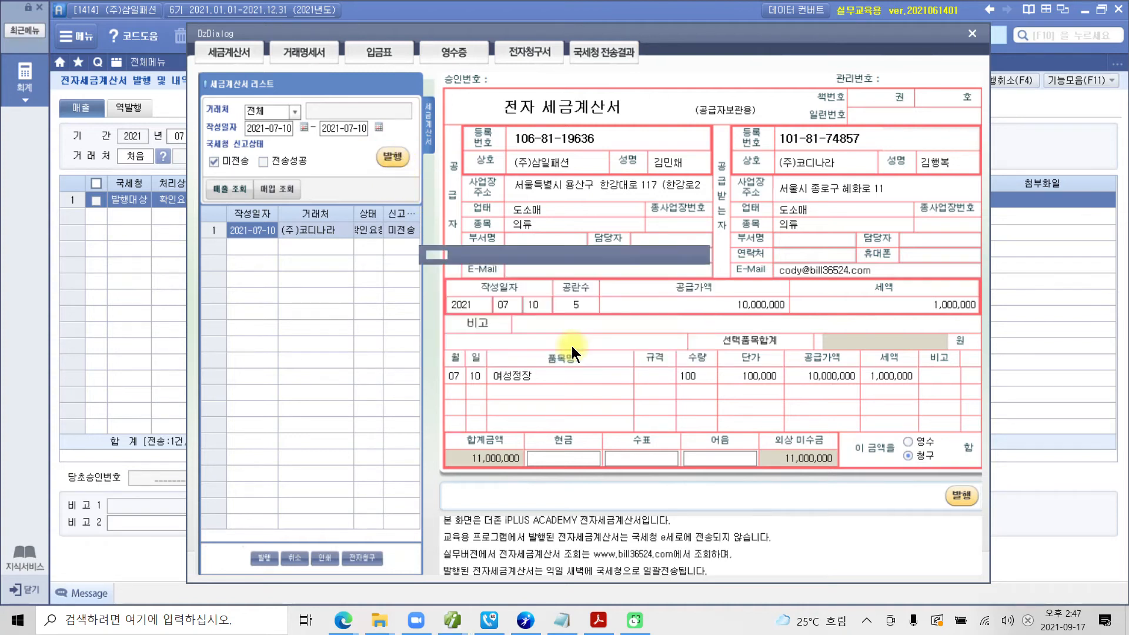
left_click(571, 346)
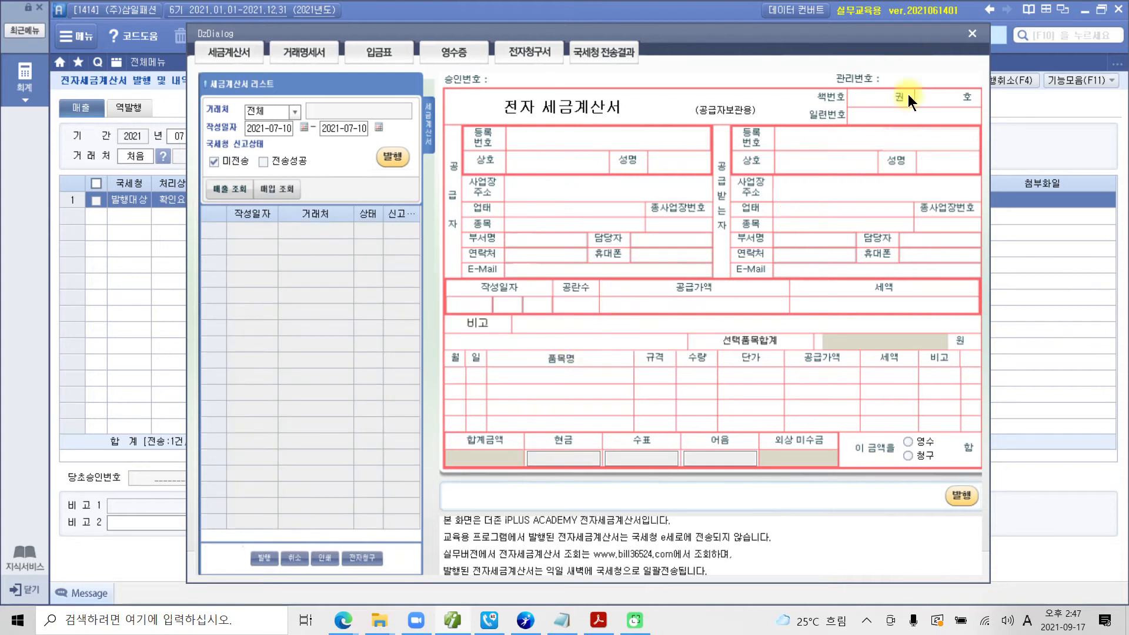
left_click(972, 34)
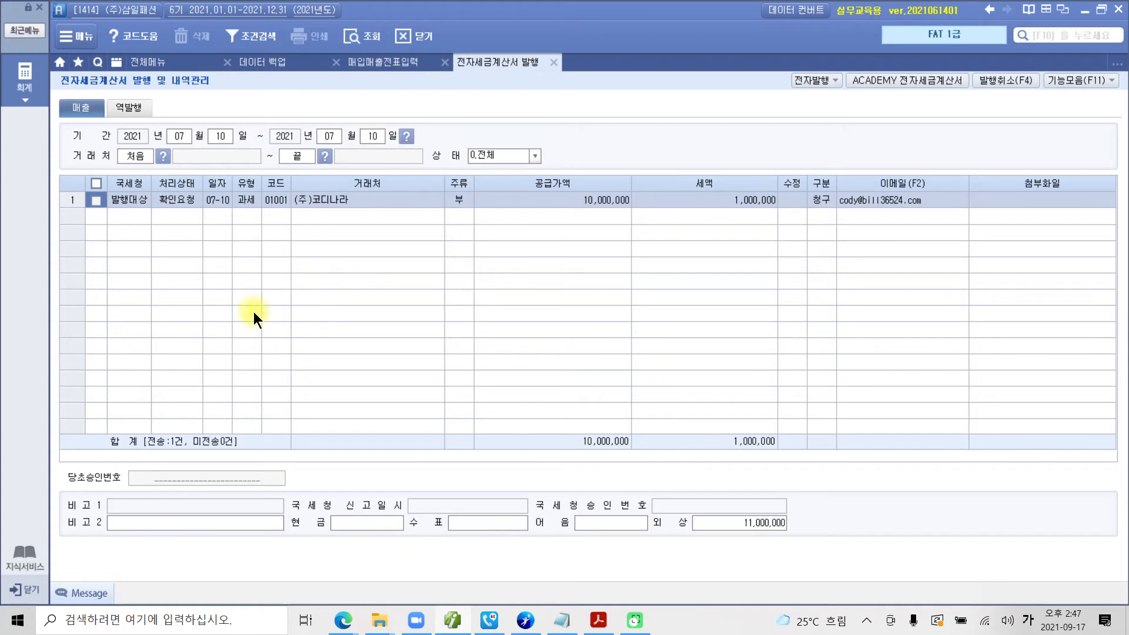
Step: Underline 발행대상 and mark 조회 in blue, clear the marks, refresh the issuing list, and select the invoice's 국세청 entry
left_click_drag(111, 207, 163, 211)
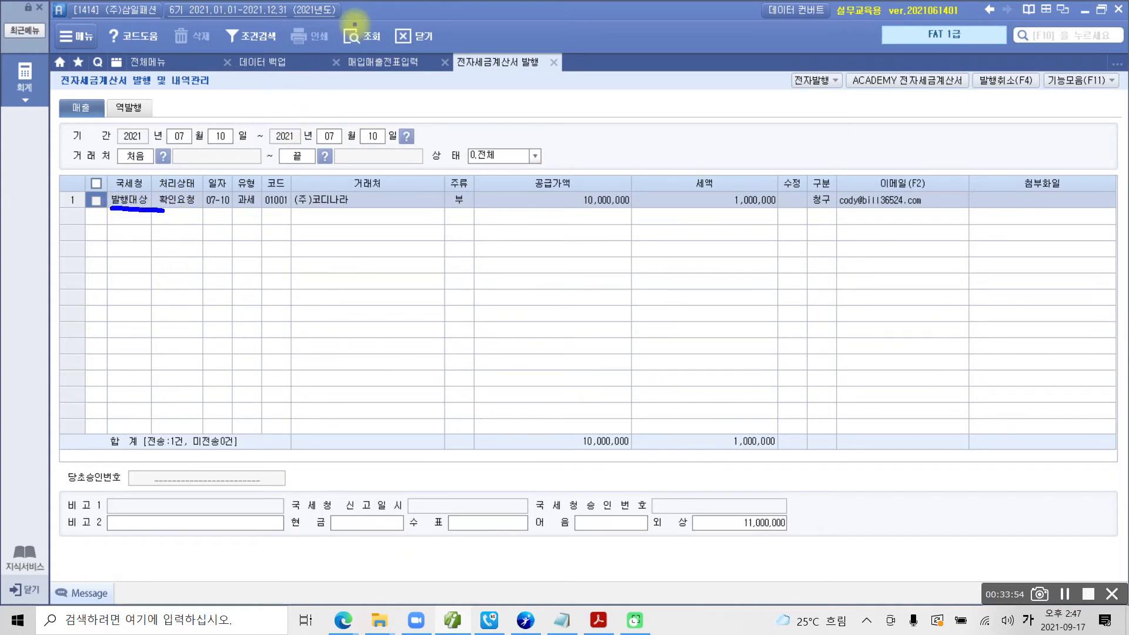
left_click_drag(345, 13, 392, 42)
left_click_drag(306, 215, 373, 43)
key("Escape")
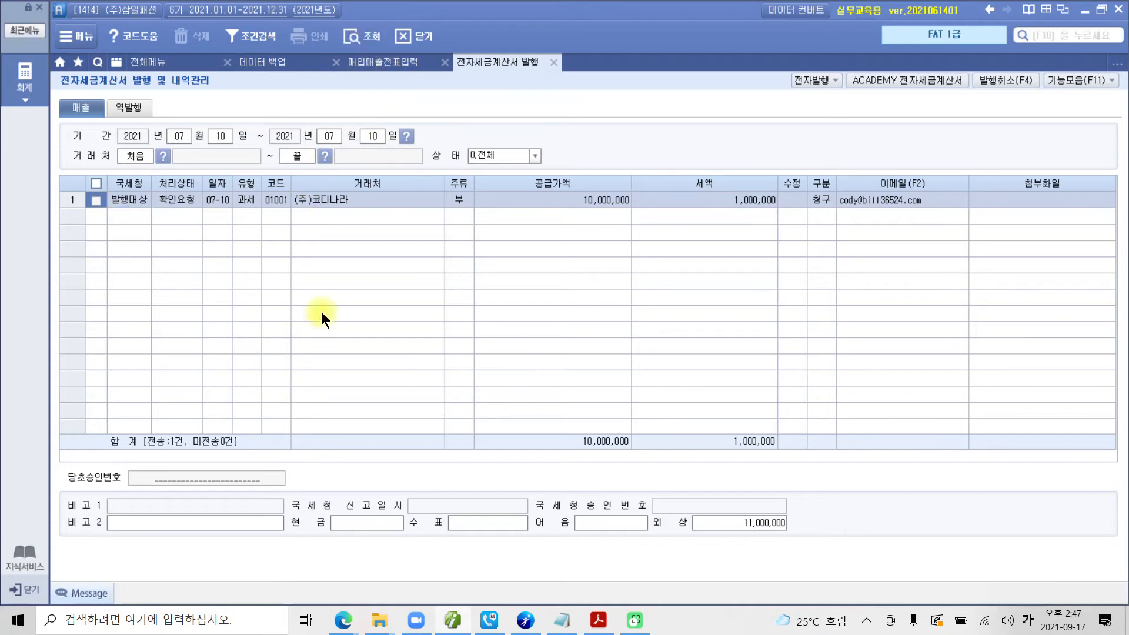
left_click(364, 43)
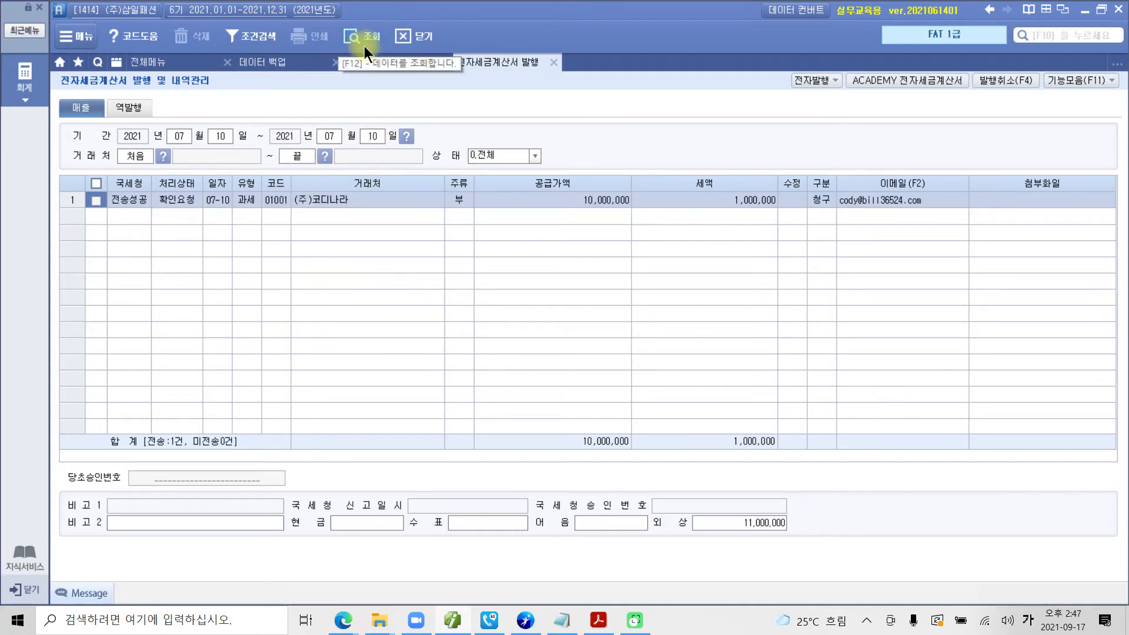
left_click(122, 195)
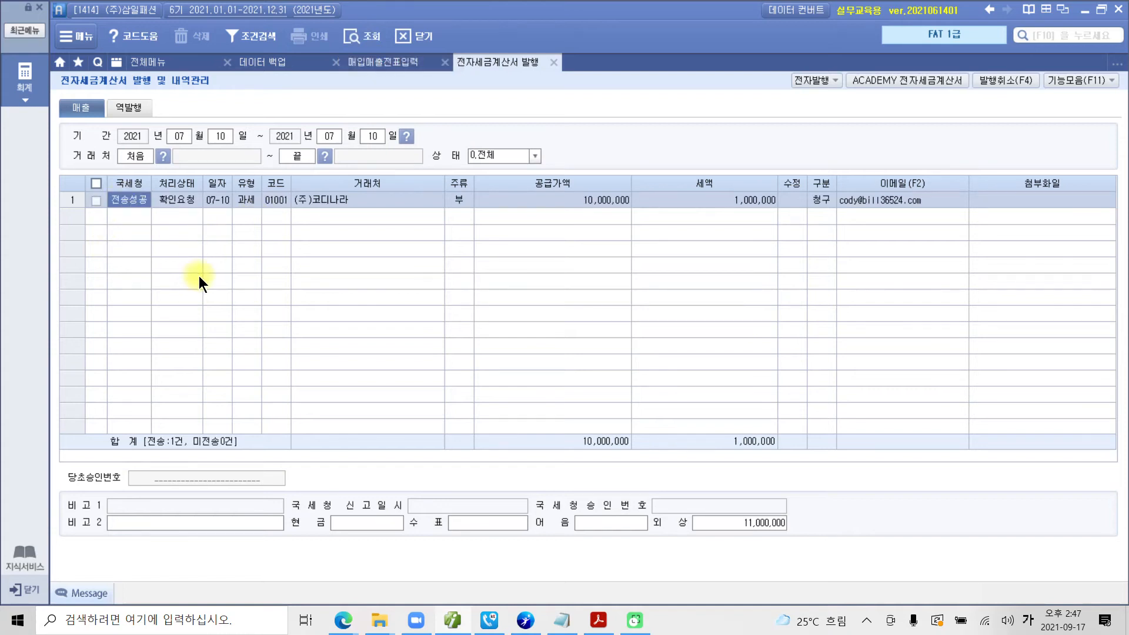
Step: Close the invoice issuing screen, box the 전자세금 column and 조회 in blue with arrows, clear the marks, and refresh the 매입매출전표입력 list
left_click(554, 63)
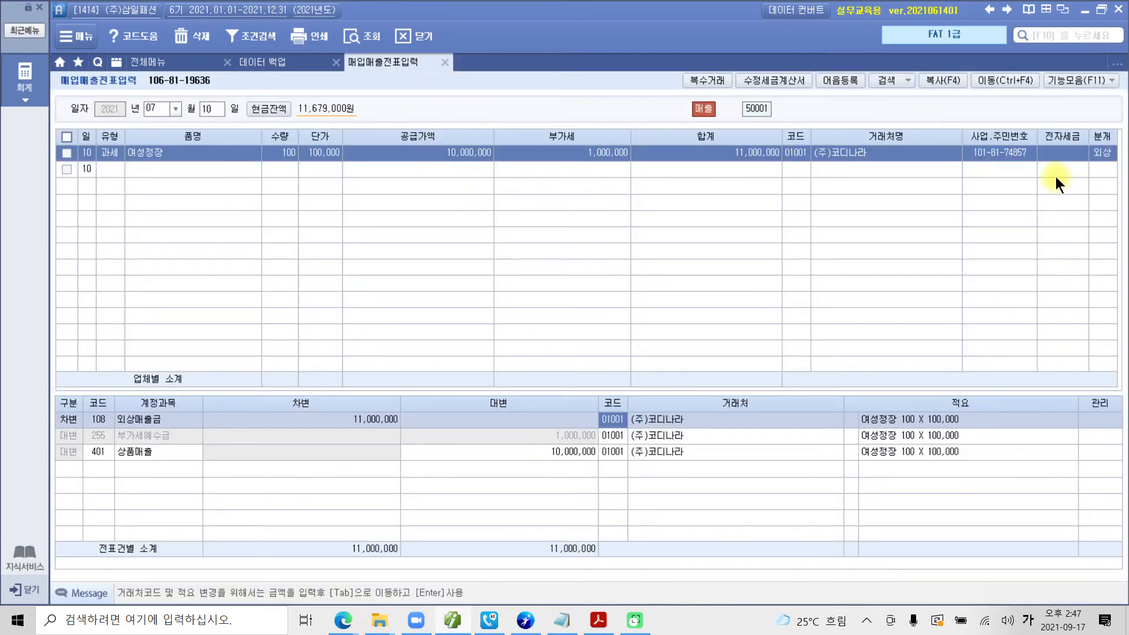
left_click_drag(1032, 131, 1090, 189)
mouse_move(994, 257)
left_mouse_down()
mouse_move(1049, 207)
mouse_move(1071, 153)
mouse_move(1070, 170)
left_mouse_up()
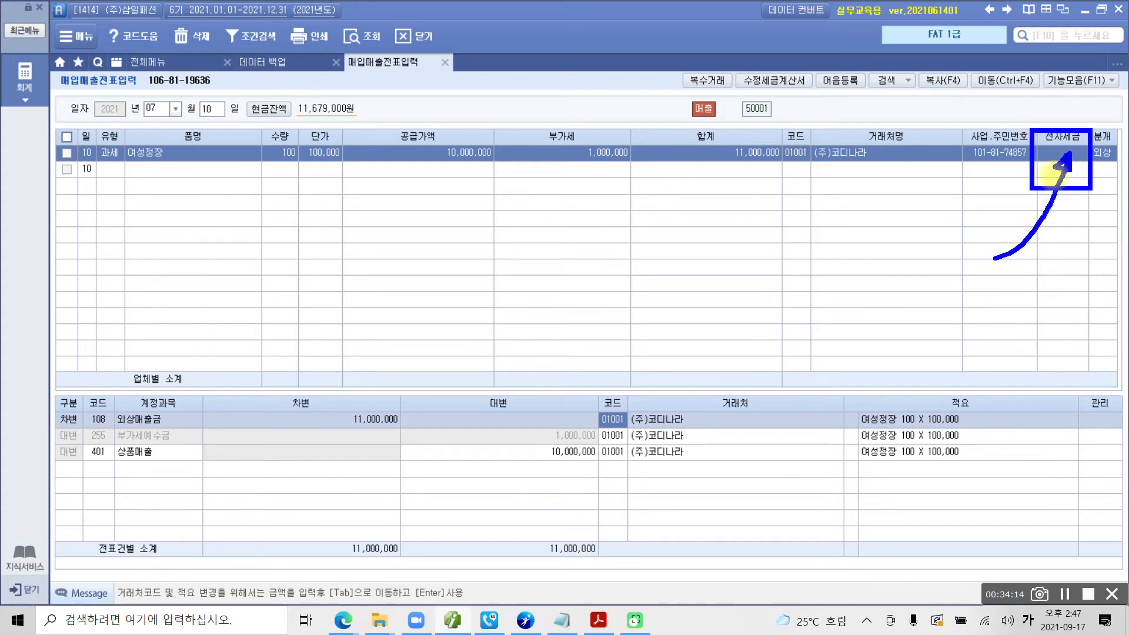
mouse_move(363, 10)
left_mouse_down()
mouse_move(332, 21)
mouse_move(372, 76)
mouse_move(405, 66)
mouse_move(396, 67)
left_mouse_up()
left_click_drag(377, 127, 384, 48)
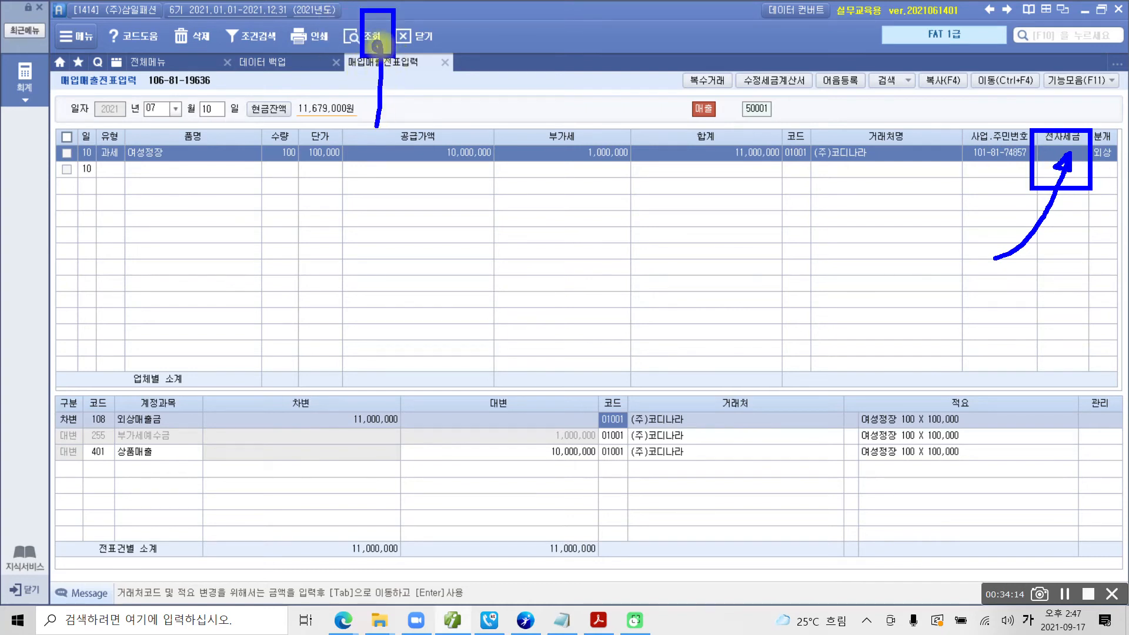
key("Escape")
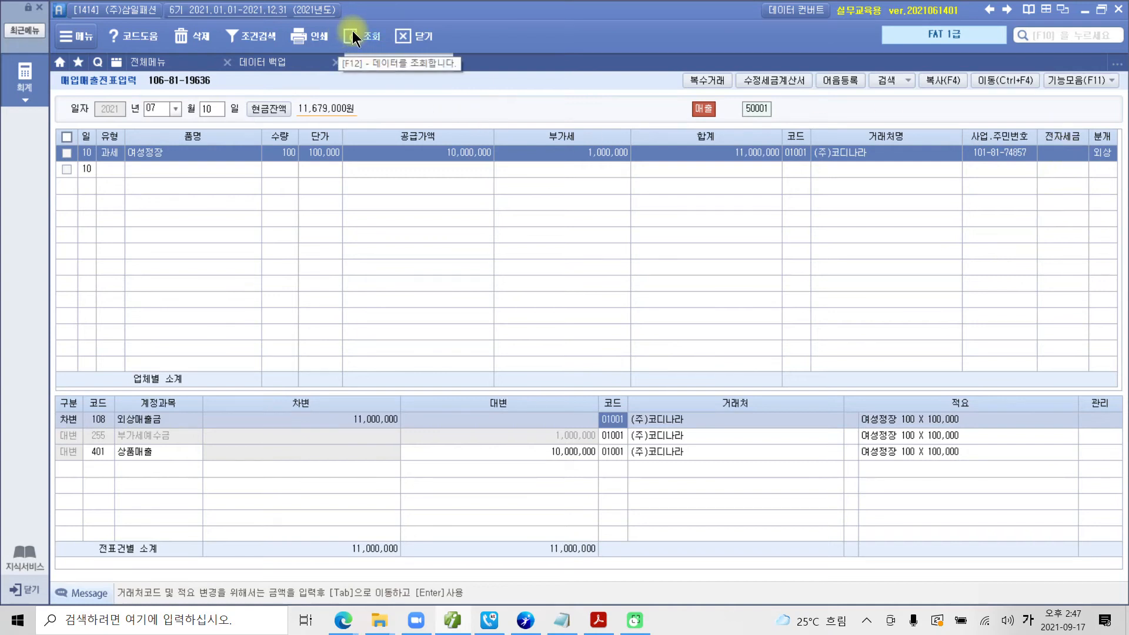
left_click(352, 33)
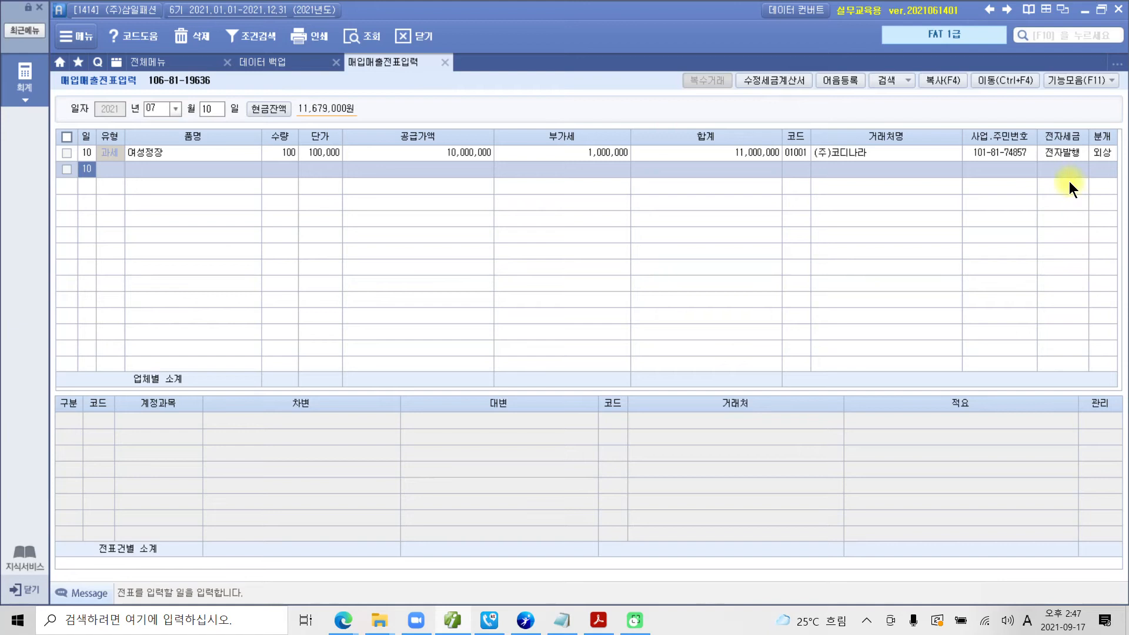
Step: Box and circle the 전자발행 entry in blue and handwrite 전자발행 and 전자입력 on two lines in the empty voucher rows
left_click_drag(1038, 139, 1085, 170)
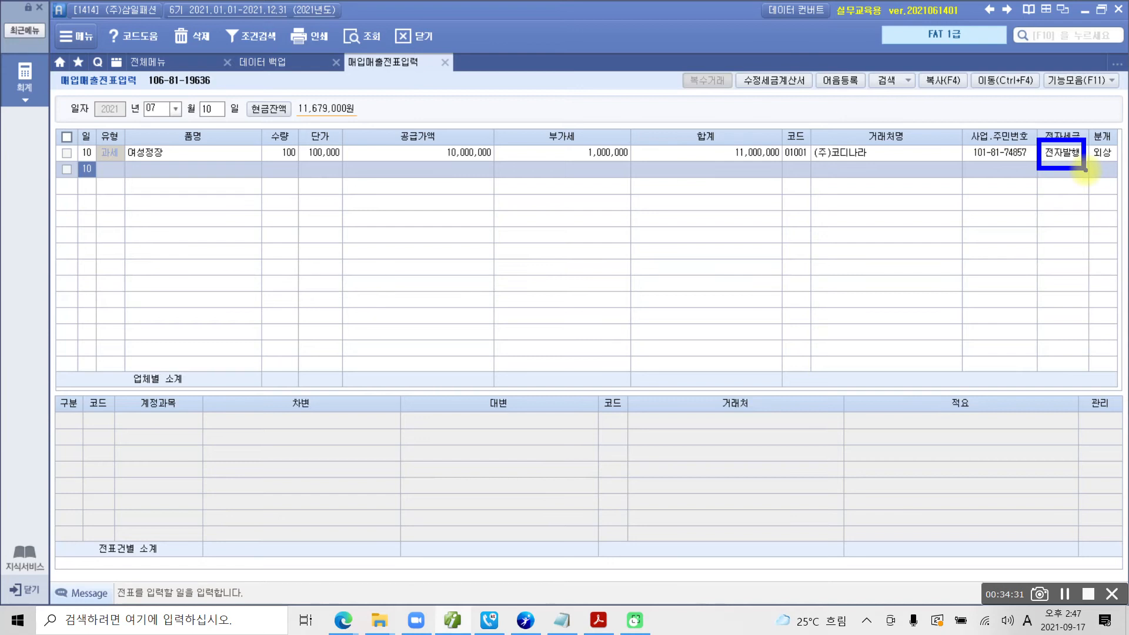
mouse_move(1044, 229)
left_mouse_down()
mouse_move(1050, 100)
mouse_move(1071, 233)
left_mouse_up()
left_click_drag(583, 210, 592, 251)
mouse_move(623, 229)
left_mouse_down()
mouse_move(659, 208)
mouse_move(653, 280)
mouse_move(688, 249)
mouse_move(724, 288)
mouse_move(758, 222)
mouse_move(844, 221)
mouse_move(802, 292)
mouse_move(850, 234)
mouse_move(870, 270)
mouse_move(890, 252)
mouse_move(877, 285)
left_mouse_up()
mouse_move(579, 318)
left_mouse_down()
mouse_move(586, 368)
mouse_move(650, 328)
mouse_move(651, 398)
mouse_move(746, 343)
mouse_move(797, 359)
mouse_move(828, 387)
mouse_move(913, 367)
mouse_move(894, 428)
left_mouse_up()
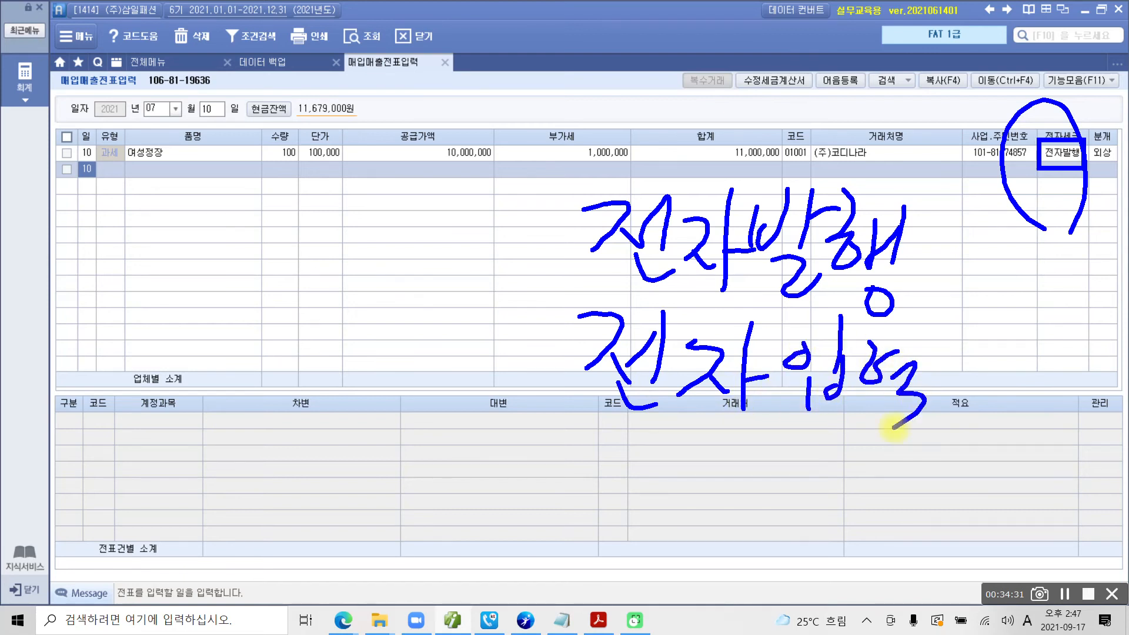
Step: Bracket both handwritten terms in red, draw an arrow from 전자발행 to the 전자세금 column, and write a circled 1 there
key("r")
left_click_drag(571, 169, 569, 290)
mouse_move(901, 187)
left_mouse_down()
mouse_move(903, 312)
mouse_move(882, 328)
left_mouse_up()
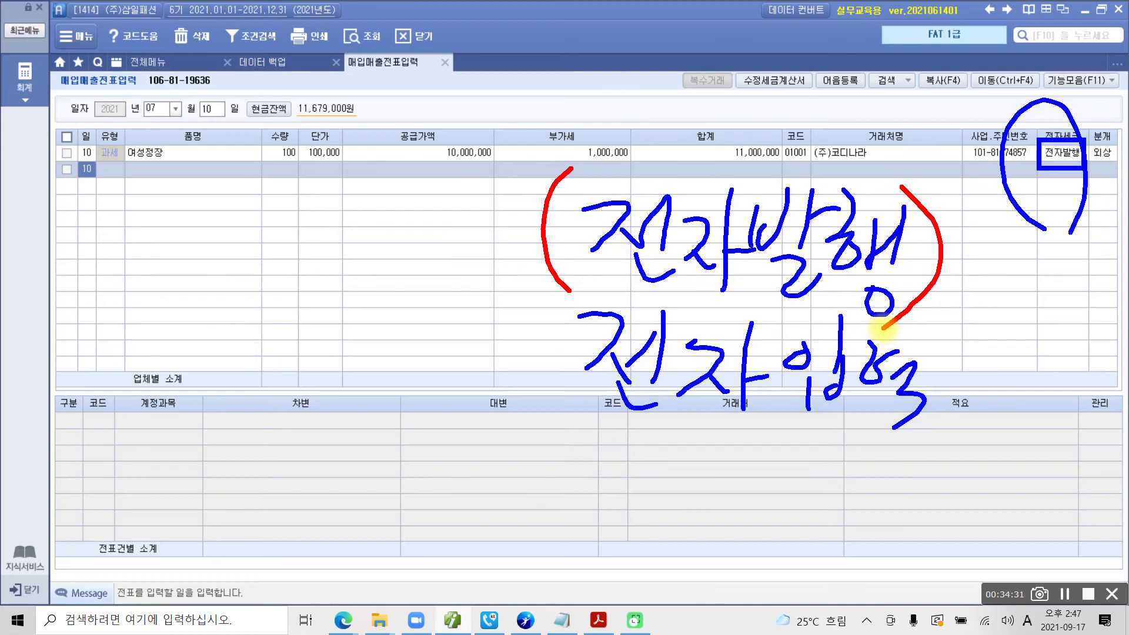
left_click_drag(939, 259, 1039, 189)
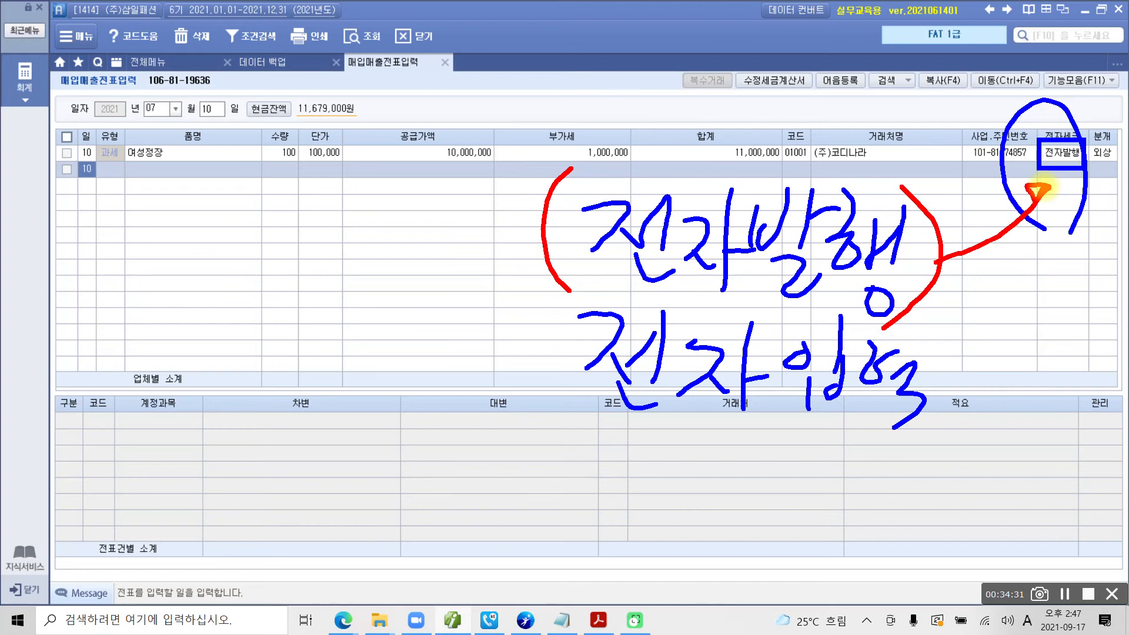
mouse_move(541, 331)
left_mouse_down()
mouse_move(517, 370)
mouse_move(553, 423)
left_mouse_up()
mouse_move(943, 337)
left_mouse_down()
mouse_move(965, 395)
mouse_move(928, 438)
left_mouse_up()
mouse_move(1068, 182)
left_mouse_down()
mouse_move(1056, 239)
mouse_move(1085, 231)
left_mouse_up()
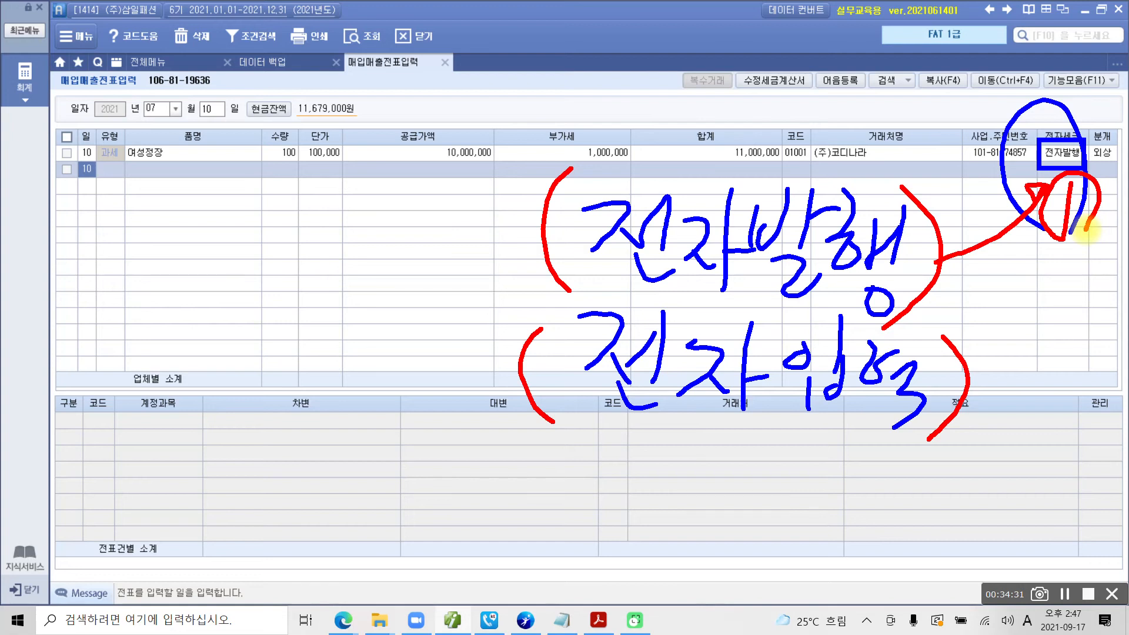
Step: Draw a red arrow from 전자입력 toward the 전자세금 column, underline 전자입력, and handwrite 다른 시스템에서 발급한 below it
left_click_drag(975, 405, 1048, 263)
left_click_drag(582, 410, 954, 426)
mouse_move(490, 432)
left_mouse_down()
mouse_move(438, 448)
mouse_move(482, 467)
left_mouse_up()
left_click_drag(500, 410, 491, 519)
left_click_drag(497, 478, 517, 471)
left_click_drag(531, 411, 554, 444)
left_click_drag(528, 457, 576, 452)
left_click_drag(547, 465, 559, 496)
left_click_drag(628, 438, 625, 479)
left_click_drag(645, 417, 640, 520)
left_click_drag(666, 458, 706, 451)
left_click_drag(659, 484, 694, 488)
left_click_drag(723, 437, 747, 435)
mouse_move(735, 480)
left_mouse_down()
mouse_move(765, 462)
mouse_move(760, 497)
mouse_move(797, 480)
mouse_move(834, 507)
mouse_move(859, 492)
mouse_move(886, 532)
mouse_move(1023, 444)
mouse_move(976, 506)
mouse_move(1069, 454)
mouse_move(1044, 506)
mouse_move(1088, 458)
mouse_move(1105, 484)
mouse_move(1126, 471)
mouse_move(1125, 504)
left_mouse_up()
Step: Handwrite 전자세금계산서 in red under the previous line, underline it in blue, and add a closing mark beneath 전자입력
left_click_drag(655, 527, 634, 583)
left_click_drag(650, 550, 691, 583)
left_click_drag(712, 523, 703, 594)
mouse_move(500, 526)
left_mouse_down()
mouse_move(510, 569)
mouse_move(567, 570)
left_mouse_up()
left_click_drag(585, 524, 586, 588)
mouse_move(591, 535)
left_mouse_down()
mouse_move(614, 529)
mouse_move(594, 580)
left_mouse_up()
left_click_drag(638, 512, 634, 600)
left_click_drag(629, 559, 635, 559)
mouse_move(719, 536)
left_mouse_down()
mouse_move(756, 532)
mouse_move(744, 562)
mouse_move(760, 566)
left_mouse_up()
mouse_move(738, 580)
left_mouse_down()
mouse_move(758, 597)
mouse_move(729, 605)
left_mouse_up()
mouse_move(768, 544)
left_mouse_down()
mouse_move(780, 567)
mouse_move(838, 592)
mouse_move(885, 549)
mouse_move(888, 580)
left_mouse_up()
mouse_move(861, 564)
left_mouse_down()
mouse_move(929, 556)
mouse_move(906, 591)
left_mouse_up()
mouse_move(930, 532)
left_mouse_down()
mouse_move(908, 582)
mouse_move(947, 582)
mouse_move(979, 556)
left_mouse_up()
left_click_drag(975, 535, 966, 588)
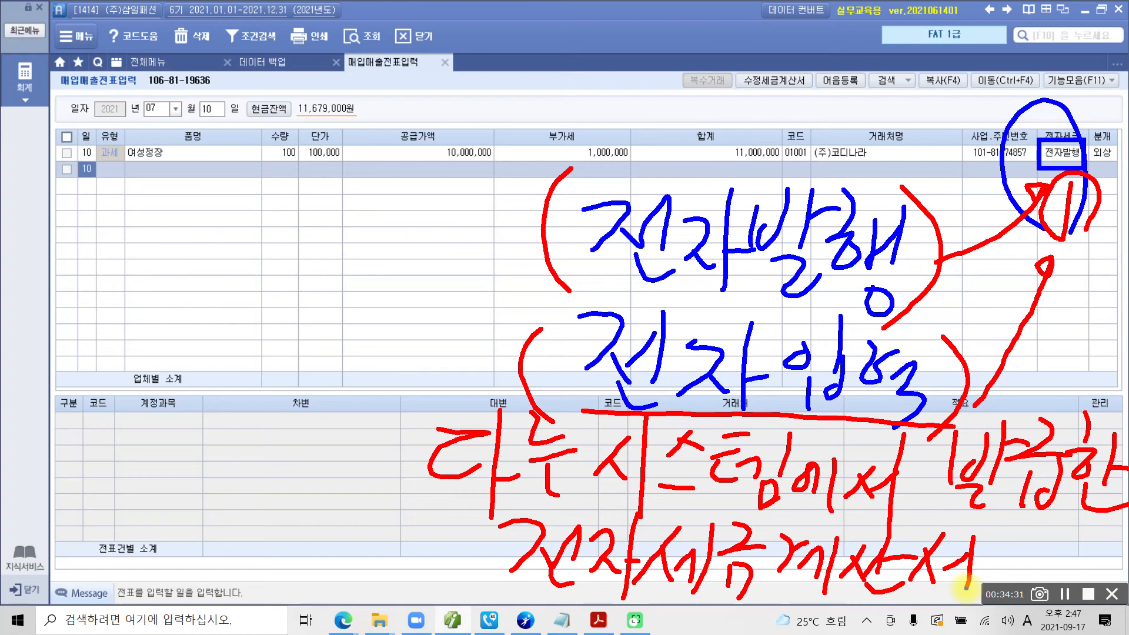
left_click_drag(522, 598, 921, 601)
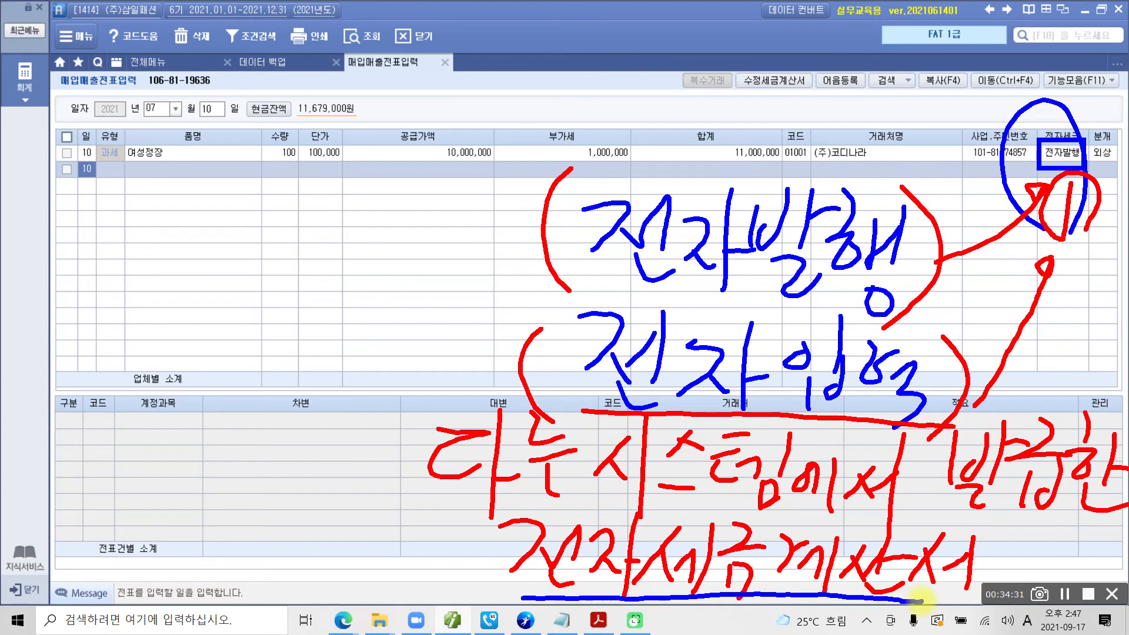
mouse_move(612, 410)
left_mouse_down()
mouse_move(612, 294)
mouse_move(967, 394)
mouse_move(658, 419)
left_mouse_up()
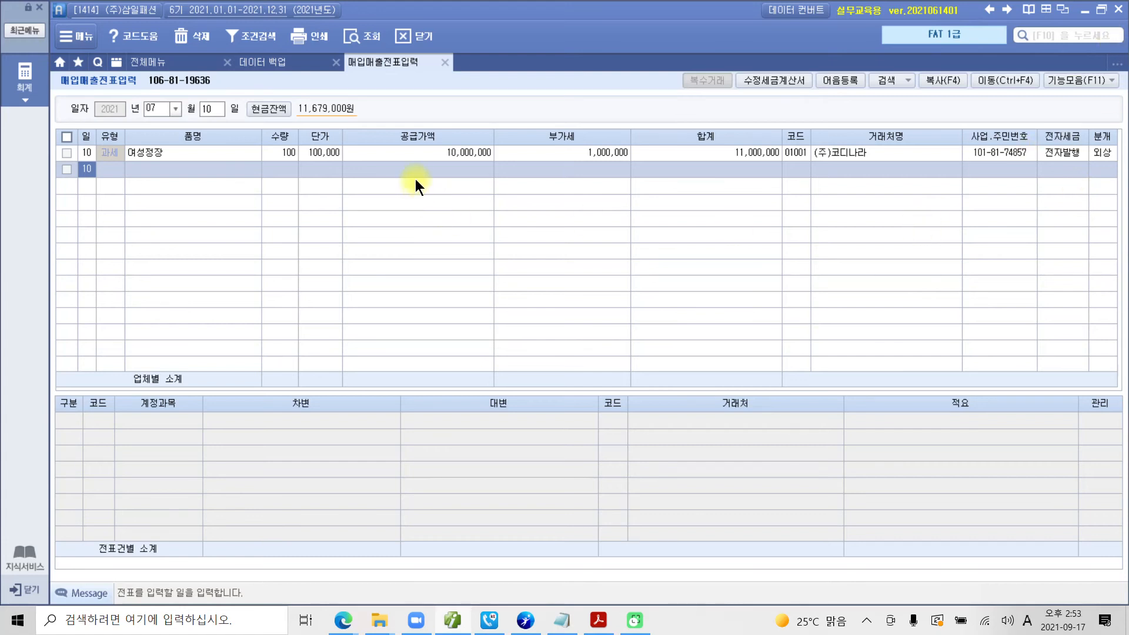
Step: Open 전체메뉴, box the 부가가치세 I group in blue, and underline 부가가치세신고서 and 세금계산서합계표
left_click(159, 62)
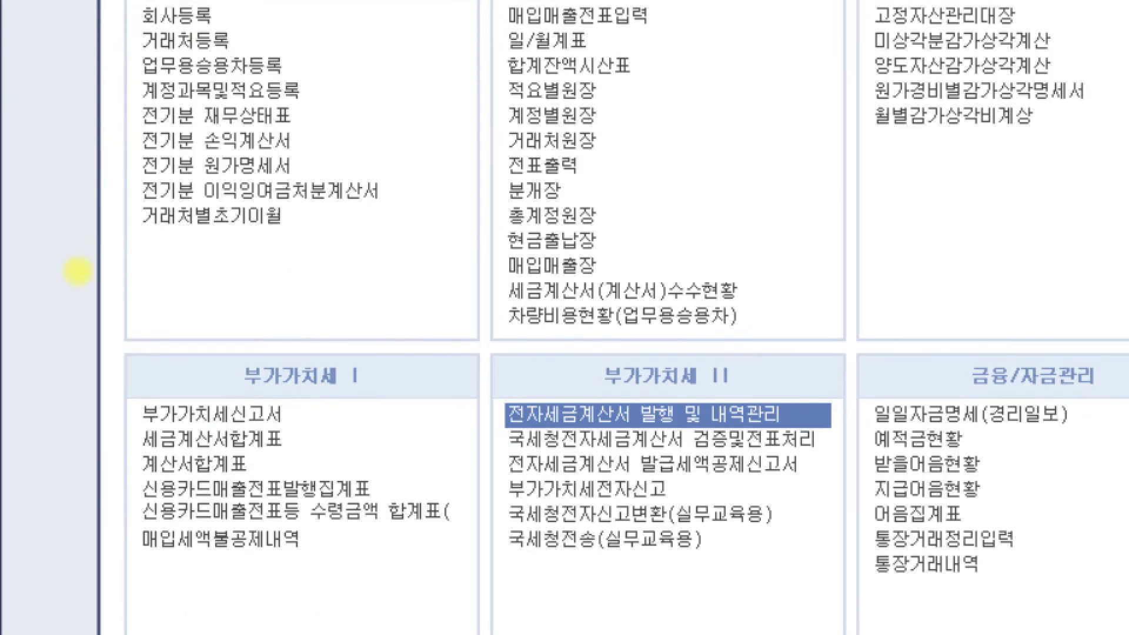
left_click_drag(105, 349, 479, 628)
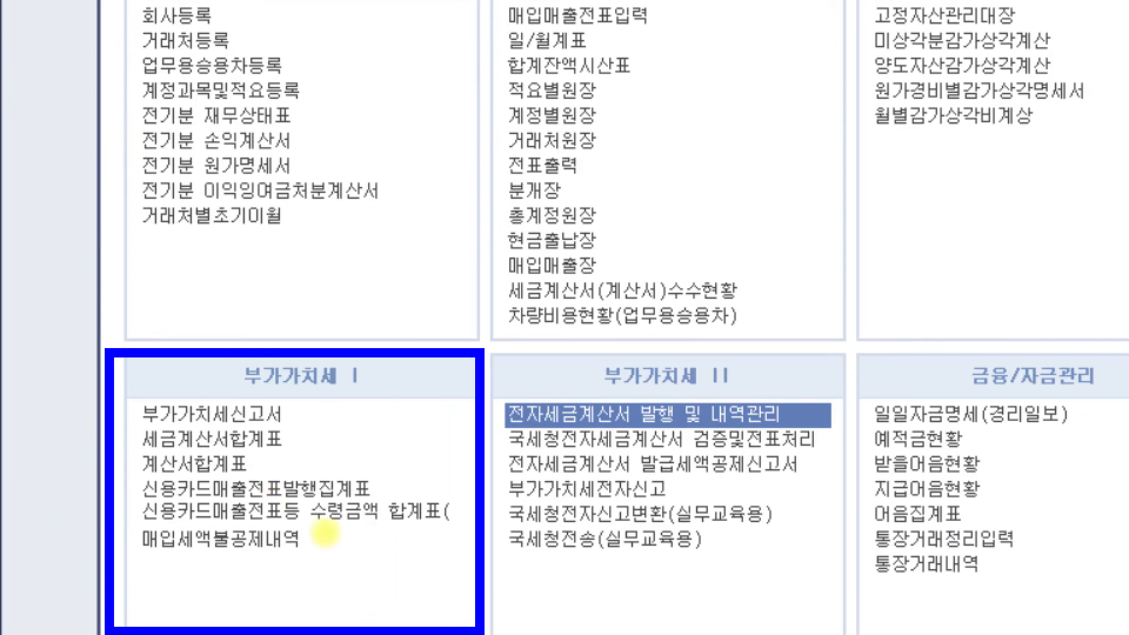
left_click_drag(143, 422, 280, 425)
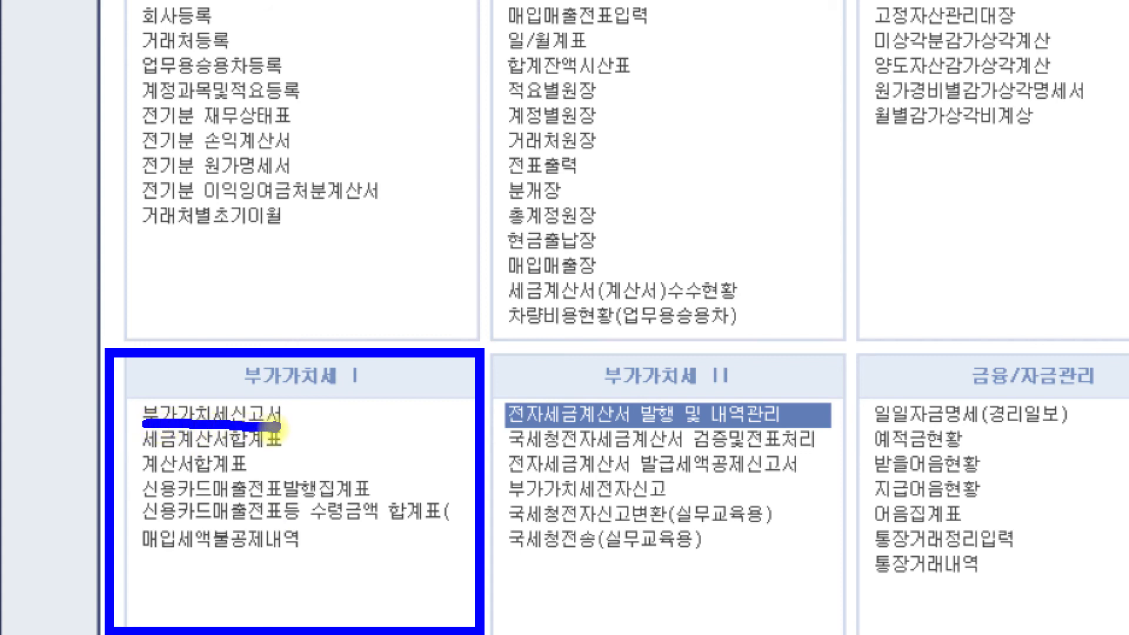
left_click_drag(146, 452, 286, 455)
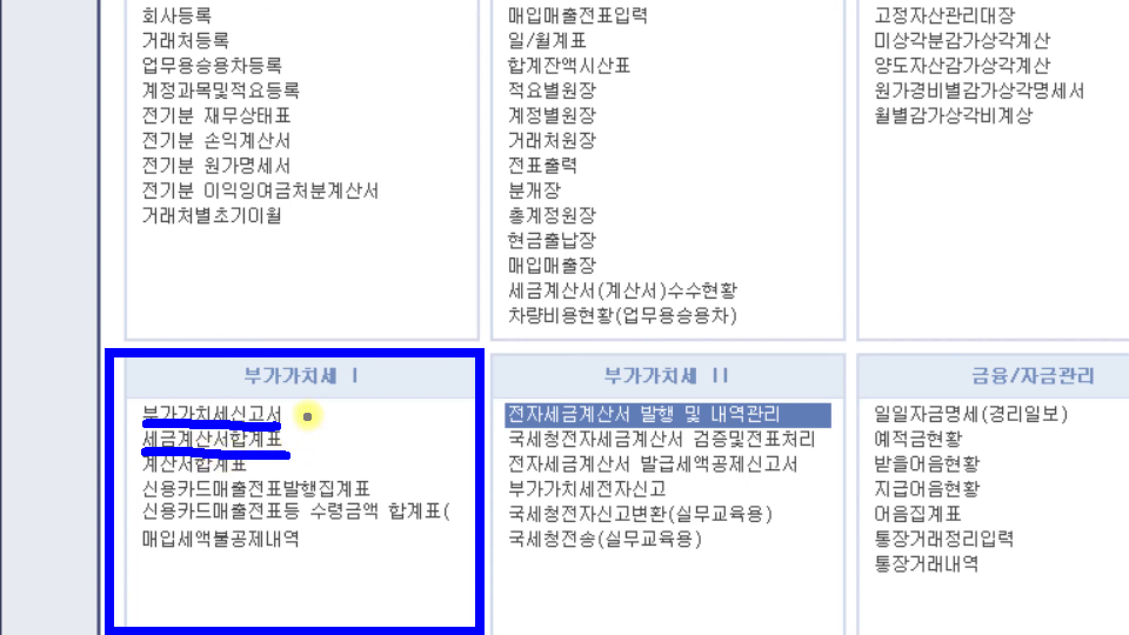
Step: Mark 부가가치세신고서 in blue, open 세금계산서합계표, and circle its 기간 fields in blue
mouse_move(320, 413)
left_mouse_down()
mouse_move(328, 402)
mouse_move(333, 432)
left_mouse_up()
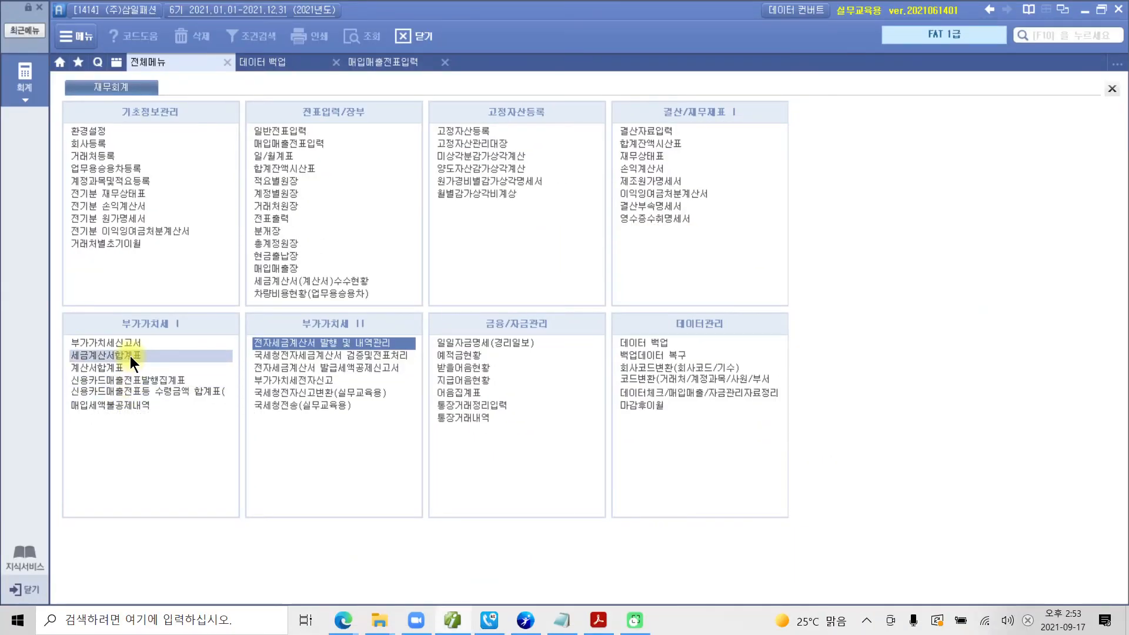
left_click(130, 355)
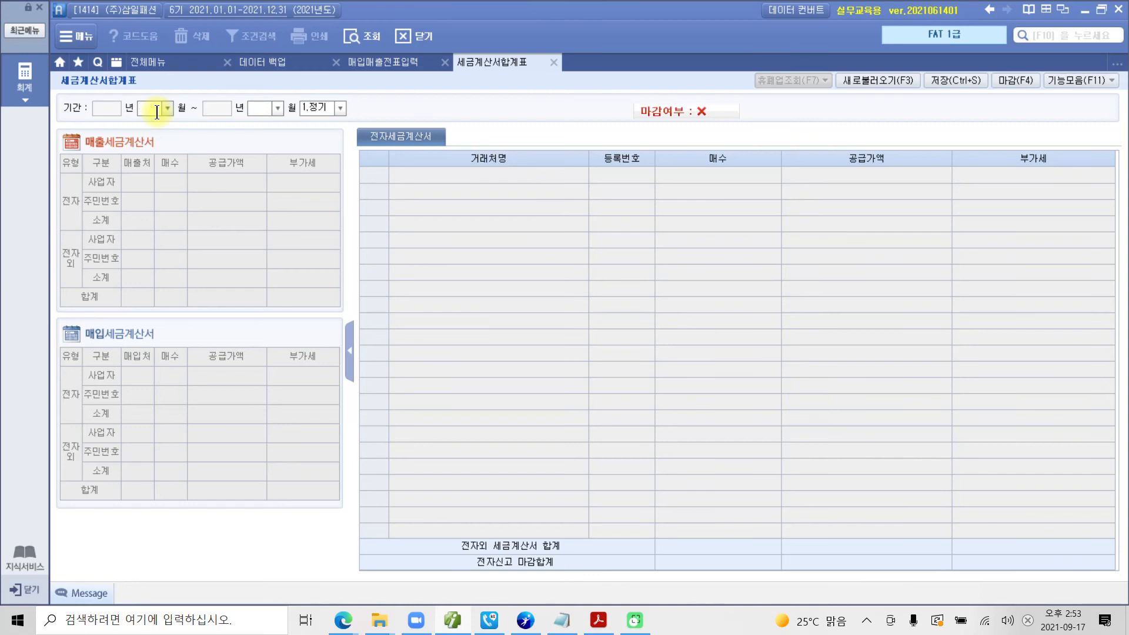
mouse_move(97, 78)
left_mouse_down()
mouse_move(73, 129)
mouse_move(326, 91)
mouse_move(54, 108)
left_mouse_up()
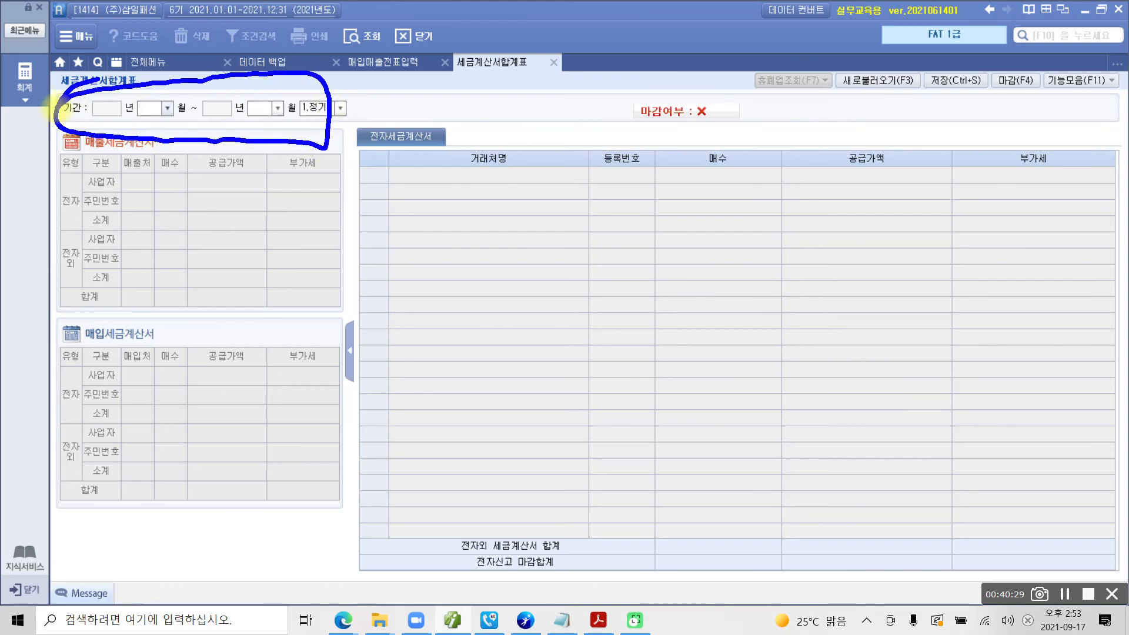
Step: Handwrite the month ranges 1–3 and 4–6 in blue over the report grid, correcting the last digit to 6
mouse_move(515, 81)
left_mouse_down()
mouse_move(511, 136)
mouse_move(604, 120)
left_mouse_up()
left_click_drag(645, 87, 657, 156)
left_click_drag(517, 175, 541, 218)
left_click_drag(519, 183, 517, 240)
mouse_move(585, 208)
left_mouse_down()
mouse_move(650, 215)
mouse_move(686, 189)
mouse_move(671, 266)
left_mouse_up()
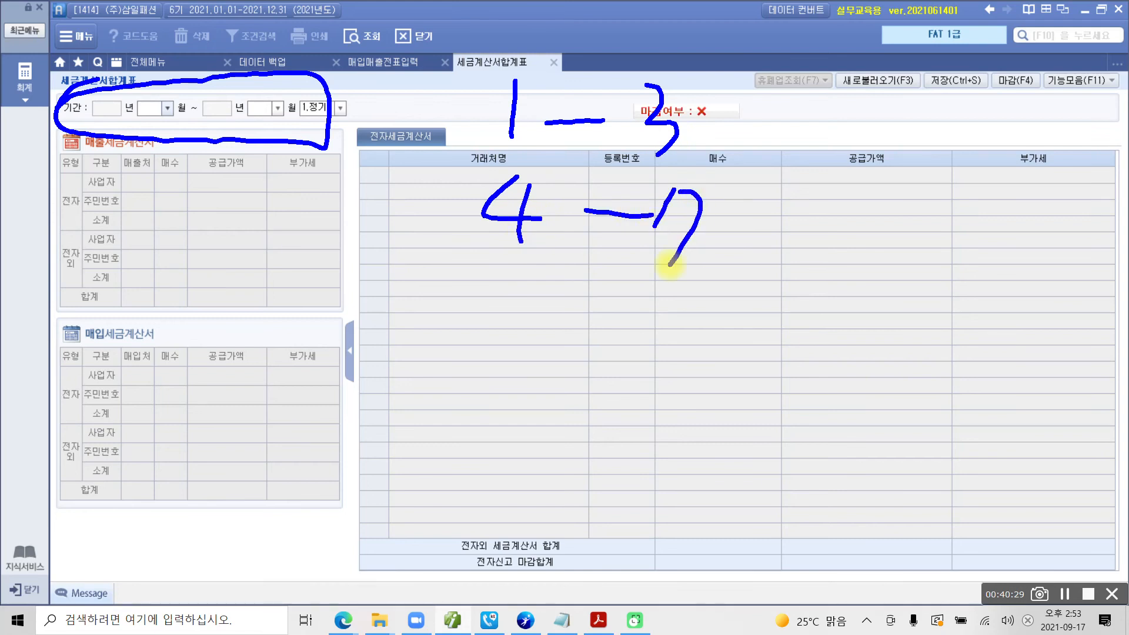
key("ctrl+z")
left_click_drag(680, 178, 661, 220)
Step: Handwrite the month ranges 7–9 and 10–12 in blue below the first two ranges
mouse_move(491, 268)
left_mouse_down()
mouse_move(473, 312)
mouse_move(504, 342)
left_mouse_up()
left_click_drag(576, 314, 627, 314)
left_click_drag(687, 288, 651, 364)
left_click_drag(482, 395, 460, 438)
mouse_move(500, 400)
left_mouse_down()
mouse_move(514, 426)
mouse_move(506, 403)
left_mouse_up()
mouse_move(579, 431)
left_mouse_down()
mouse_move(640, 432)
mouse_move(655, 457)
left_mouse_up()
left_click_drag(681, 420, 738, 448)
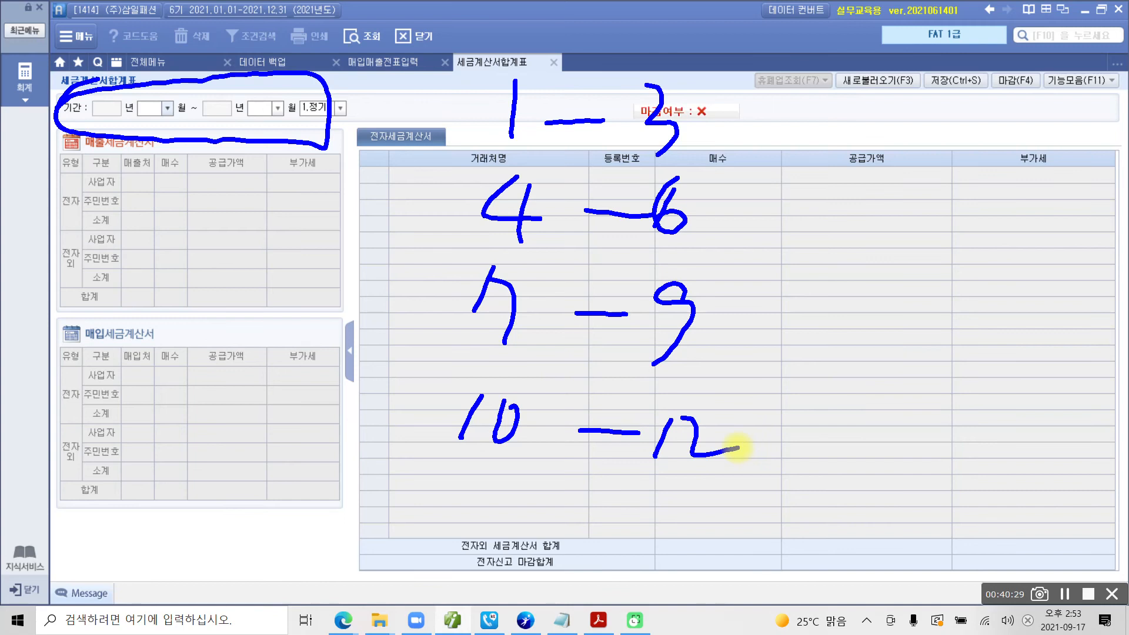
Step: Underline all four handwritten month ranges in blue and bracket the 7–9 range in red
left_click_drag(449, 156, 773, 176)
left_click_drag(446, 238, 823, 268)
left_click_drag(421, 346, 819, 368)
left_click_drag(405, 464, 841, 473)
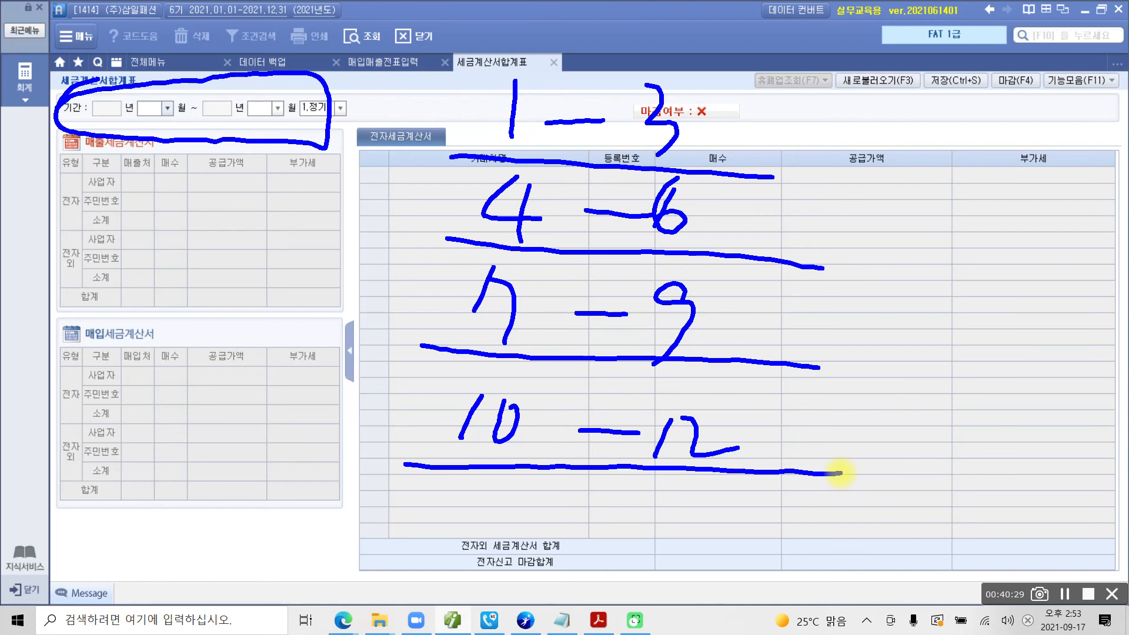
left_click_drag(450, 250, 451, 354)
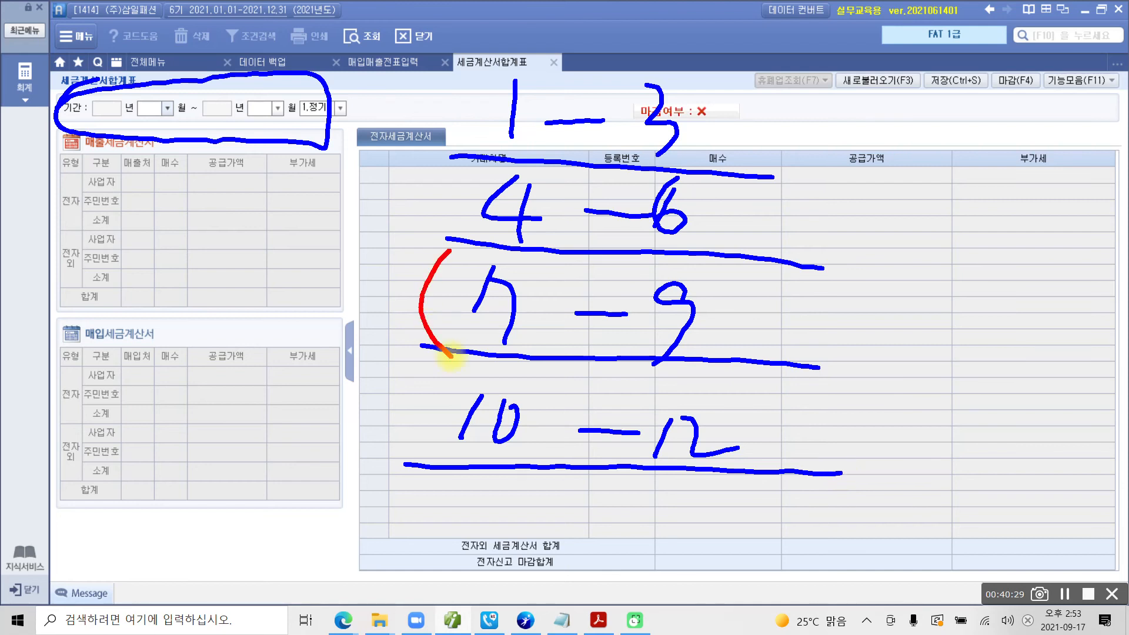
left_click_drag(730, 275, 716, 357)
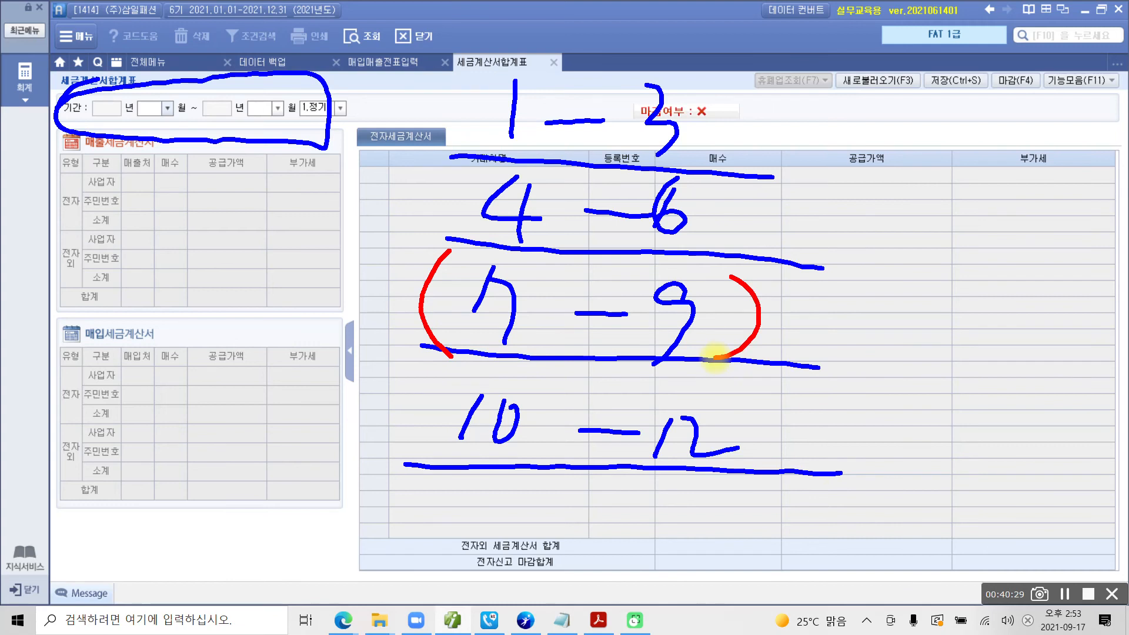
Step: Set the 세금계산서합계표 period to 2021년 07월 ~ 2021년 09월 with 1.정기 and load the report
left_click(157, 111)
type("07")
type("09")
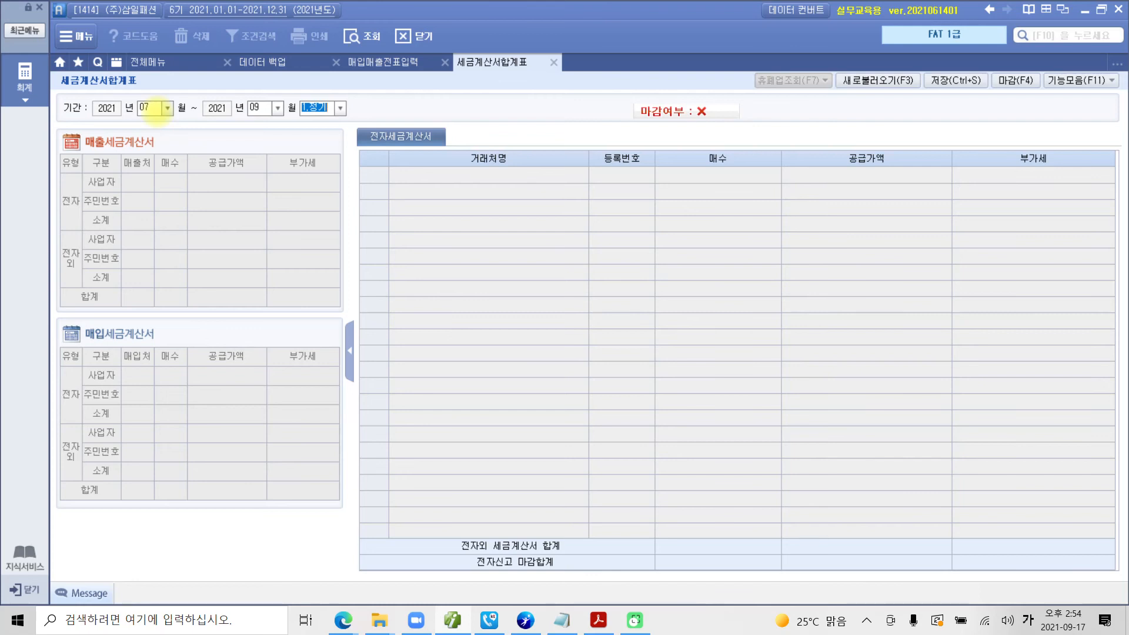
left_click(340, 108)
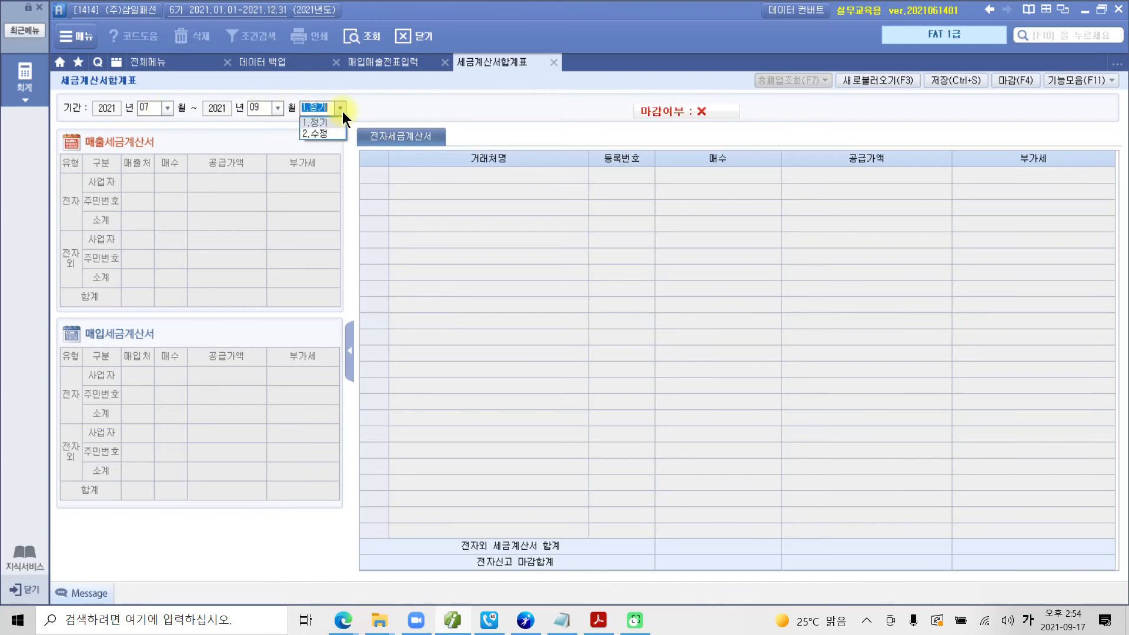
left_click(321, 108)
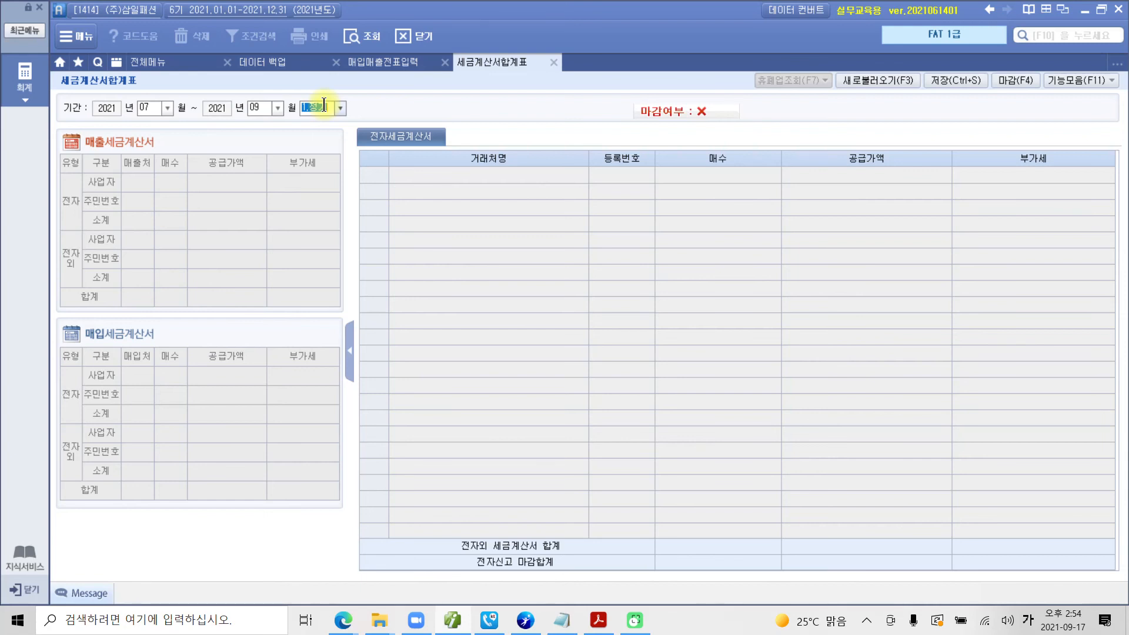
key("Return")
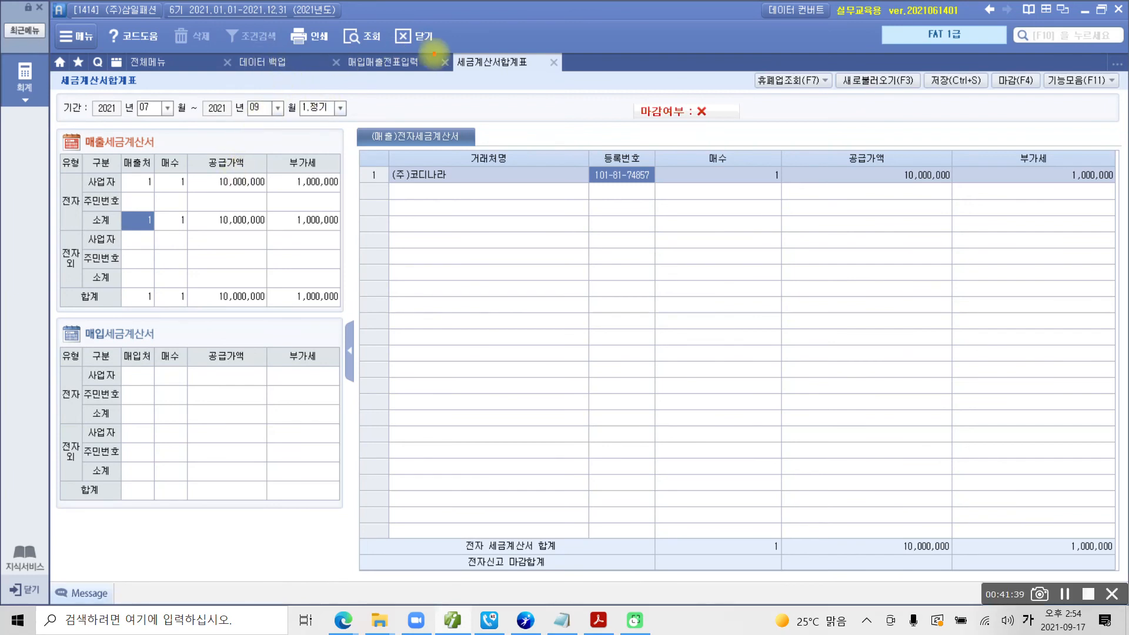
Step: Box the 세금계산서합계표 title in red, bracket the 매출세금계산서 and 매입세금계산서 headings, and underline 매출세금계산서
left_click_drag(447, 47, 586, 81)
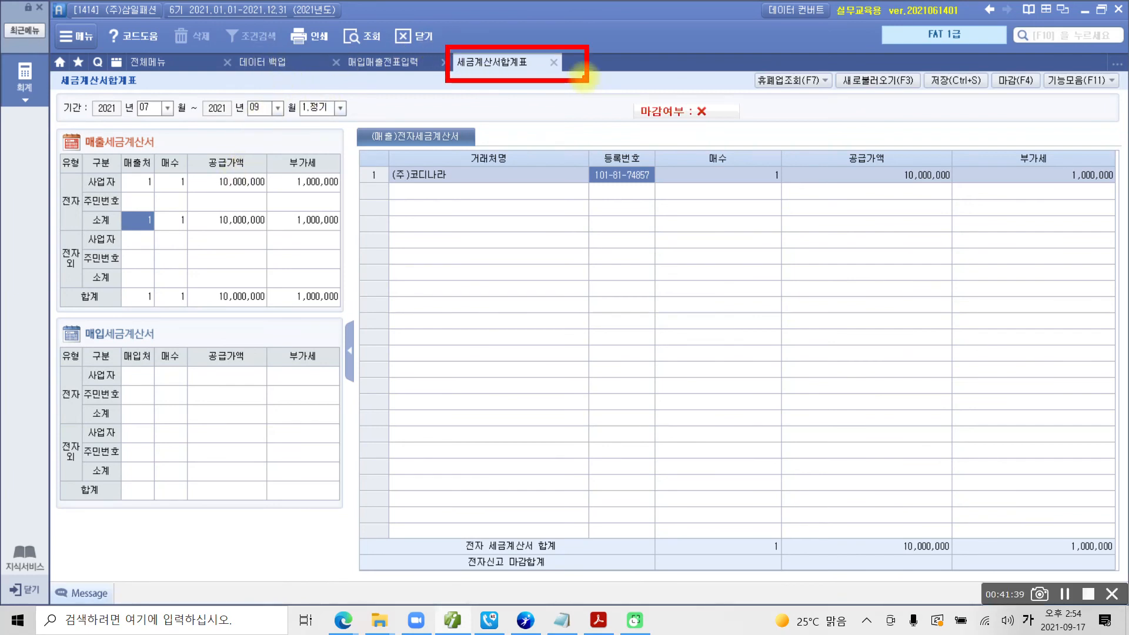
mouse_move(56, 125)
left_mouse_down()
mouse_move(46, 152)
mouse_move(66, 166)
left_mouse_up()
mouse_move(159, 122)
left_mouse_down()
mouse_move(176, 141)
mouse_move(169, 161)
left_mouse_up()
left_click_drag(54, 308, 48, 355)
mouse_move(176, 316)
left_mouse_down()
mouse_move(192, 341)
mouse_move(170, 357)
left_mouse_up()
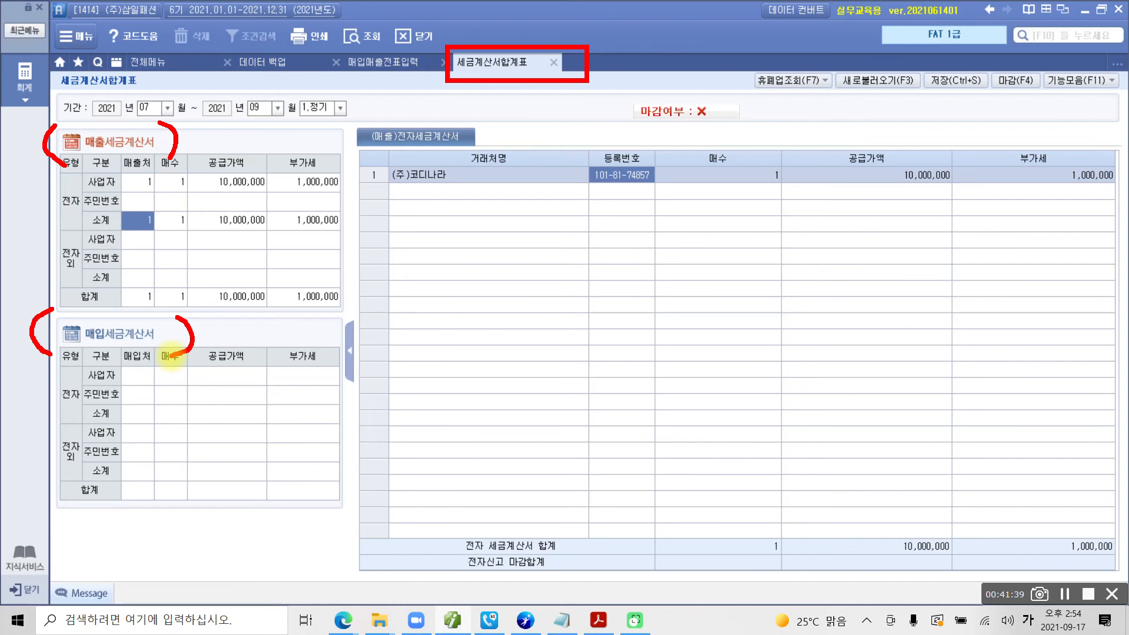
left_click_drag(54, 154, 167, 154)
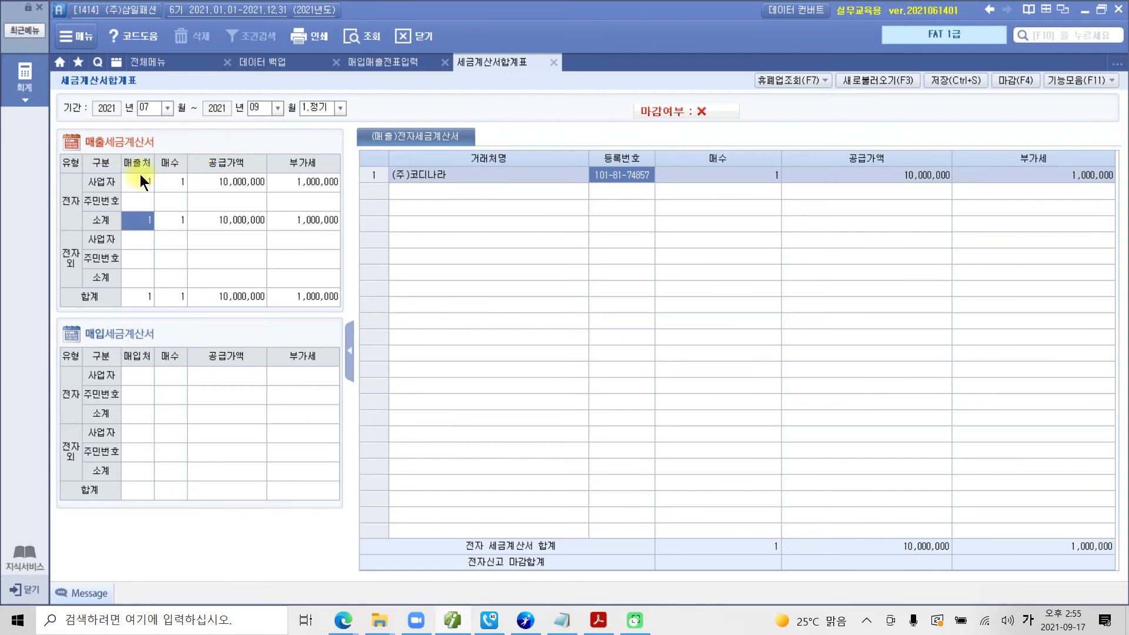
Step: Select the electronic 사업자 sales entry and underline its 소계 row and the (주)코디나라 name, 등록번호, 매수, 공급가액 and 부가세 in red
left_click(140, 181)
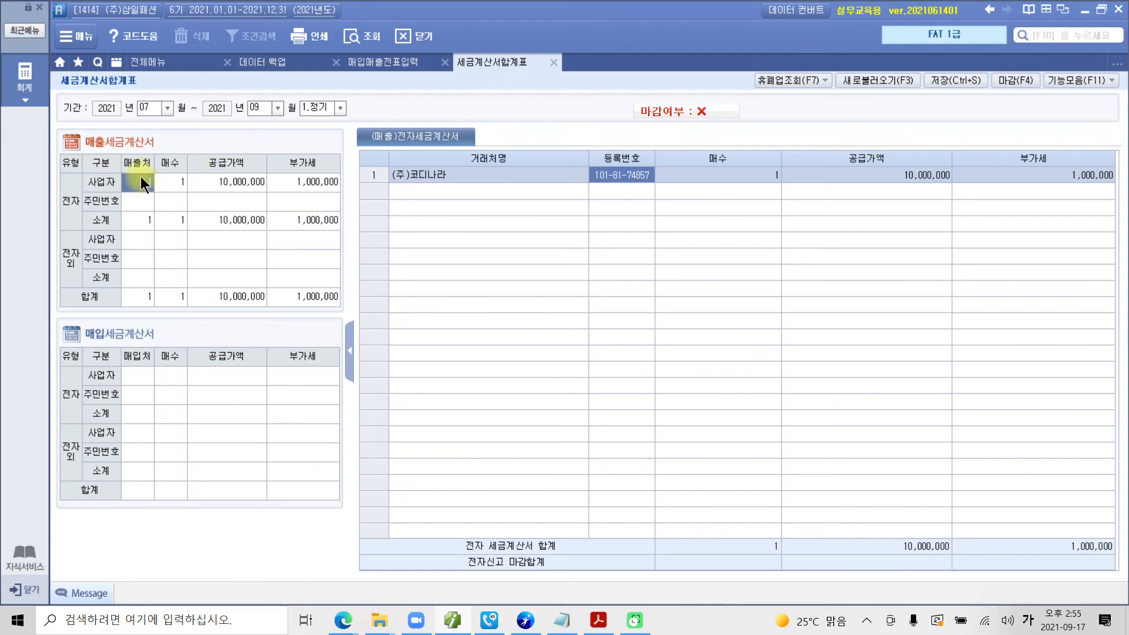
left_click_drag(57, 231, 334, 228)
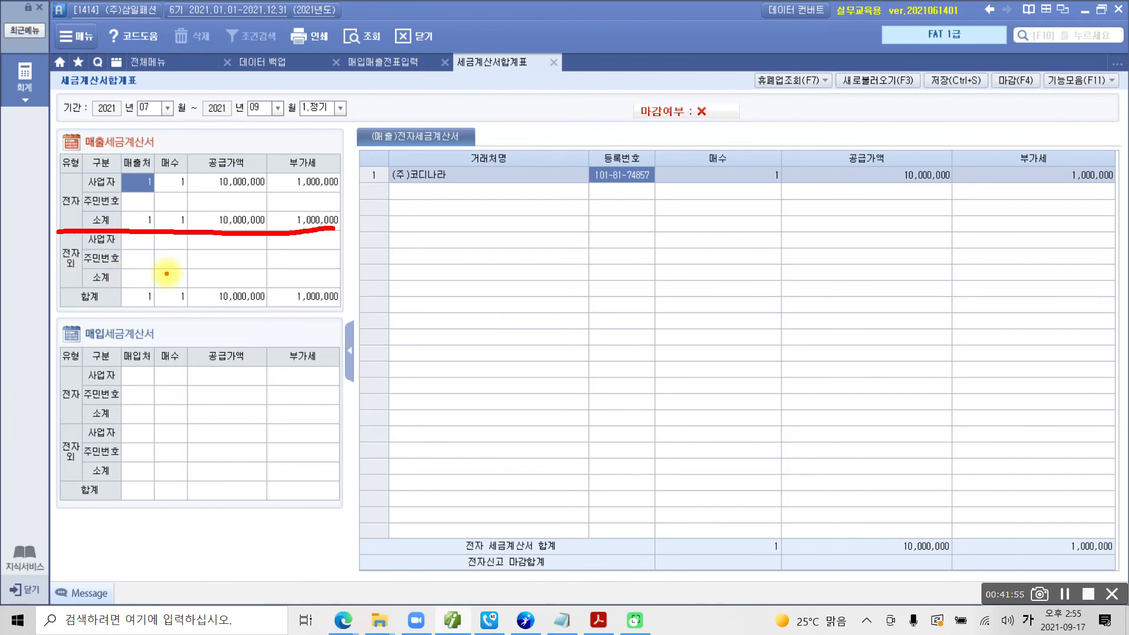
left_click_drag(410, 188, 470, 187)
left_click_drag(591, 190, 652, 187)
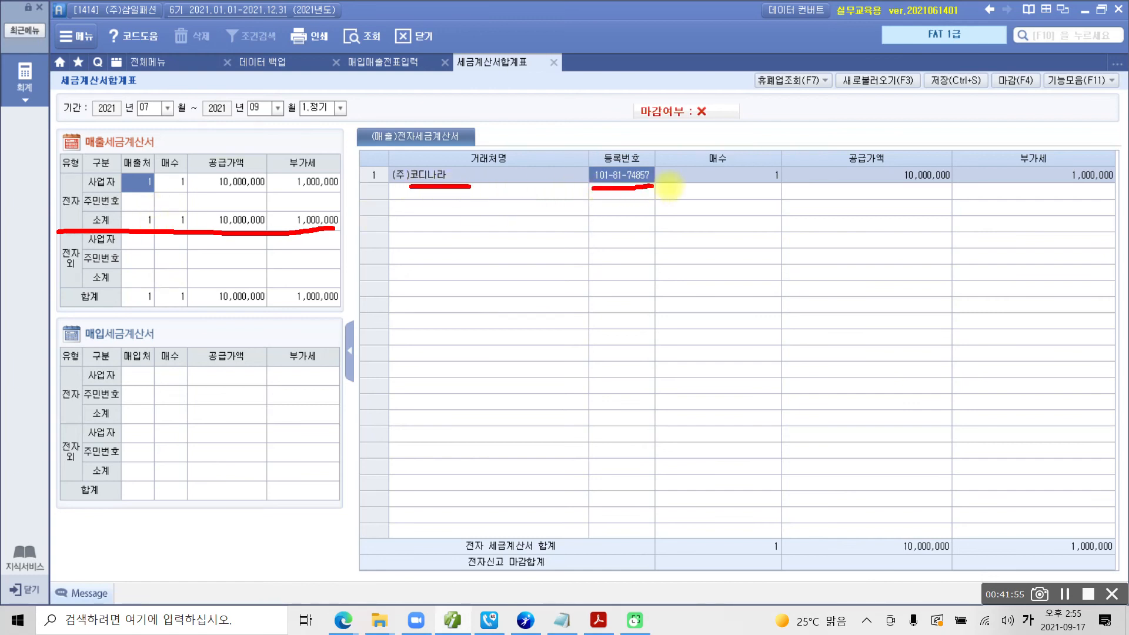
left_click_drag(761, 187, 787, 186)
left_click_drag(884, 185, 938, 184)
left_click_drag(1014, 183, 1101, 181)
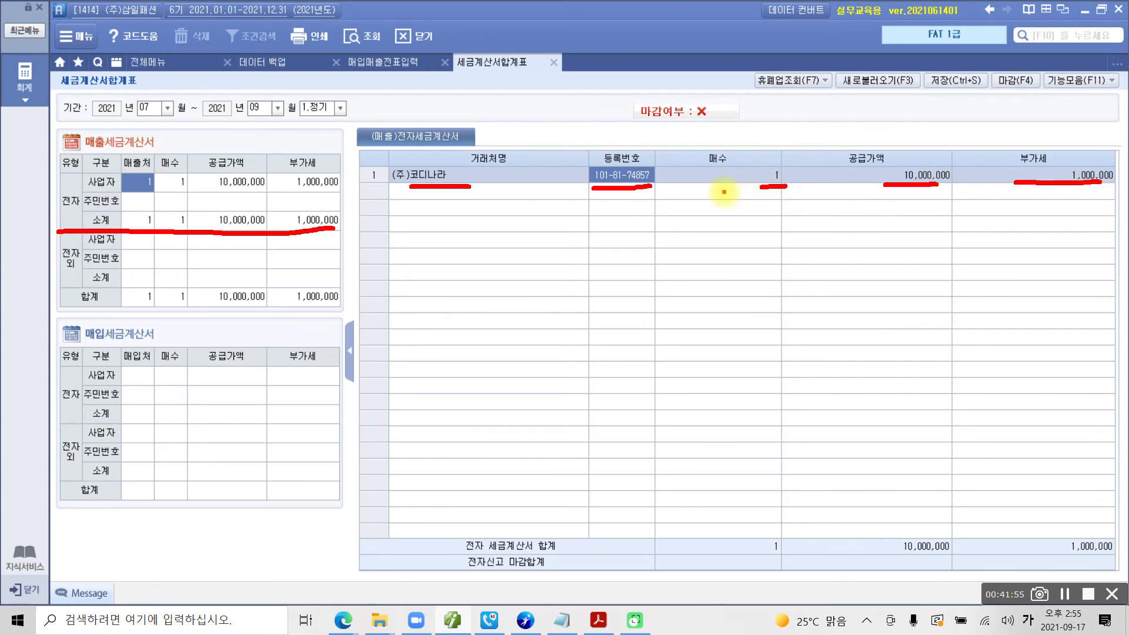
Step: Circle 마감여부 in red, clear the annotations, and close 세금계산서합계표
mouse_move(715, 121)
left_mouse_down()
mouse_move(677, 137)
mouse_move(630, 94)
mouse_move(719, 85)
mouse_move(716, 133)
left_mouse_up()
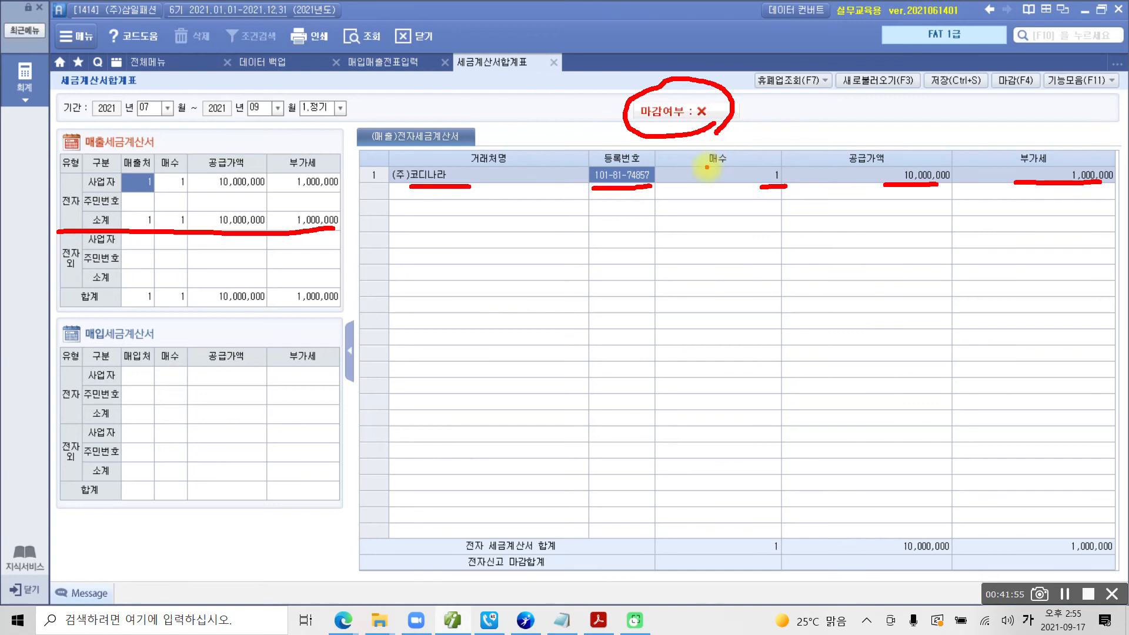
key("Escape")
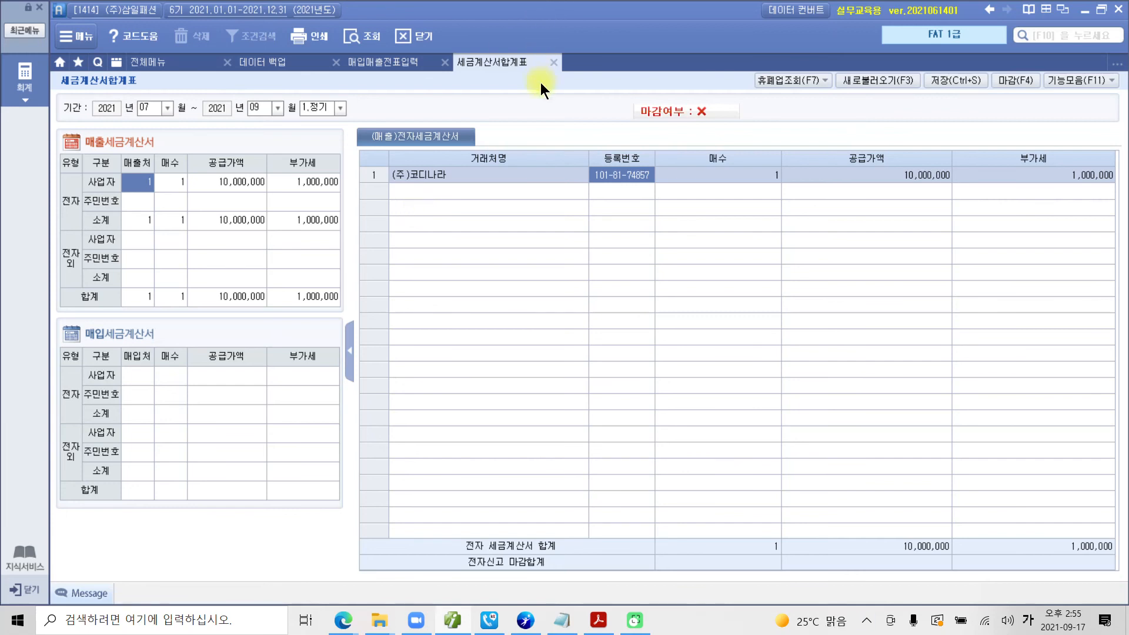
left_click(553, 62)
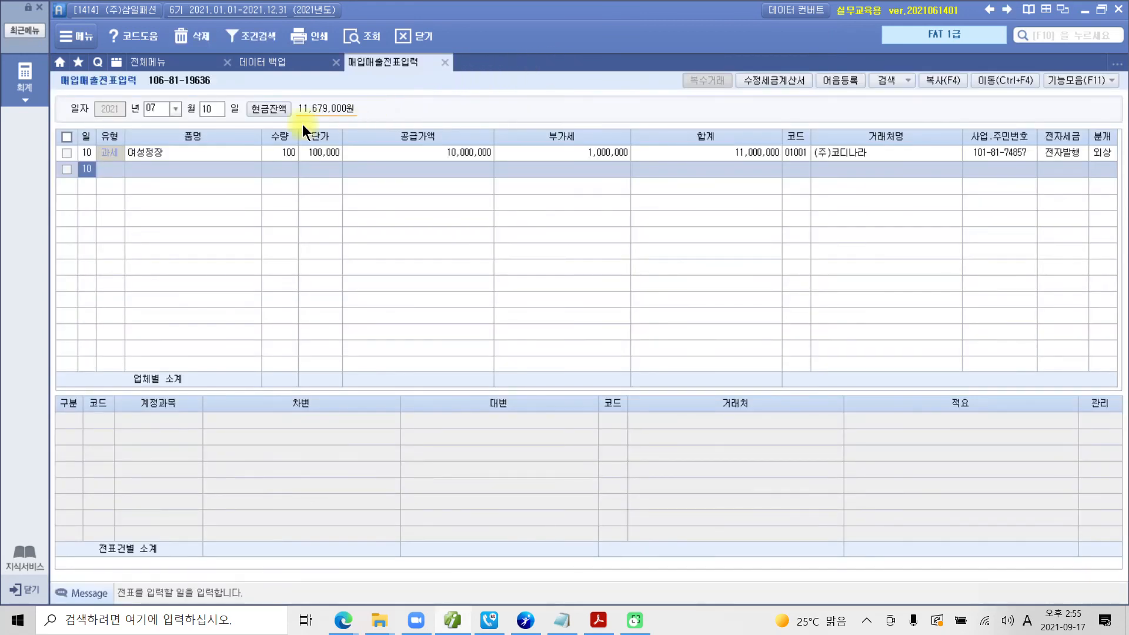
Step: Box 부가가치세신고서 in 전체메뉴 in red, open it, and briefly frame its entire tax form in red
left_click(168, 59)
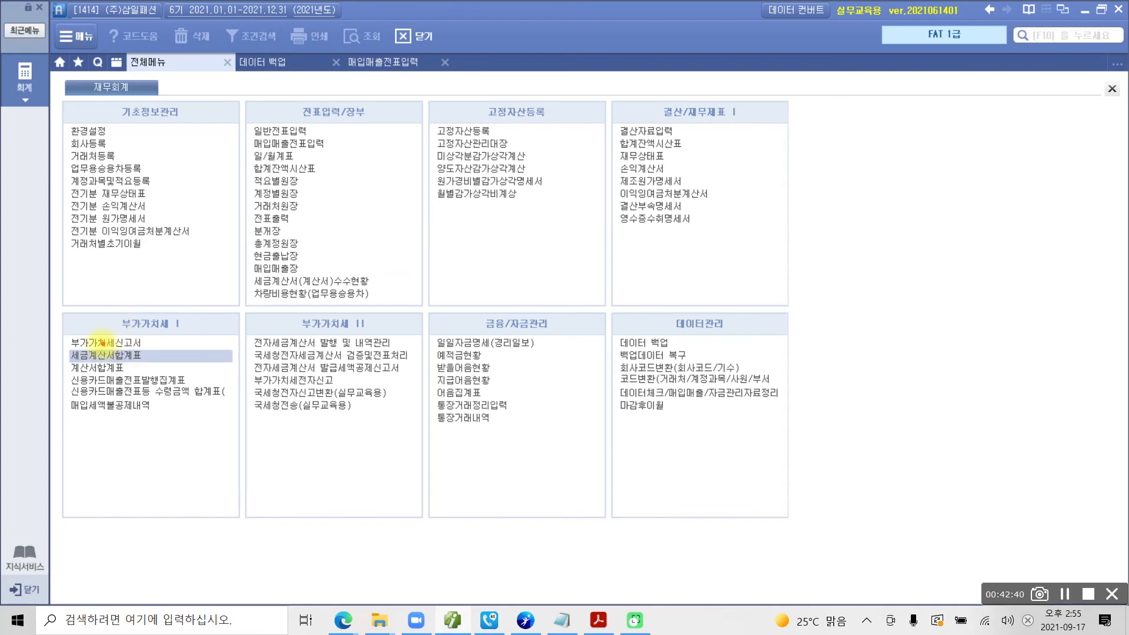
mouse_move(52, 323)
left_mouse_down()
mouse_move(100, 356)
mouse_move(162, 355)
mouse_move(144, 344)
mouse_move(154, 336)
left_mouse_up()
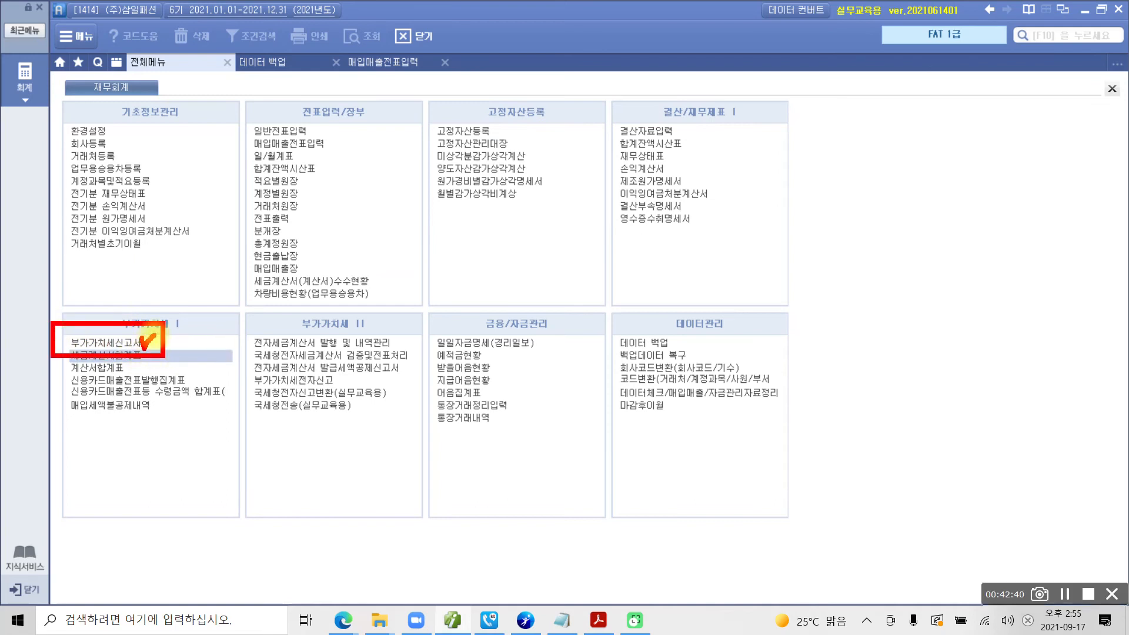
left_click(132, 346)
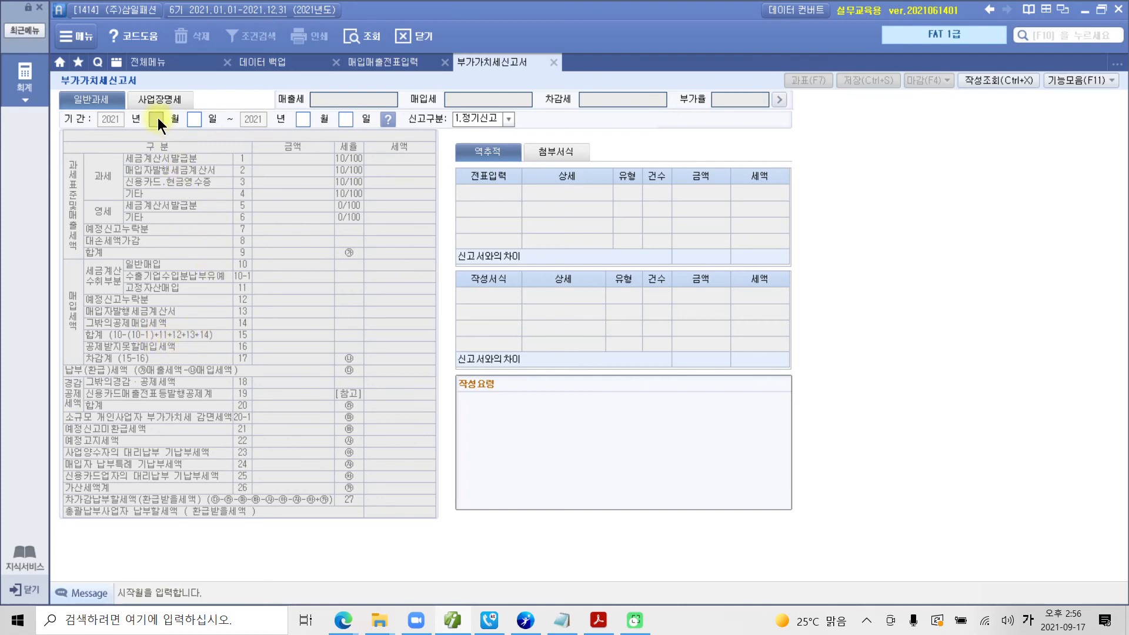
mouse_move(63, 126)
left_mouse_down()
mouse_move(373, 489)
mouse_move(452, 534)
left_mouse_up()
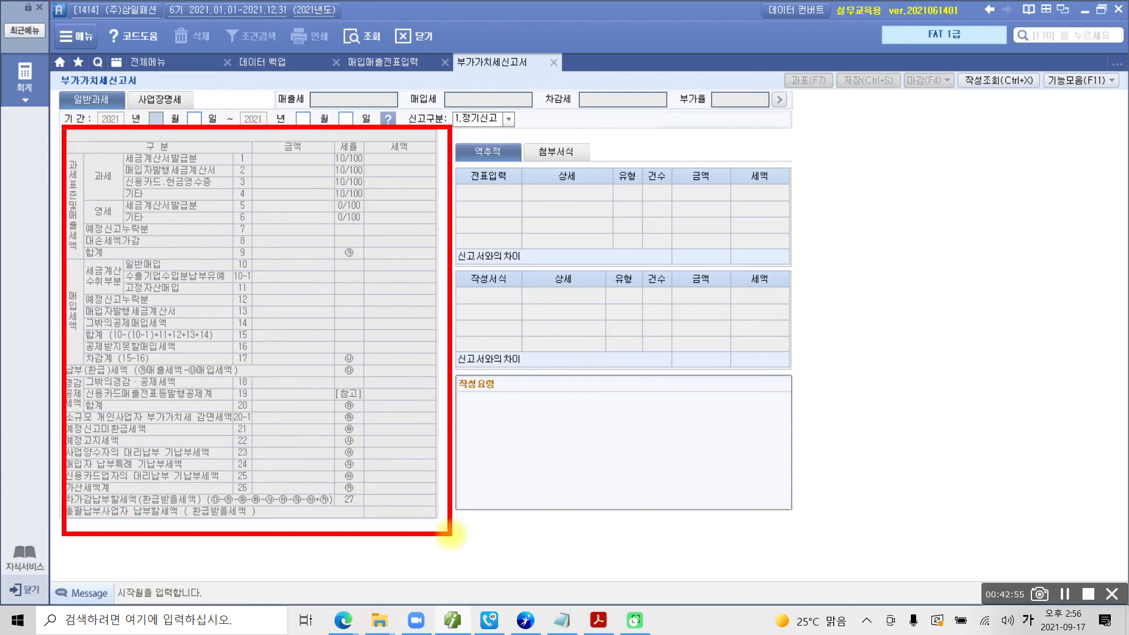
key("Escape")
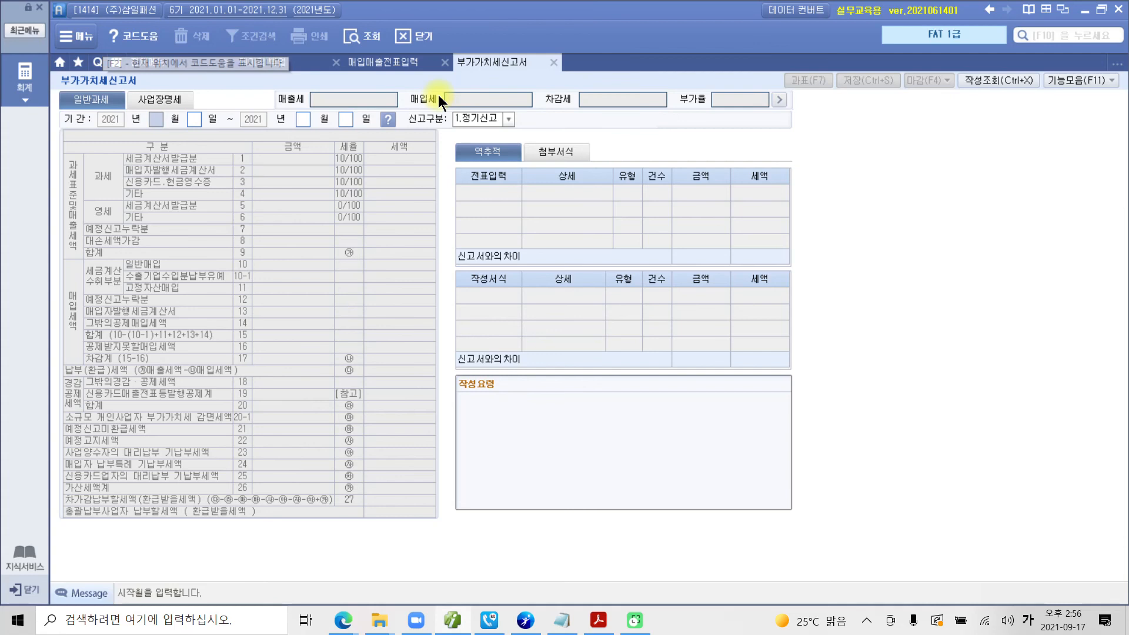
Step: Set the 부가가치세신고서 period to 2021년 07월 01일 ~ 2021년 09월 30일 with 1.정기신고 and load the return
type("7")
key("Return")
key("Return")
type("9")
key("Return")
type("30")
key("Return")
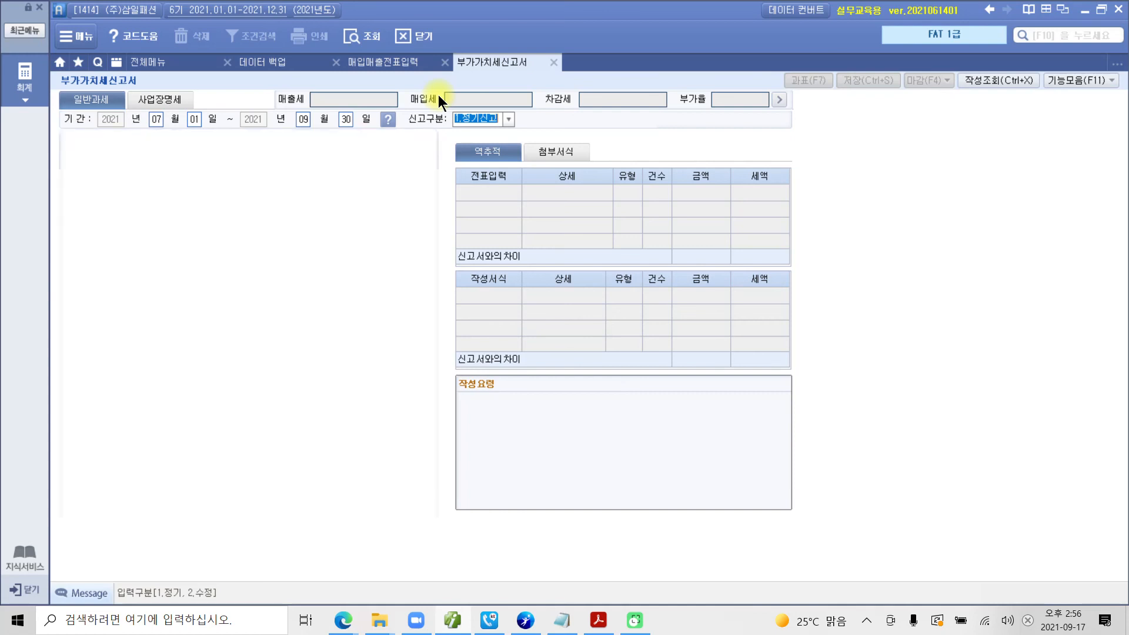
key("Return")
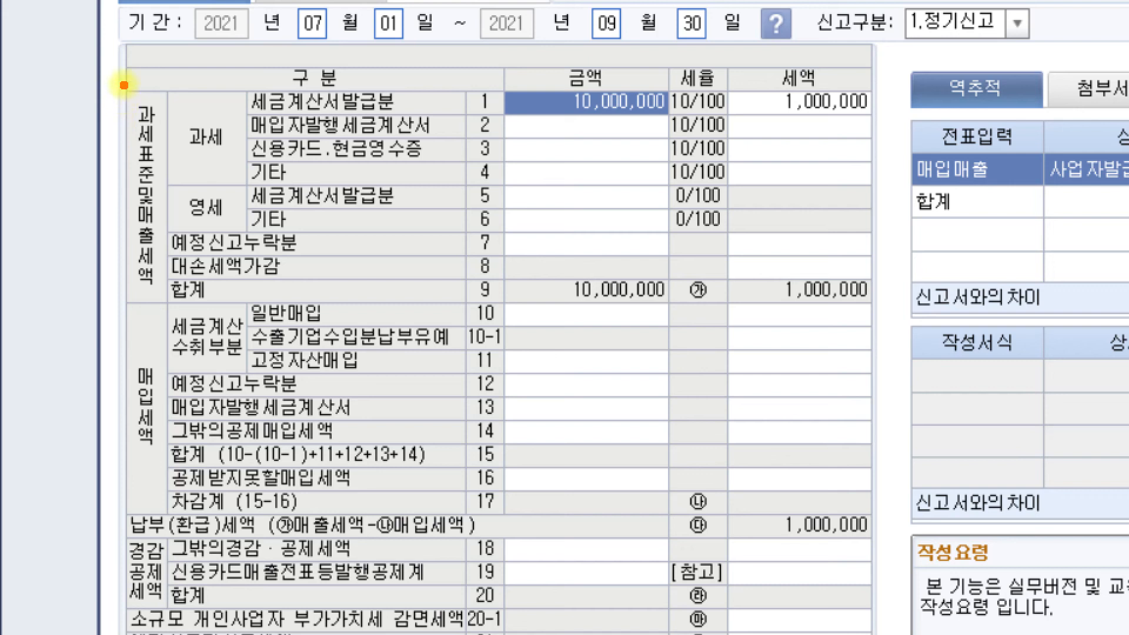
Step: Box the 과세표준및매출세액 section in red, underline 과세 and the 세금계산서발급분 row's label, number, 금액 and 세액, and clear the marks
mouse_move(123, 86)
left_mouse_down()
mouse_move(132, 127)
mouse_move(265, 244)
mouse_move(647, 312)
mouse_move(882, 313)
left_mouse_up()
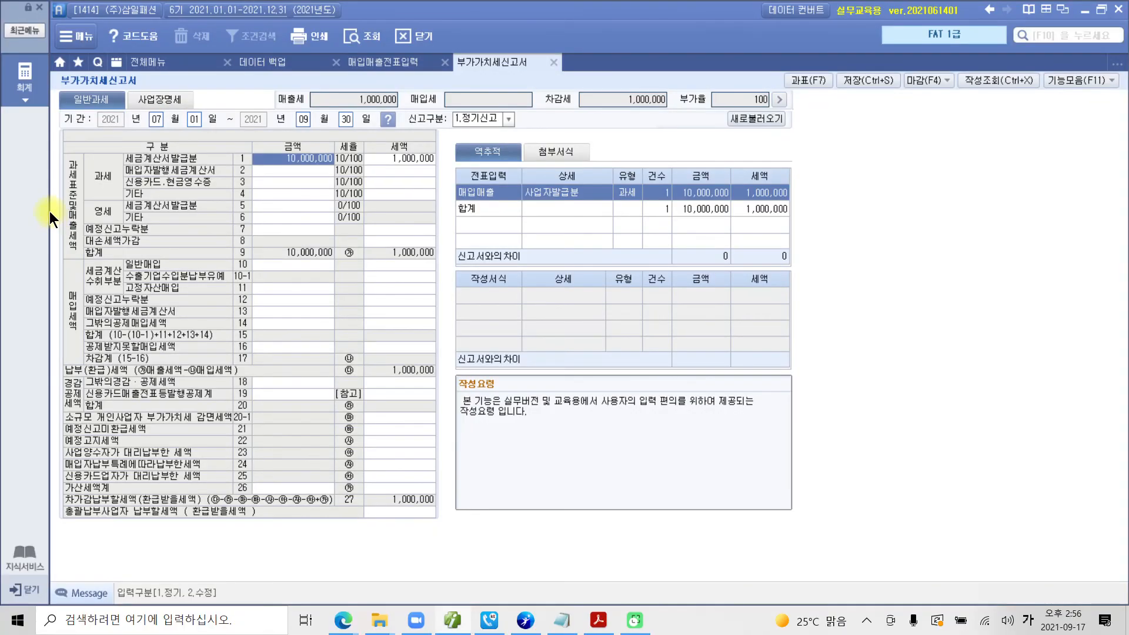
key("ctrl+2")
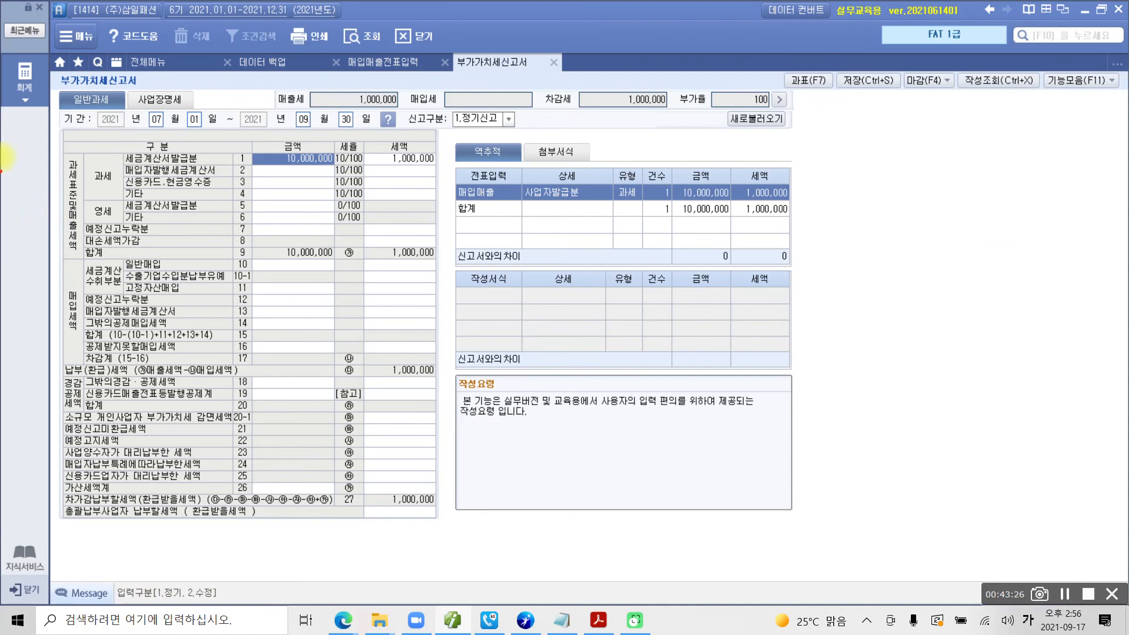
mouse_move(57, 129)
left_mouse_down()
mouse_move(243, 259)
mouse_move(474, 287)
mouse_move(462, 260)
left_mouse_up()
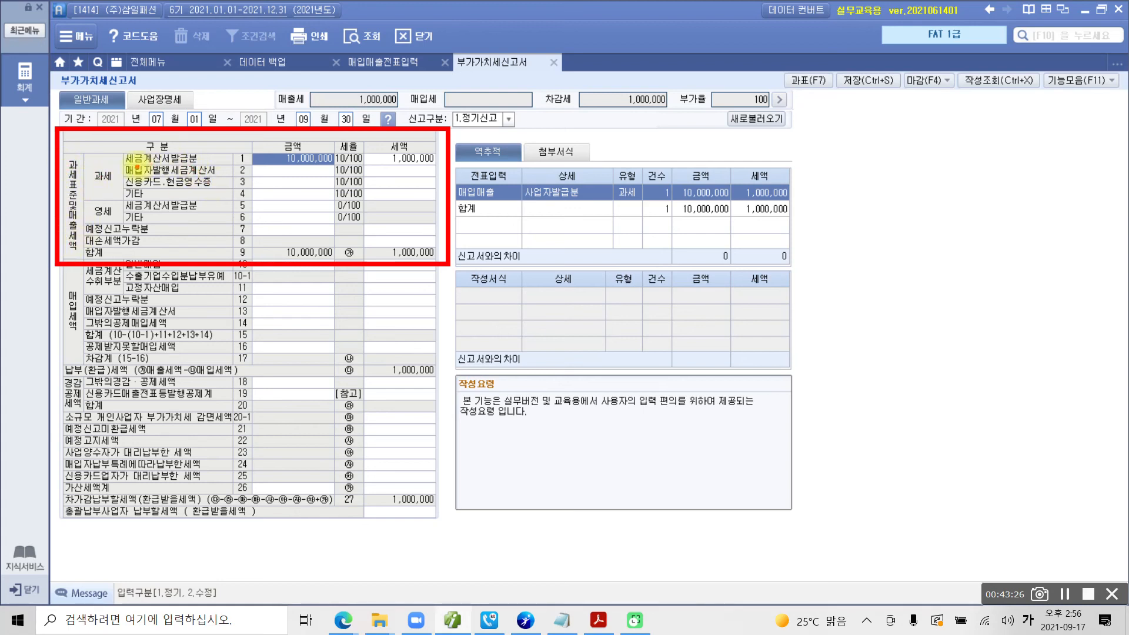
mouse_move(93, 187)
left_mouse_down()
mouse_move(182, 165)
mouse_move(247, 165)
left_mouse_up()
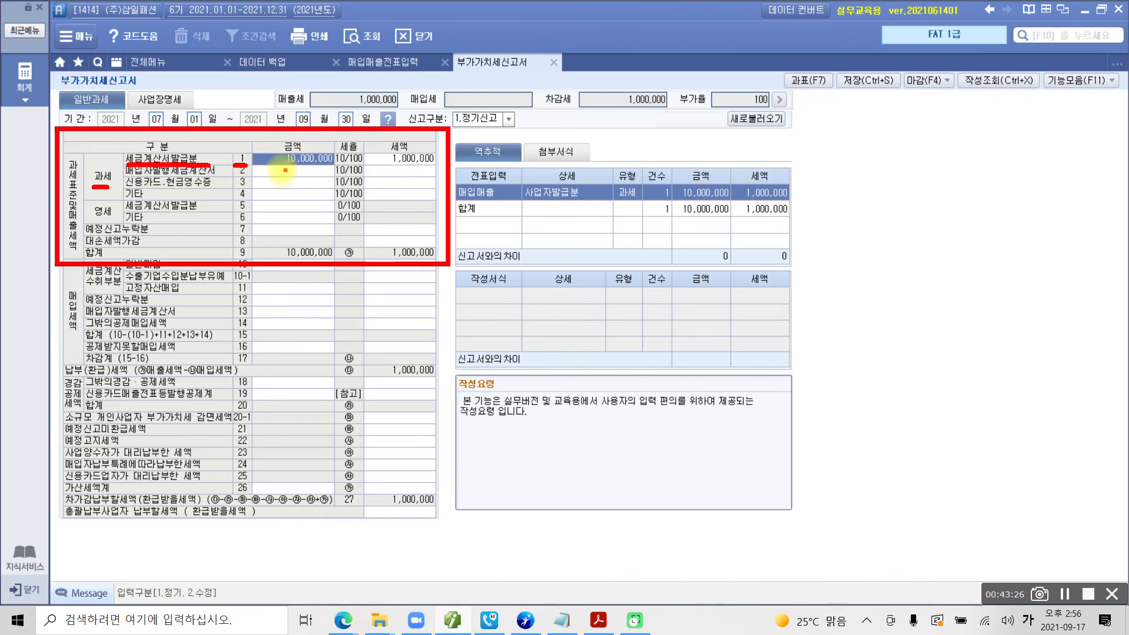
left_click_drag(277, 167, 427, 168)
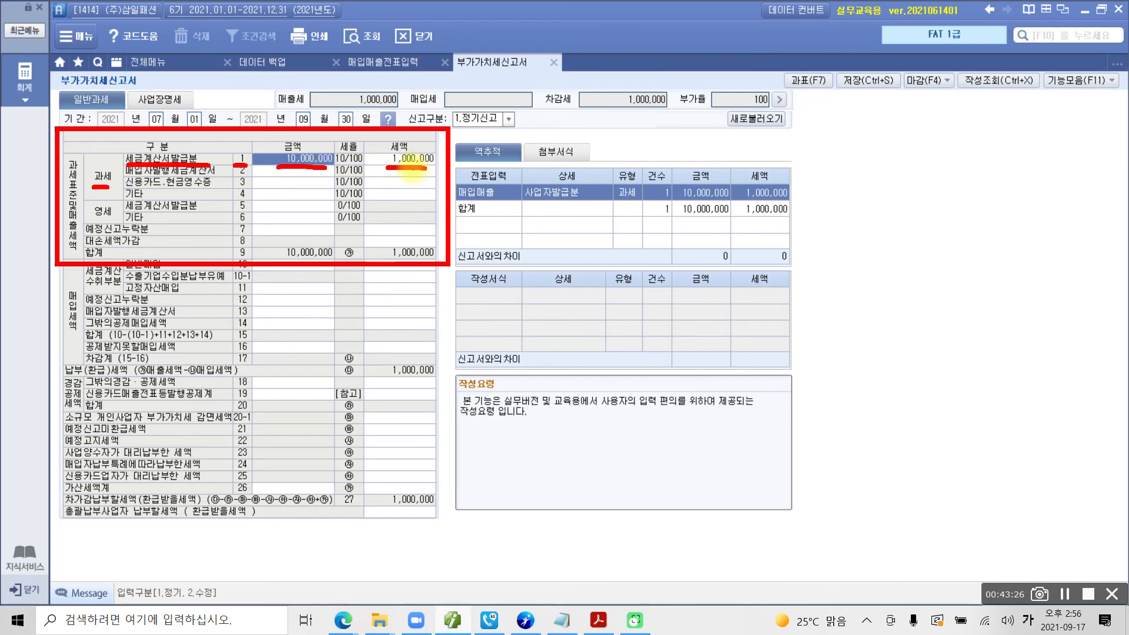
key("Escape")
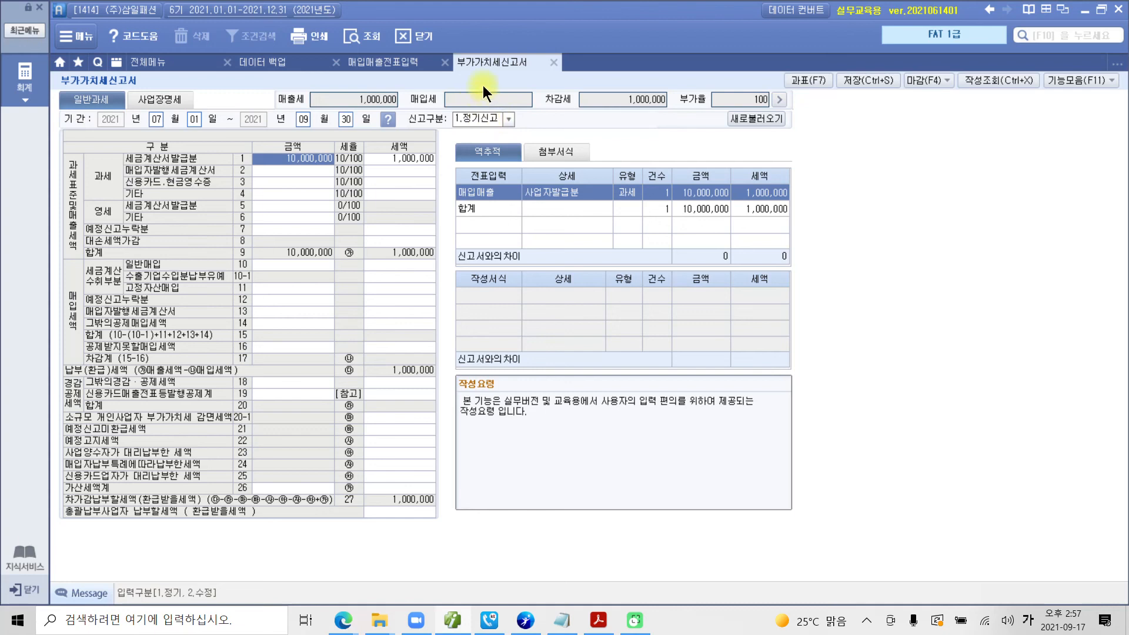
Step: Save and close 부가가치세신고서, frame the 7/10 sales entry in 매입매출전표입력 in red, and clear the marks
left_click(553, 63)
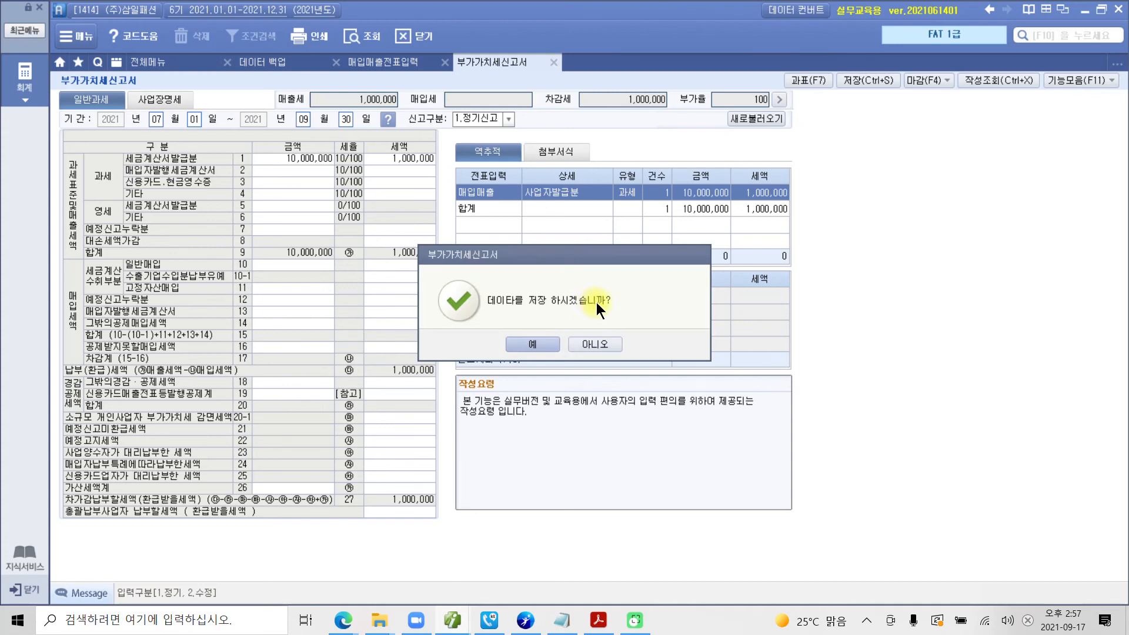
left_click(545, 347)
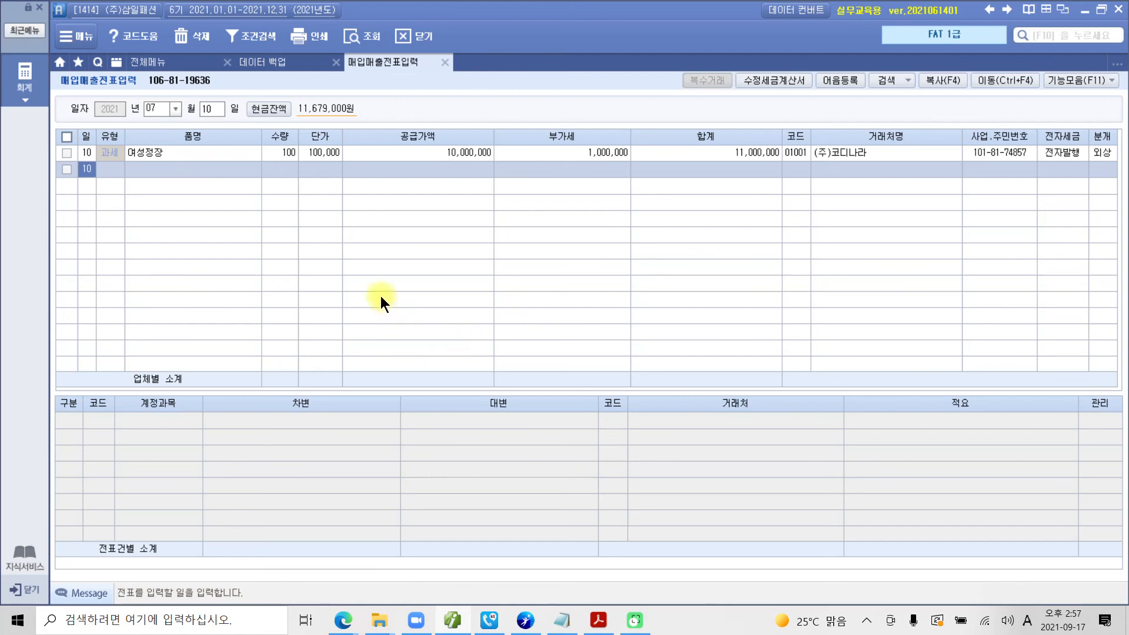
mouse_move(56, 124)
left_mouse_down()
mouse_move(272, 189)
mouse_move(1118, 235)
left_mouse_up()
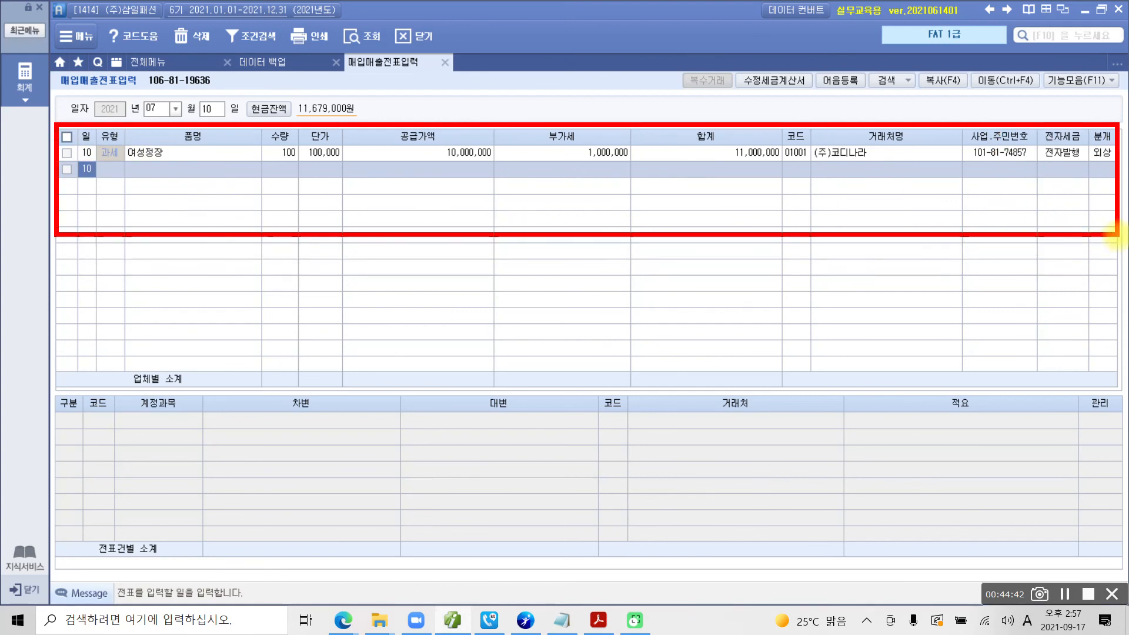
left_click_drag(527, 211, 782, 215)
mouse_move(563, 195)
left_mouse_down()
mouse_move(540, 222)
mouse_move(696, 196)
left_mouse_up()
key("Escape")
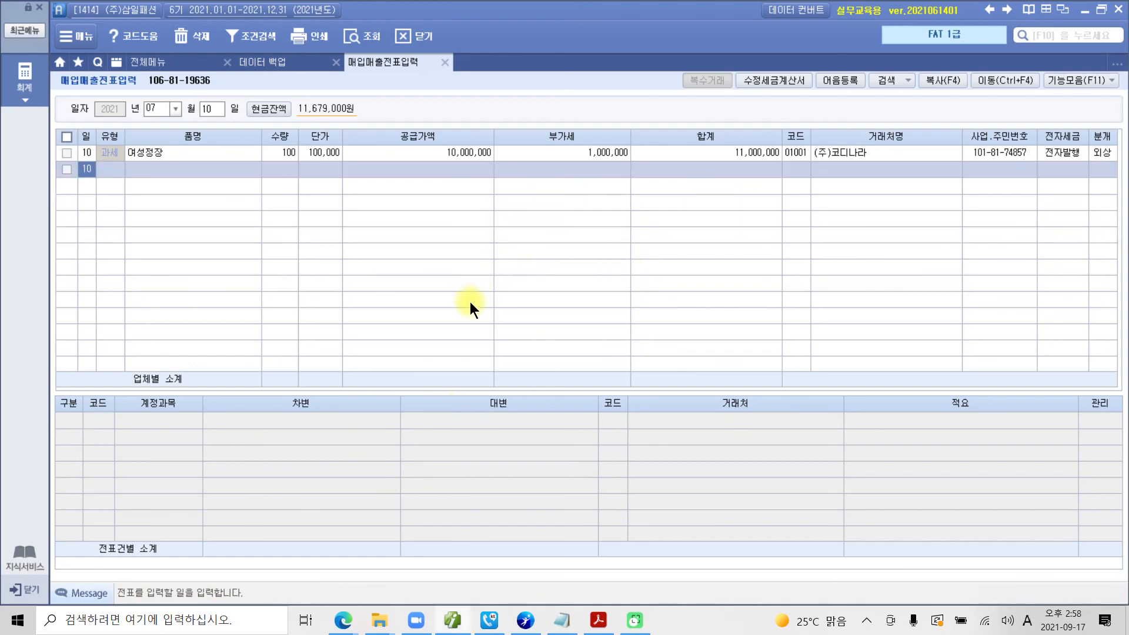
Step: Select the (주)코디나라 row's 분개, frame its journal entry in red, circle the 차변 and 대변 amounts, mark 401 상품매출, and clear the marks
left_click(1099, 153)
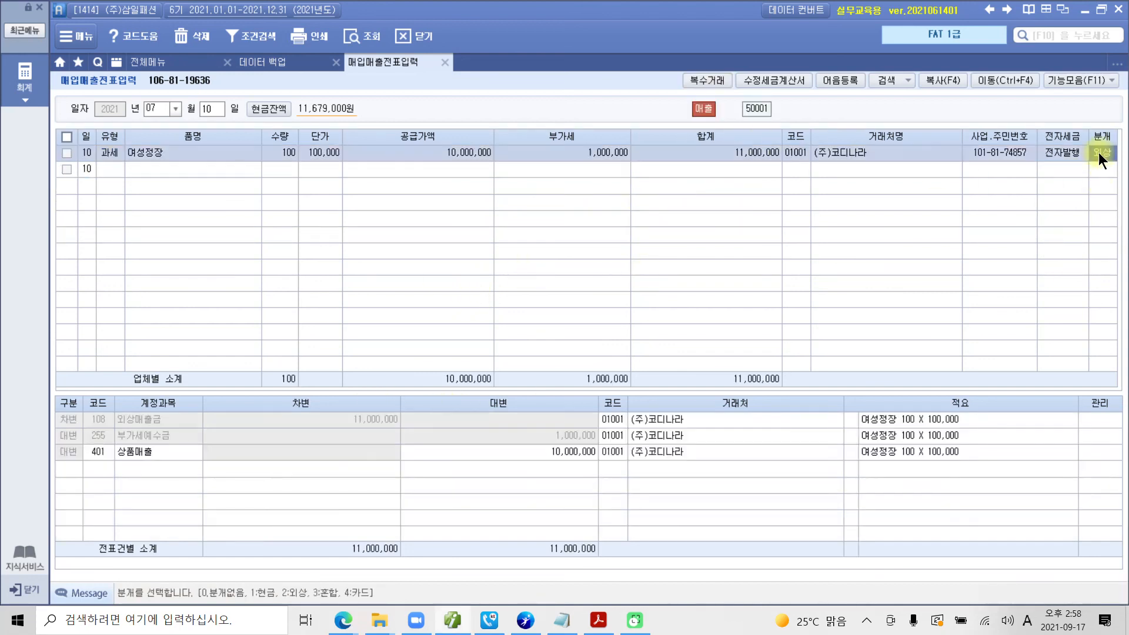
mouse_move(58, 399)
left_mouse_down()
mouse_move(504, 559)
mouse_move(1021, 556)
left_mouse_up()
mouse_move(645, 520)
left_mouse_down()
mouse_move(612, 524)
mouse_move(245, 347)
mouse_move(570, 522)
left_mouse_up()
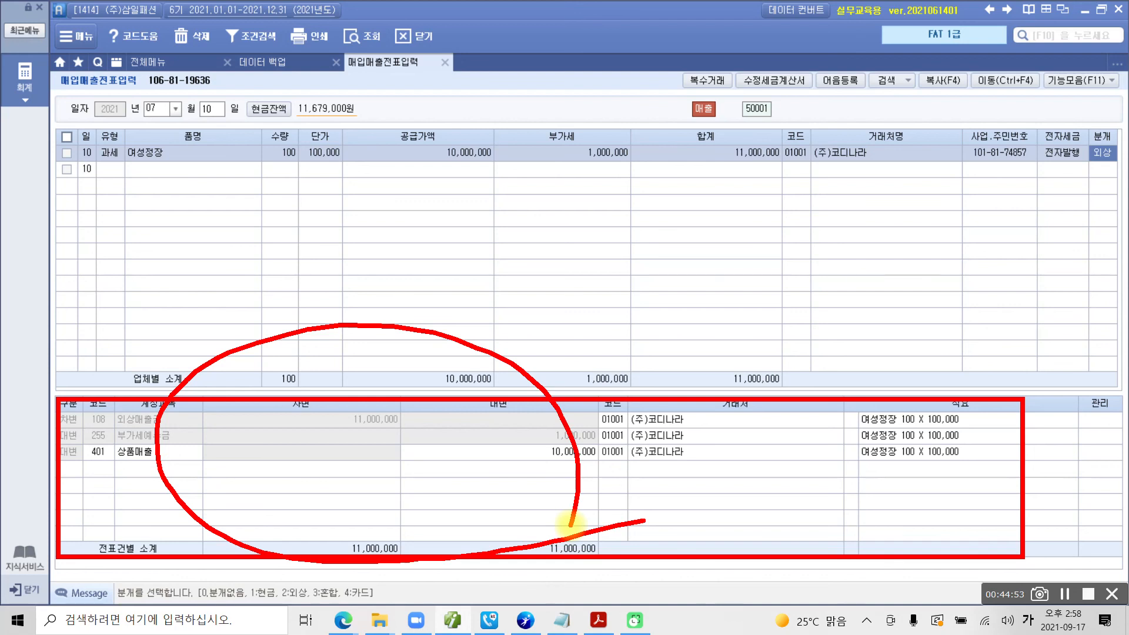
left_click_drag(121, 445, 72, 459)
key("Escape")
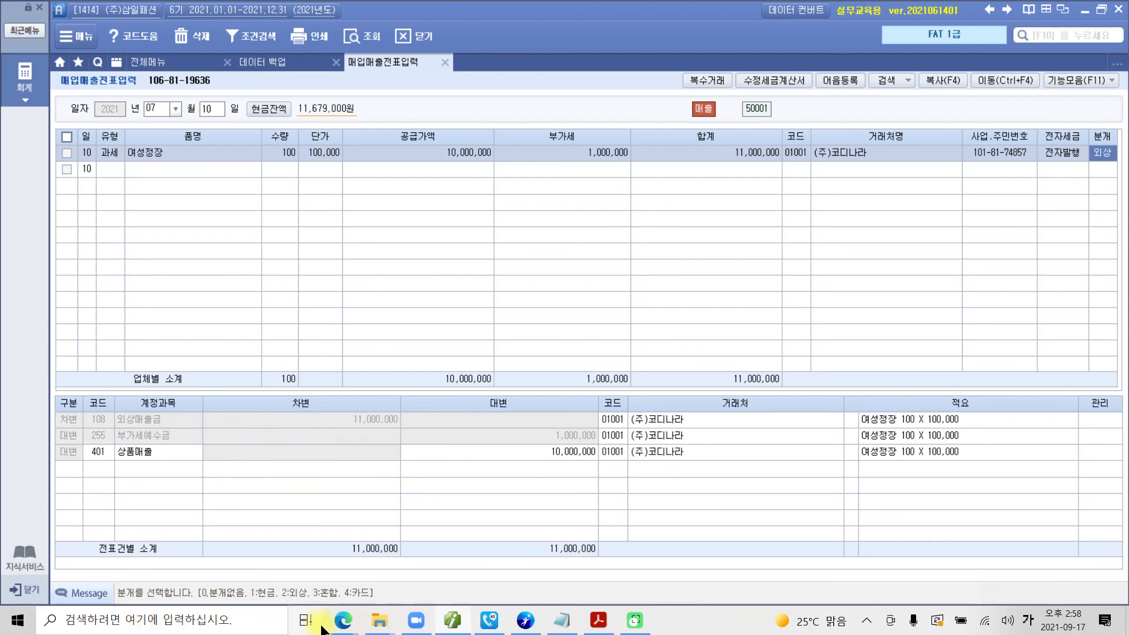
Step: Box 손익계산서 in 전체메뉴 in red, open it, and load the statement for 2021년 12월
left_click(599, 620)
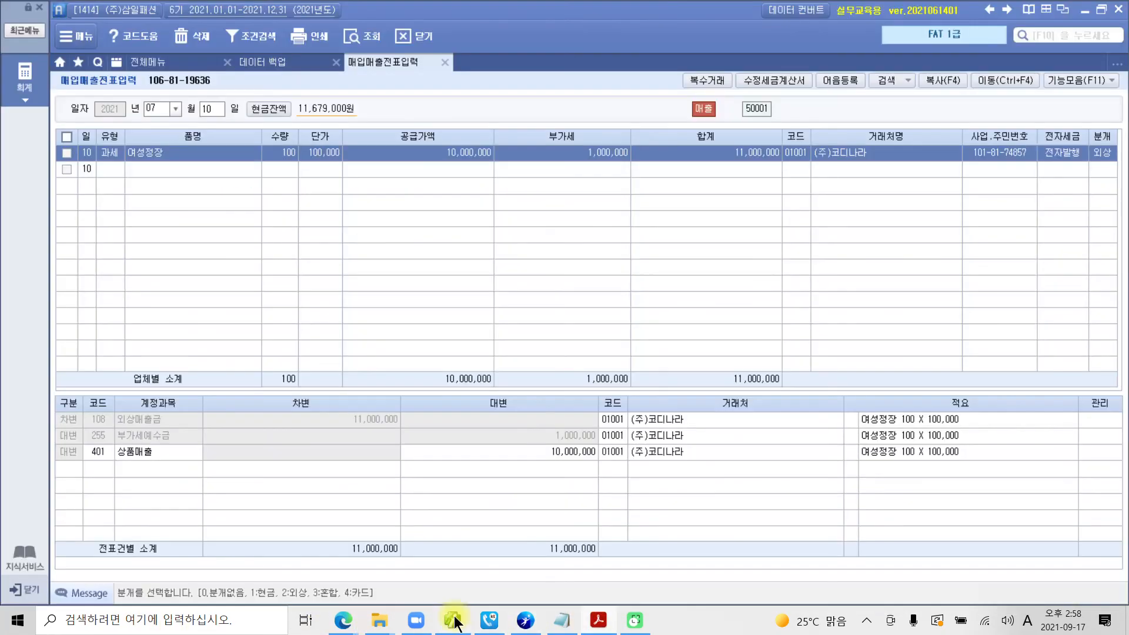
left_click(453, 620)
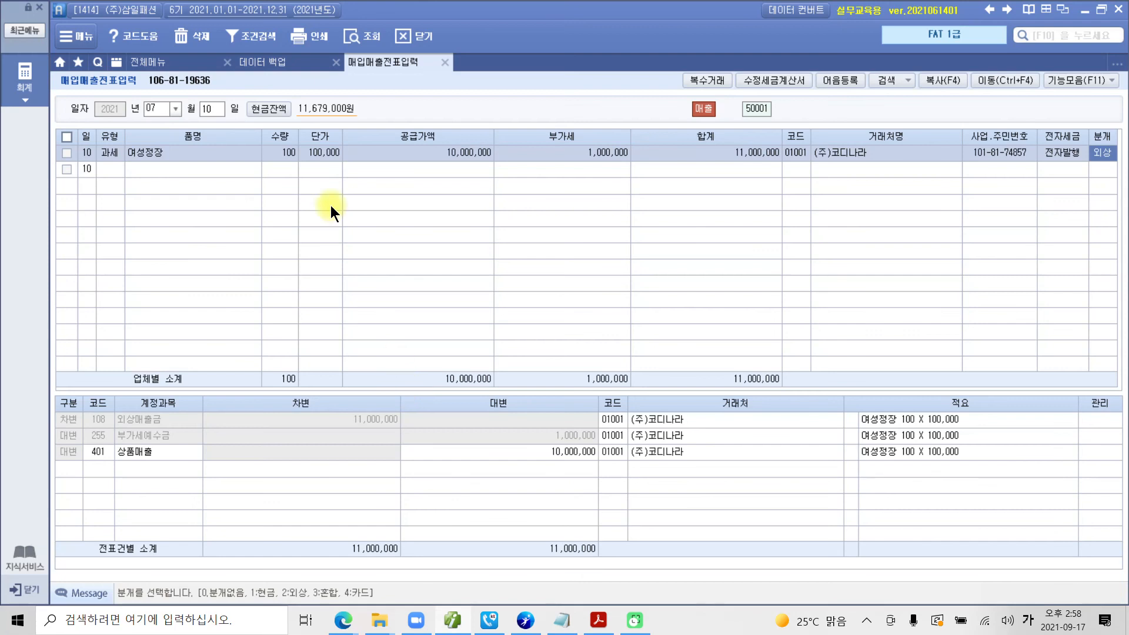
left_click(158, 64)
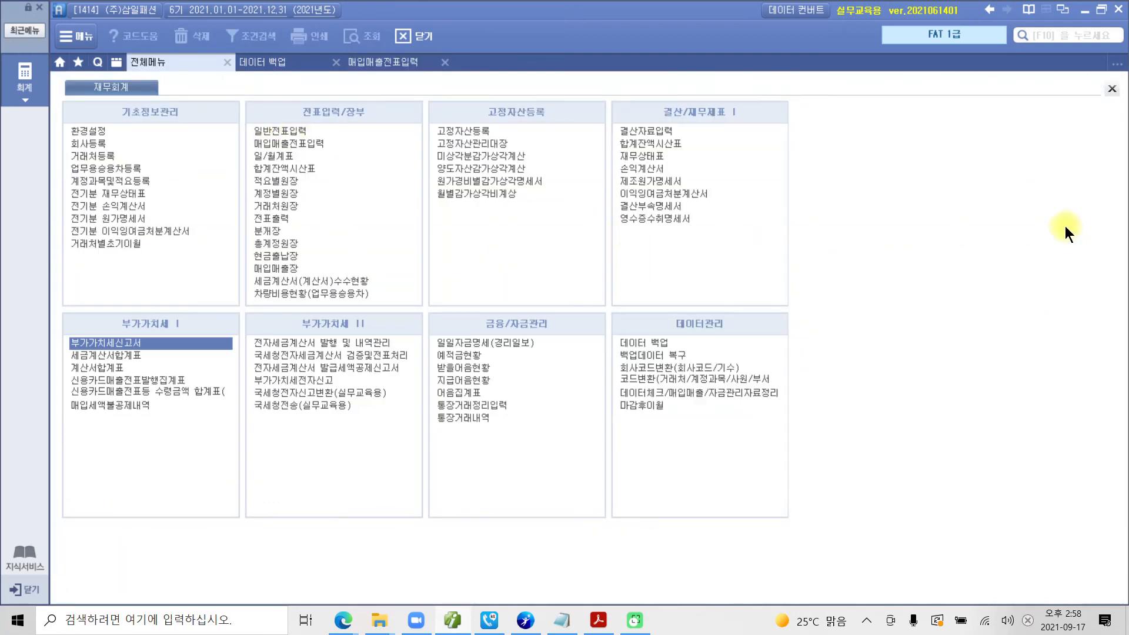
left_click_drag(599, 156, 830, 183)
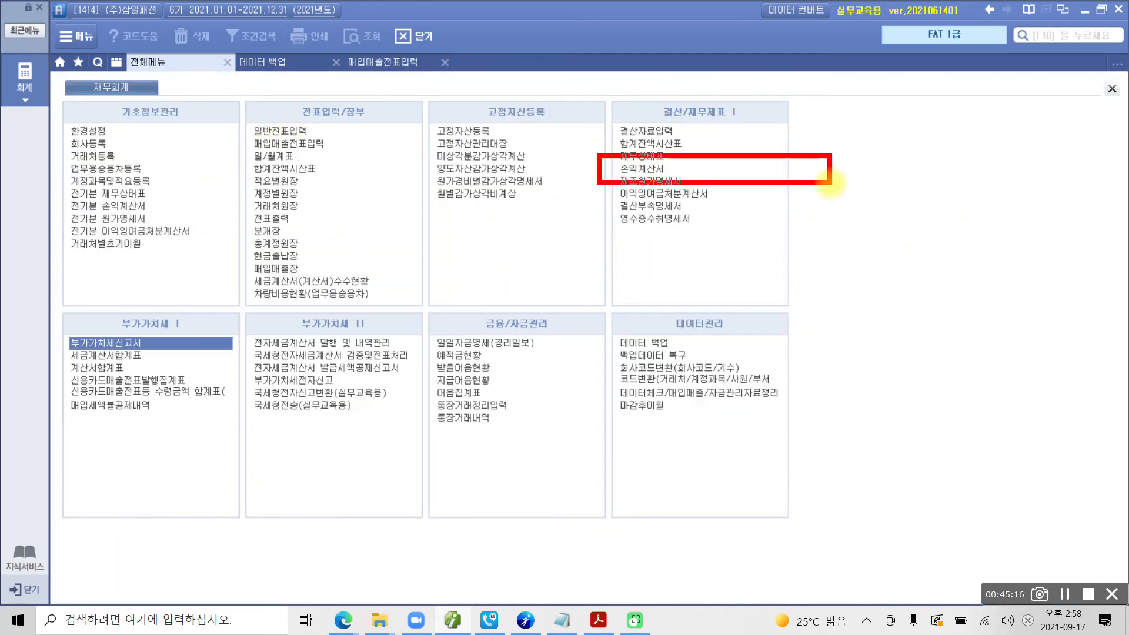
key("Escape")
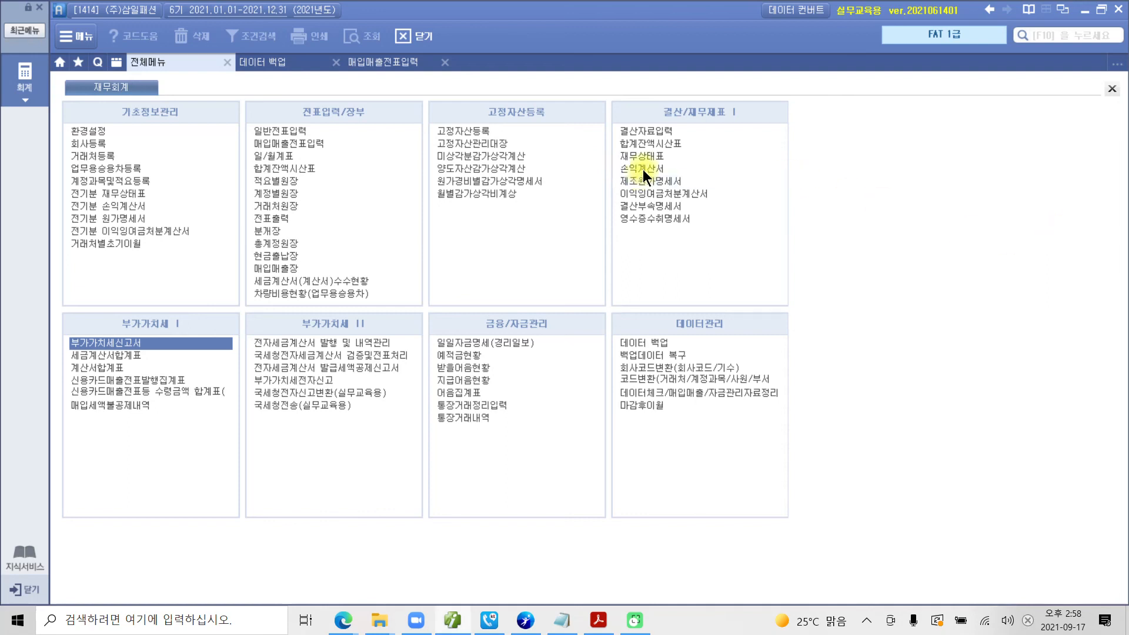
left_click(644, 169)
type("12")
key("Return")
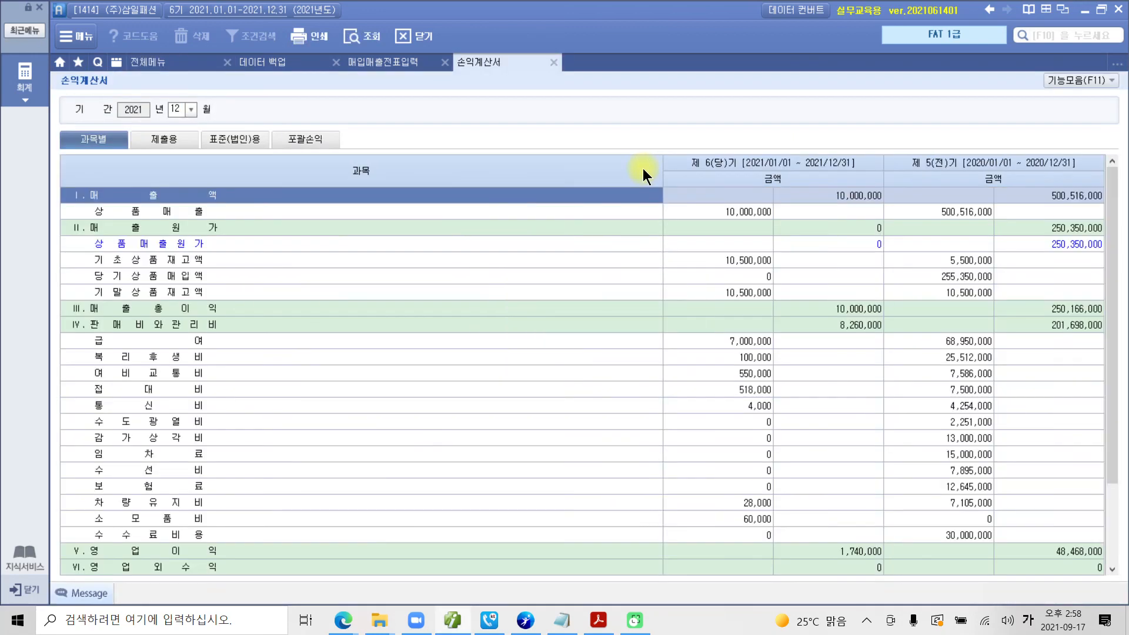
Step: Narrow the 과목 column, box 상품매출, underline its current-period amount, circle the 판매비와관리비 total, and tick the 급여 and 복리후생비 amounts in red
left_click_drag(658, 162, 275, 166)
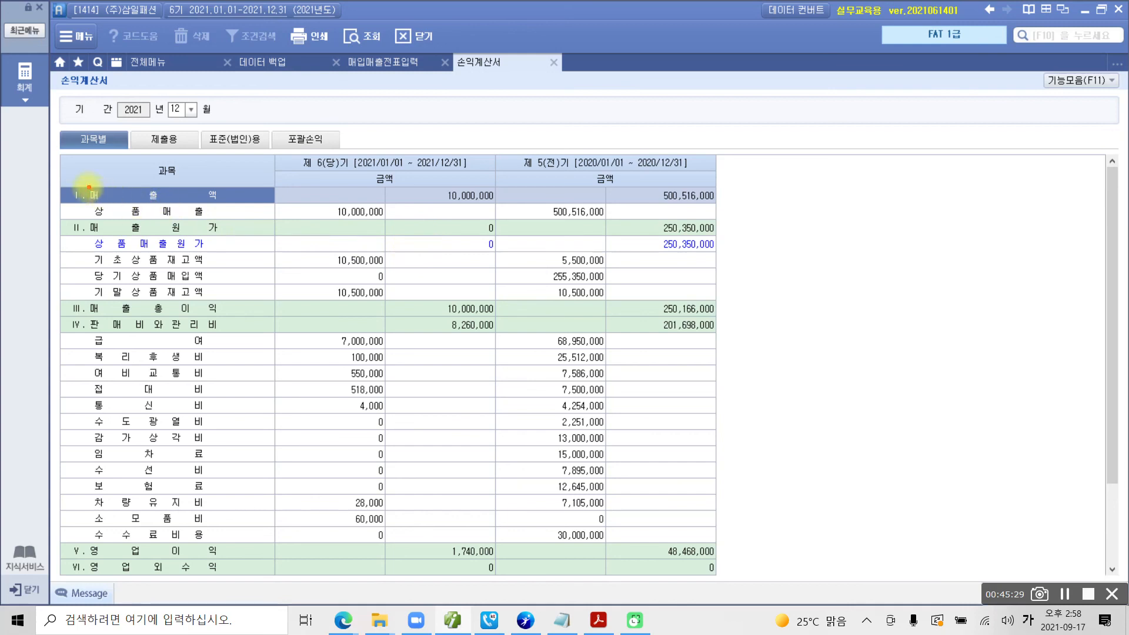
left_click_drag(80, 204, 210, 220)
left_click_drag(313, 218, 387, 218)
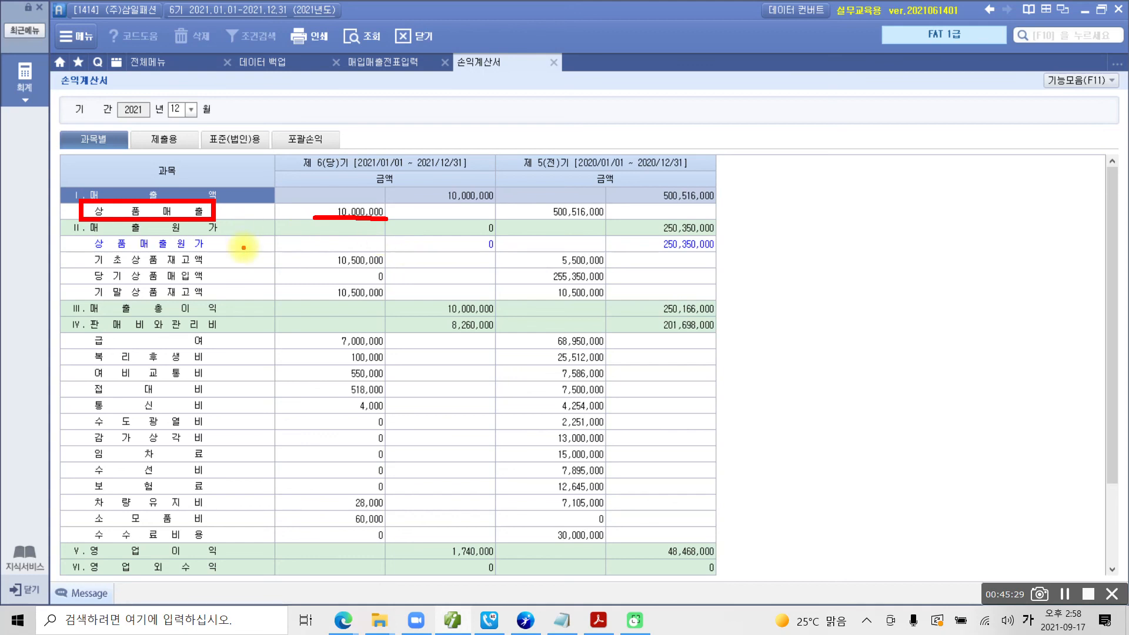
mouse_move(454, 317)
left_mouse_down()
mouse_move(505, 339)
mouse_move(447, 310)
left_mouse_up()
mouse_move(307, 327)
left_mouse_down()
mouse_move(306, 340)
mouse_move(323, 332)
mouse_move(297, 363)
mouse_move(315, 351)
left_mouse_up()
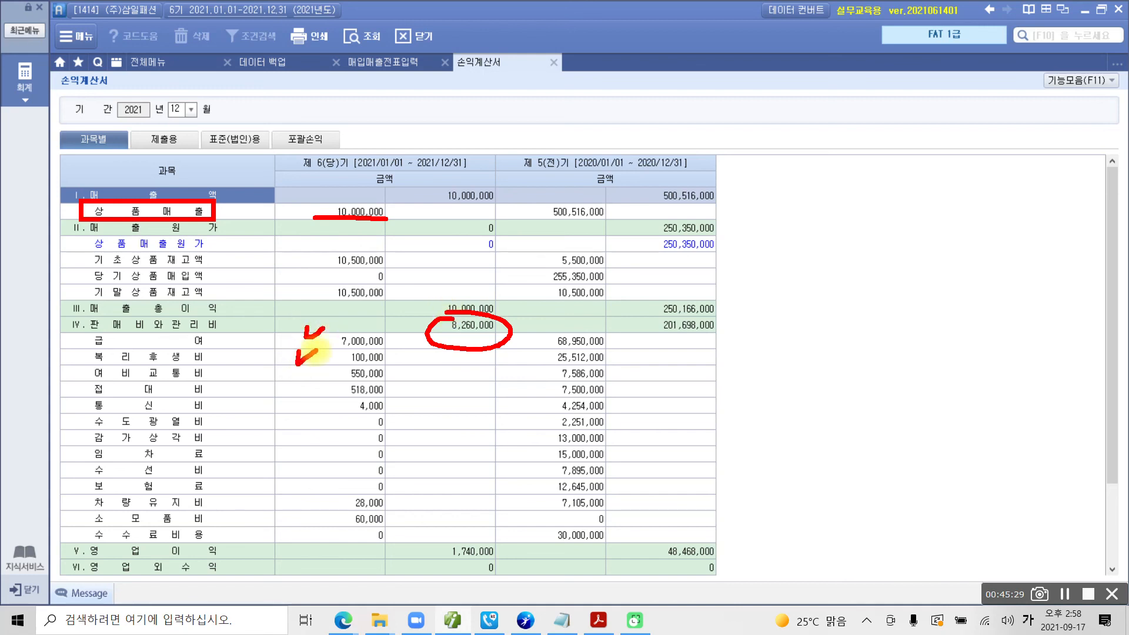
Step: Clear the marks and frame the 당기순이익 row with its current-period amount in red at the end of 손익계산서
scroll(463, 389, "down", 2)
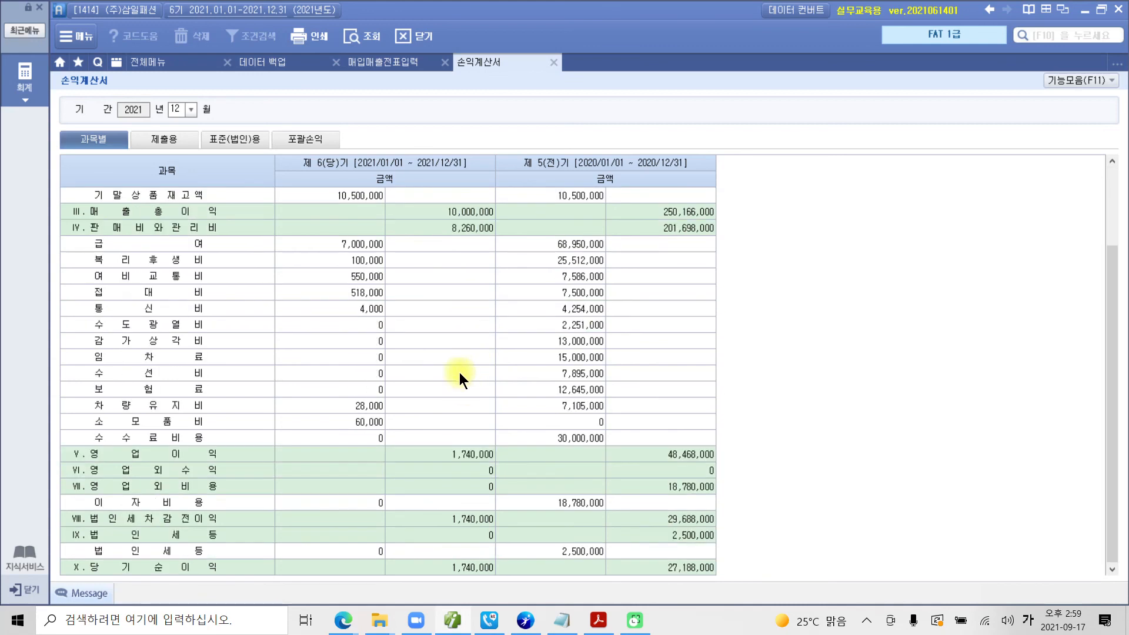
key("ctrl+2")
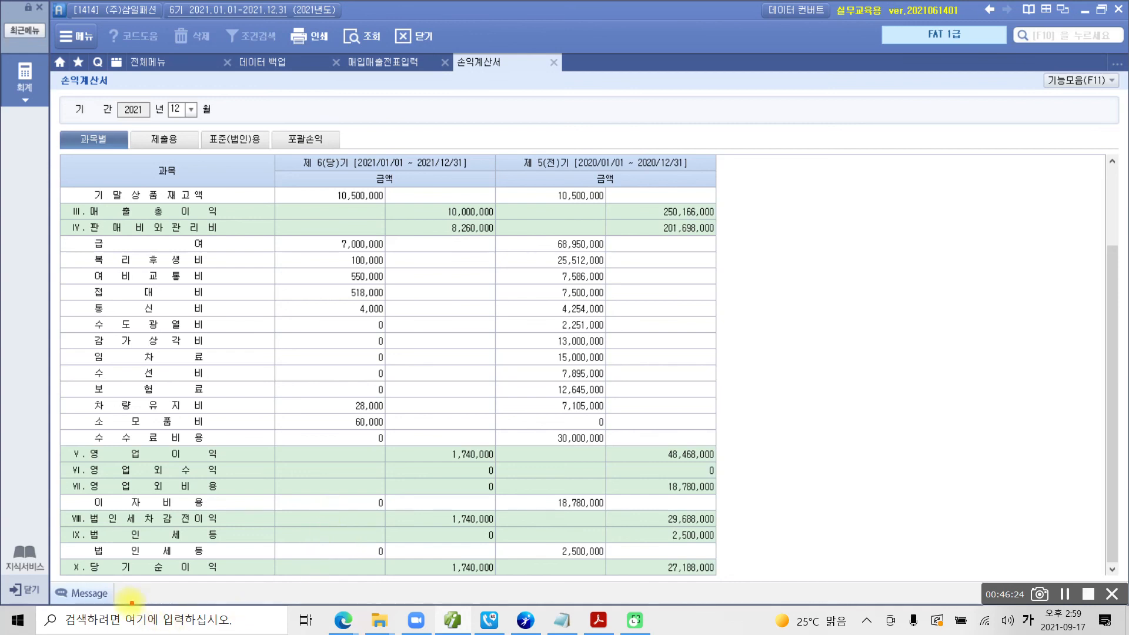
mouse_move(59, 548)
left_mouse_down()
mouse_move(89, 567)
mouse_move(508, 588)
left_mouse_up()
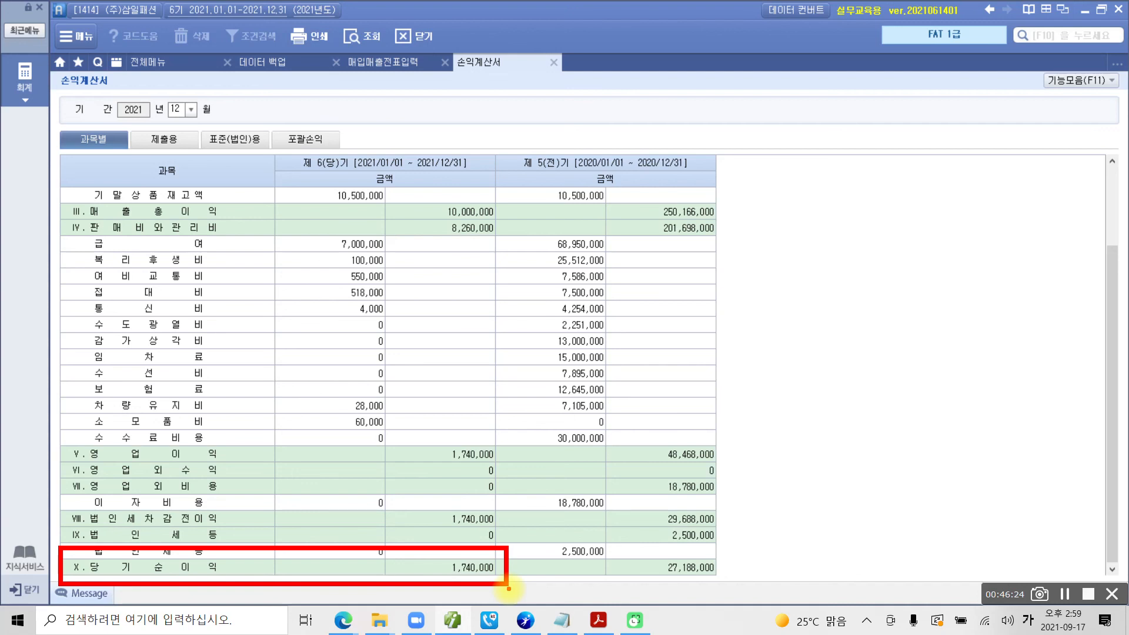
scroll(404, 456, "up", 2)
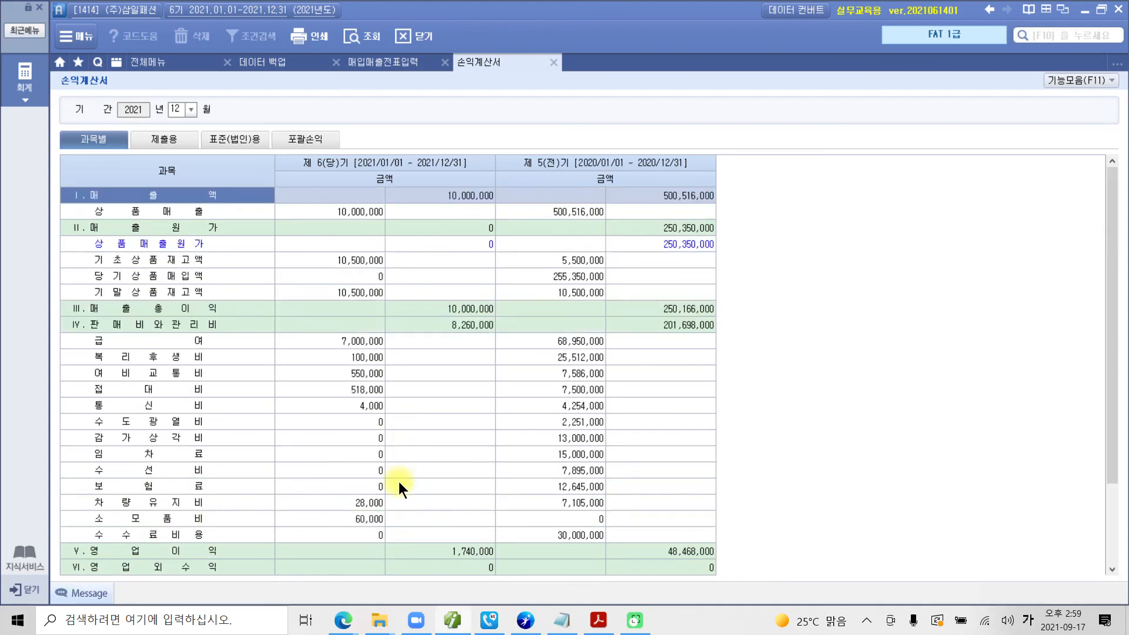
Step: Frame the current-period 매출액 and 상품매출 rows in red, clear the frame, and select the 상품매출 row
key("ctrl+2")
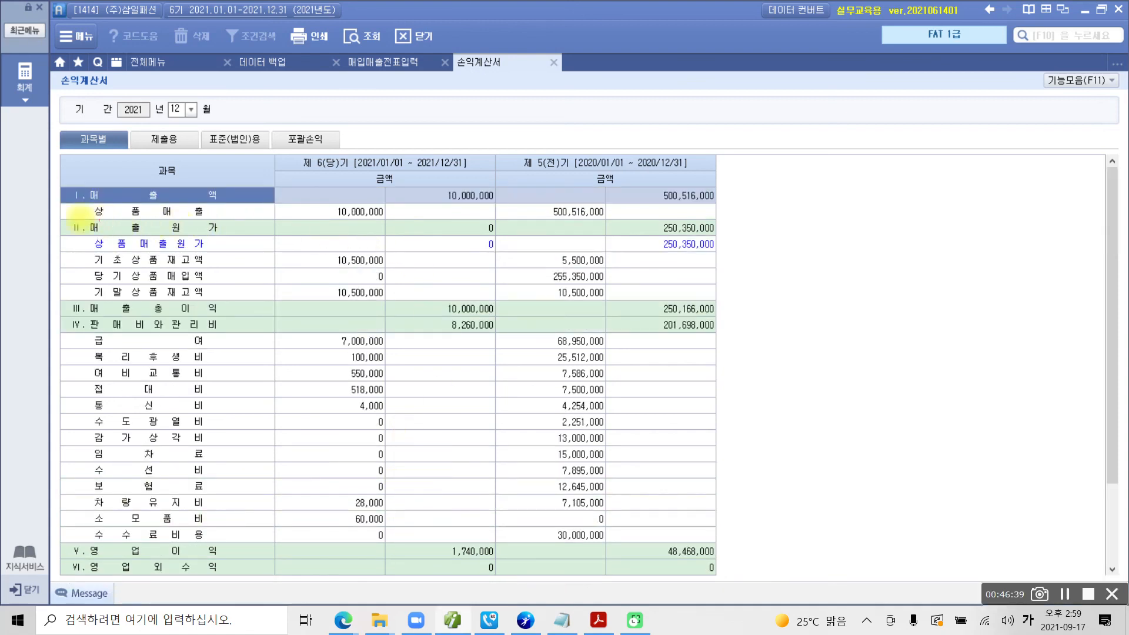
mouse_move(59, 197)
left_mouse_down()
mouse_move(328, 227)
mouse_move(510, 223)
left_mouse_up()
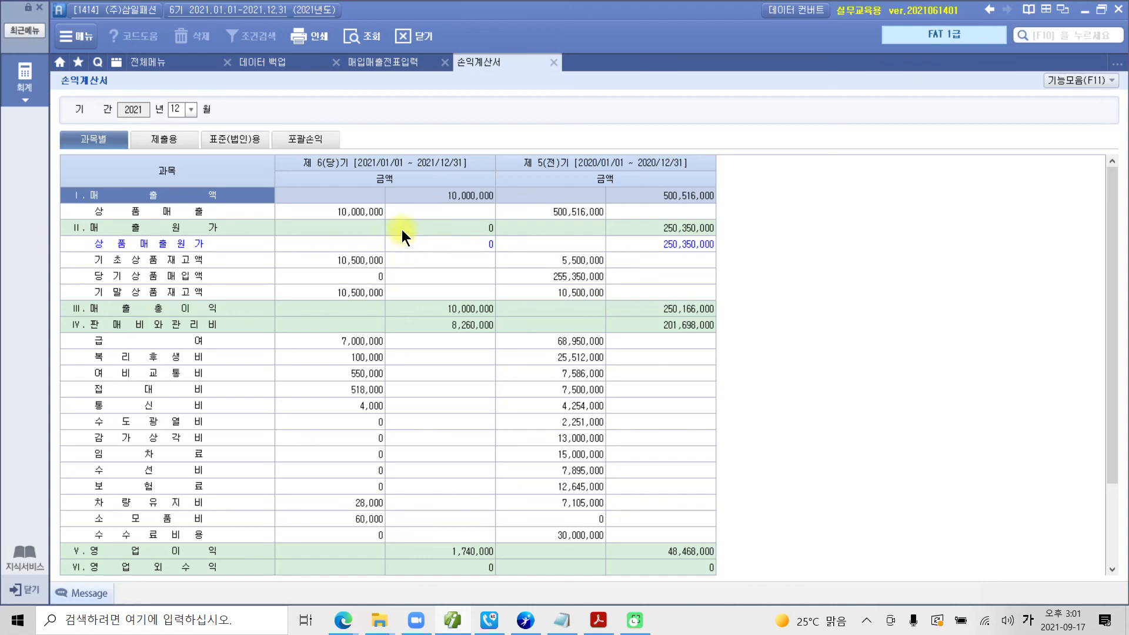
left_click(199, 212)
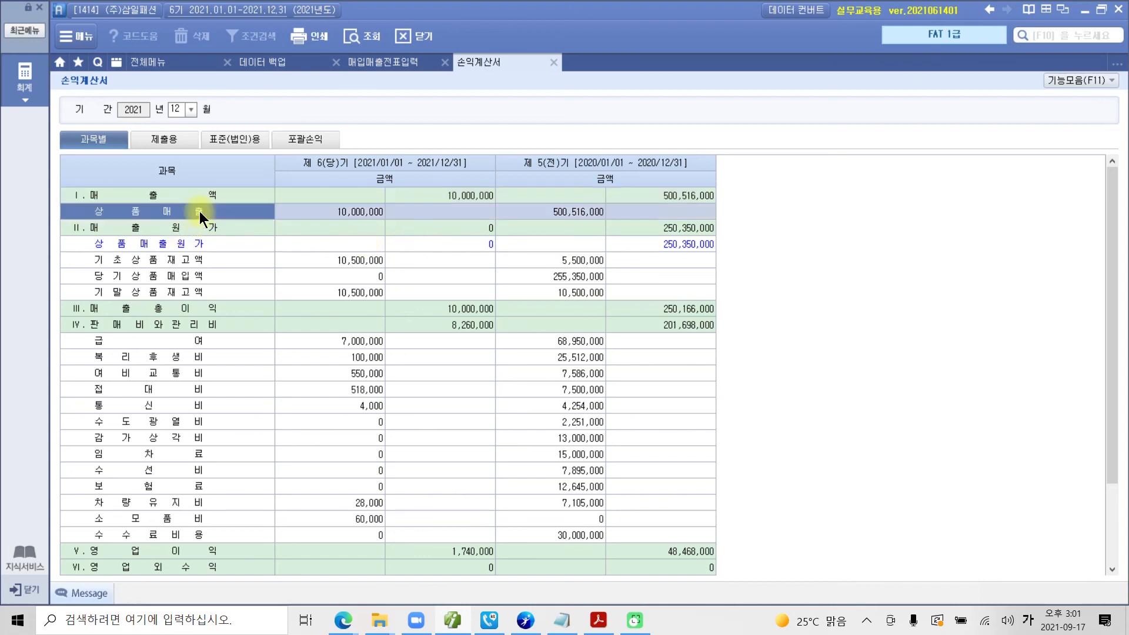
Step: Switch to the PDF in Acrobat Reader, go to the second 거래명세서 dated 2021년 07월 15일, mark its section heading, and clear the mark
left_click(598, 621)
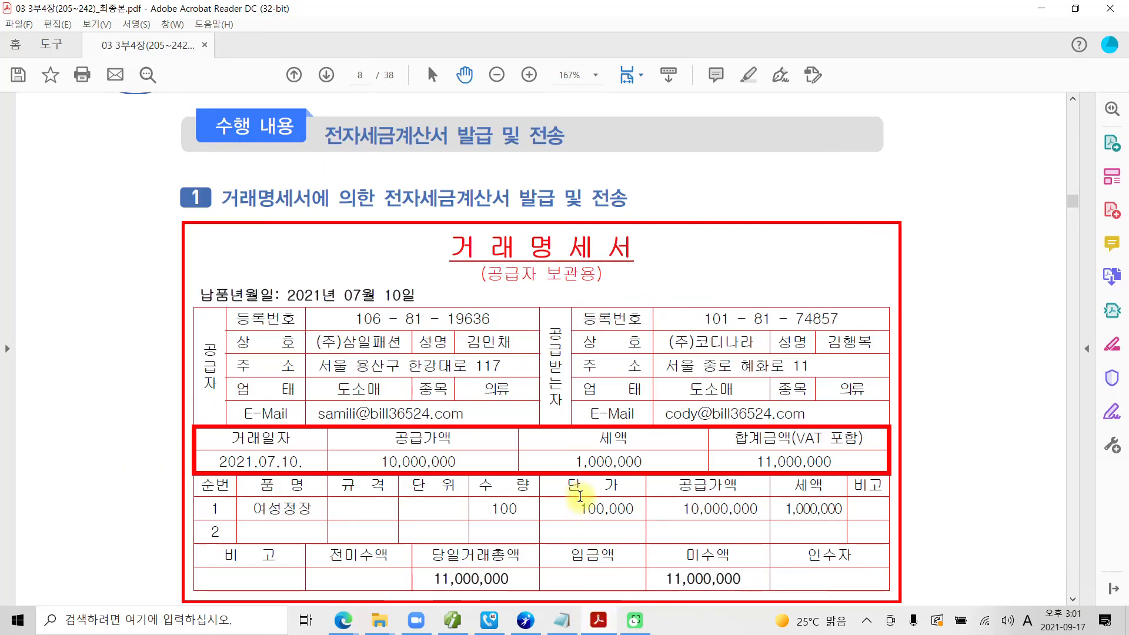
scroll(581, 497, "down", 4)
scroll(581, 497, "down", 3)
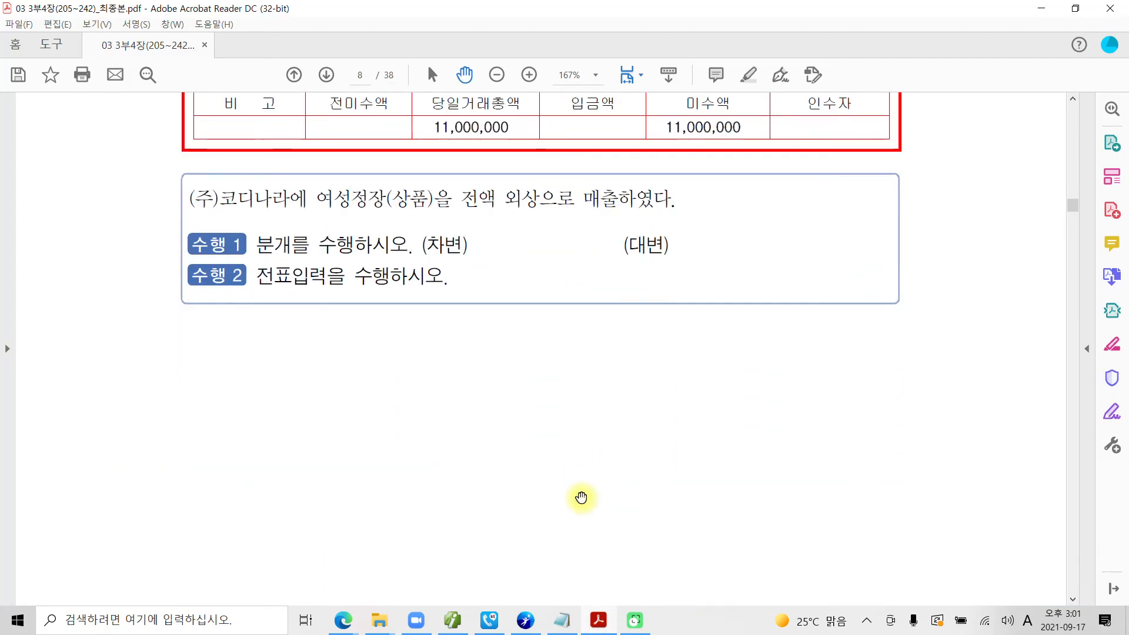
scroll(580, 499, "down", 6)
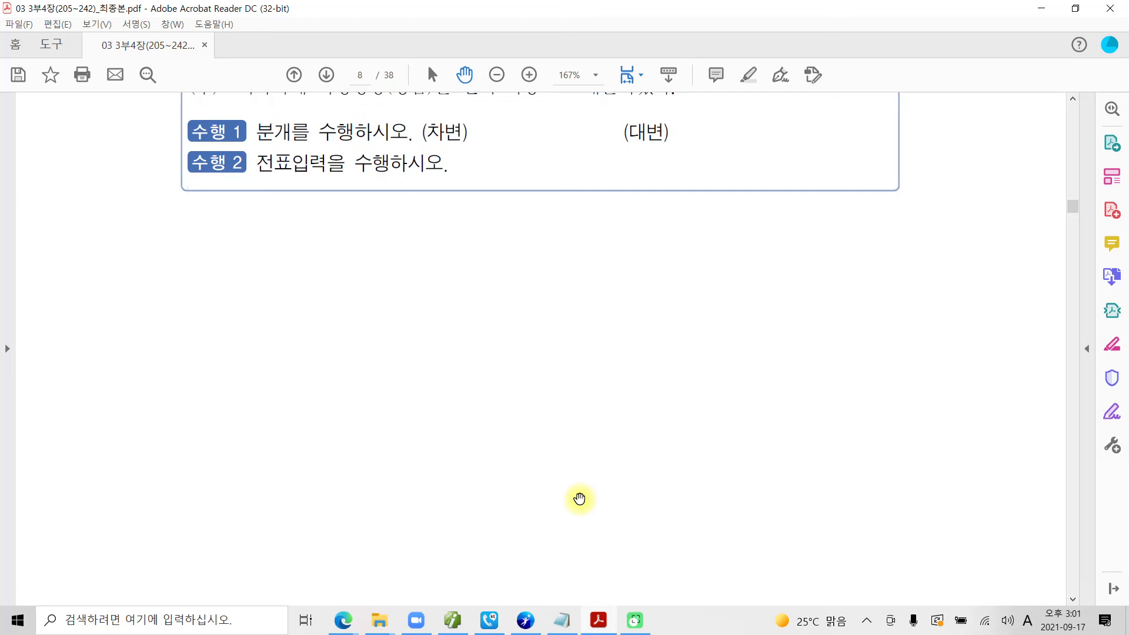
scroll(580, 498, "down", 9)
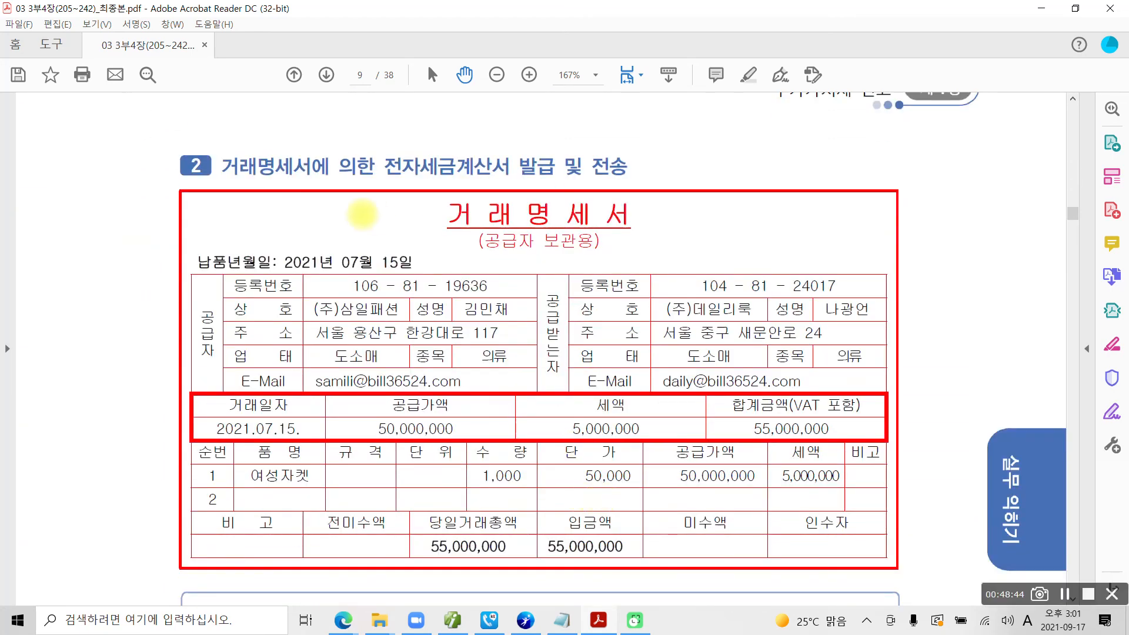
left_click_drag(224, 171, 619, 182)
key("Escape")
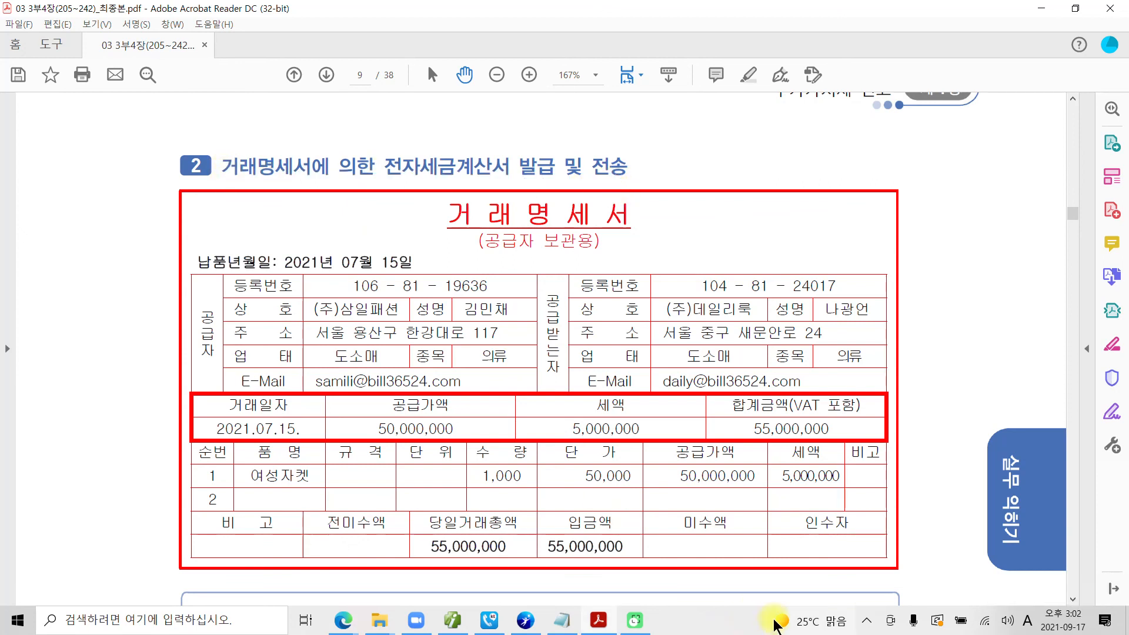